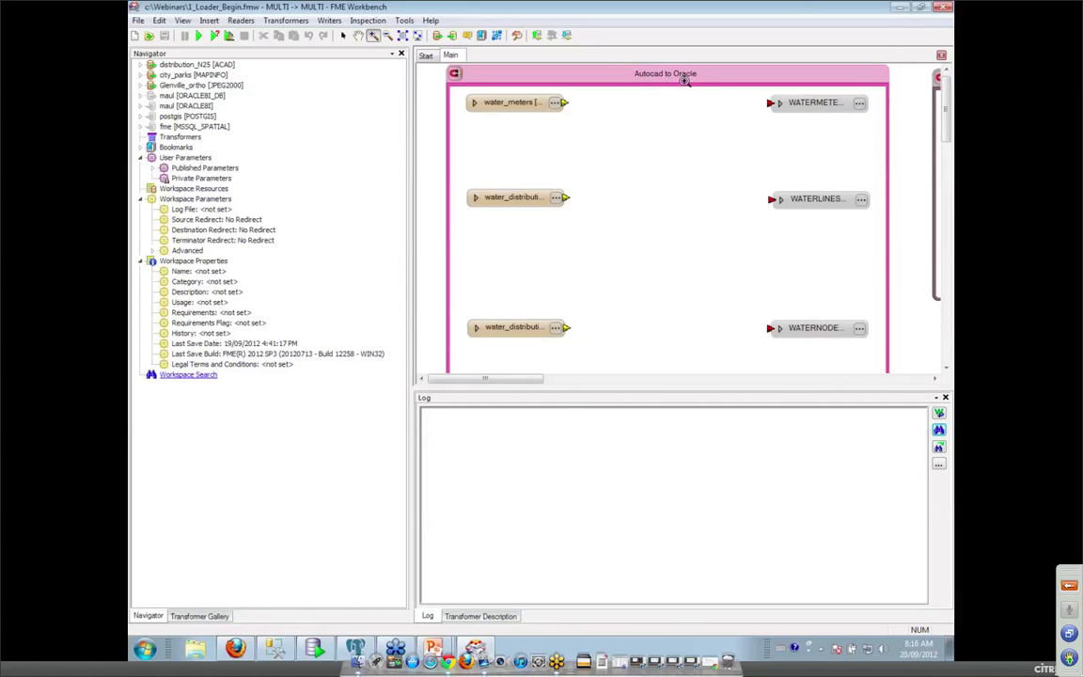
Enable the maul ORACLE8I writer and inspect water_meters in the FME Universal Viewer.
right_click(188, 109)
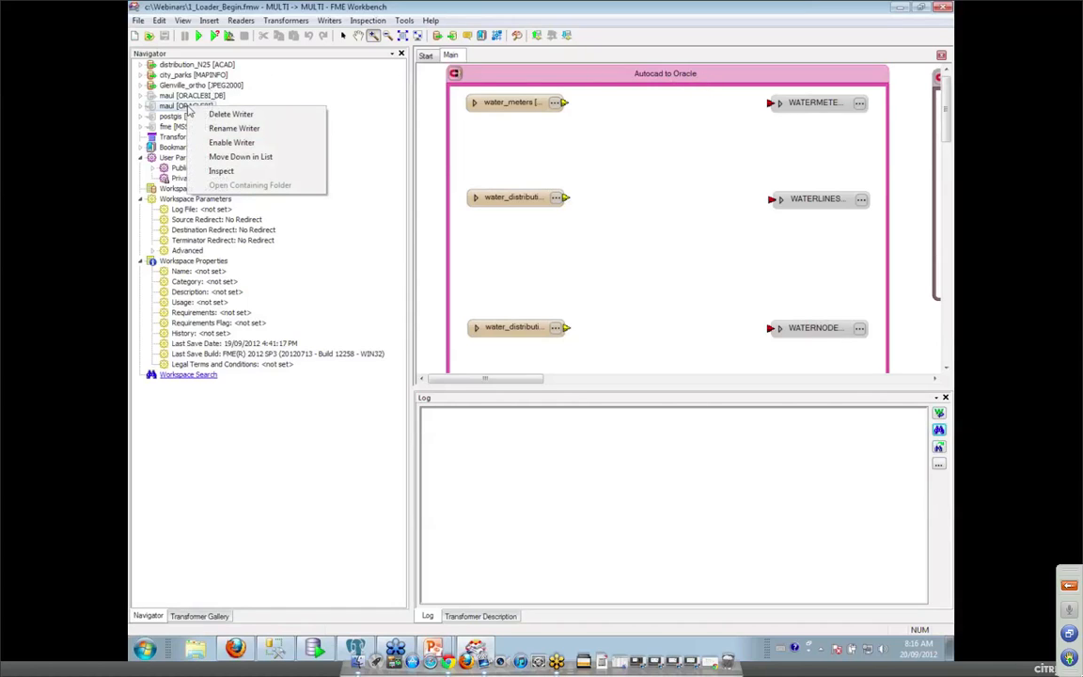
left_click(240, 141)
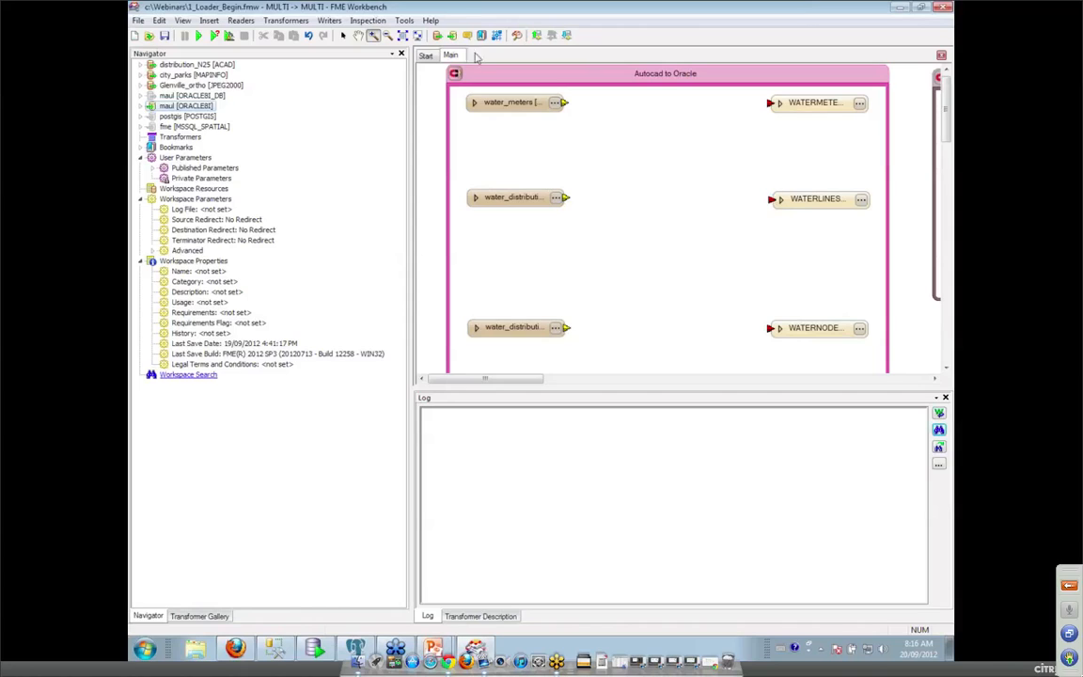
left_click(343, 35)
left_click(498, 104)
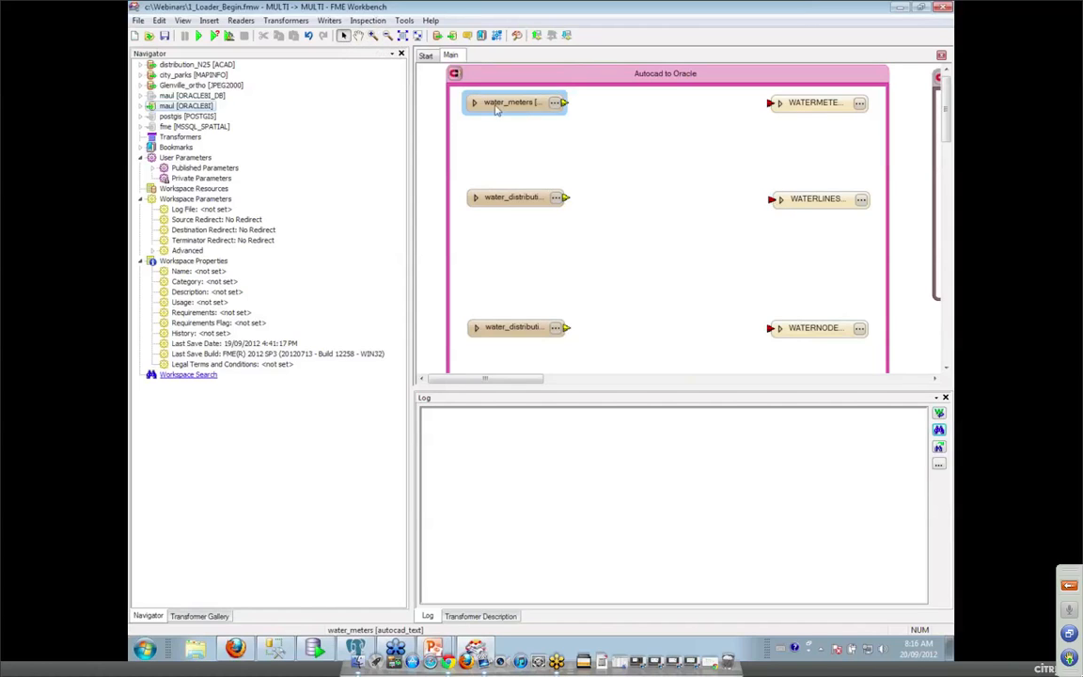
right_click(496, 111)
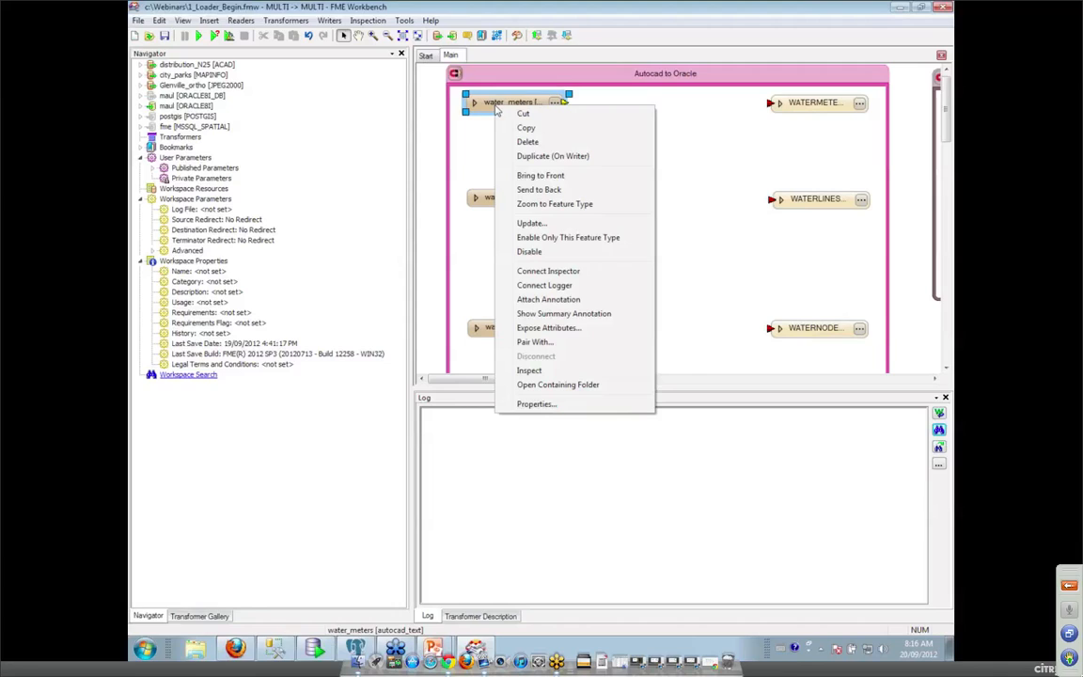
left_click(529, 371)
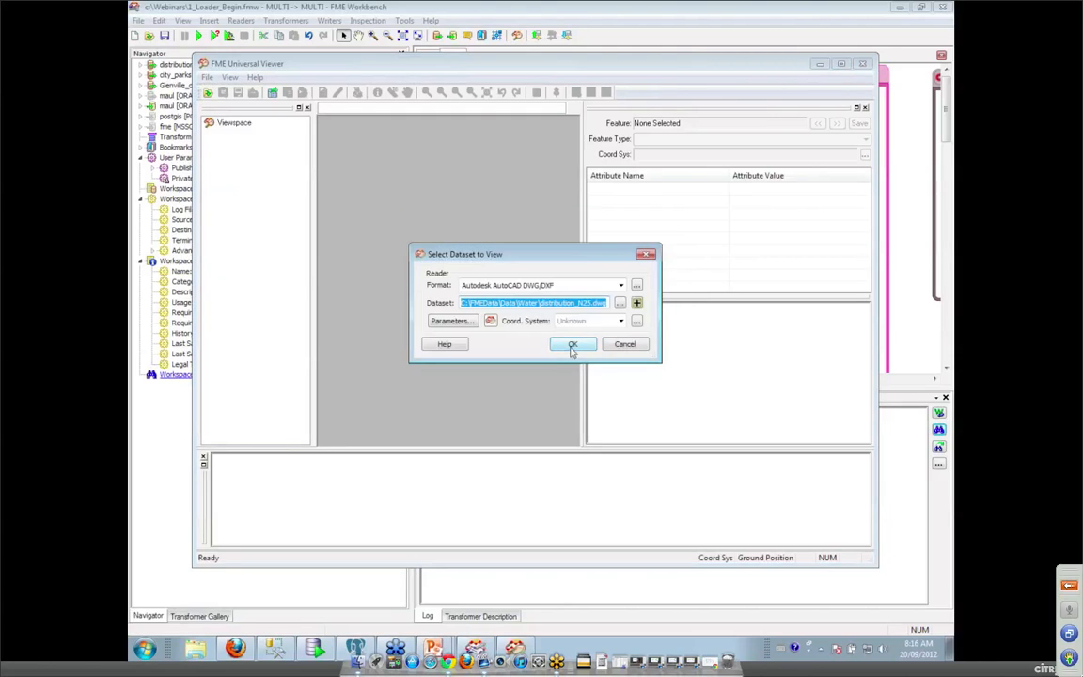
Maximize the viewer and zoom into the meter labels on the upper-left network branches.
left_click(842, 65)
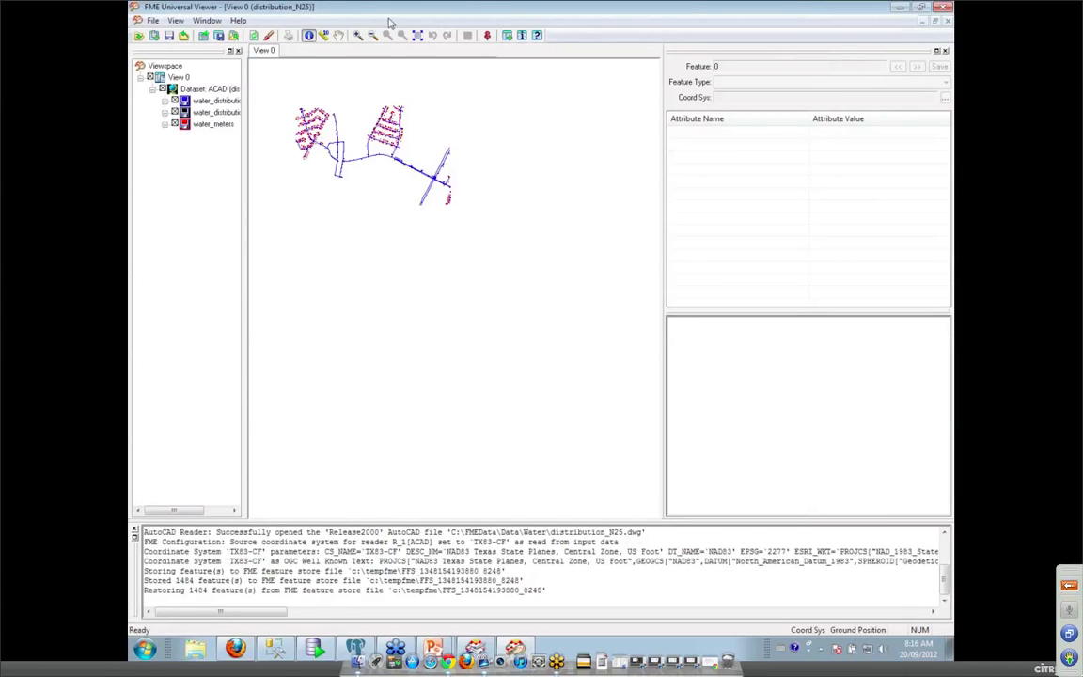
left_click_drag(358, 127, 391, 152)
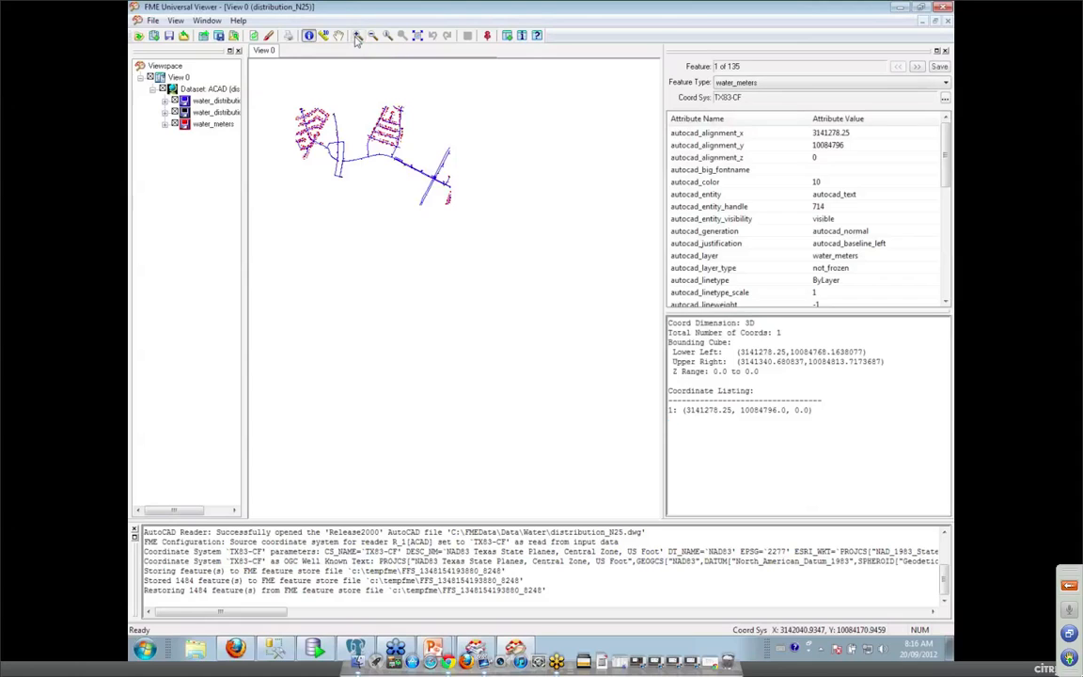
left_click(358, 35)
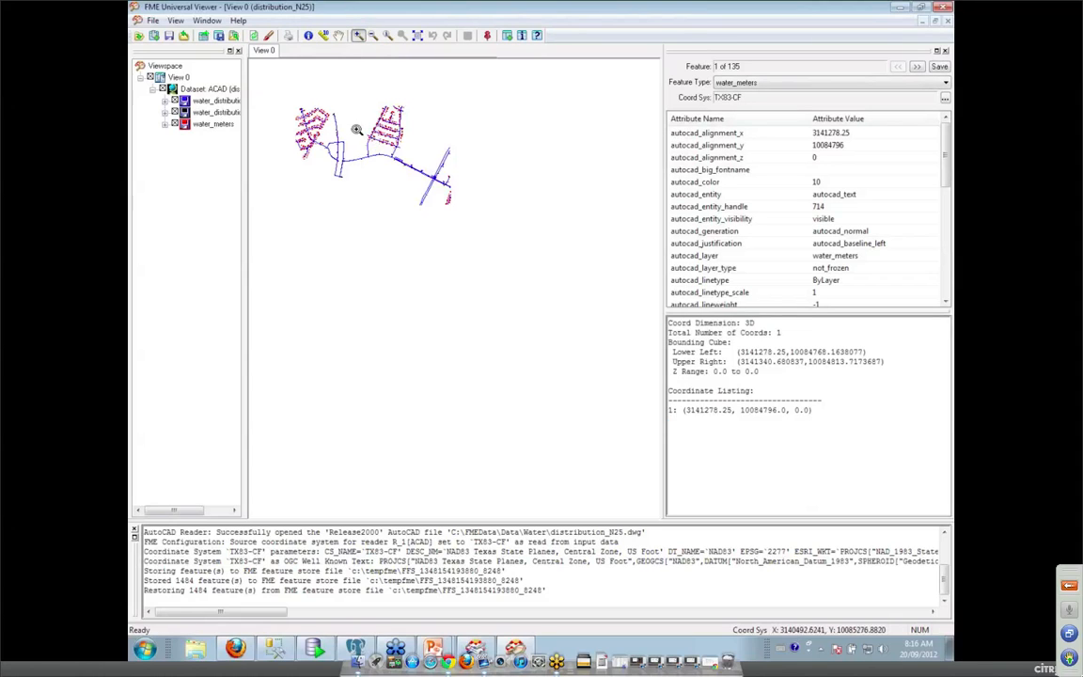
left_click_drag(356, 129, 389, 146)
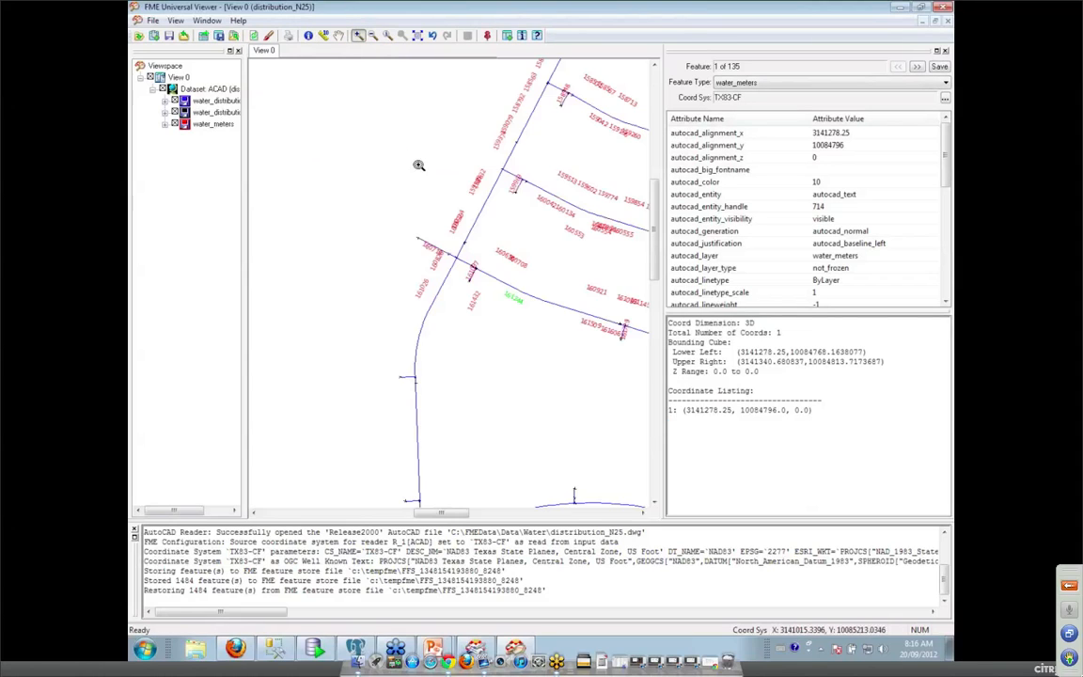
left_click_drag(388, 210, 489, 308)
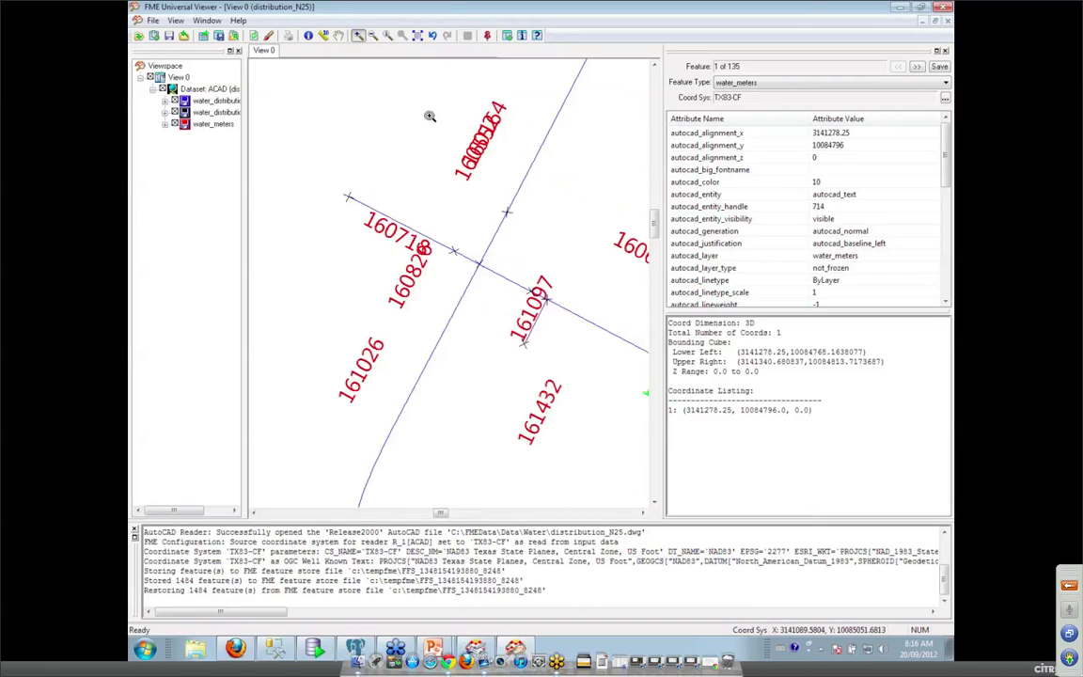
Query meter label 161026, review its attributes, and return to Workbench.
left_click(308, 36)
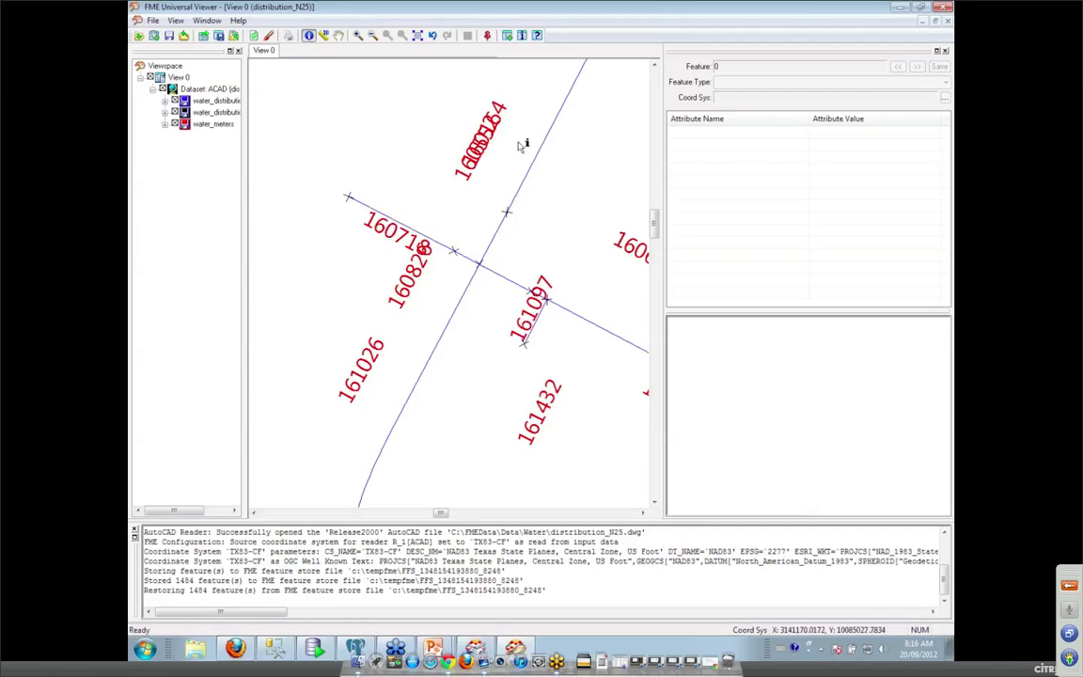
left_click(362, 369)
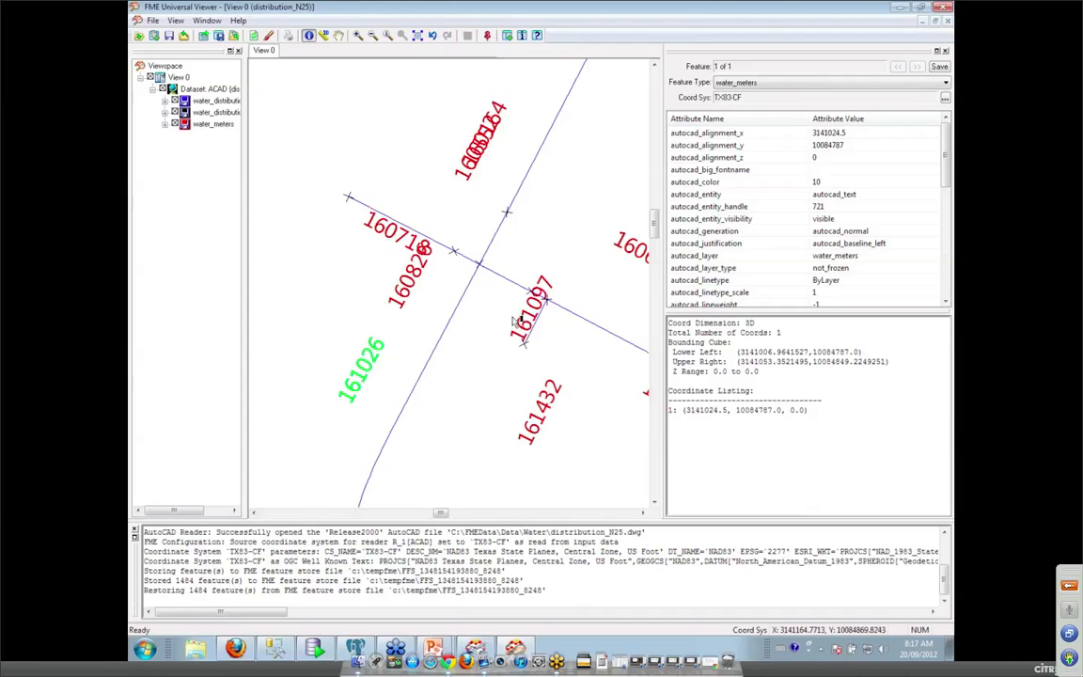
left_click_drag(949, 174, 950, 273)
scroll(850, 254, "down", 1)
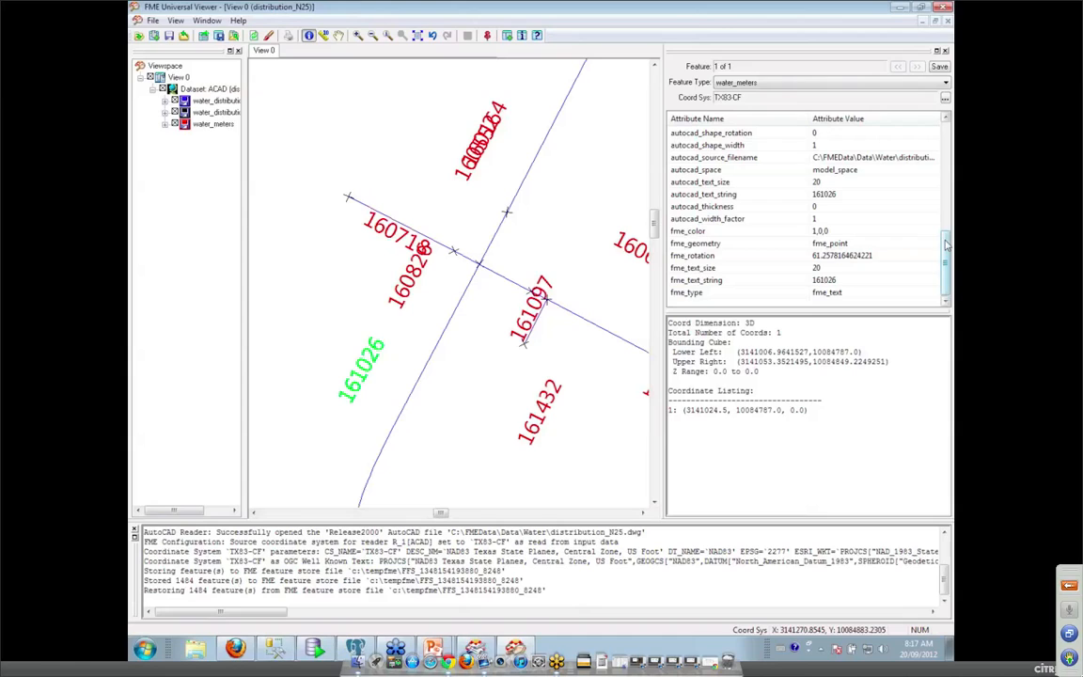
left_click_drag(946, 245, 946, 206)
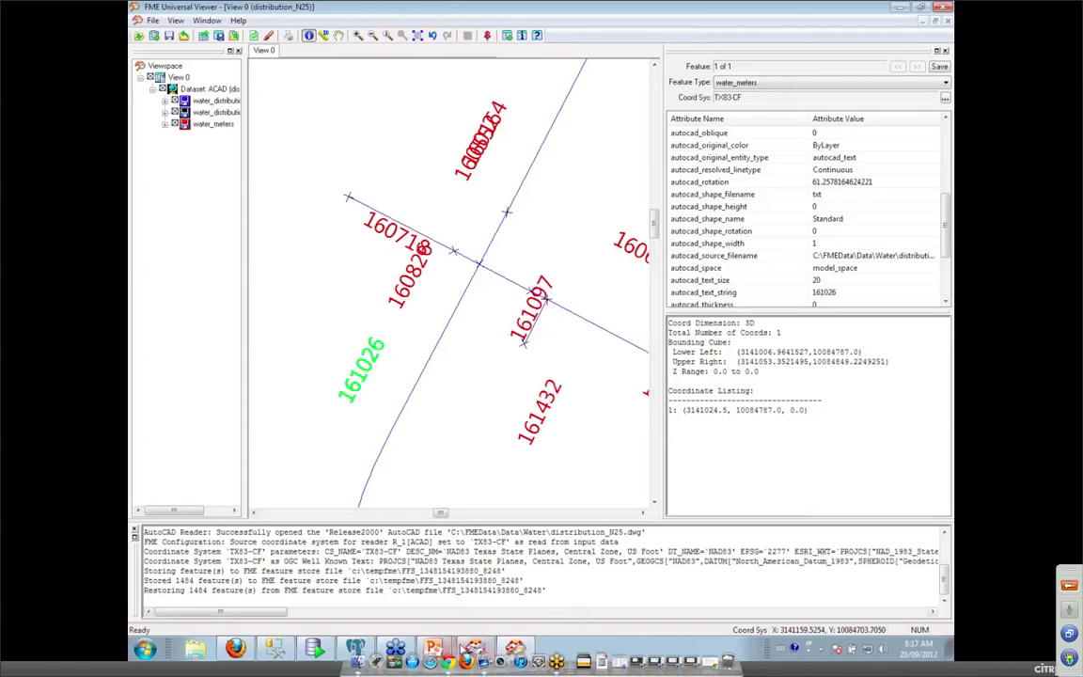
left_click(475, 649)
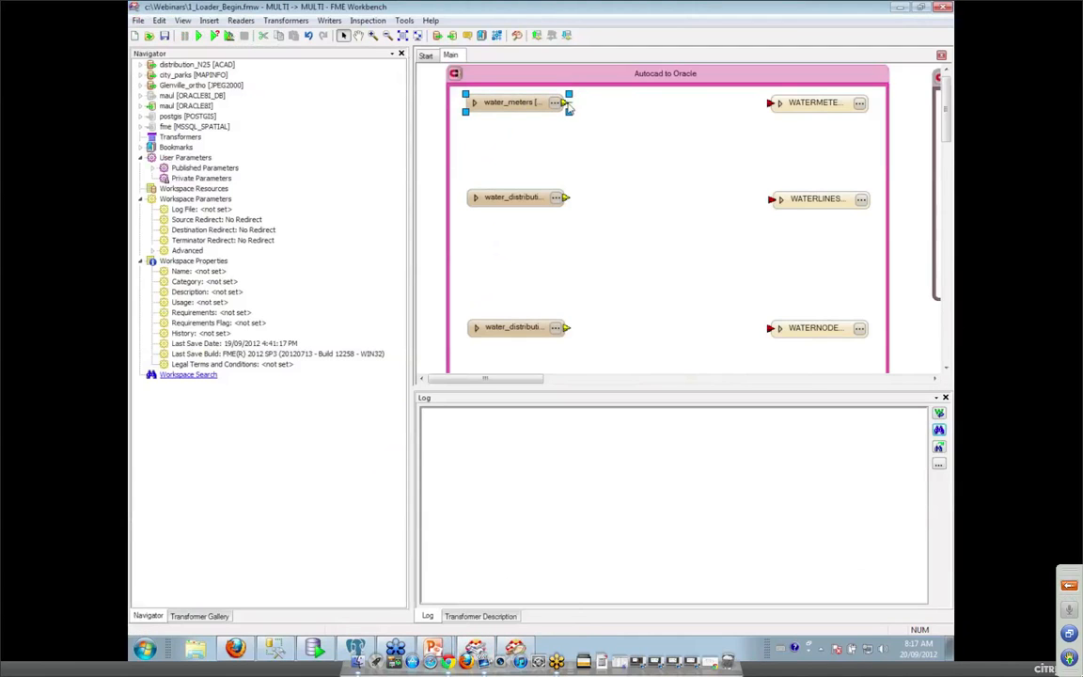
Connect water_meters to WATERMETERS, linking text rotation, size and string to ROTATION, HEIGHT and TEXTSTRING.
left_click_drag(568, 109, 769, 103)
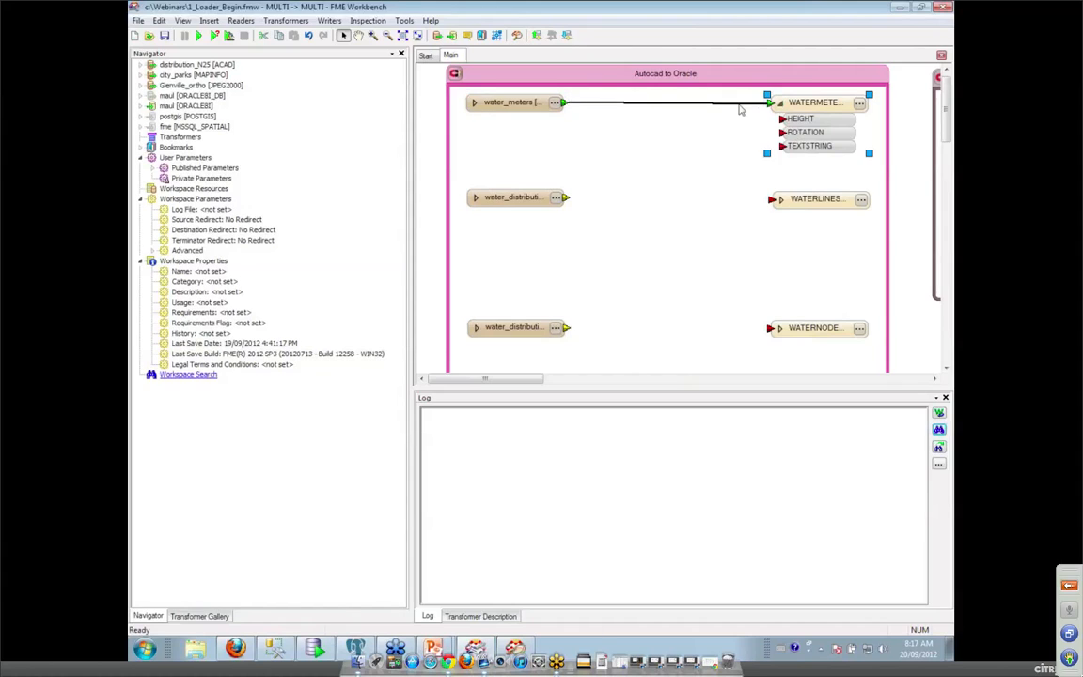
left_click(475, 106)
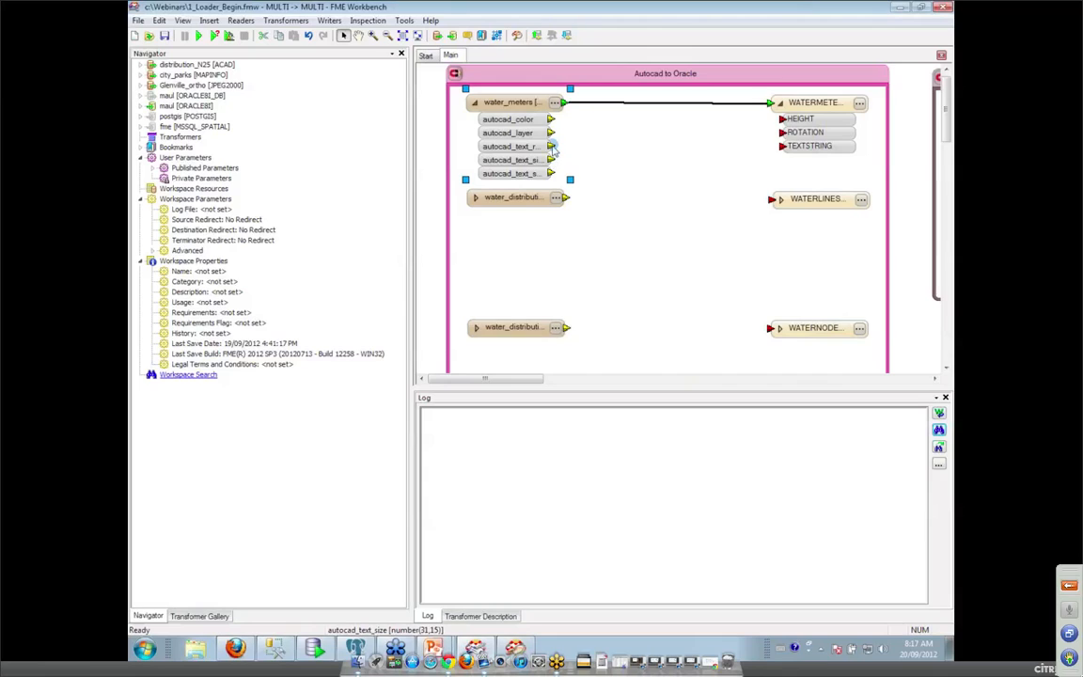
left_click_drag(550, 146, 782, 132)
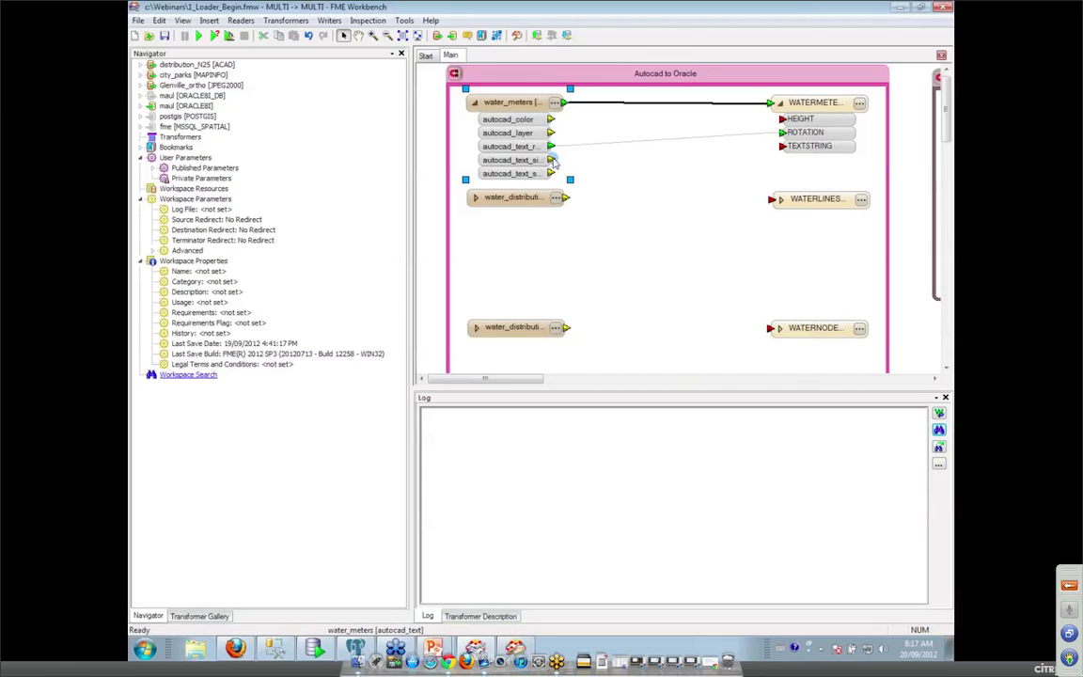
left_click_drag(550, 160, 782, 119)
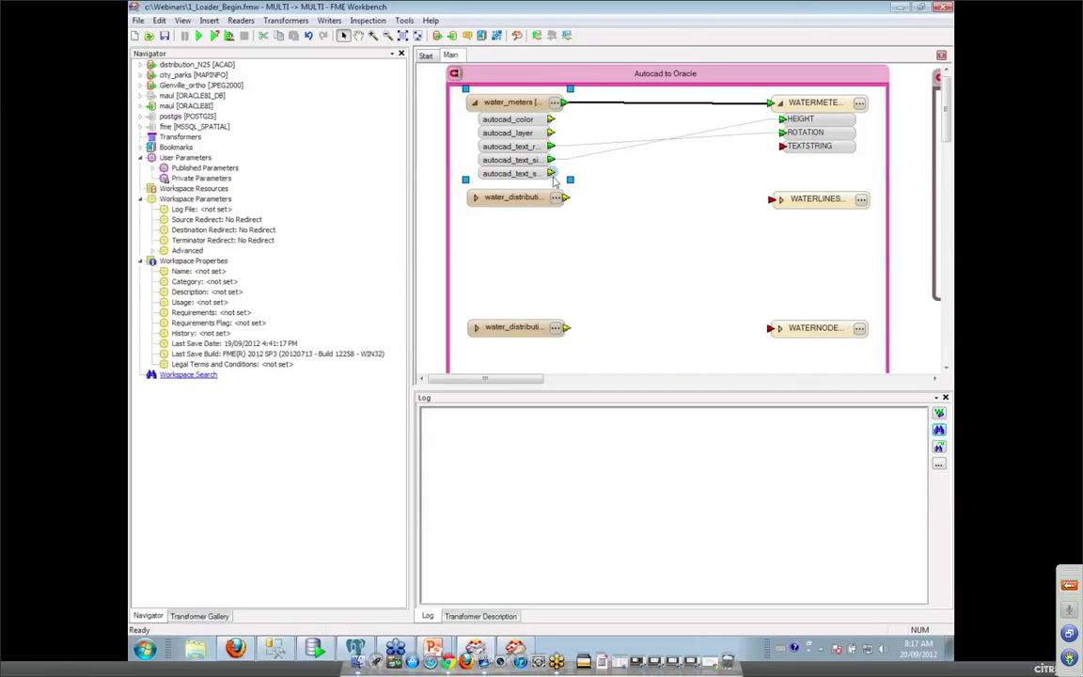
left_click_drag(550, 173, 782, 146)
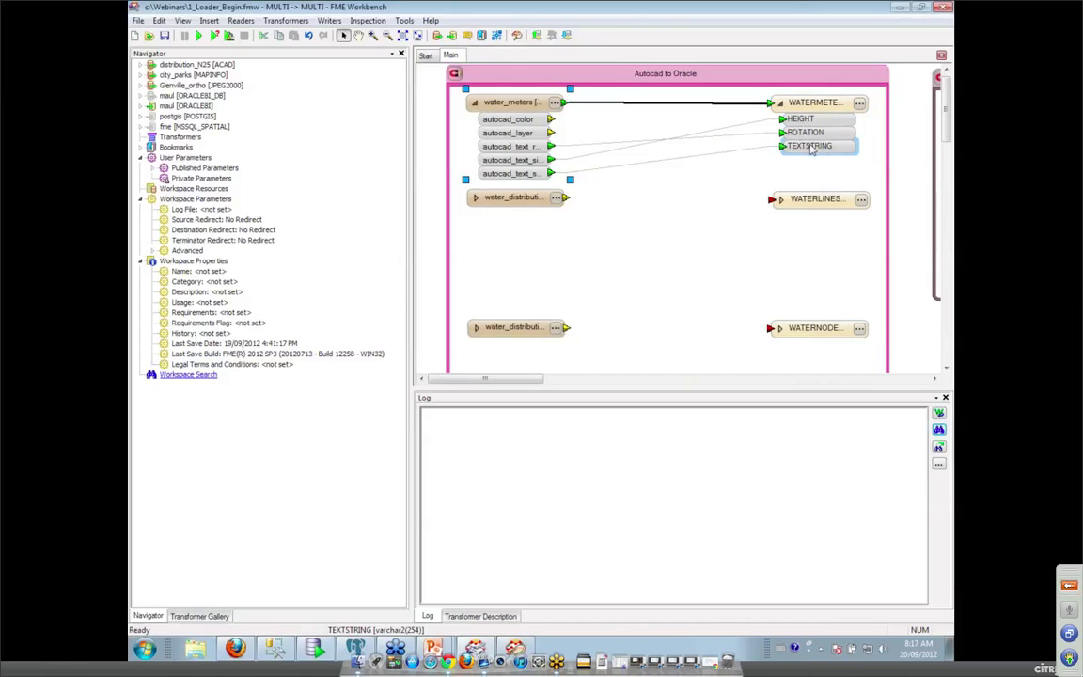
left_click(860, 104)
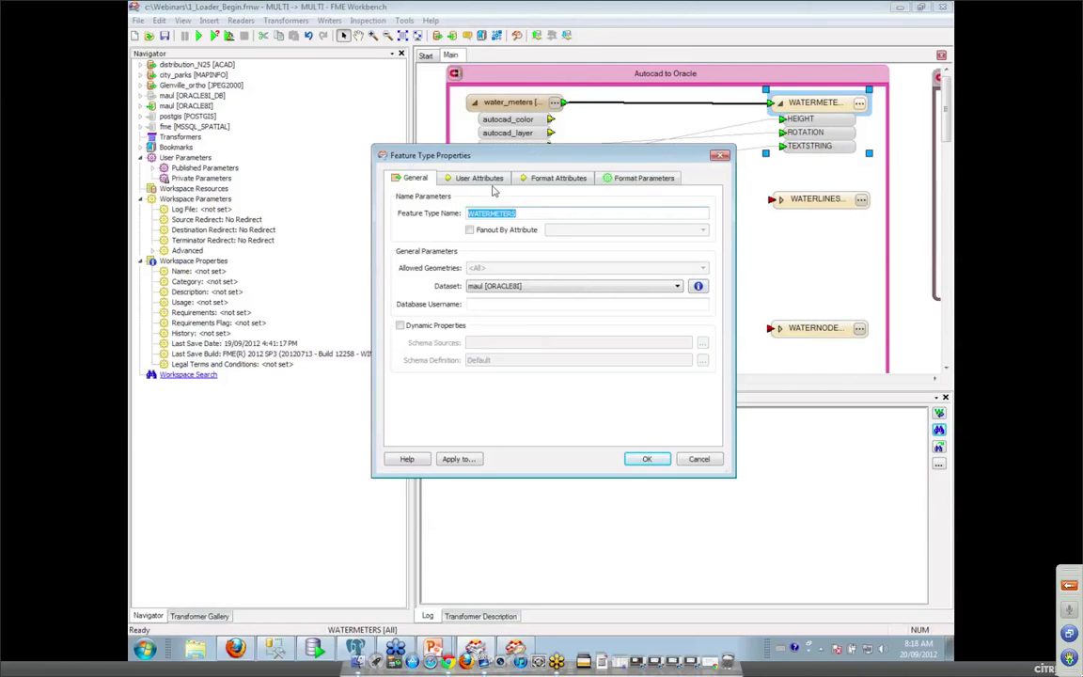
Add user attributes COLOR (integer) and LAYER (varchar2, width 20) to the WATERMETERS writer.
left_click(481, 179)
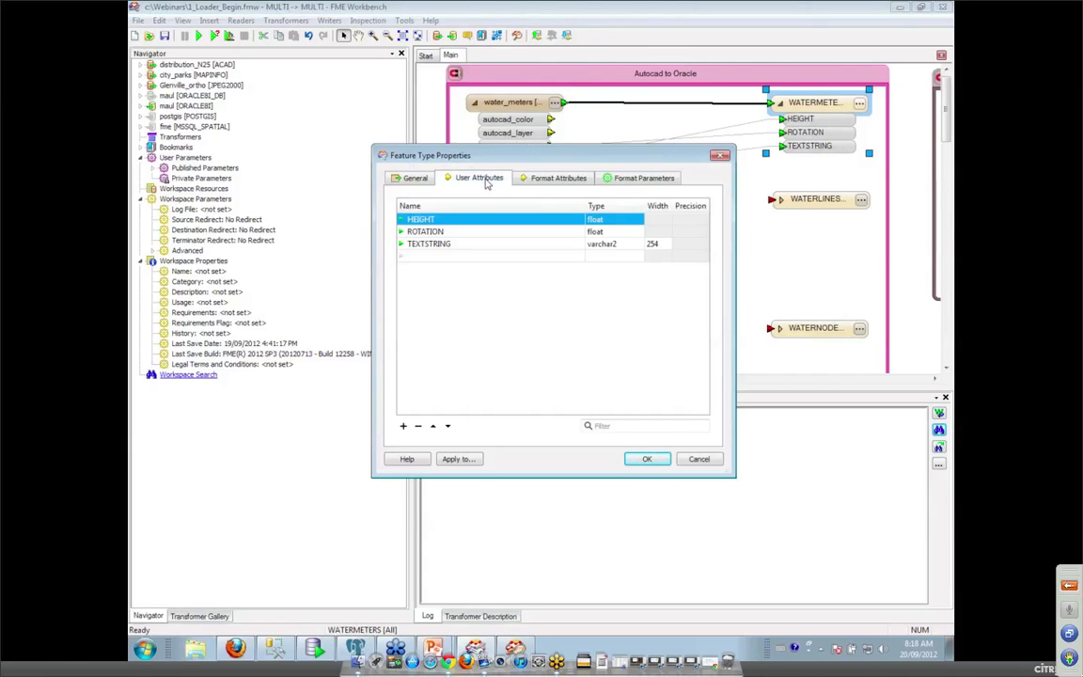
left_click(433, 258)
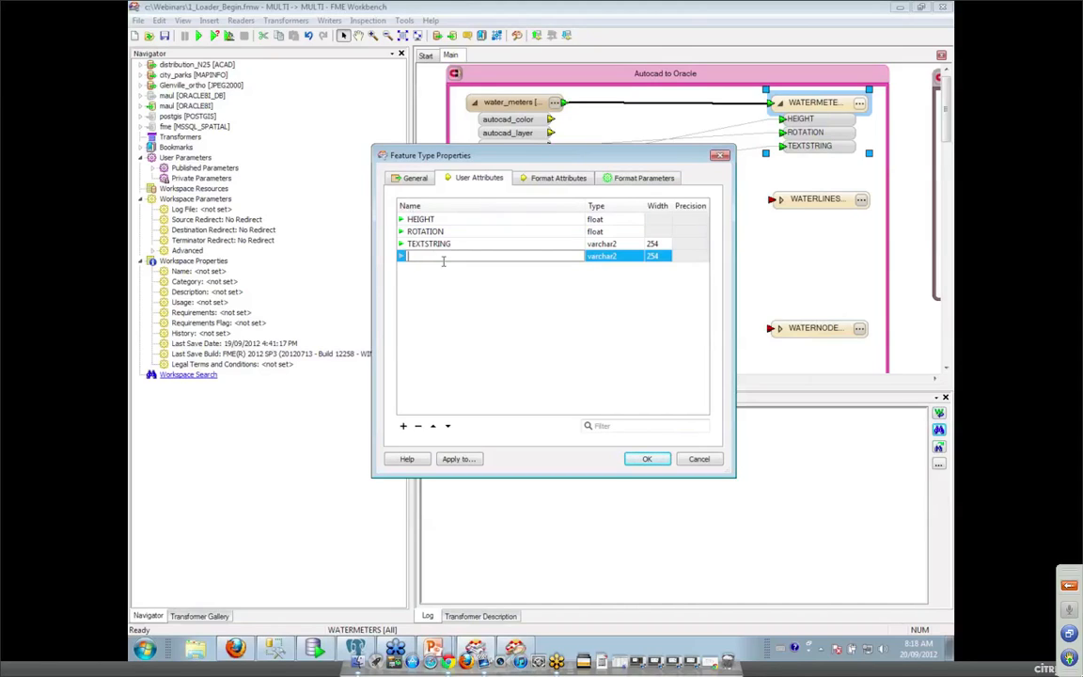
key("Return")
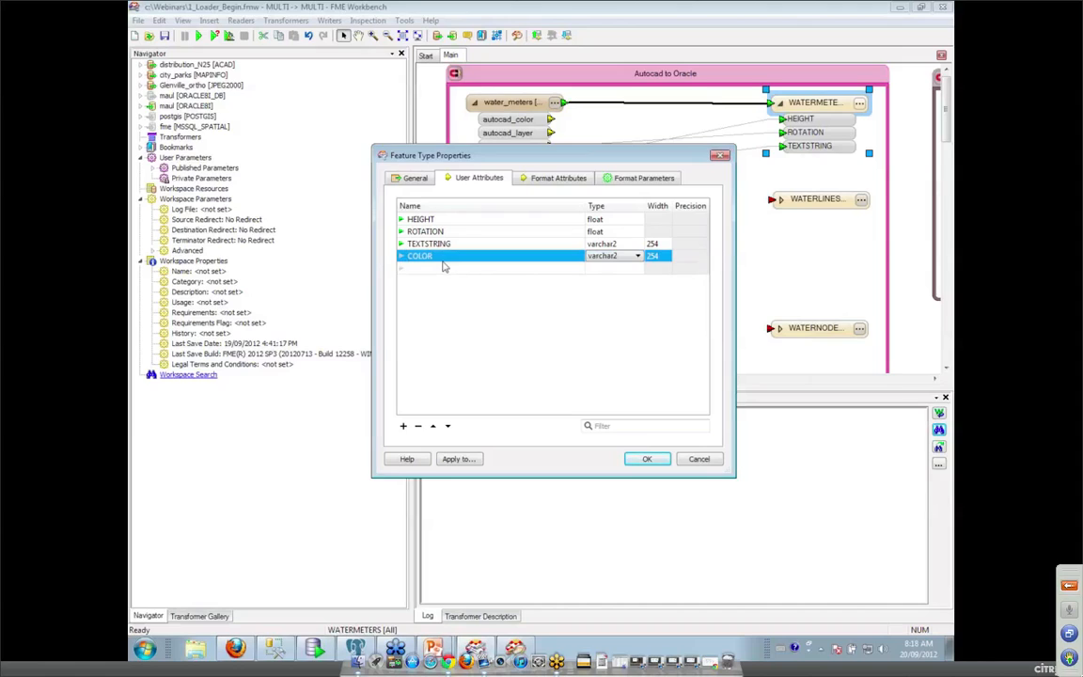
left_click(638, 256)
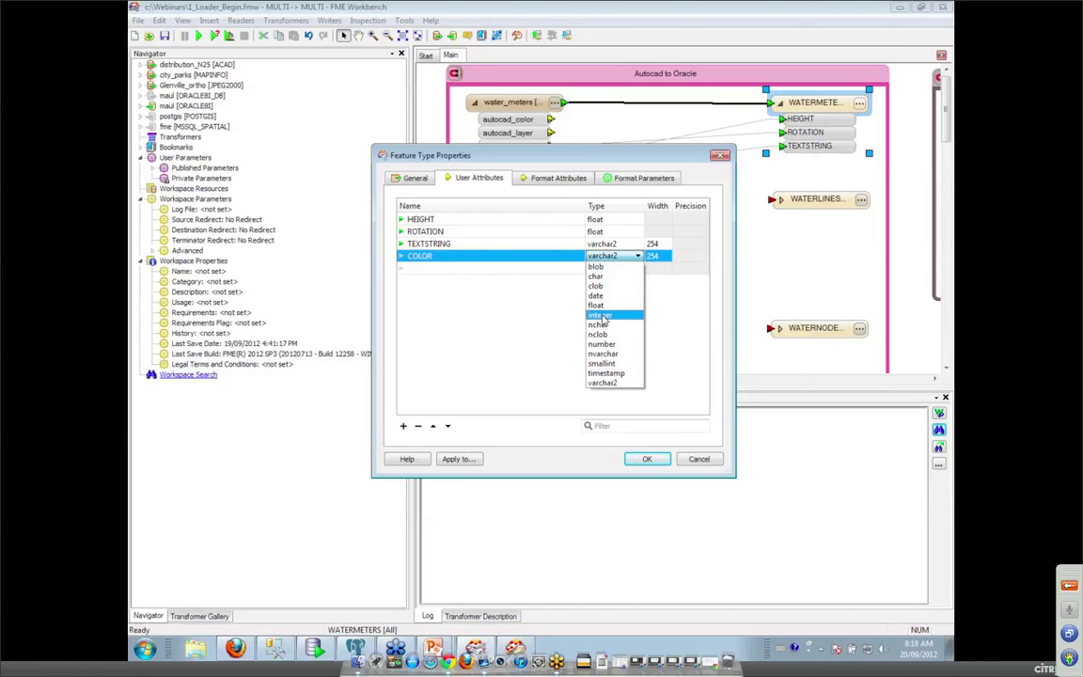
left_click(602, 316)
left_click(446, 269)
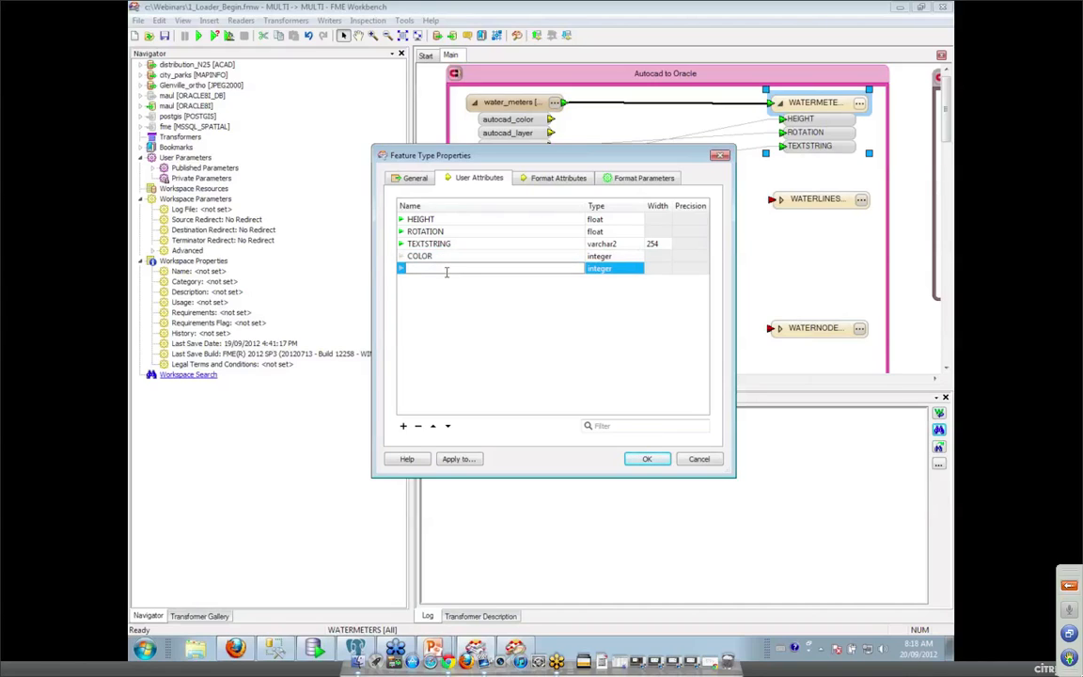
left_click(596, 270)
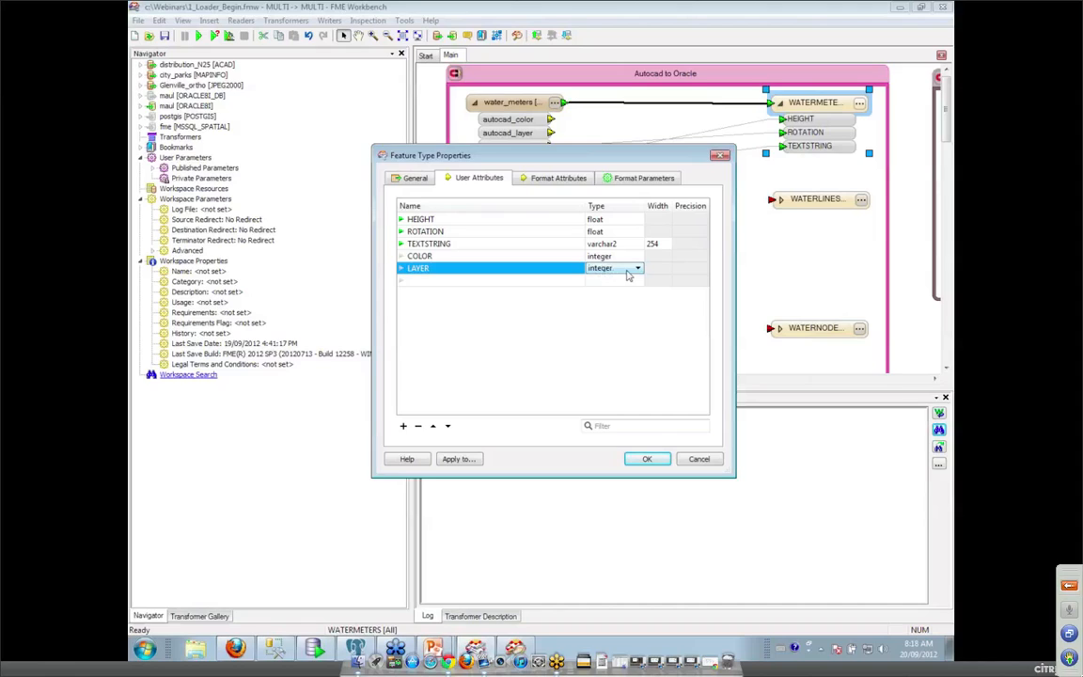
left_click(630, 271)
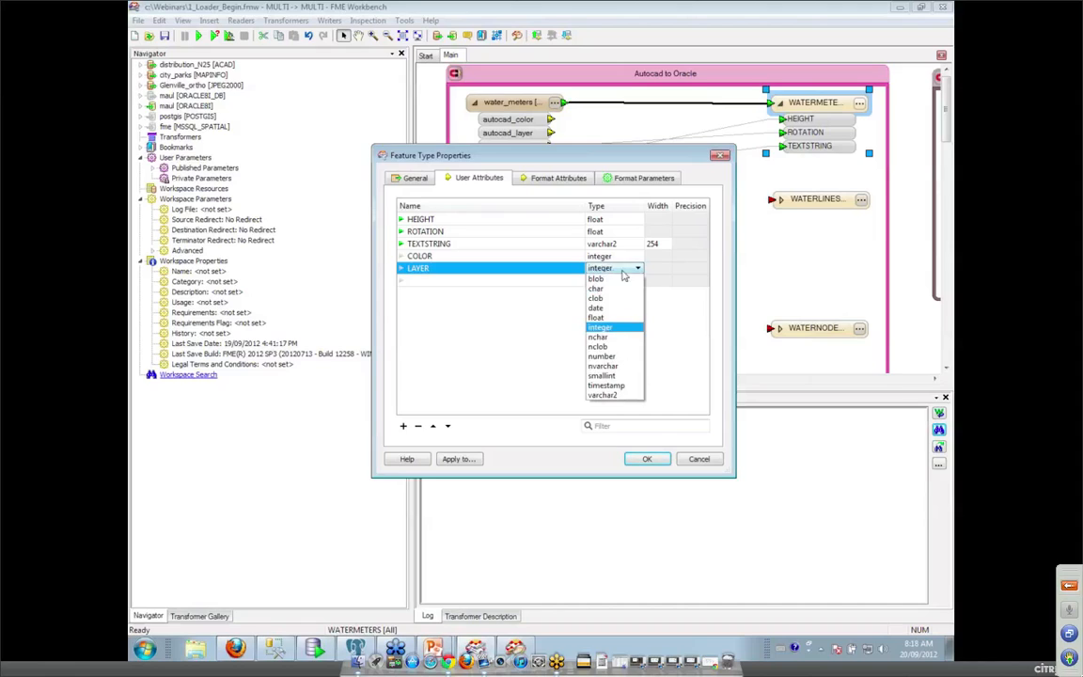
left_click(602, 396)
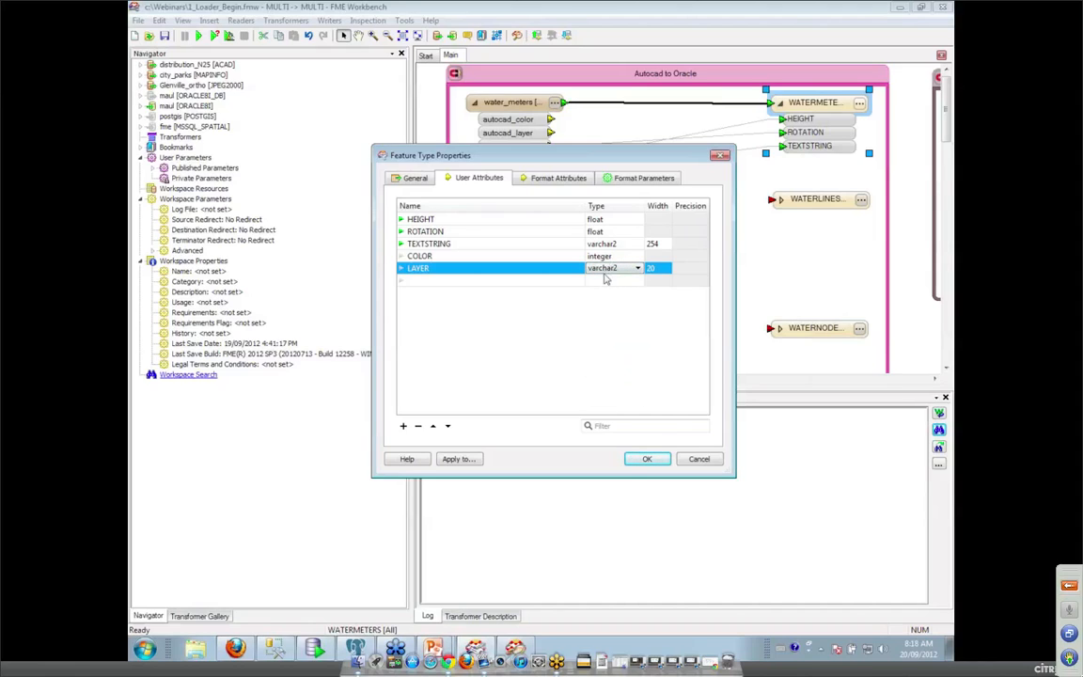
left_click(646, 459)
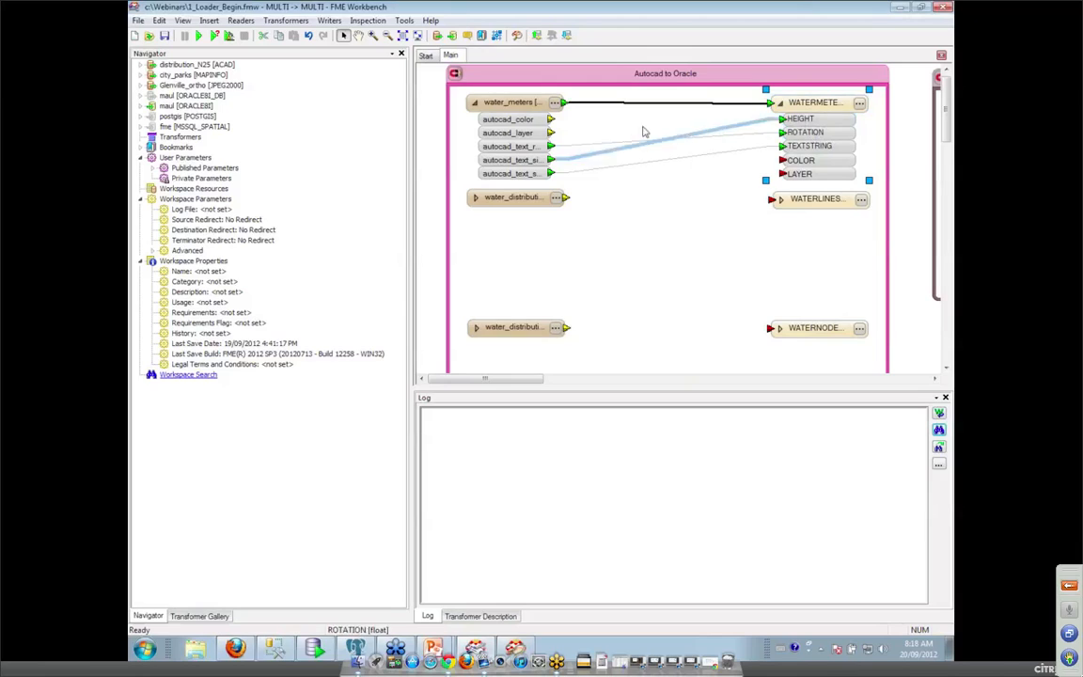
Link autocad_color and autocad_layer to COLOR and LAYER; connect distribution lines and nodes to their writers.
left_click_drag(553, 121, 780, 161)
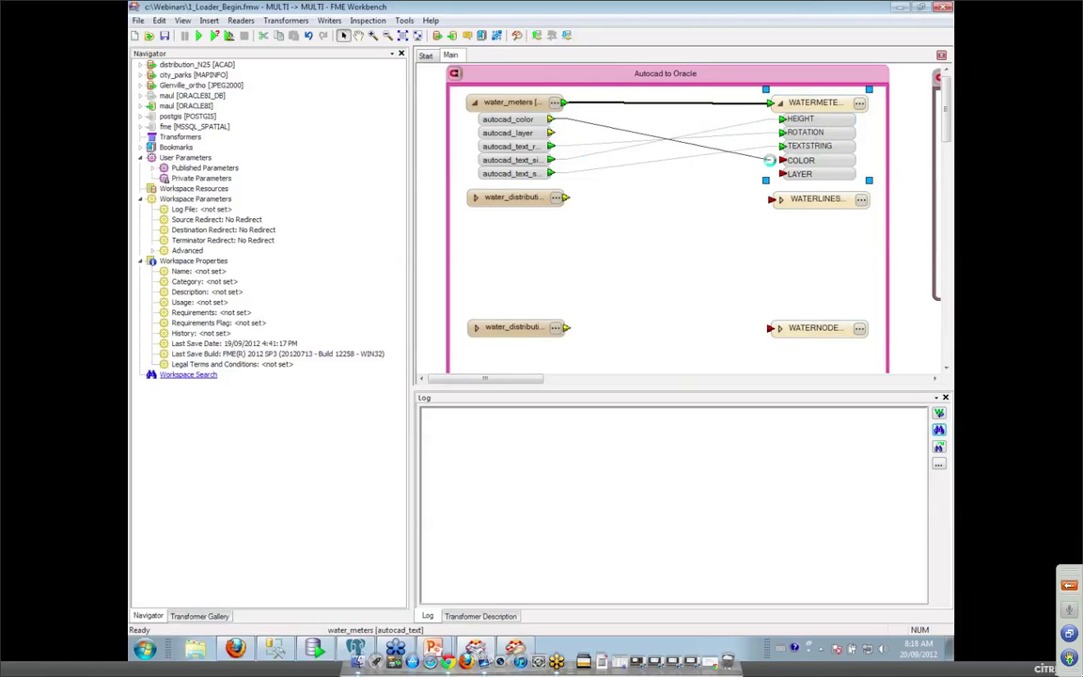
left_click_drag(552, 134, 783, 175)
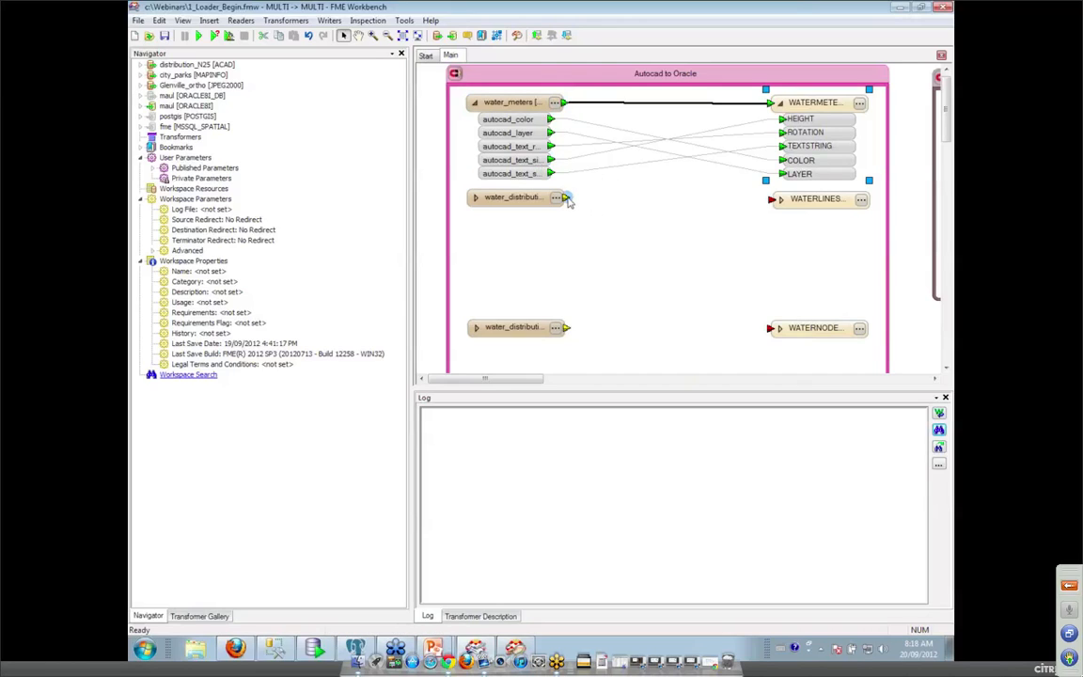
left_click_drag(565, 197, 772, 199)
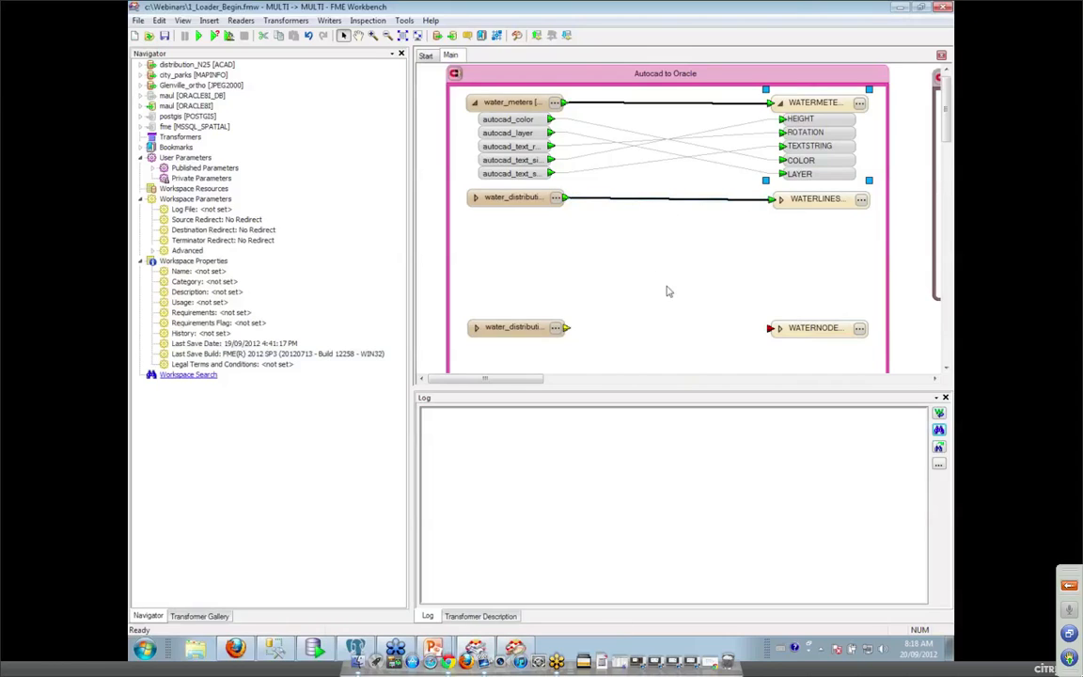
left_click_drag(565, 327, 771, 327)
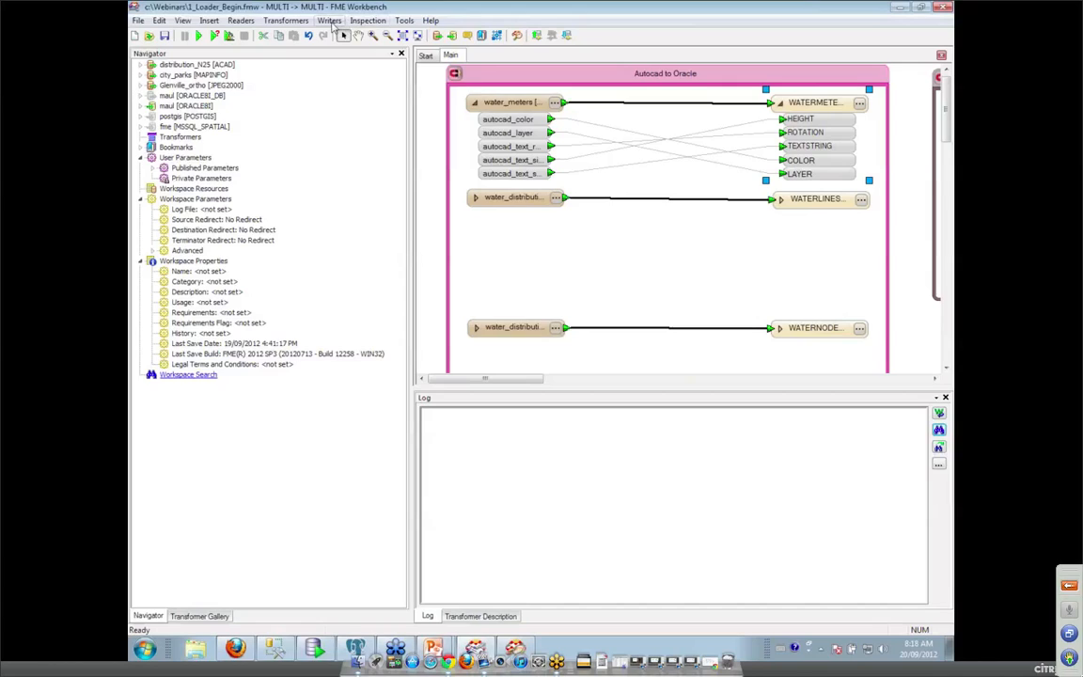
Check the Writers menu and review the WATERLINES writer's attribute list.
left_click(330, 20)
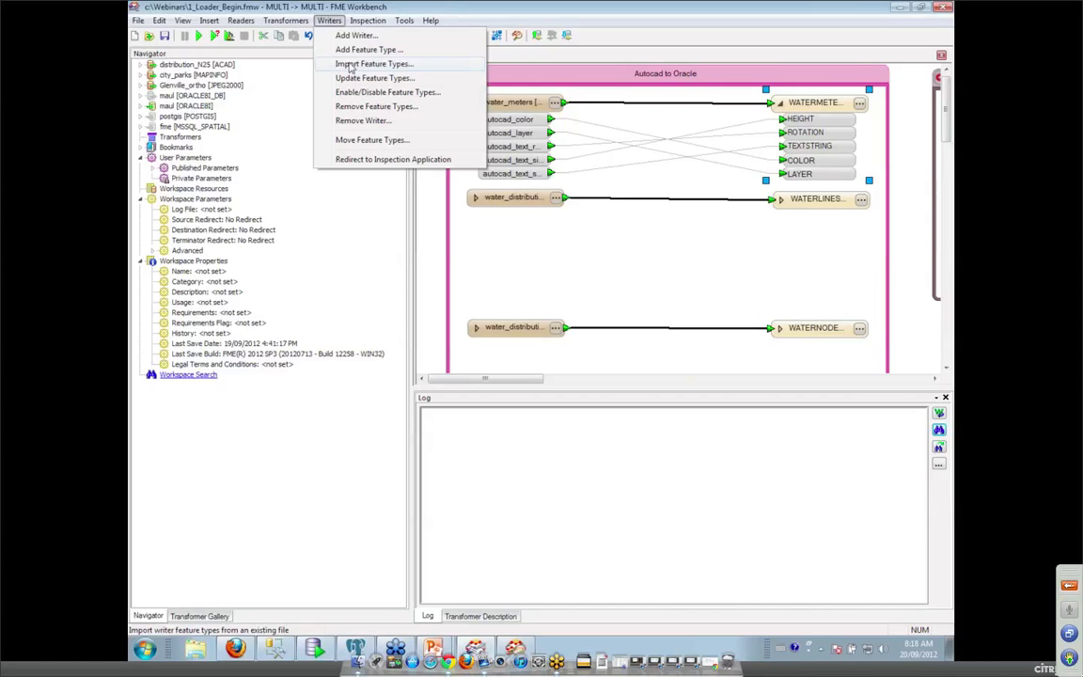
left_click(653, 254)
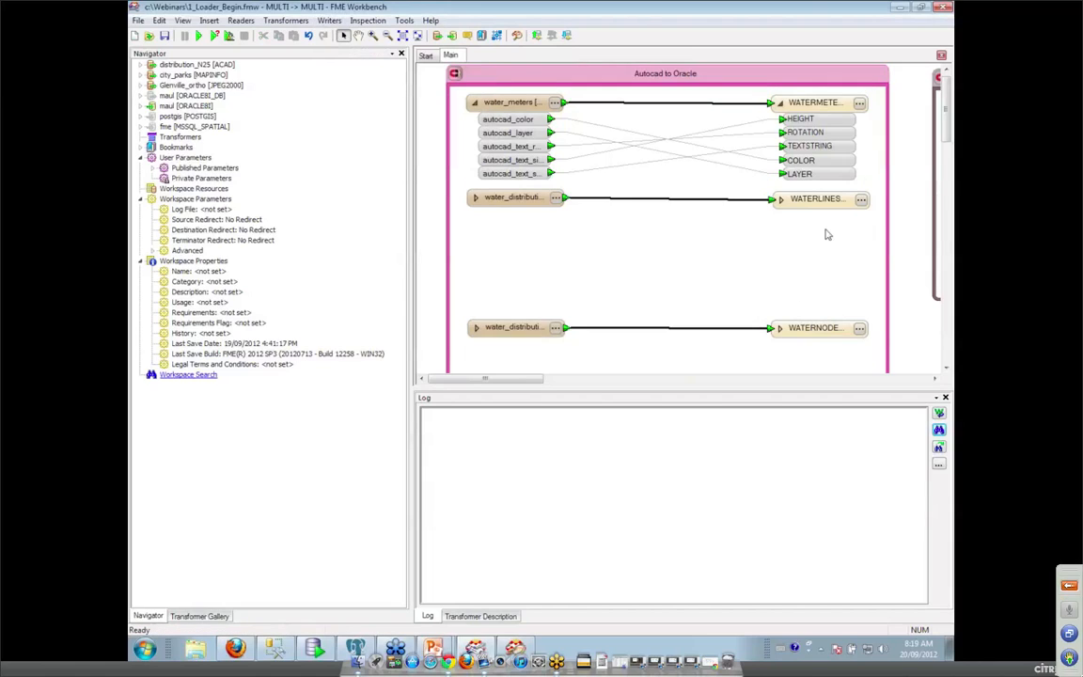
left_click(489, 202)
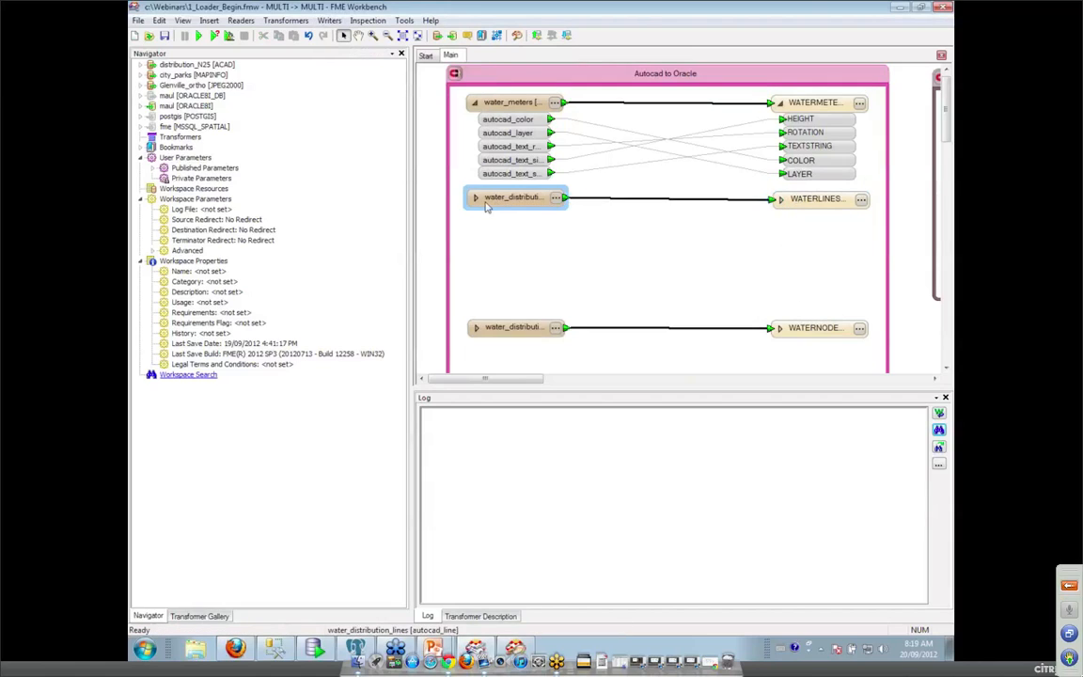
left_click(782, 204)
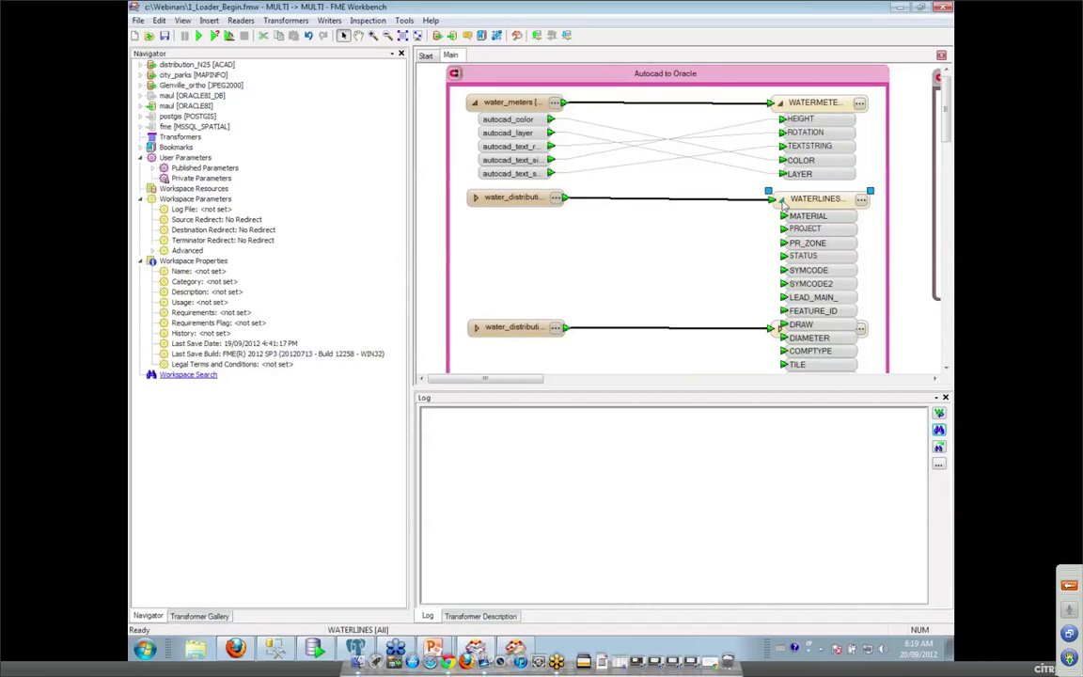
left_click(781, 203)
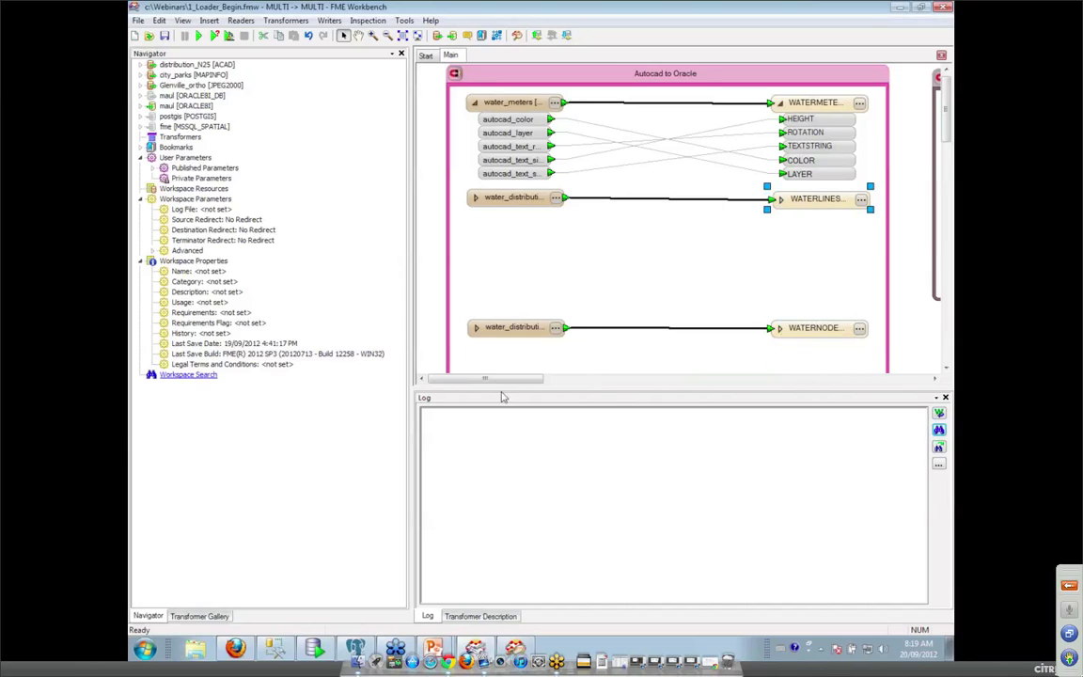
left_click(515, 648)
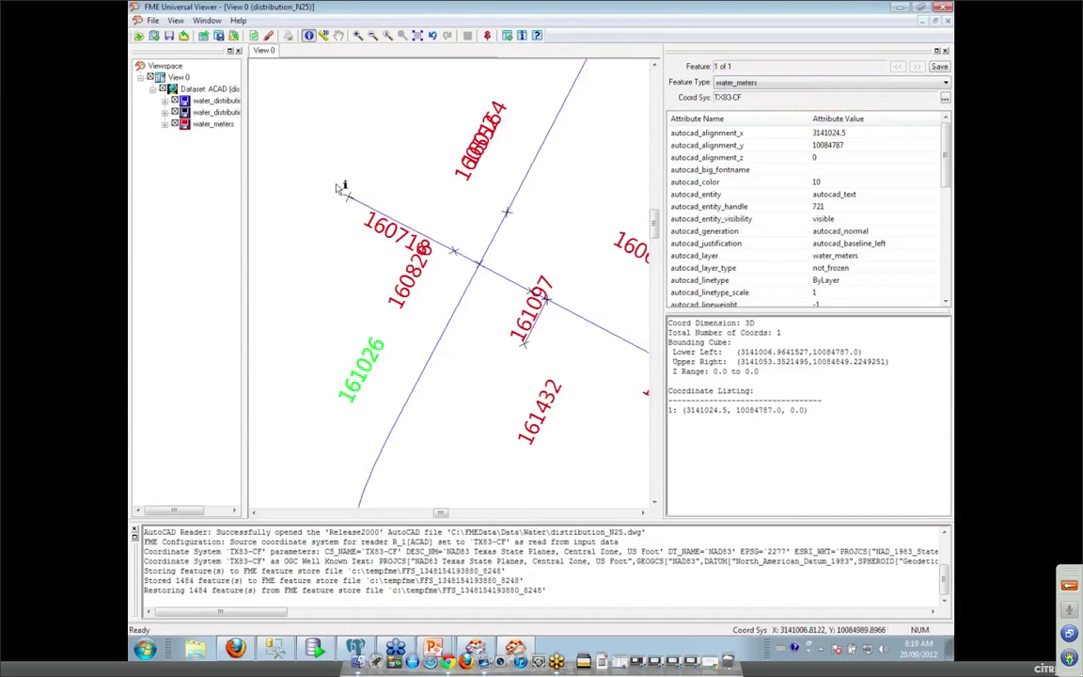
left_click(349, 201)
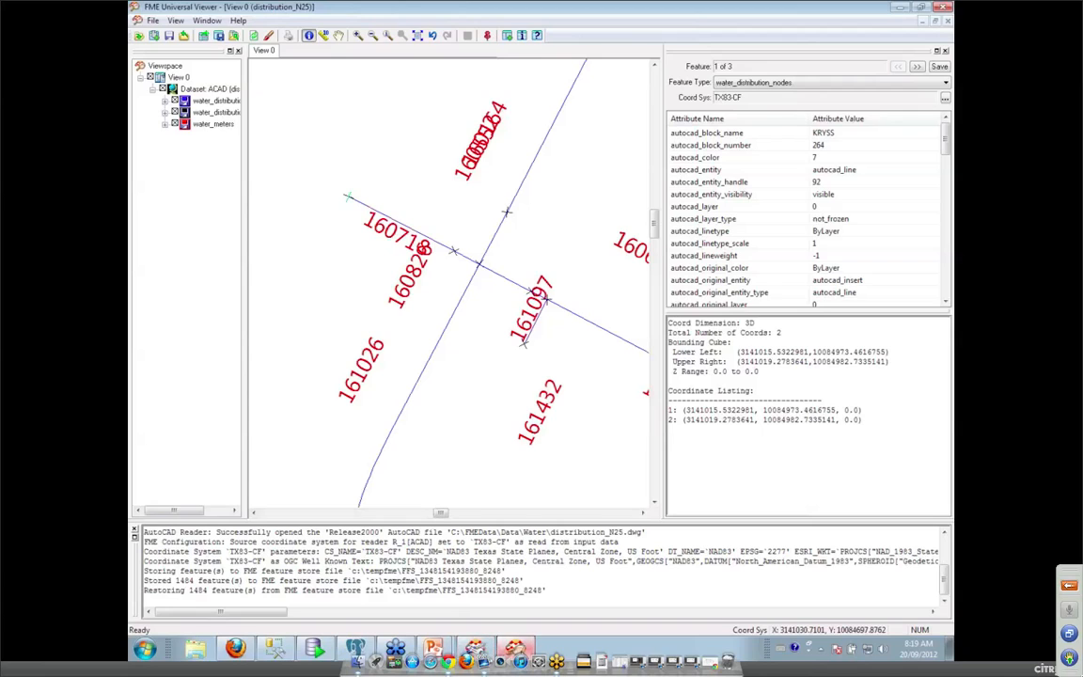
mouse_move(515, 649)
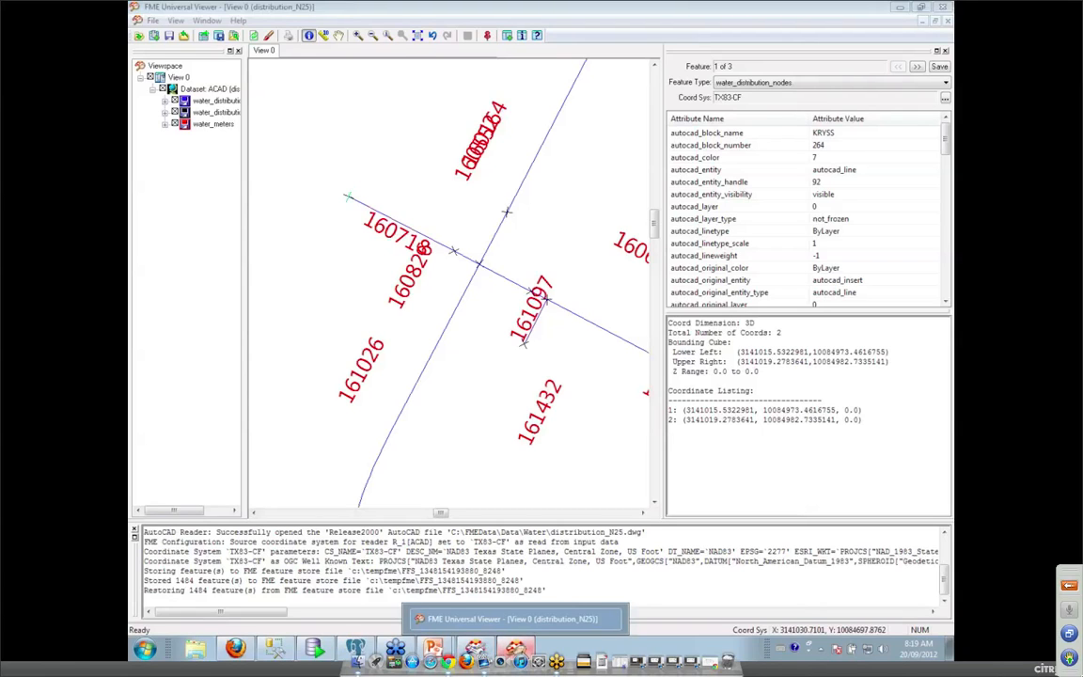
left_click(515, 649)
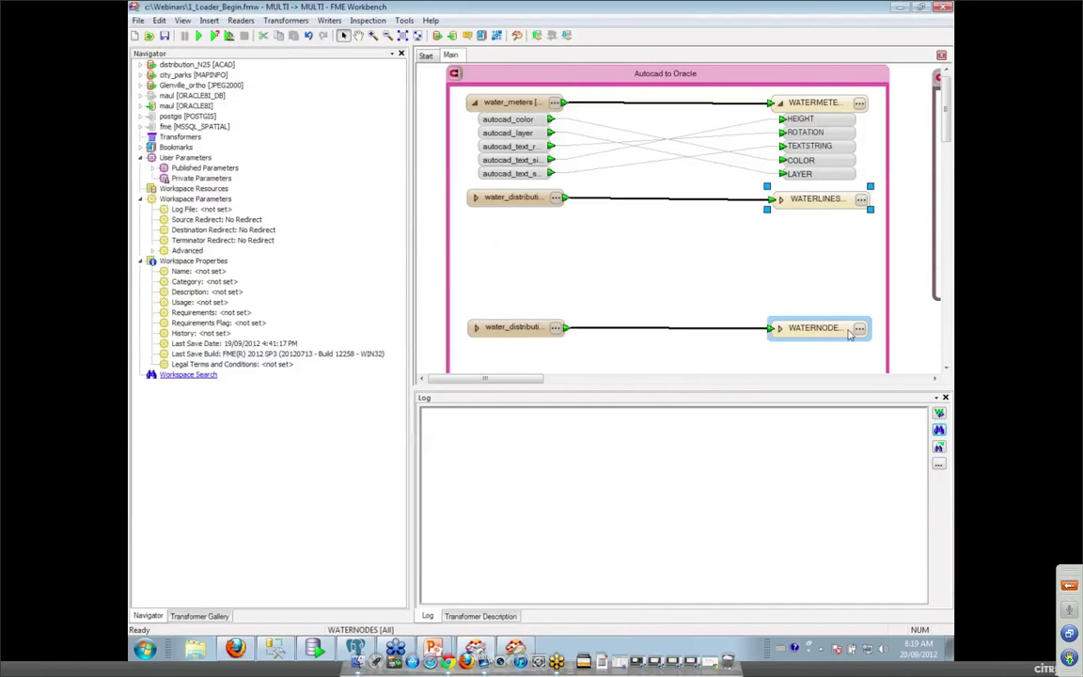
Link the nodes reader's autocad_block, autocad_xscale and autocad_yscale to BLOCK_NAME, YSCALE and XSCALE.
left_click(780, 329)
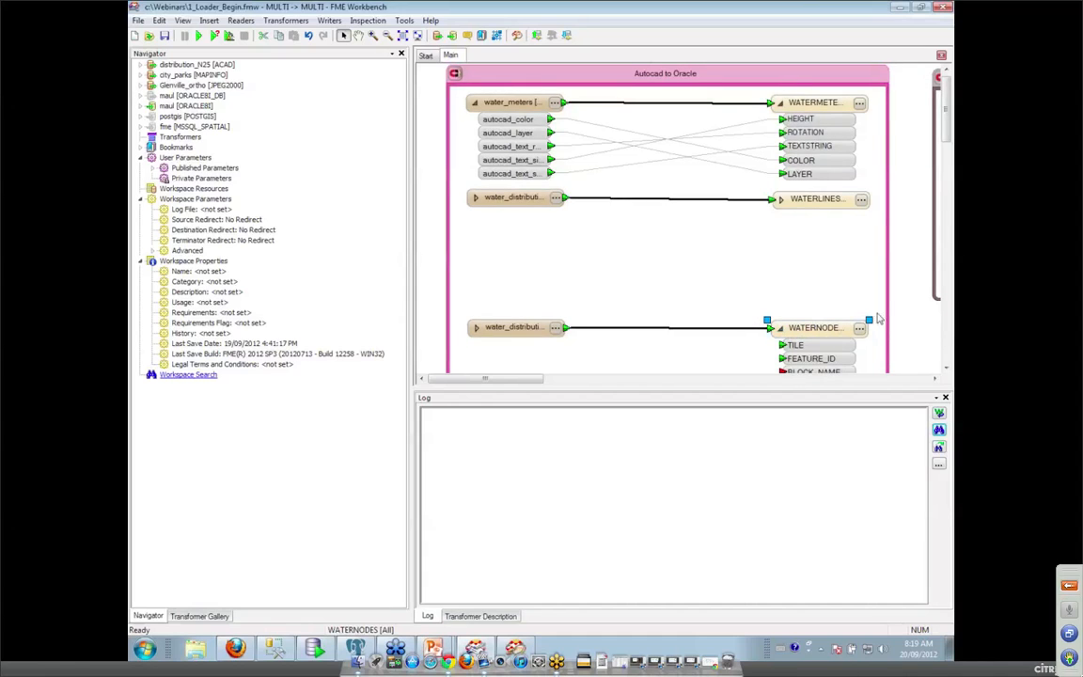
left_click_drag(948, 128, 948, 132)
scroll(948, 132, "down", 3)
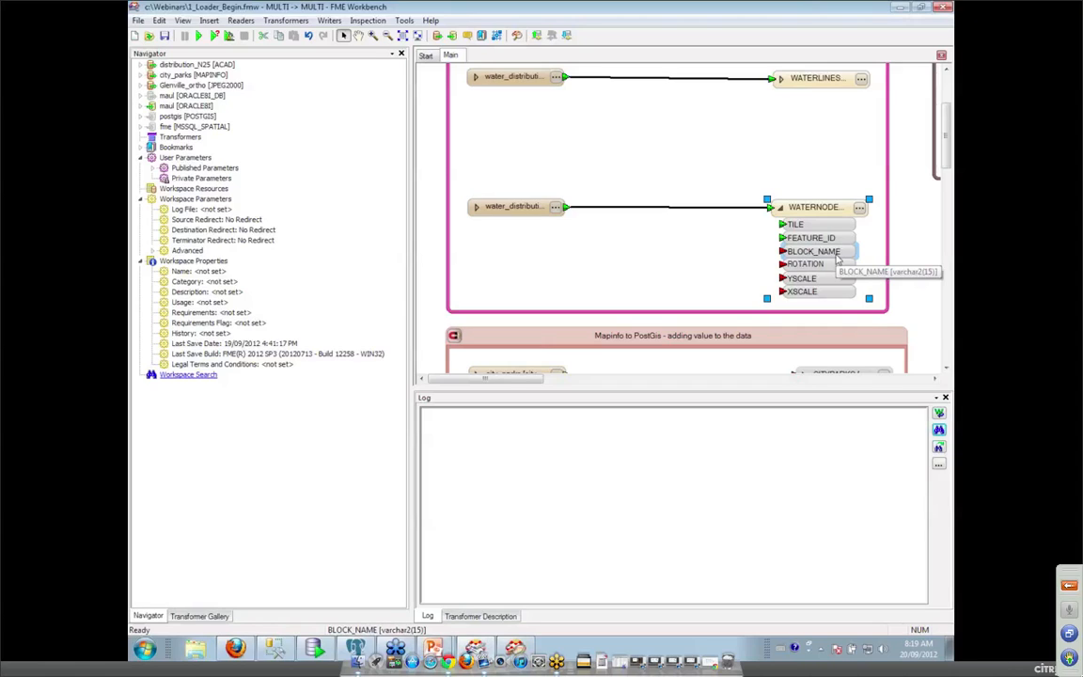
left_click(478, 208)
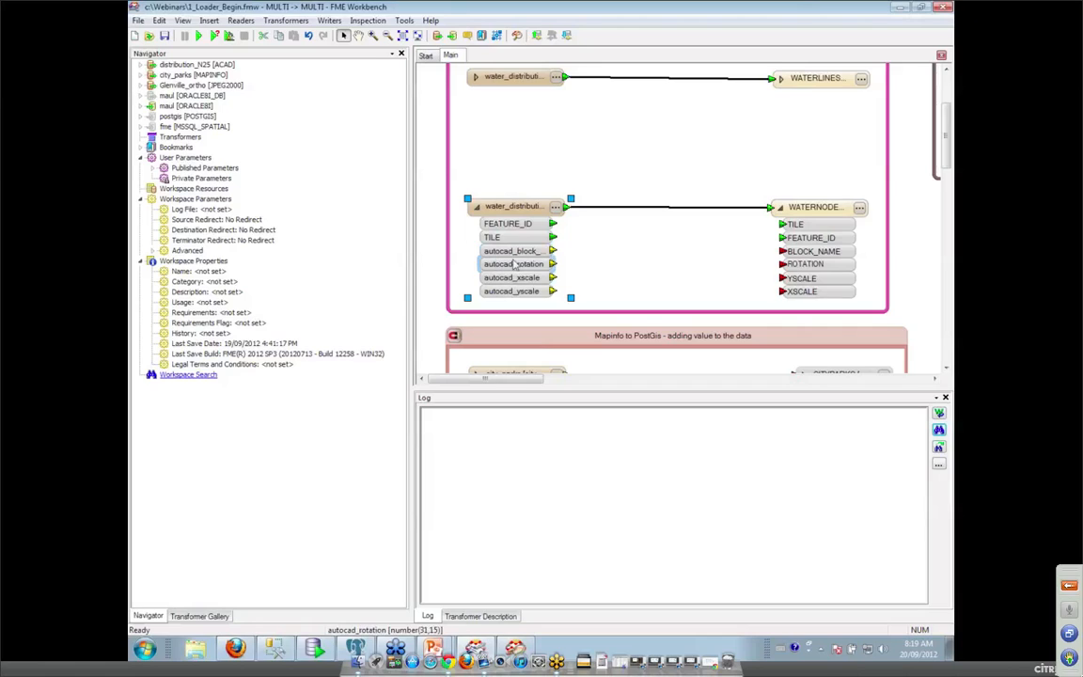
left_click_drag(553, 251, 779, 251)
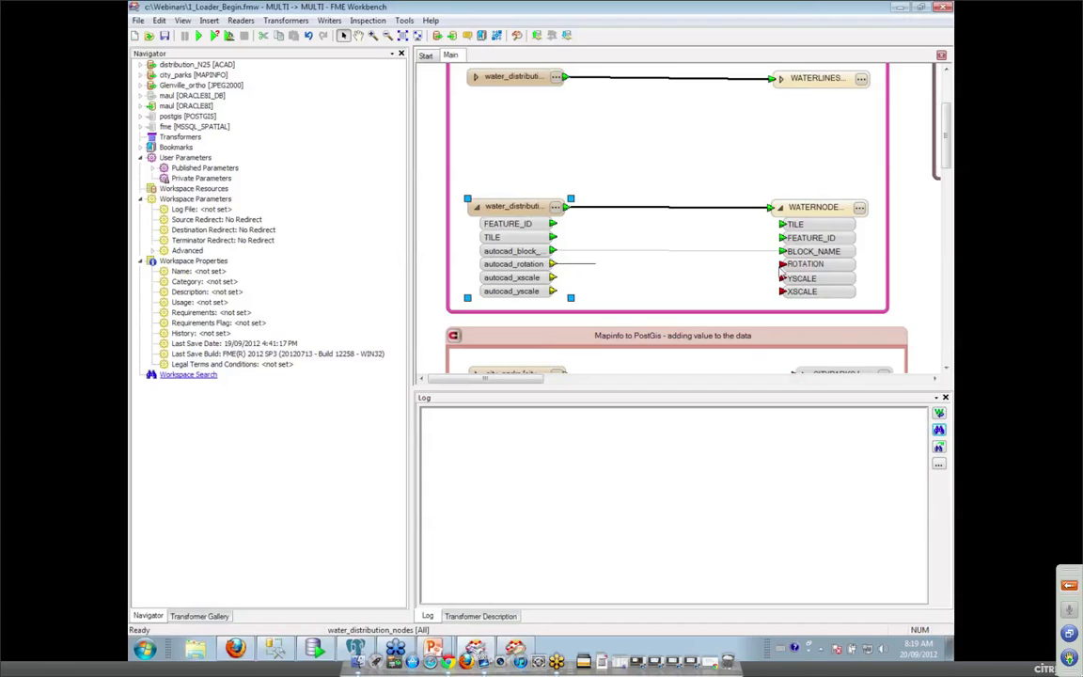
left_click_drag(553, 279, 782, 279)
left_click_drag(553, 291, 782, 292)
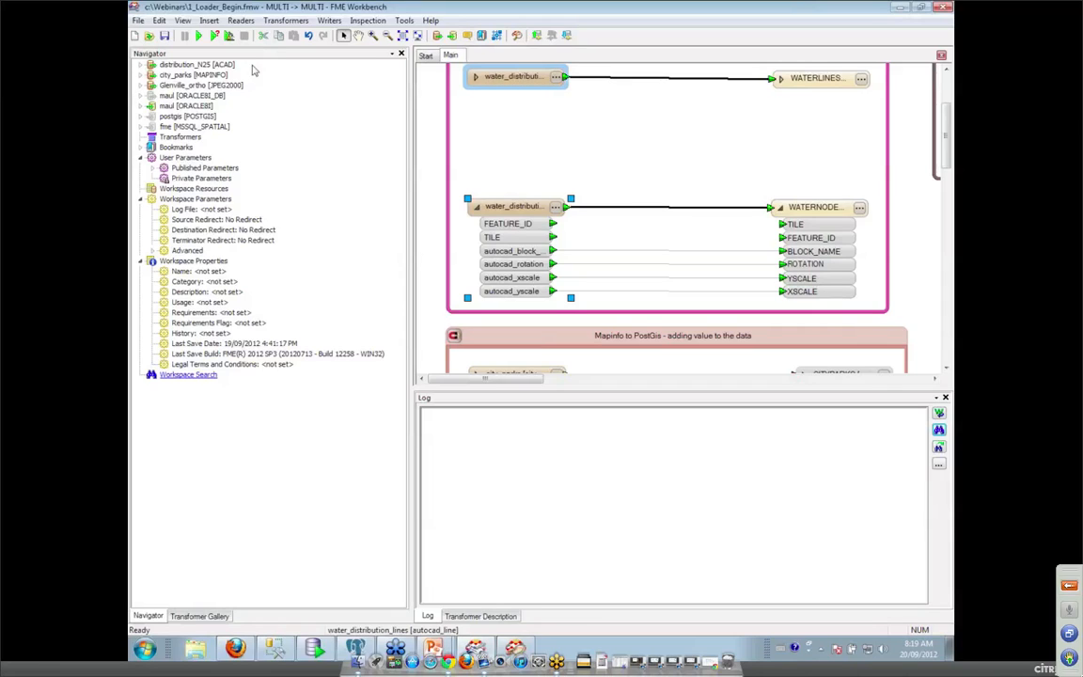
Expand the maul ORACLE8I writer's parameters, then start and cancel a translation run.
right_click(186, 99)
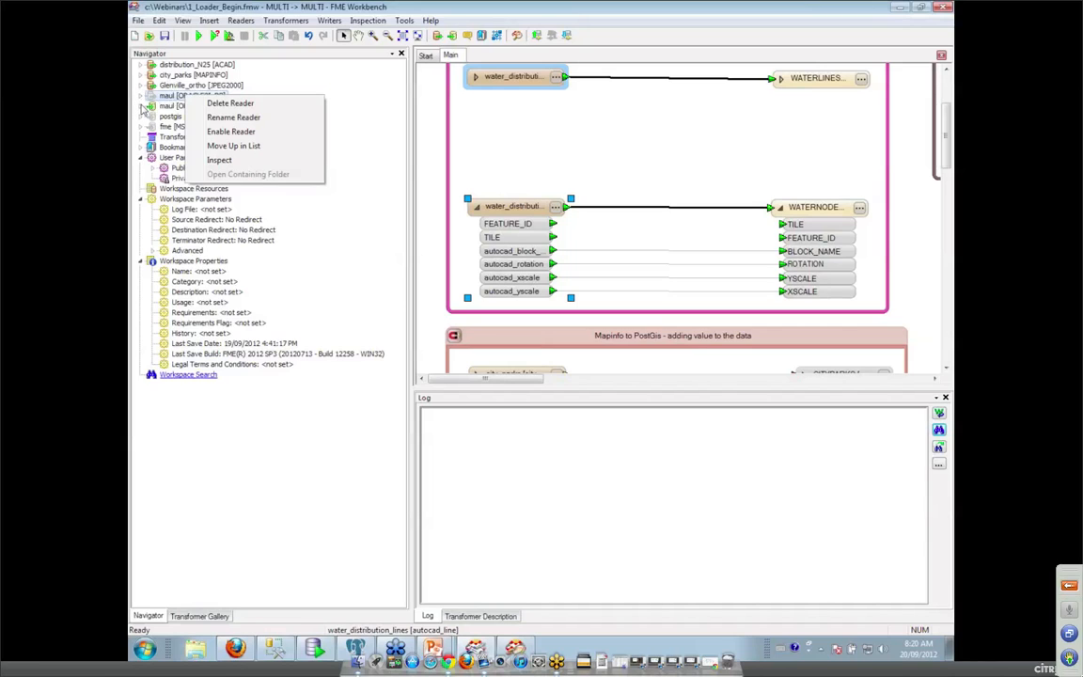
left_click(141, 106)
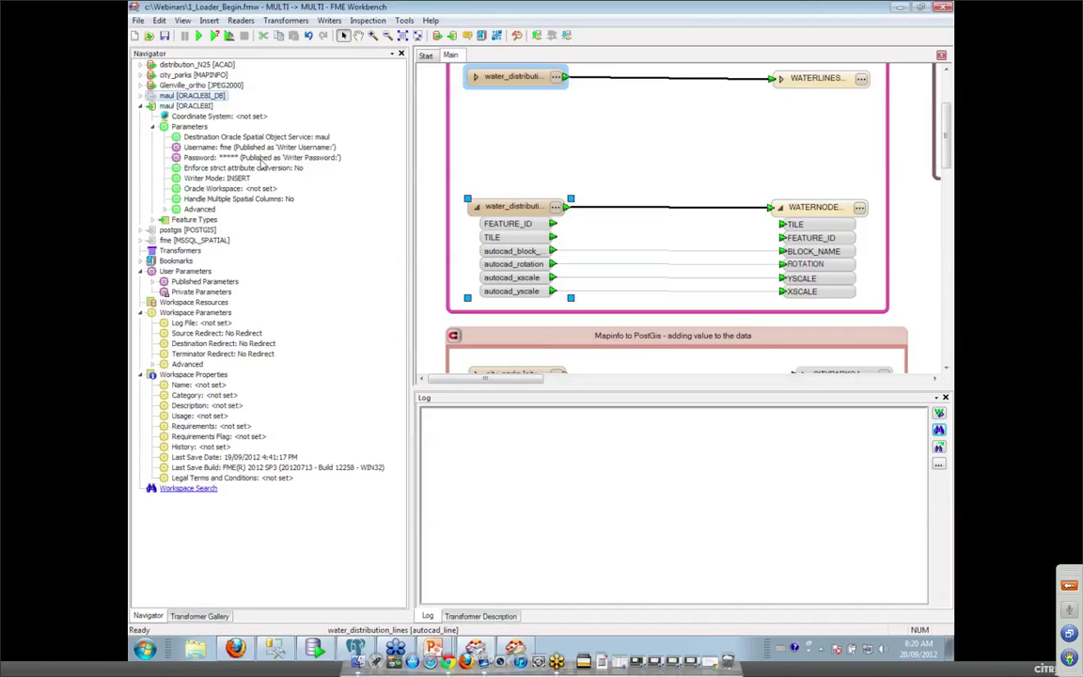
left_click(216, 36)
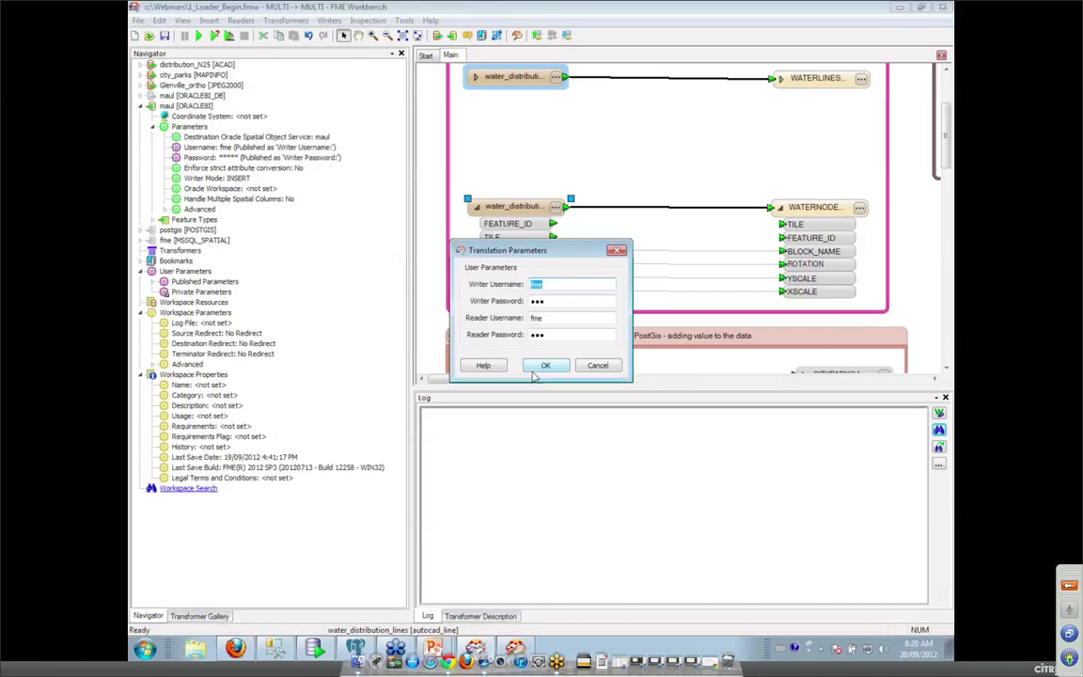
left_click(598, 366)
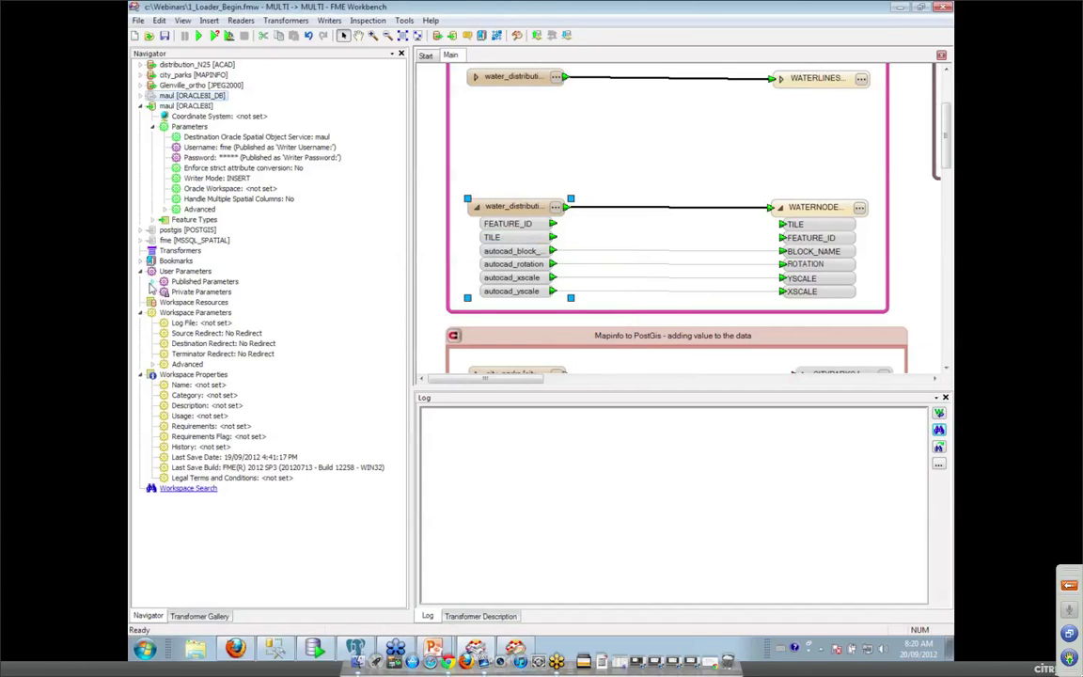
Delete the four published Oracle username and password parameters.
left_click(152, 282)
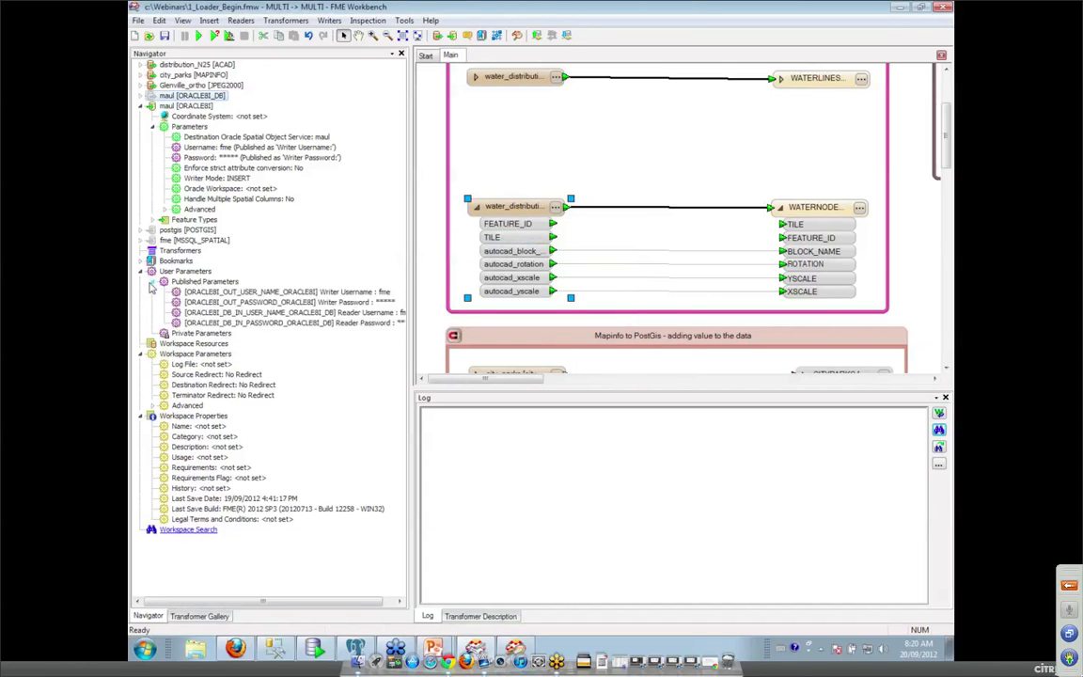
left_click(340, 293)
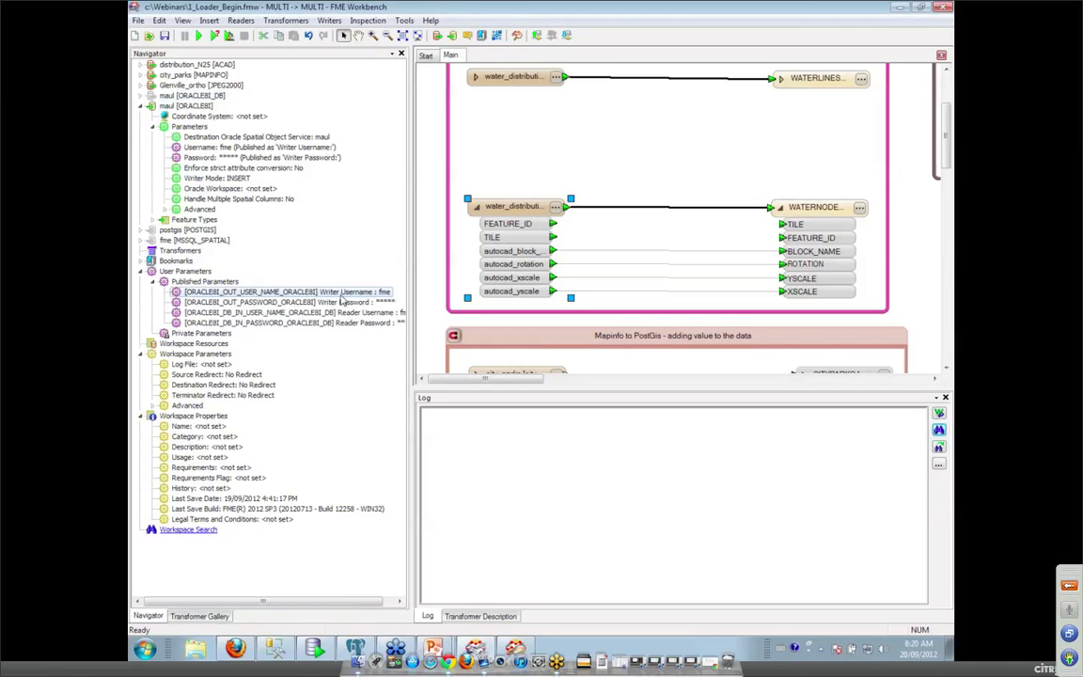
key("Delete")
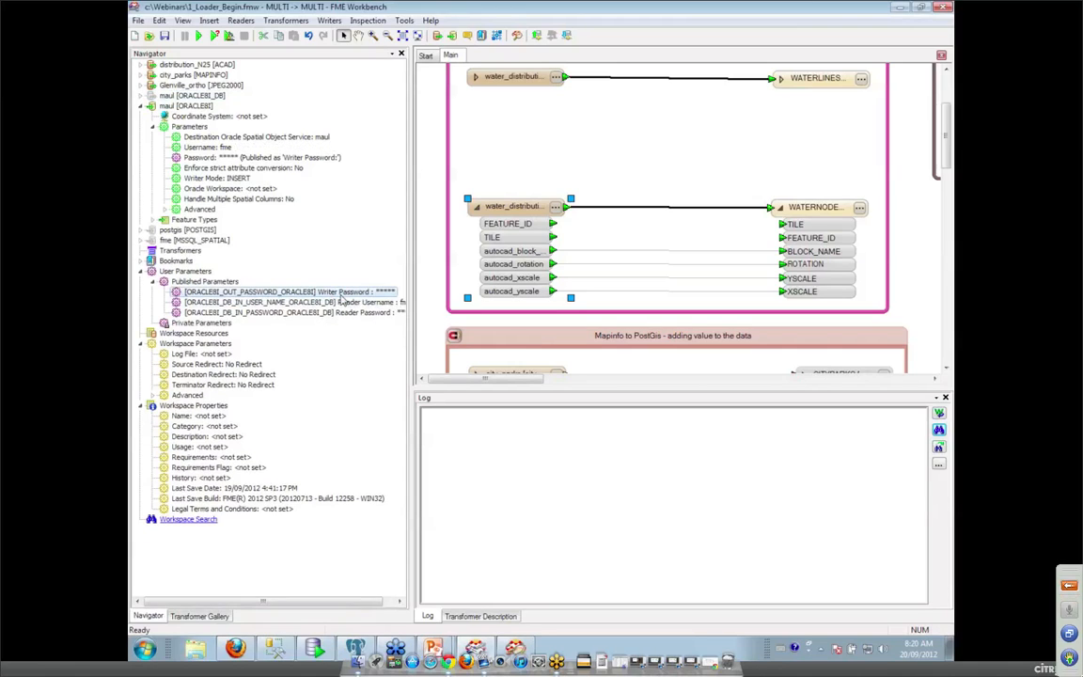
key("Delete")
key("Delete")
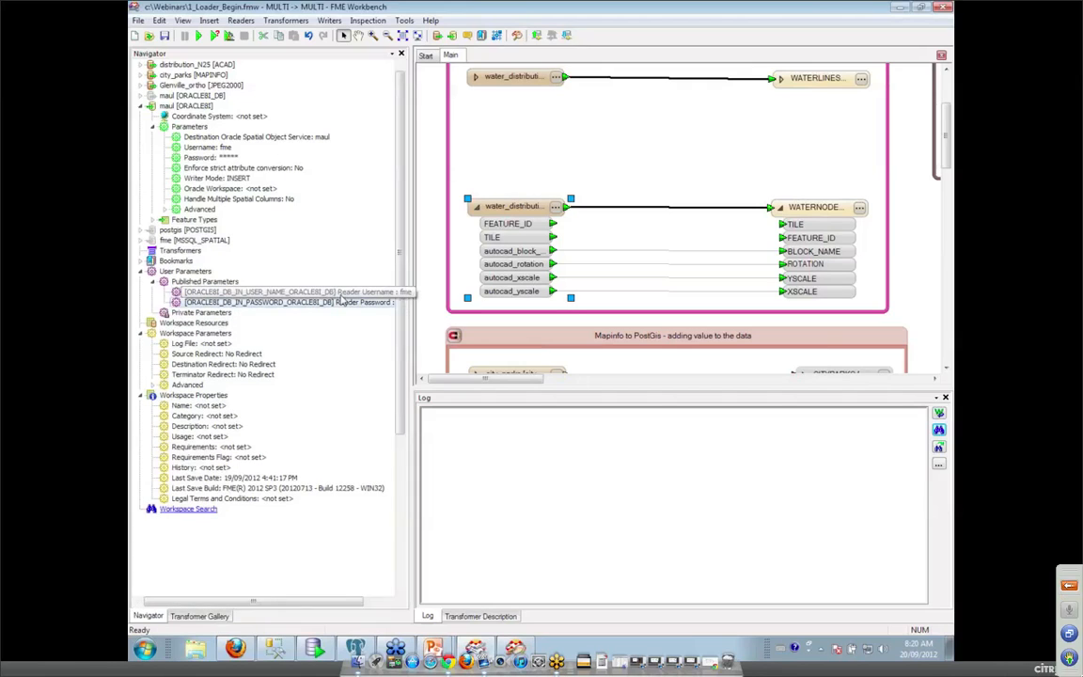
key("Delete")
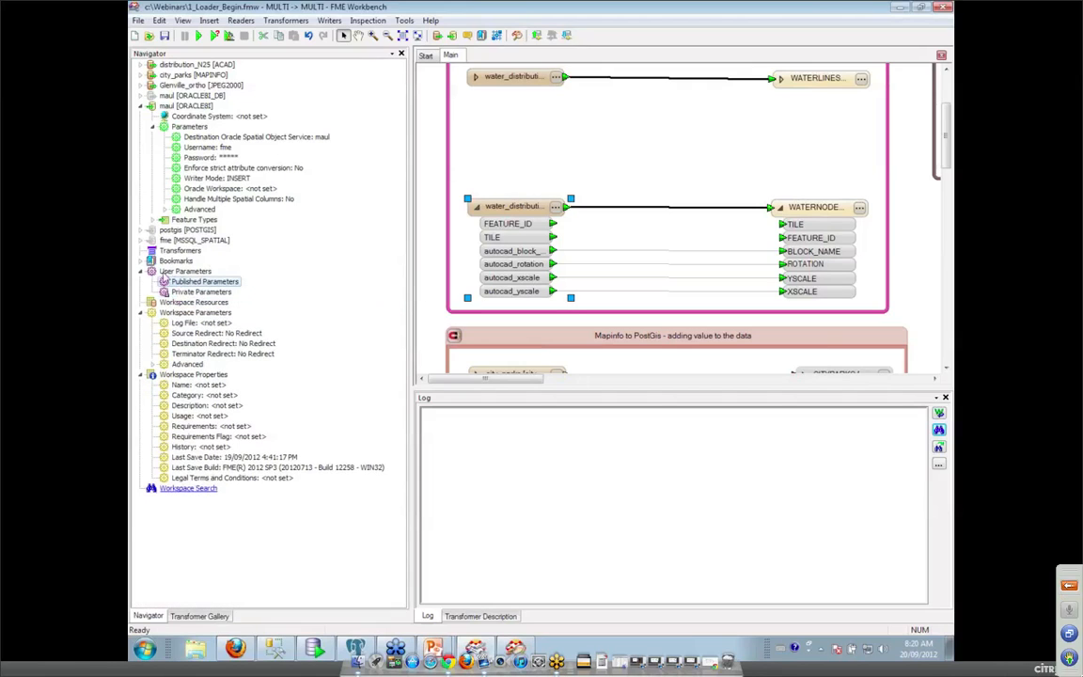
Add a Password-type parameter DB_Password with prompt 'Please enter a password' and a default value.
right_click(196, 278)
left_click(231, 281)
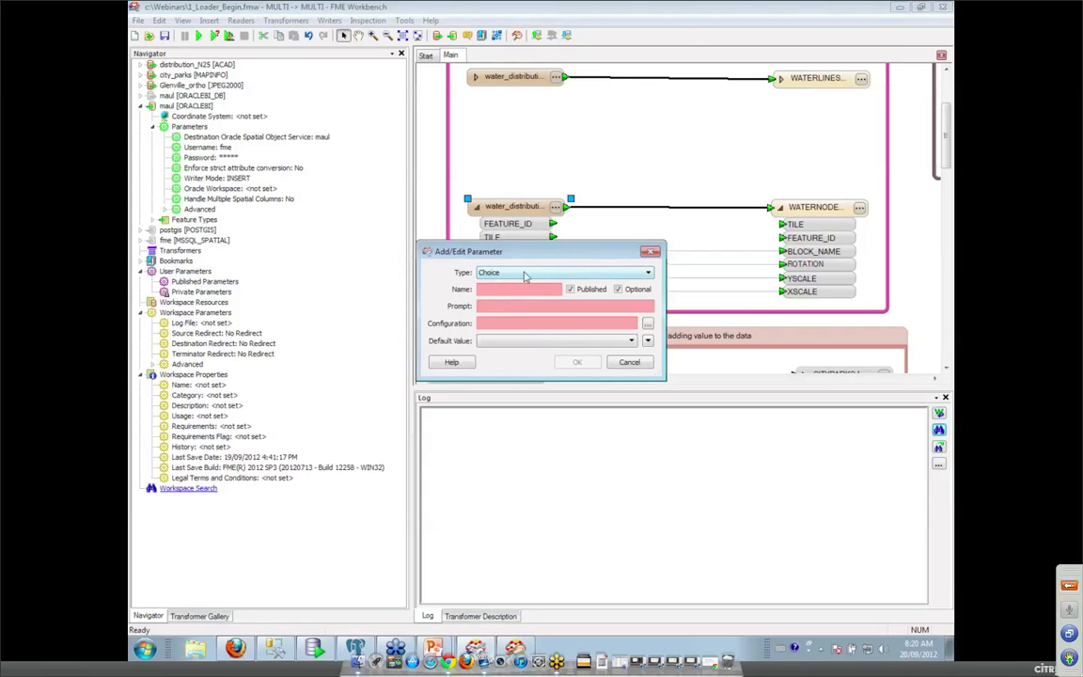
left_click(524, 275)
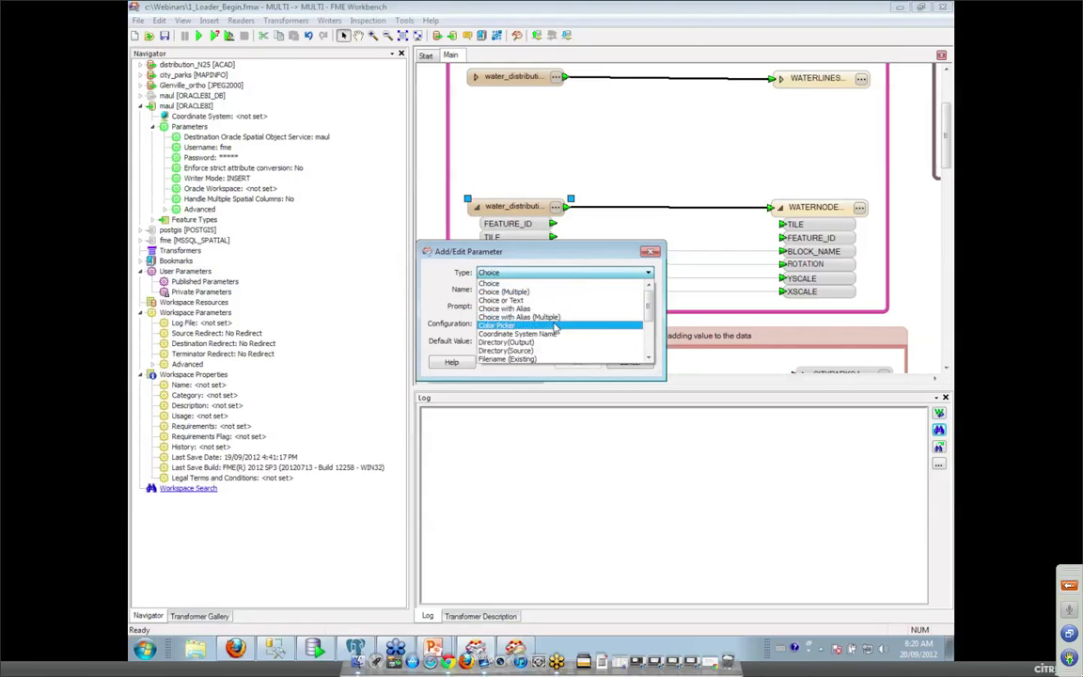
scroll(555, 327, "down", 1)
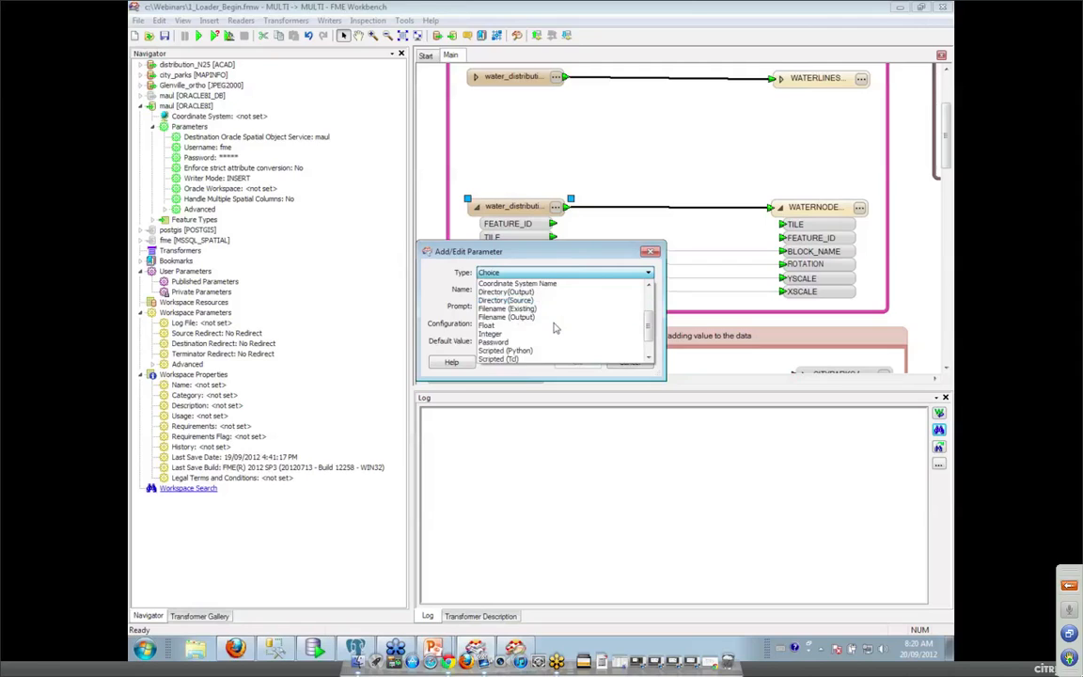
left_click(510, 342)
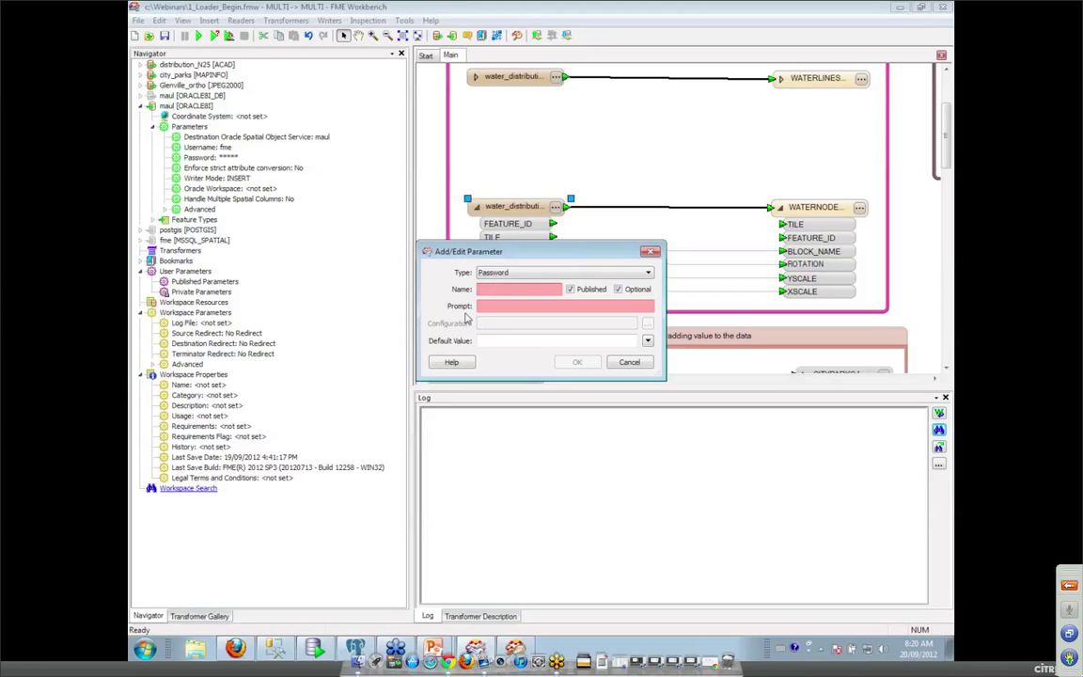
type("DB_Password")
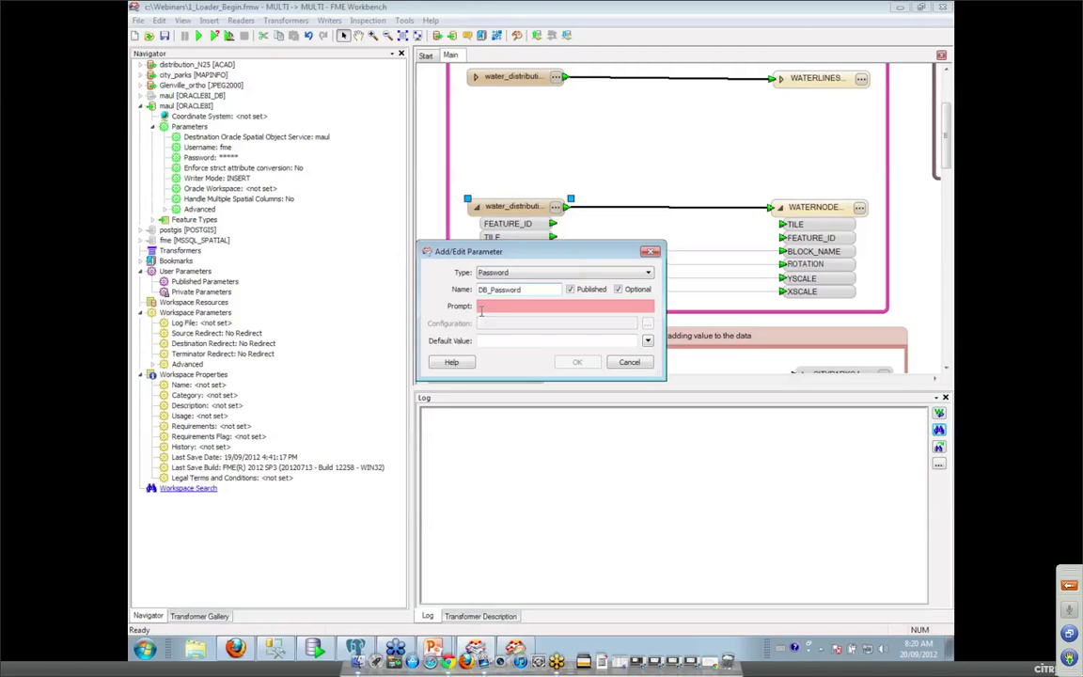
left_click(479, 307)
type("Please enter a password")
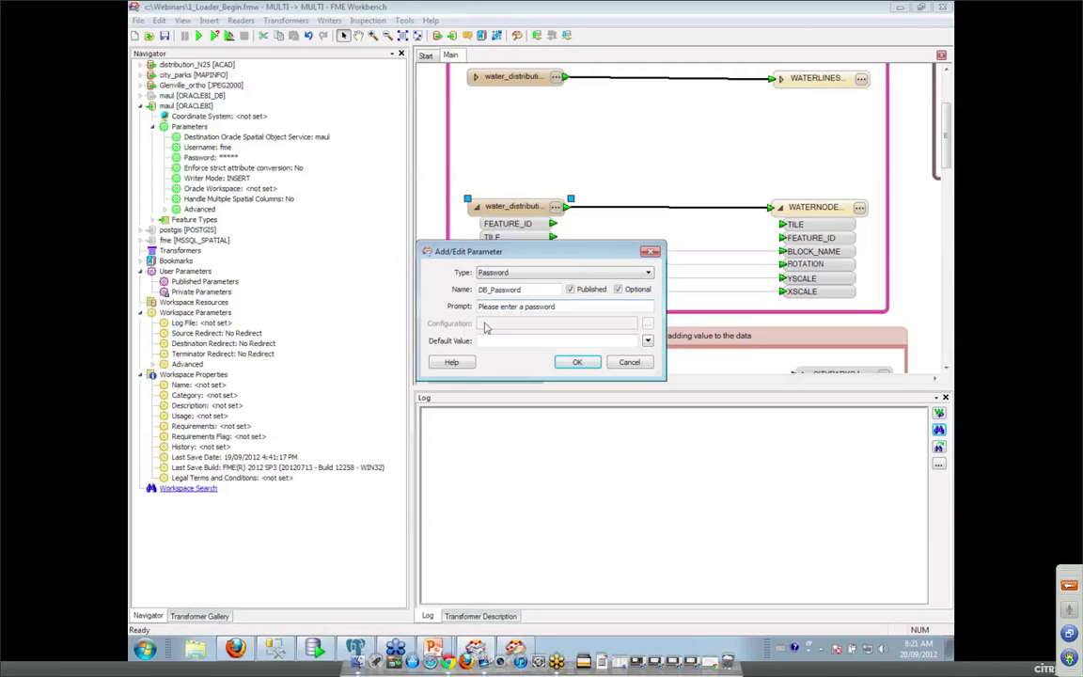
left_click(489, 341)
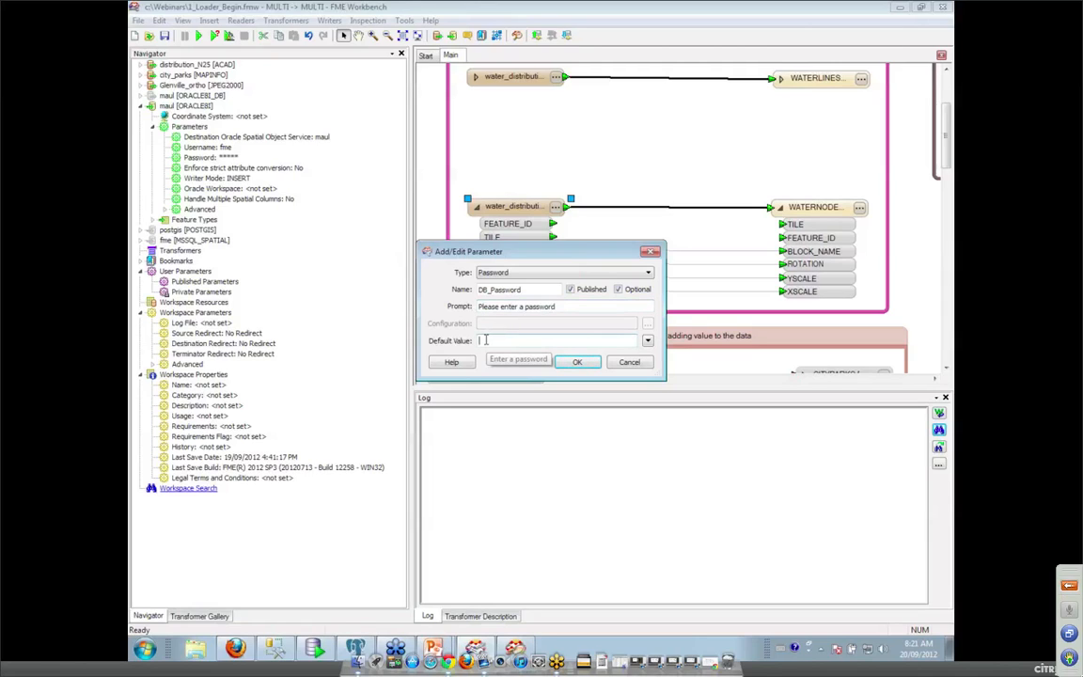
left_click(576, 362)
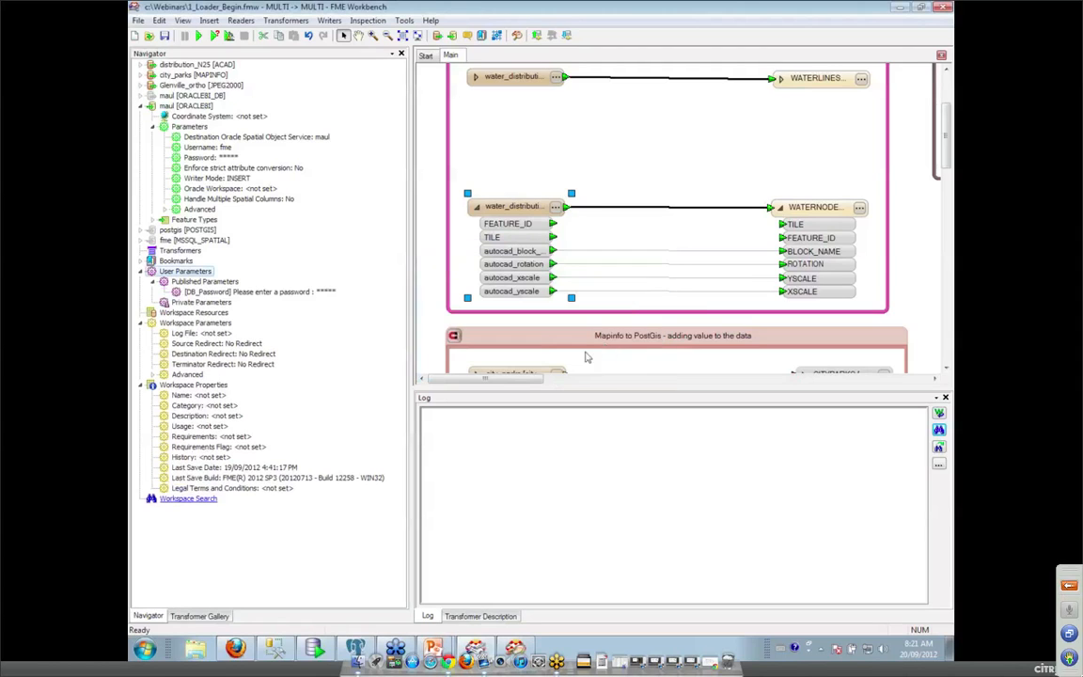
Start a translation run, then dismiss the password prompt without running.
left_click(187, 35)
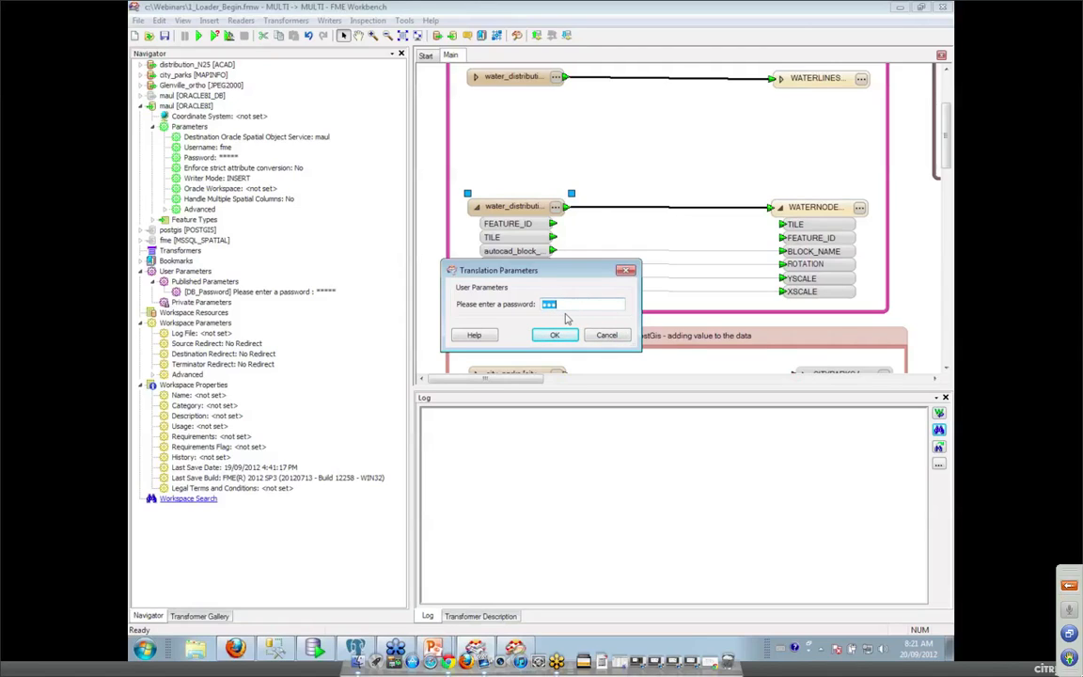
type("••")
left_click(608, 335)
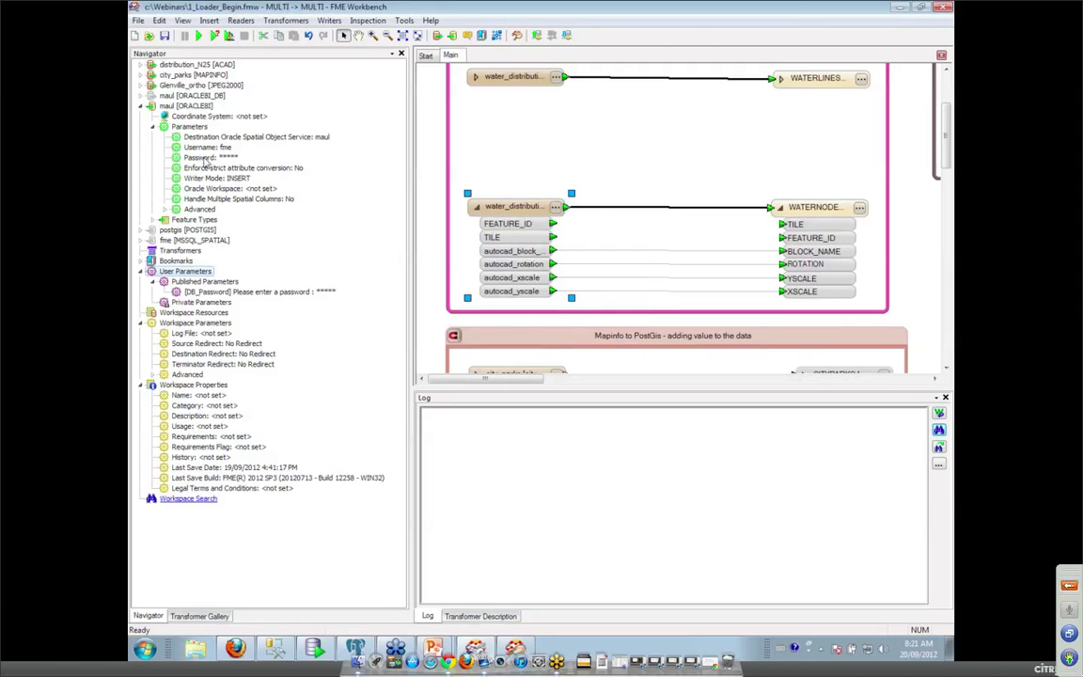
Link the writer's Password to DB_Password and run the translation, writing 1116 features.
right_click(216, 159)
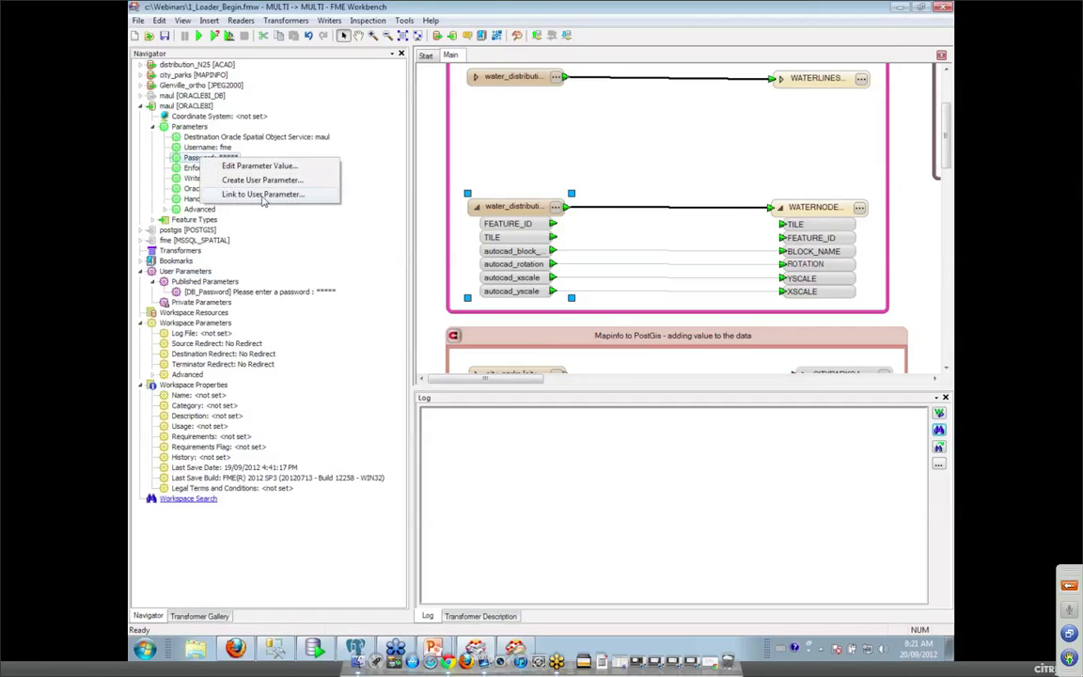
left_click(264, 194)
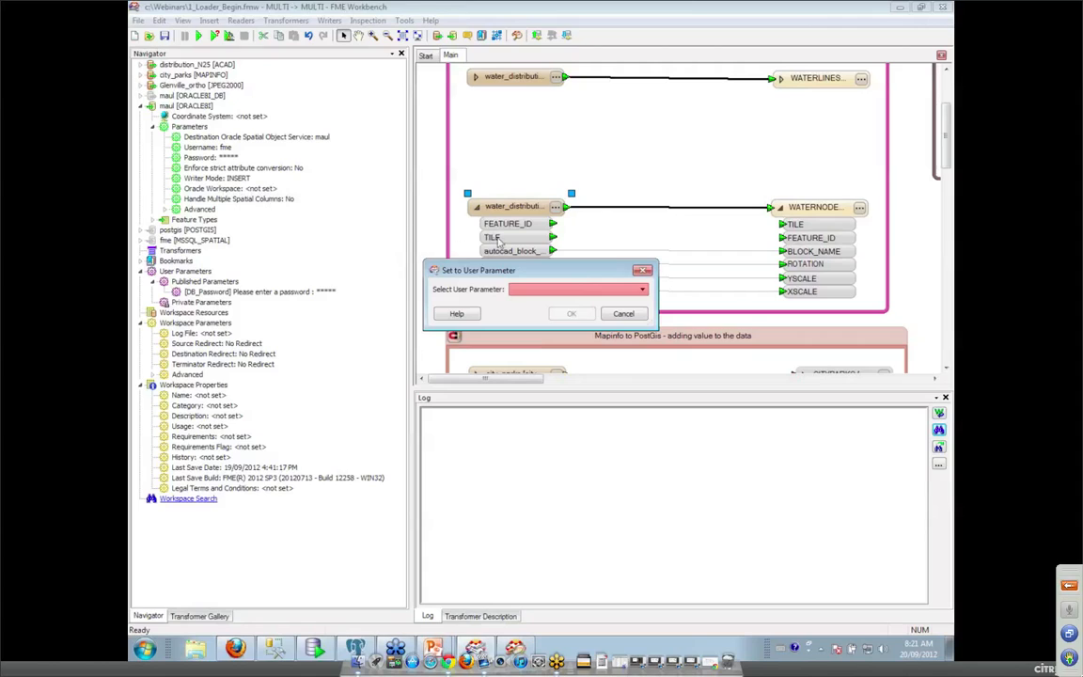
left_click(523, 289)
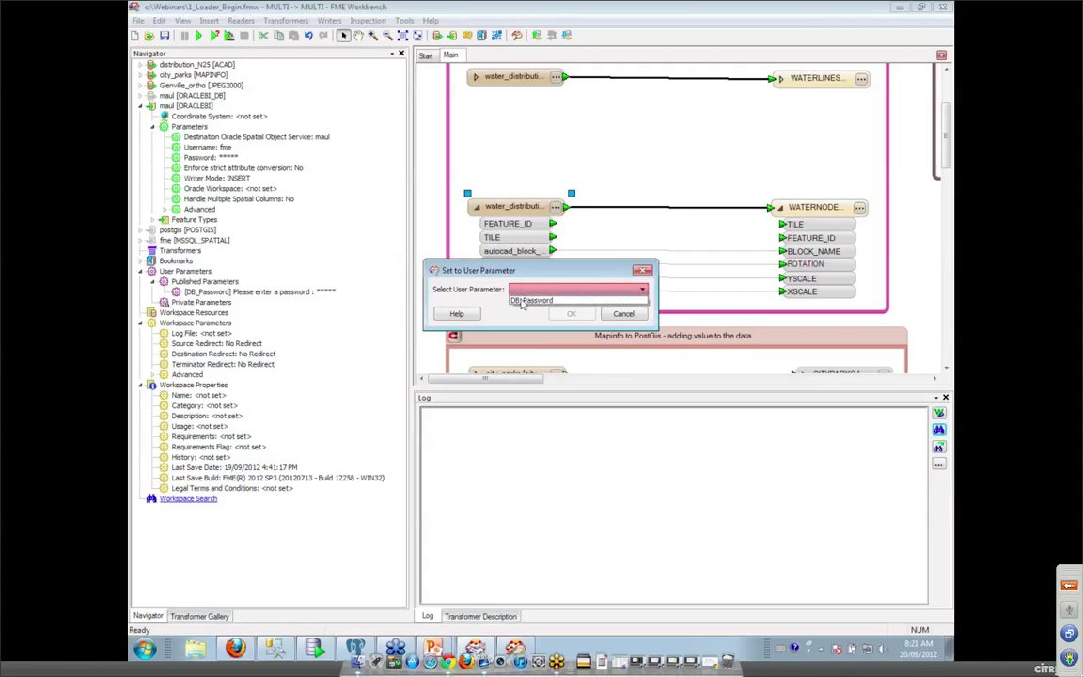
left_click(532, 298)
left_click(570, 315)
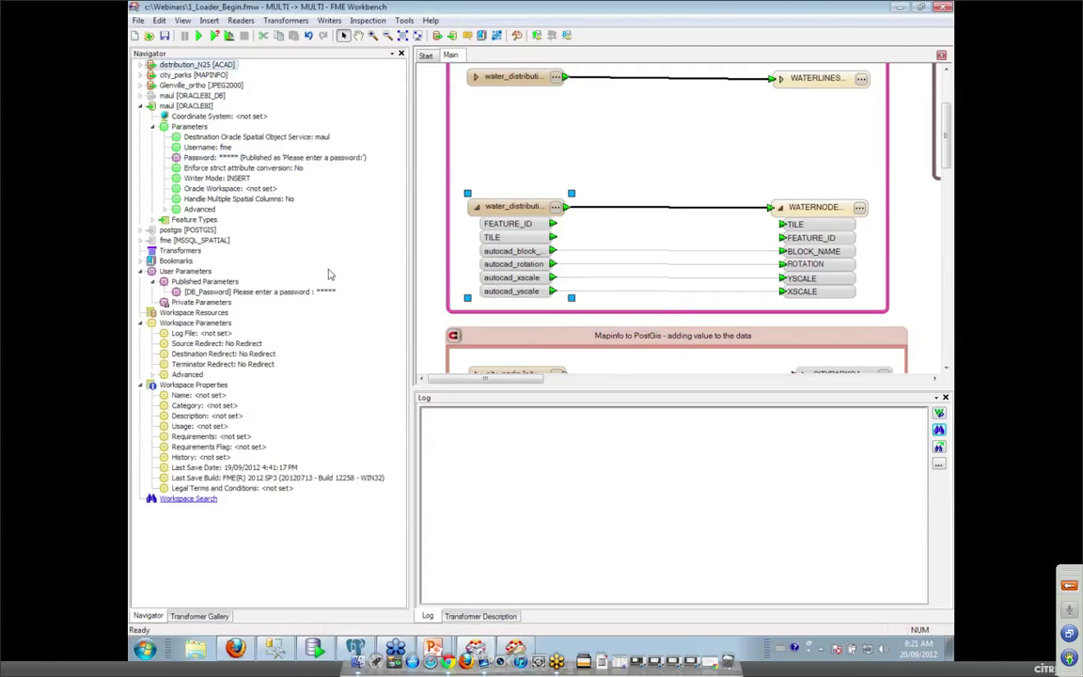
left_click(199, 35)
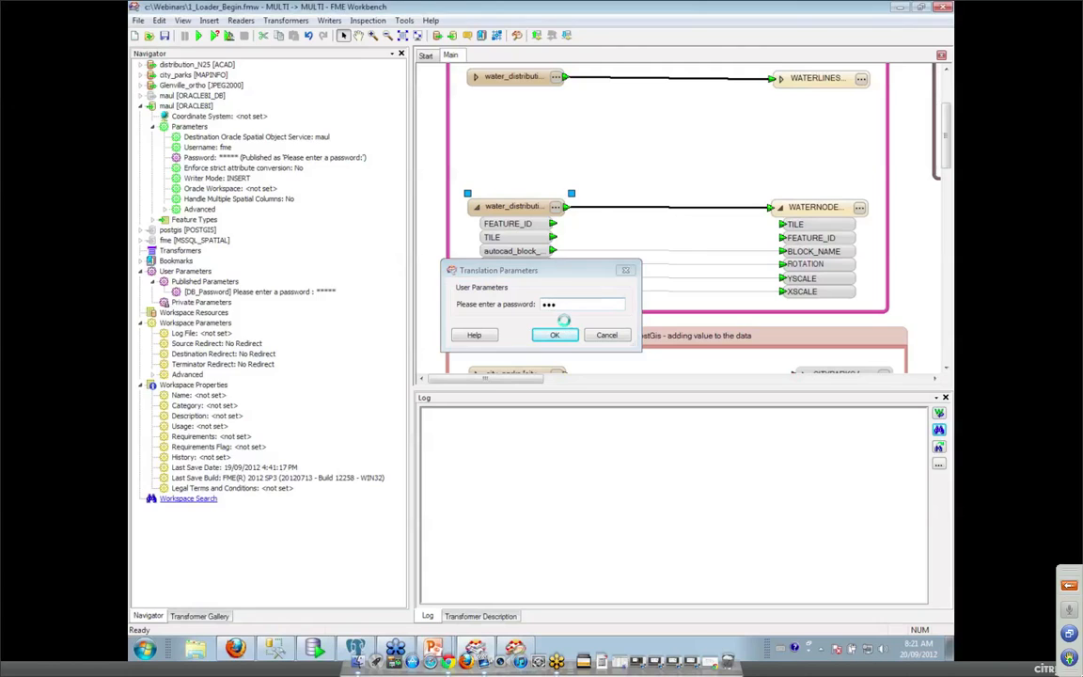
left_click(562, 333)
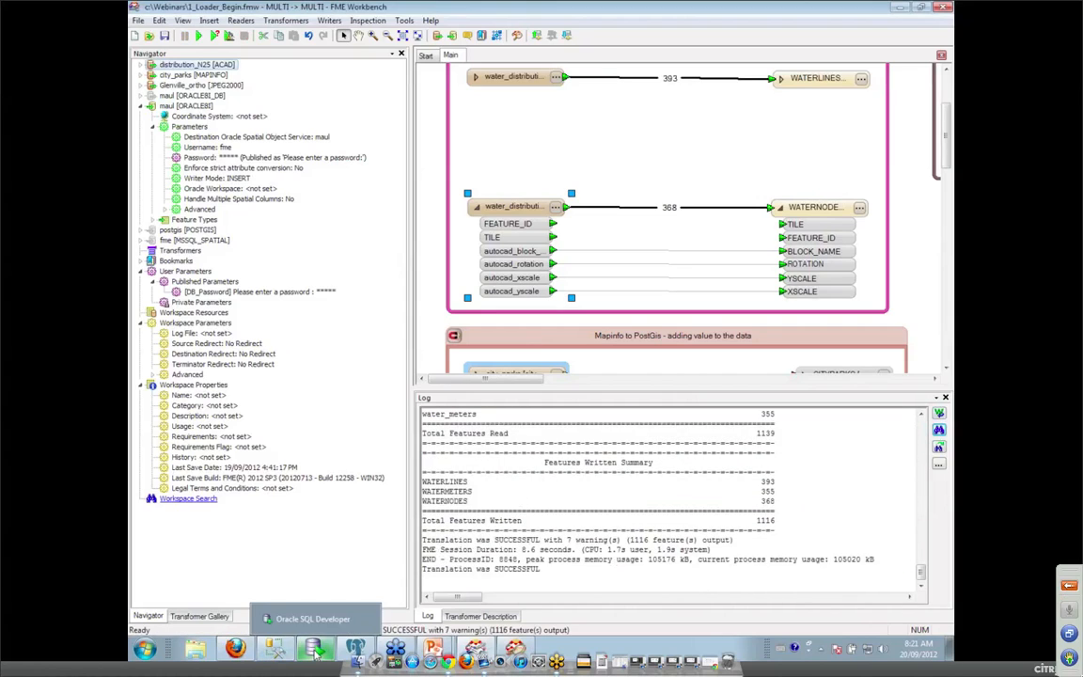
Refresh the fme tables in SQL Developer, view the WATERLINES rows, then return to Workbench.
left_click(315, 652)
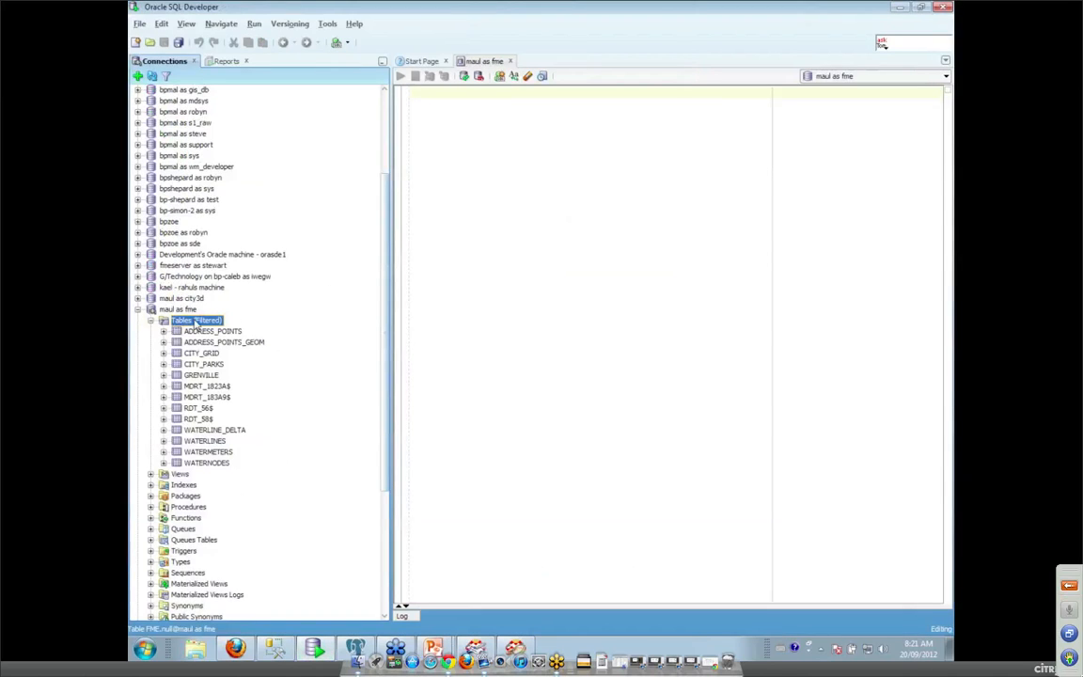
right_click(195, 321)
left_click(226, 346)
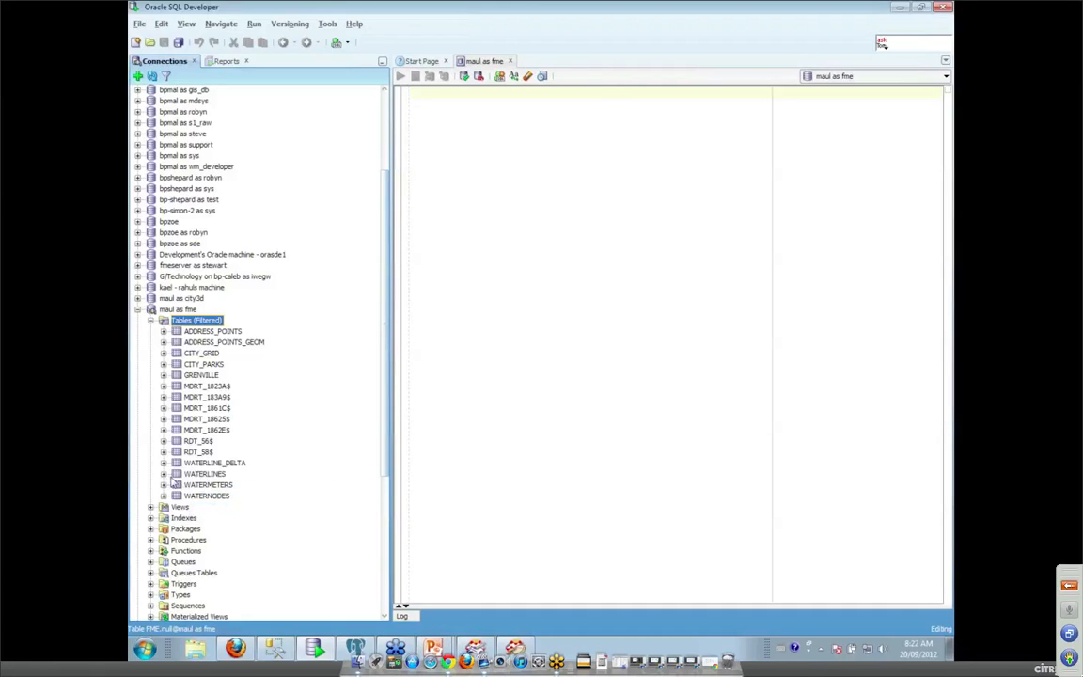
left_click(196, 476)
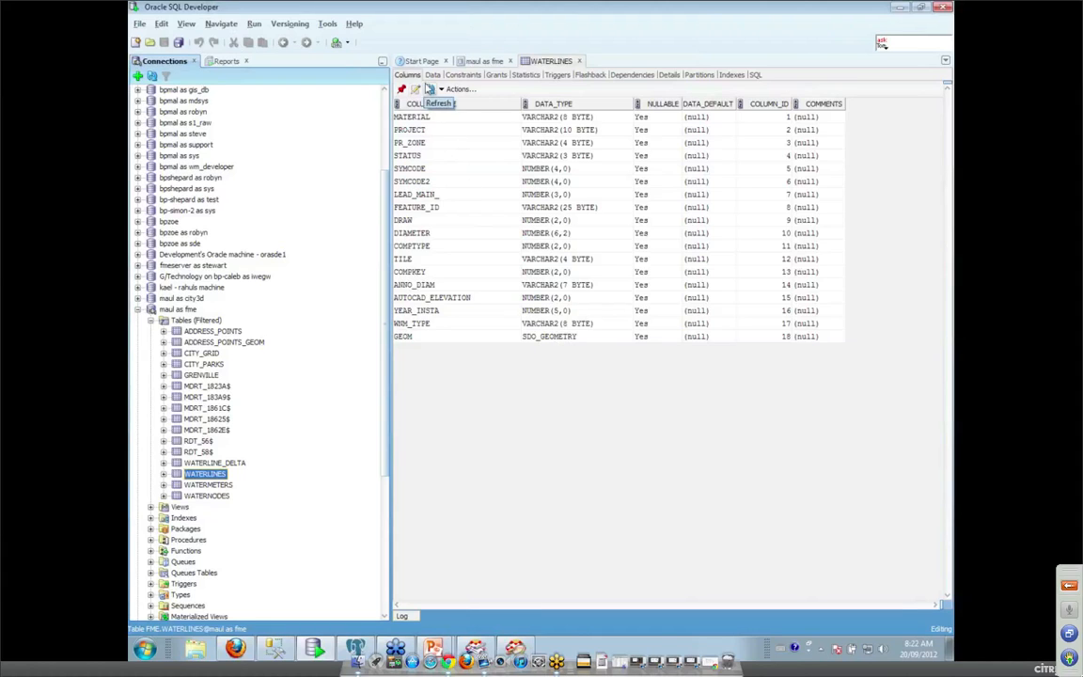
left_click(433, 75)
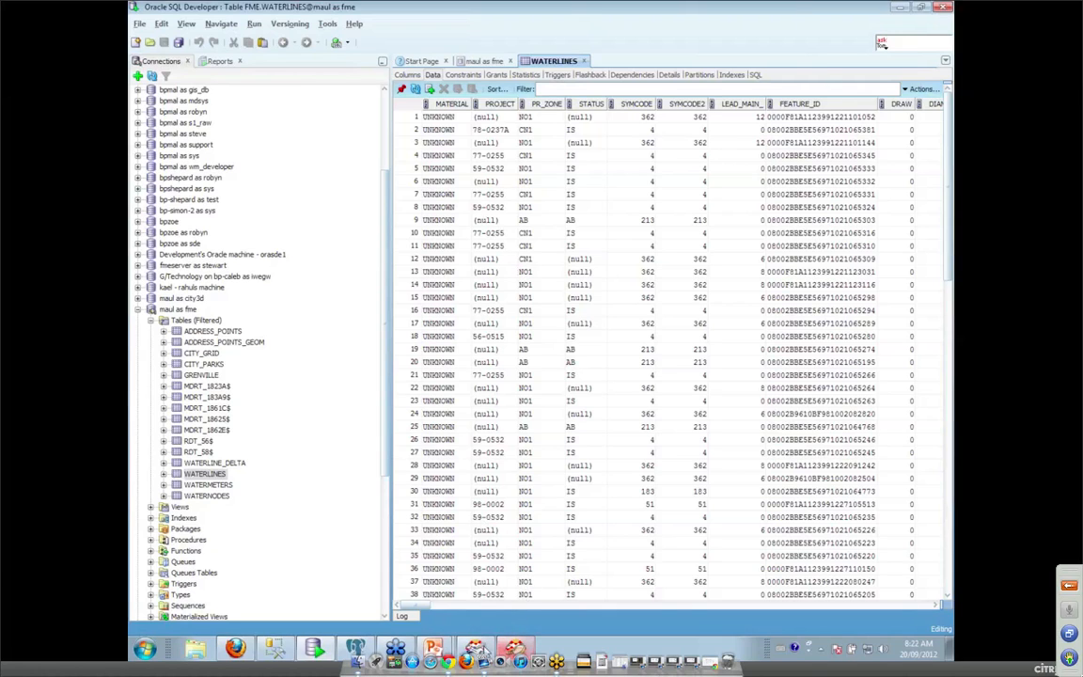
left_click(476, 648)
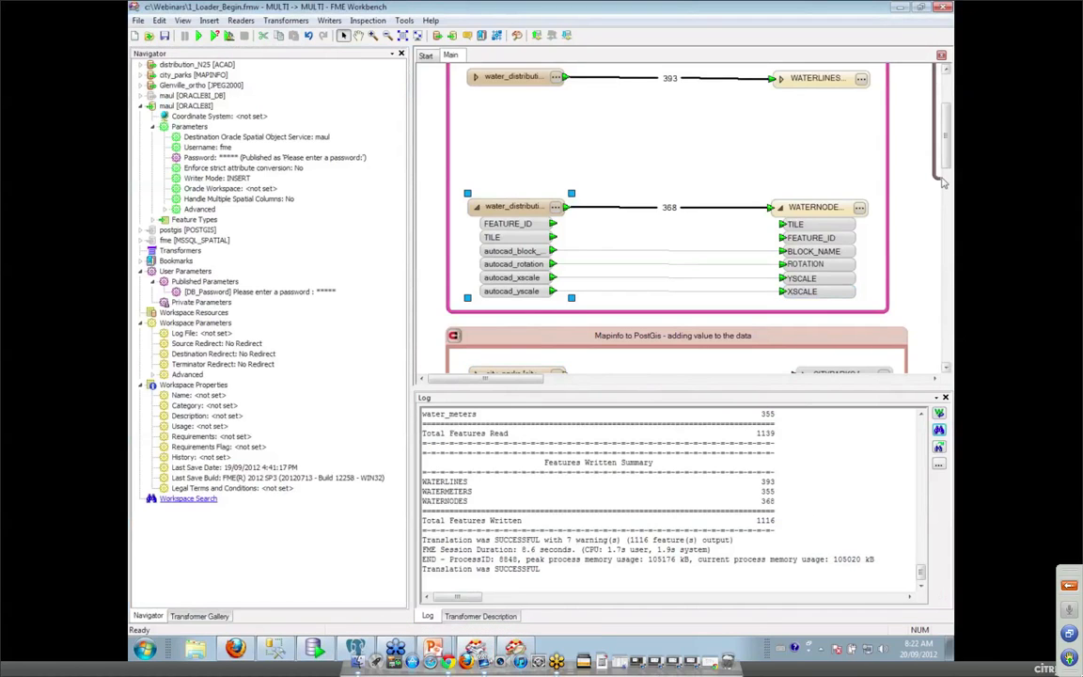
Inspect the city_parks MapInfo source from the Mapinfo to PostGis bookmark in the Universal Viewer.
left_click_drag(946, 167, 951, 218)
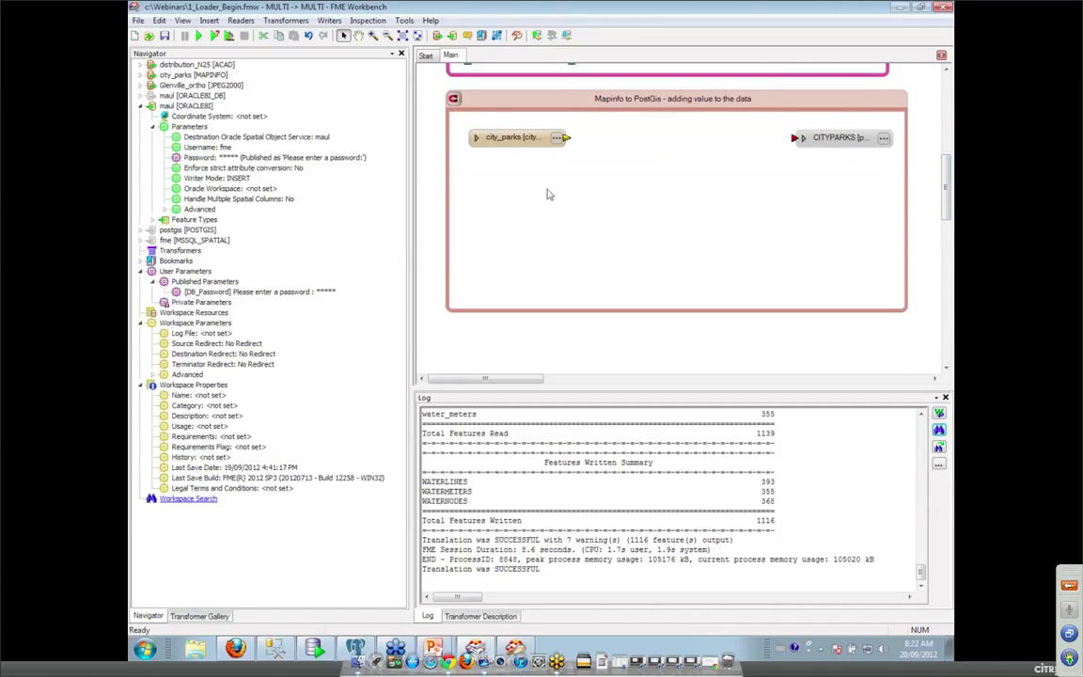
left_click(523, 146)
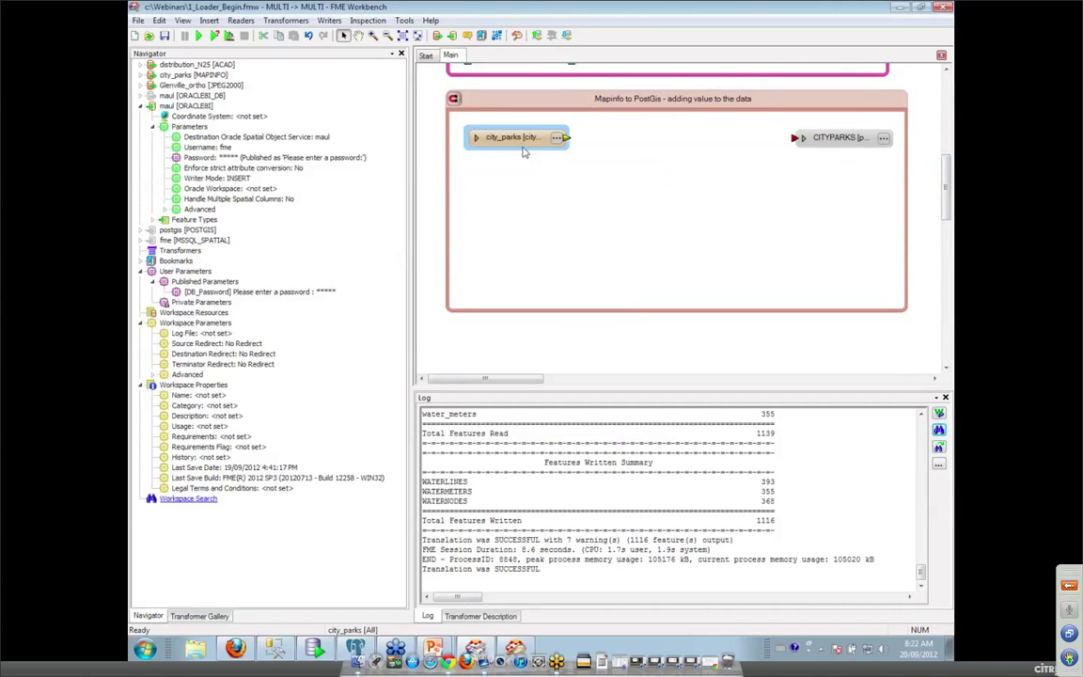
right_click(521, 147)
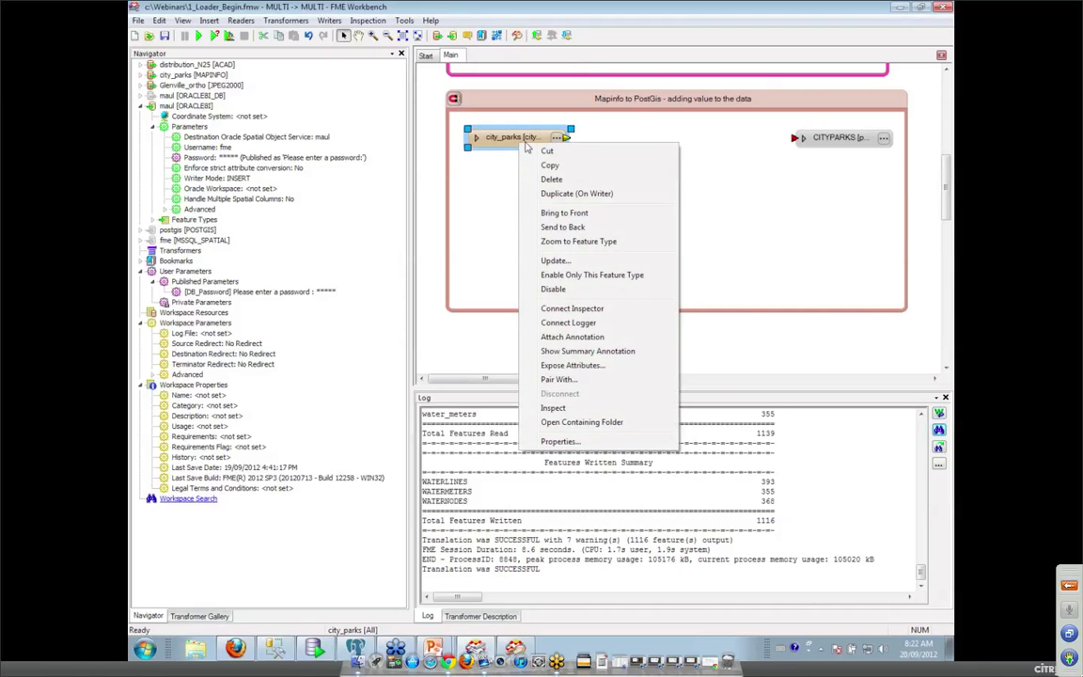
left_click(553, 408)
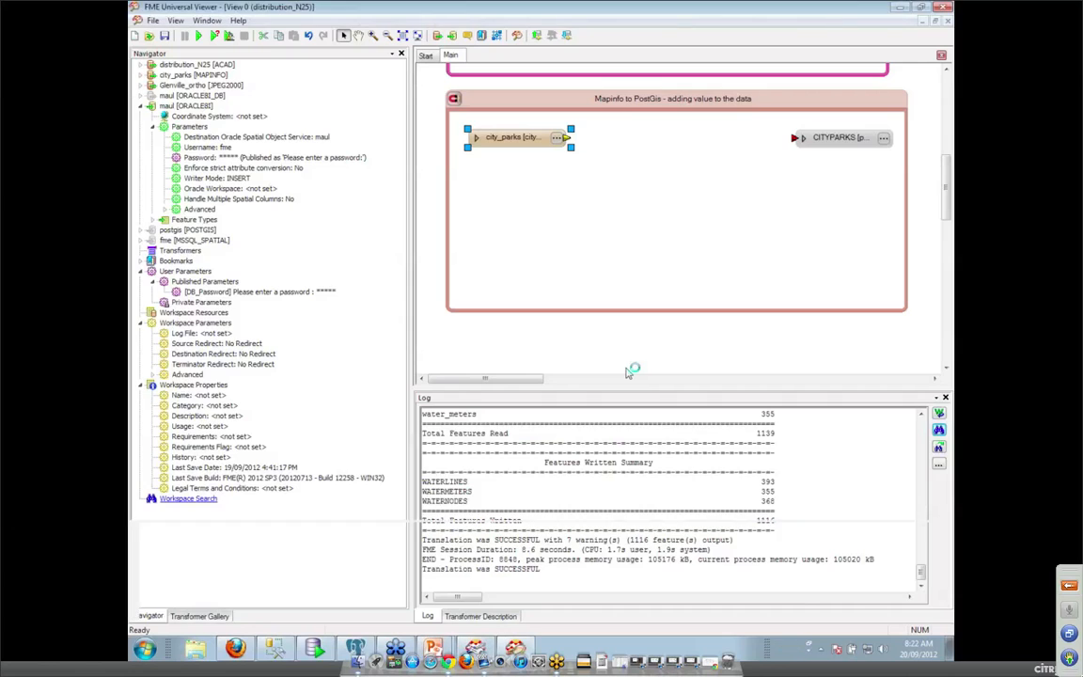
Load the 22 city_parks polygons, query one park's attributes, then return to Workbench.
left_click(580, 352)
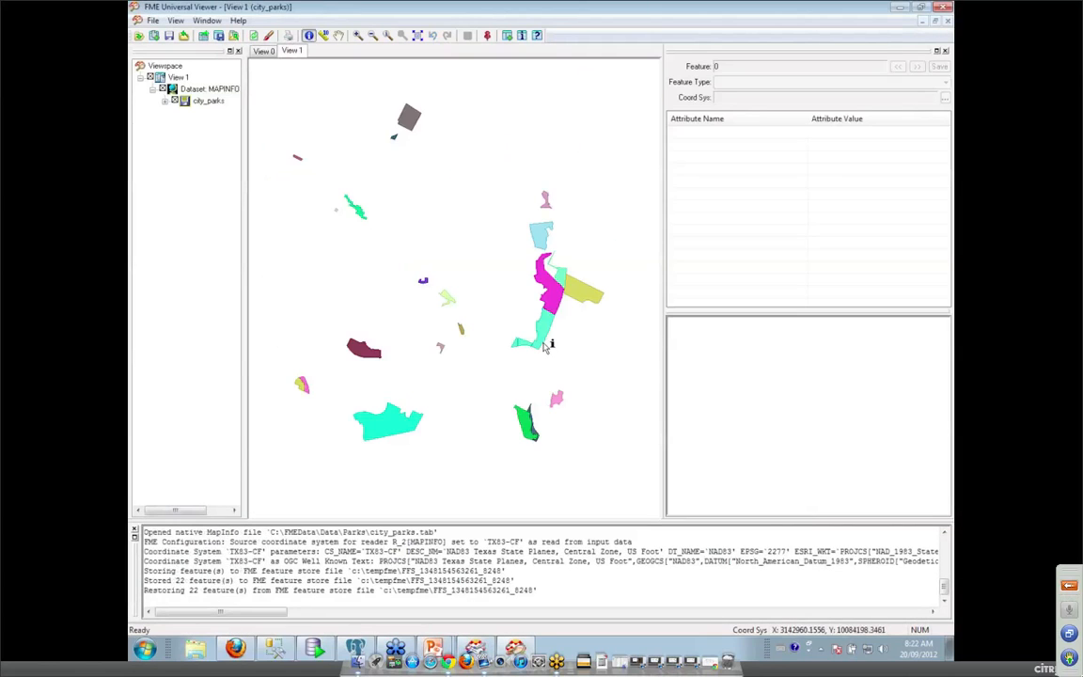
left_click(545, 329)
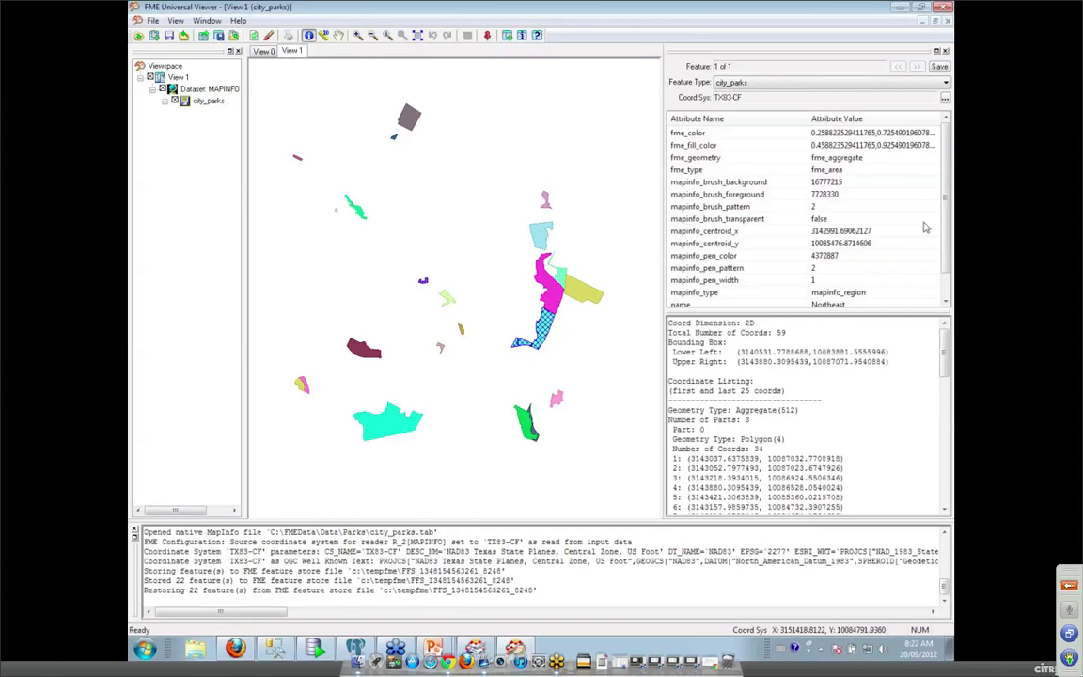
scroll(926, 226, "down", 1)
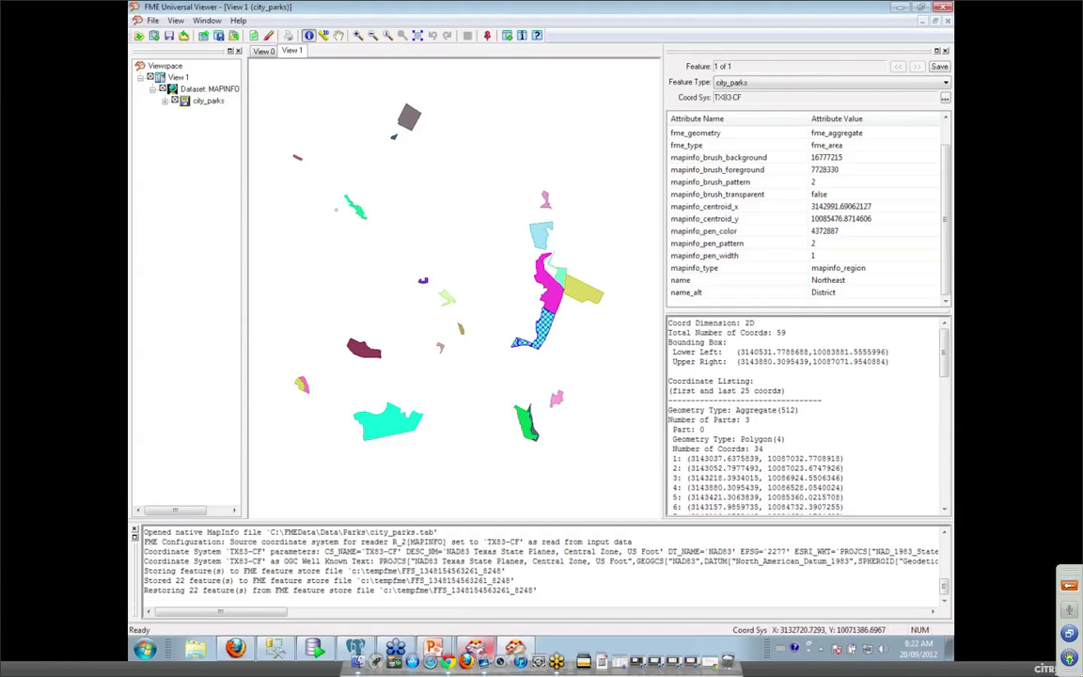
left_click(516, 648)
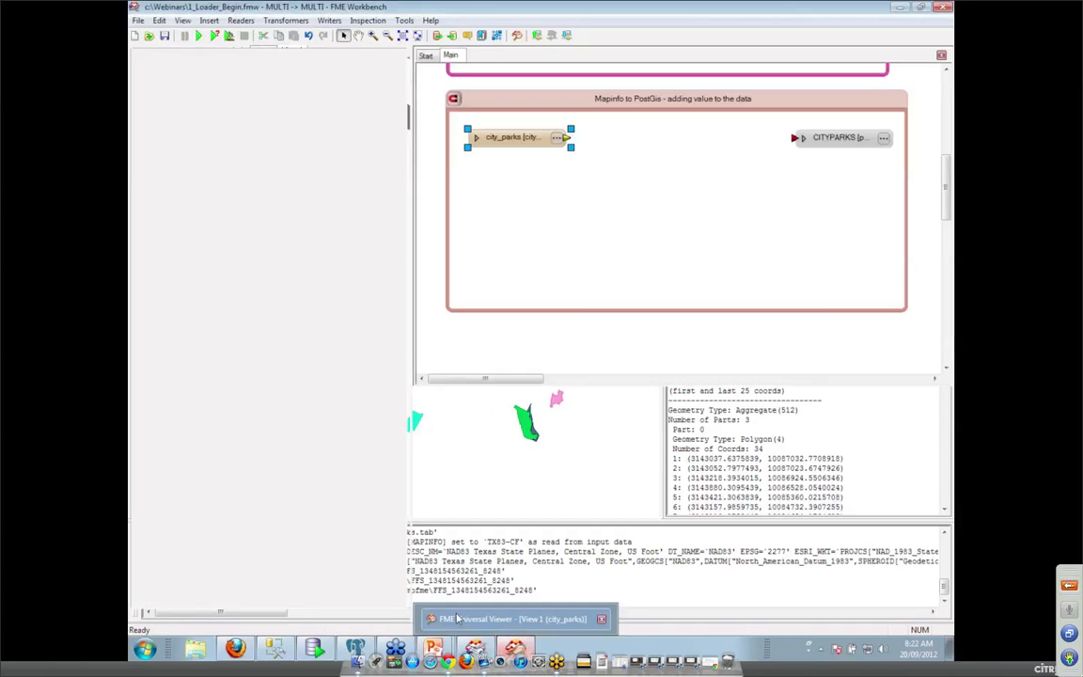
Enable the postgis writer.
left_click(803, 138)
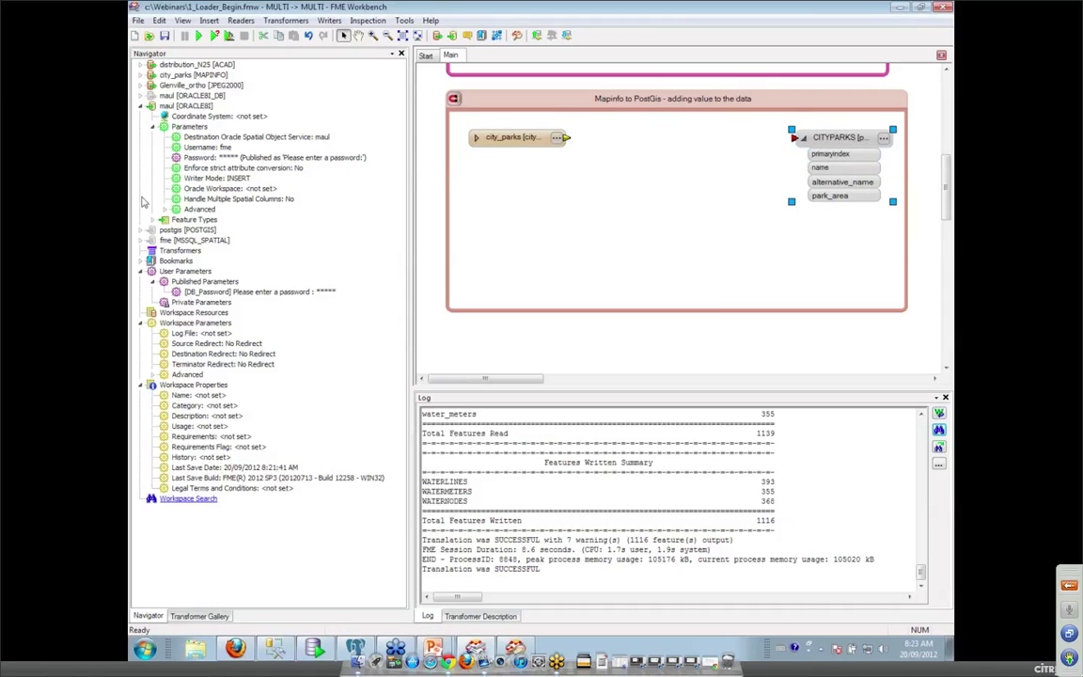
right_click(193, 231)
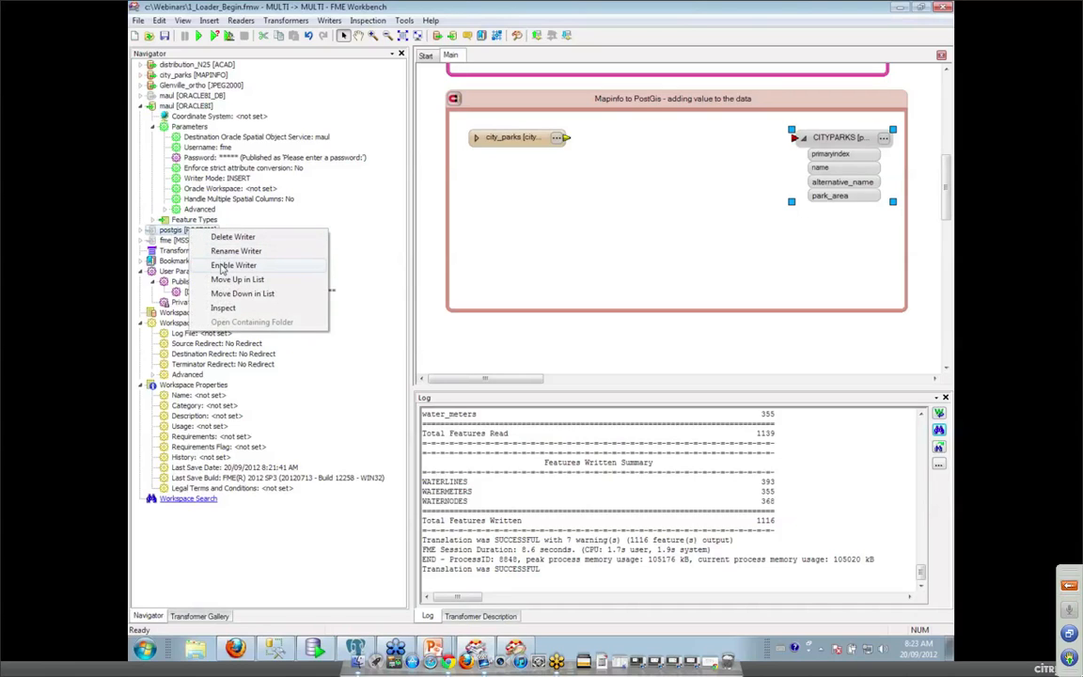
left_click(223, 266)
Link the postgis writer's Password to the DB_Password user parameter.
left_click(140, 230)
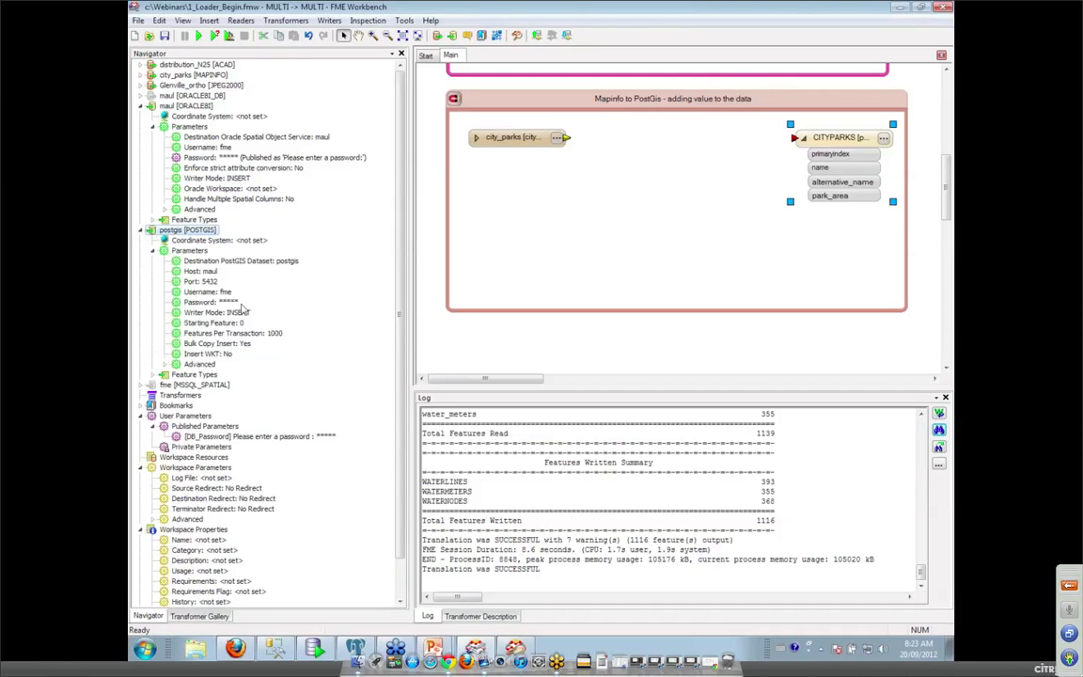
right_click(224, 305)
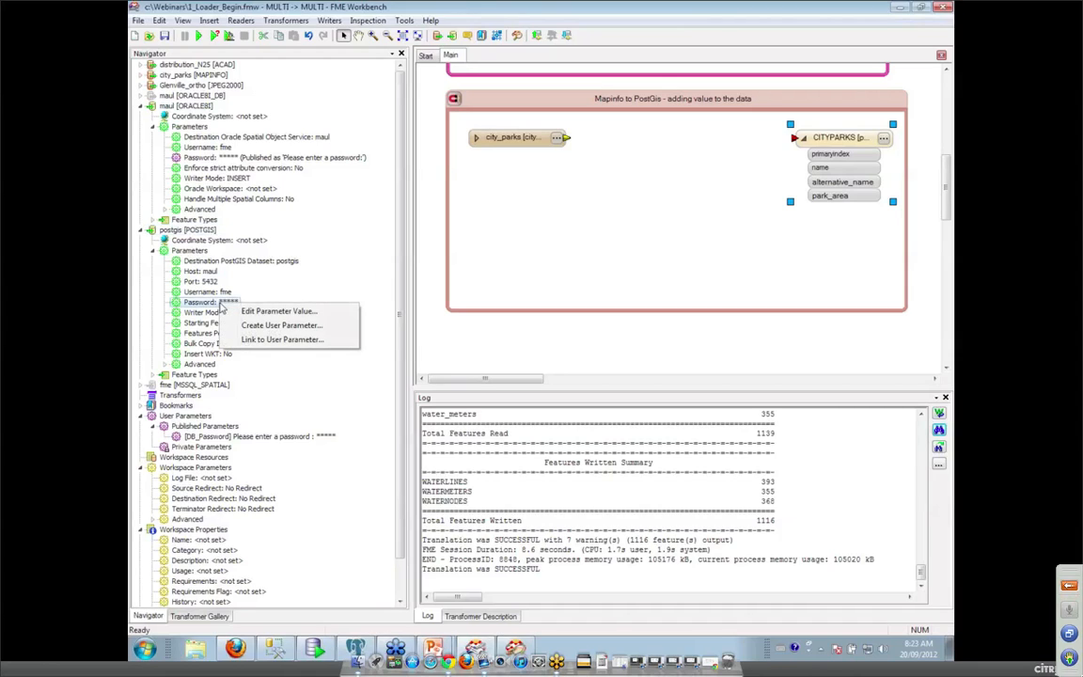
left_click(249, 339)
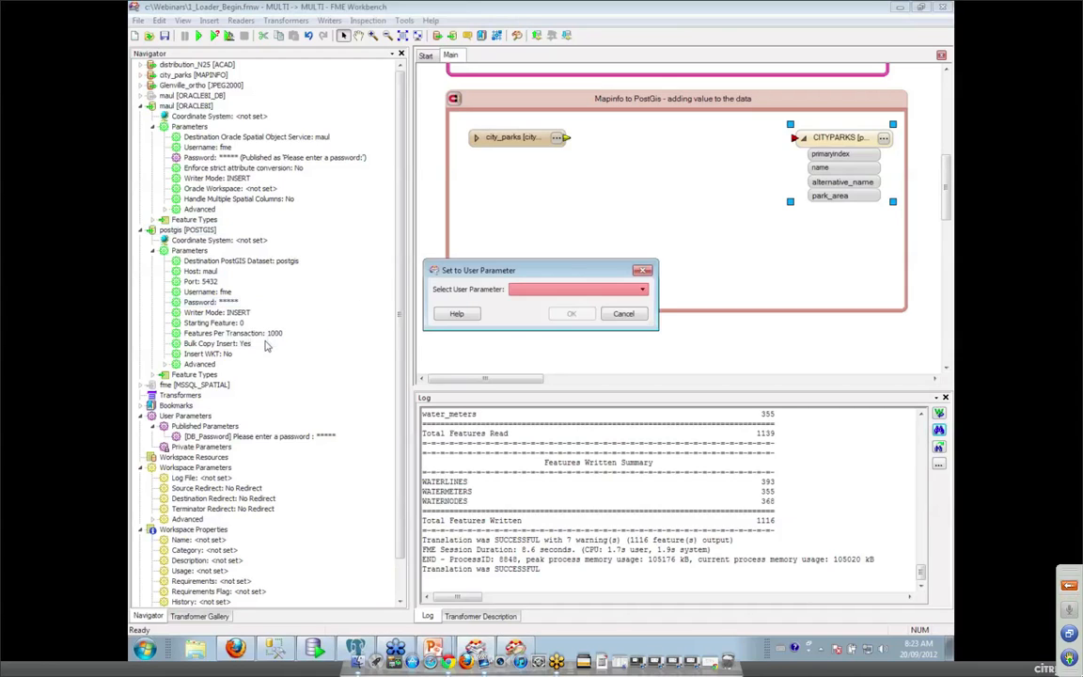
left_click(541, 290)
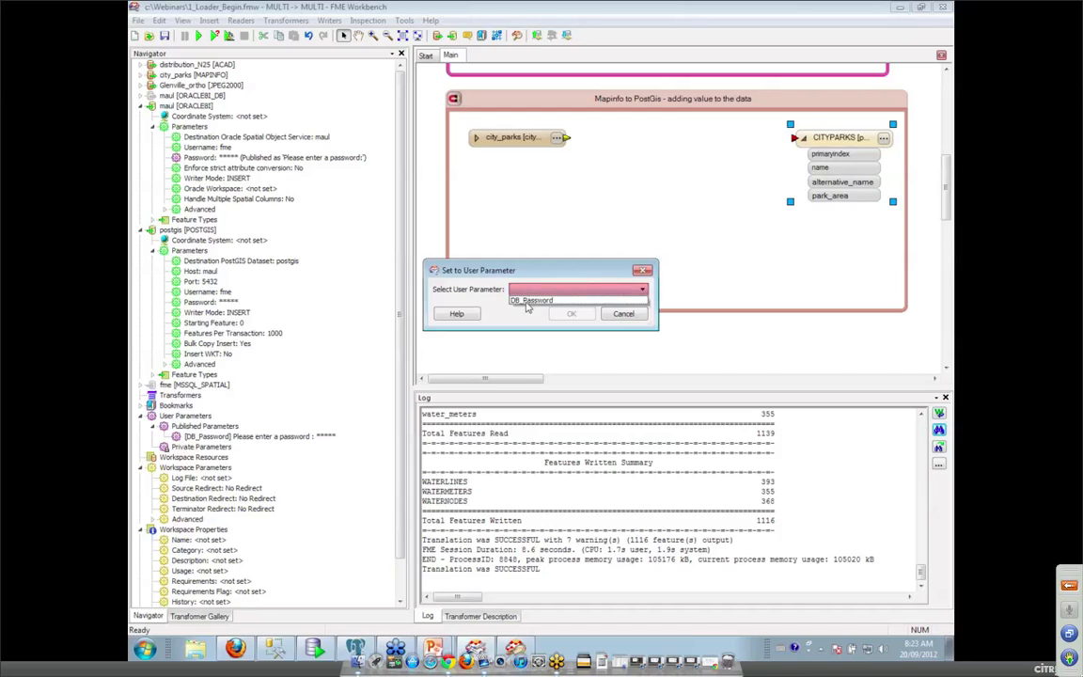
left_click(528, 299)
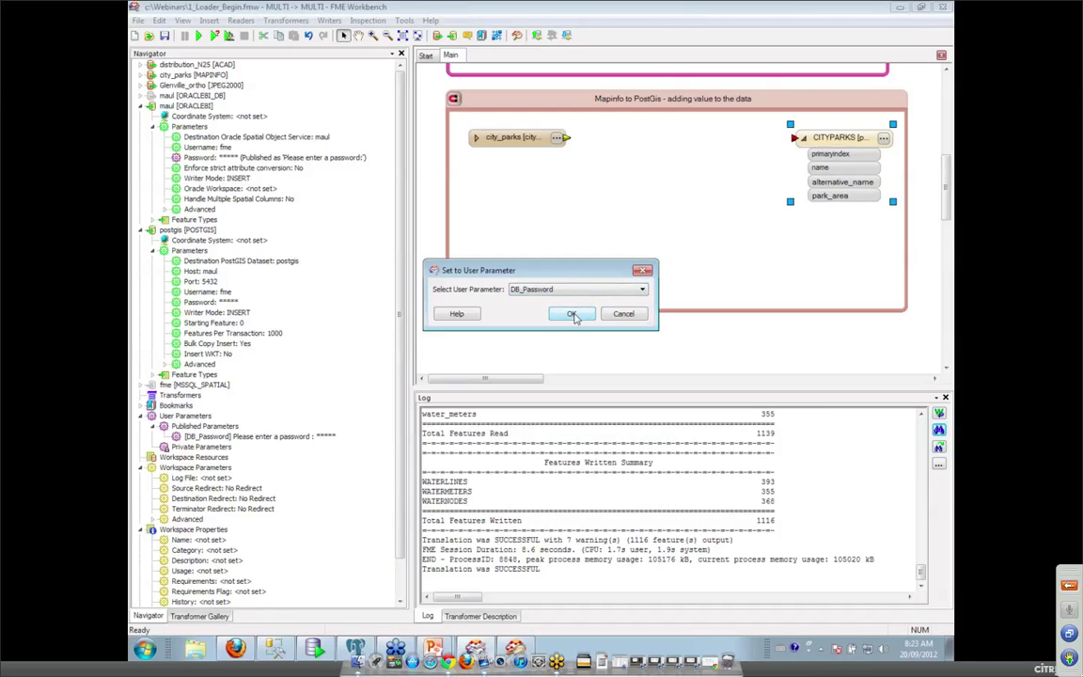
left_click(569, 315)
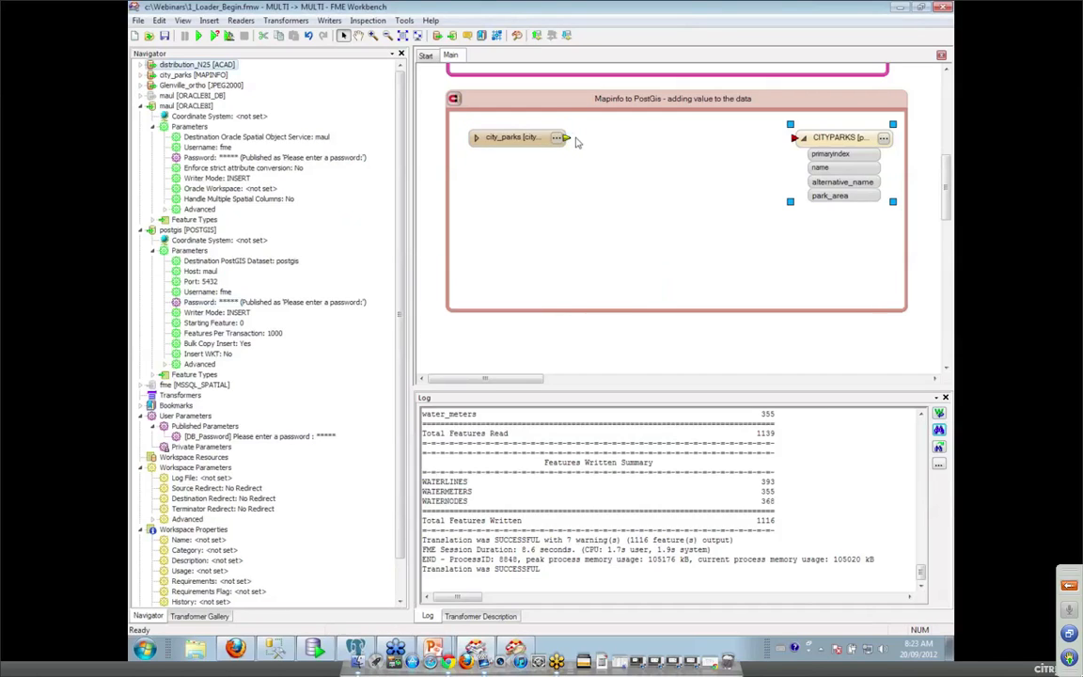
Connect city_parks to CITYPARKS and insert a Counter on the connection.
left_click_drag(570, 140, 796, 139)
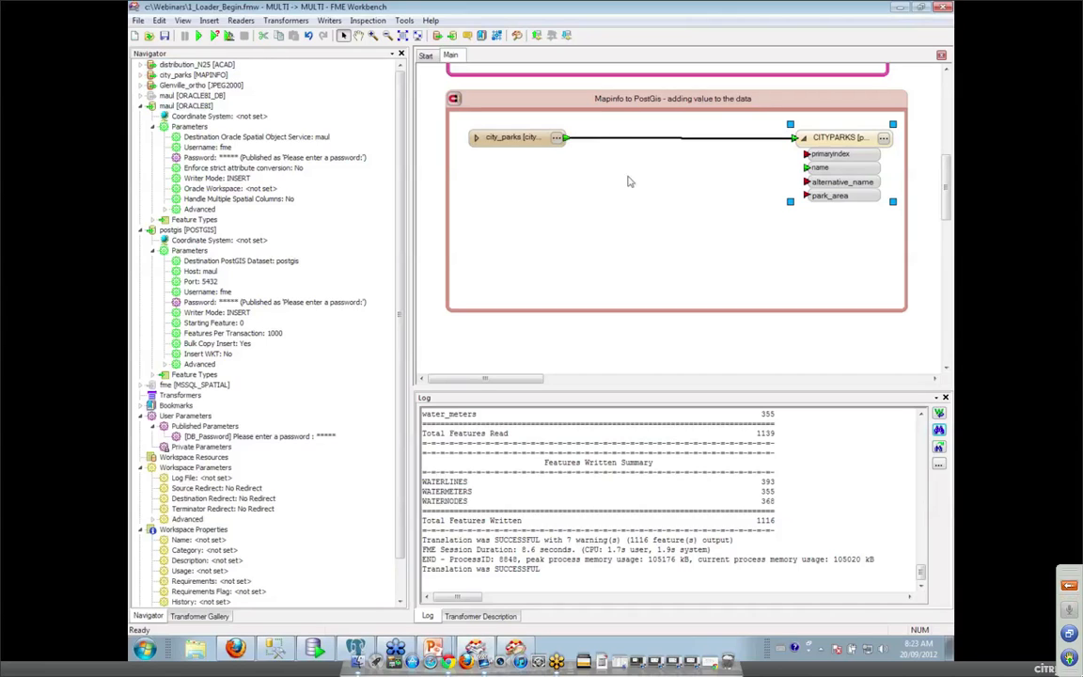
left_click(621, 140)
type("counter")
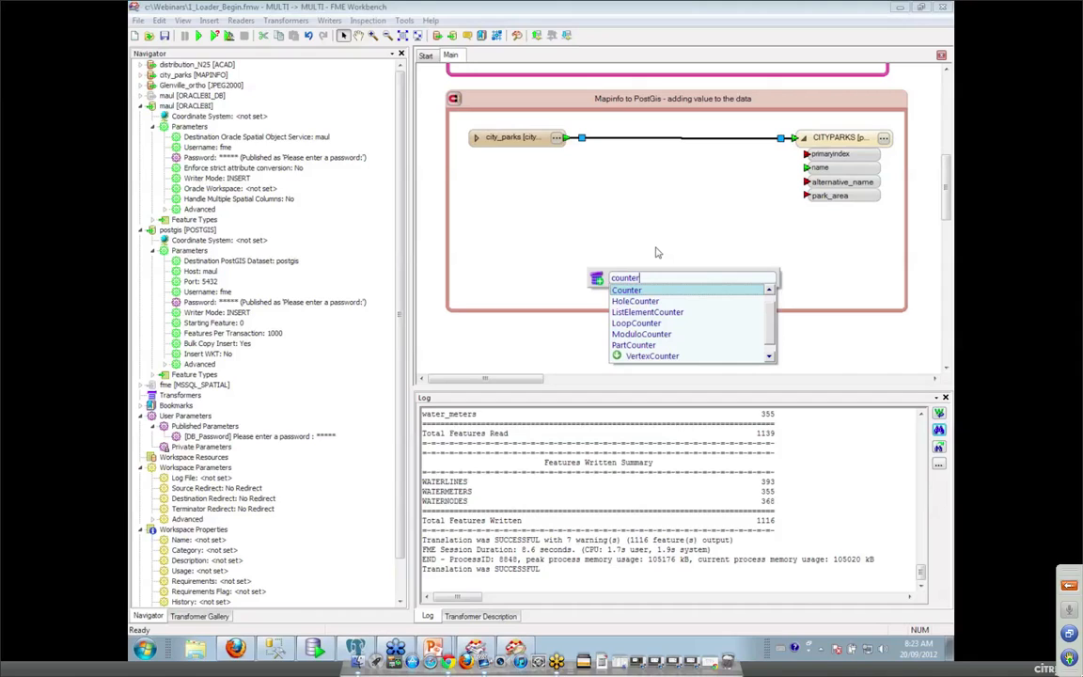
key("Return")
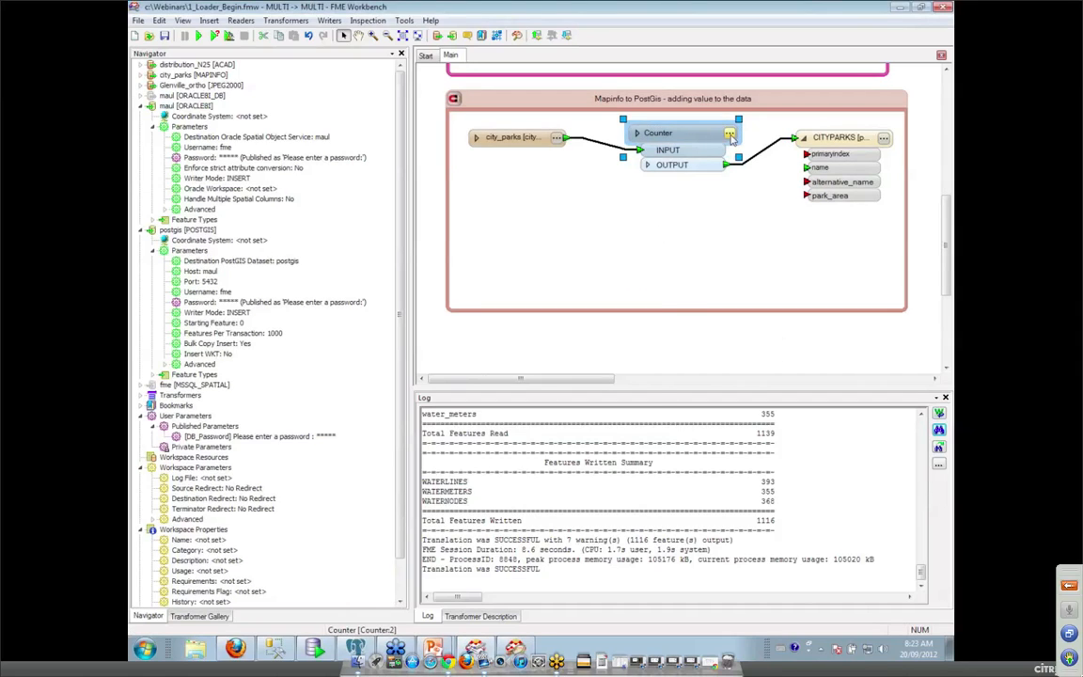
Set the Counter's output attribute to primaryindex with Count Start 1.
double_click(656, 132)
left_click_drag(523, 302, 548, 301)
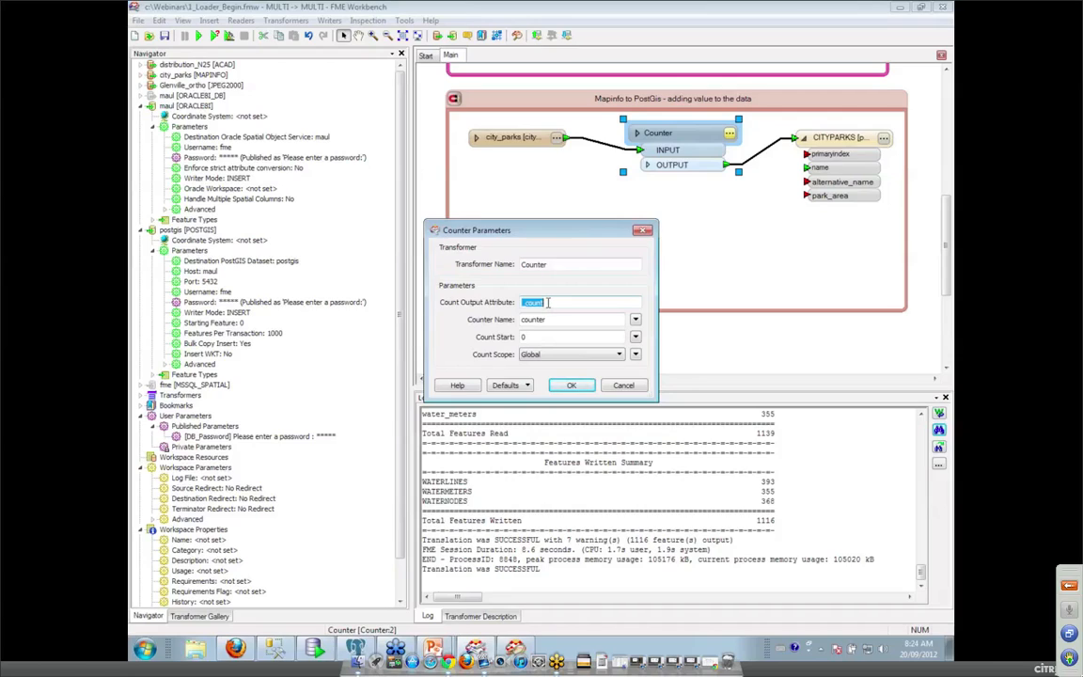
type("primaryindex")
double_click(536, 337)
type("1")
left_click(563, 383)
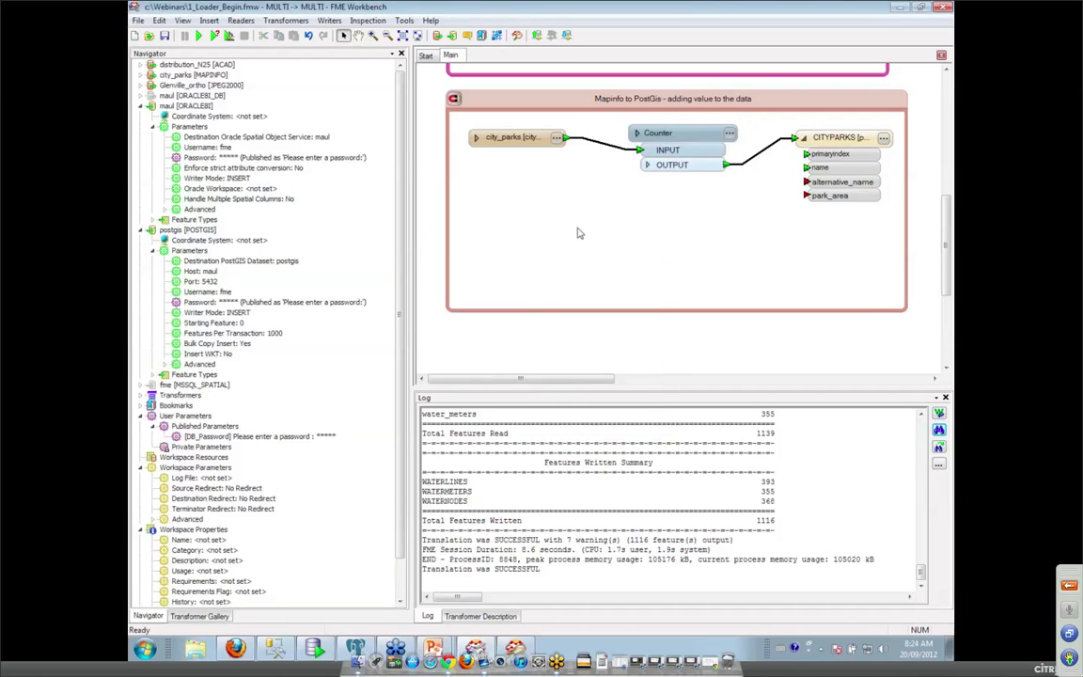
type("uui")
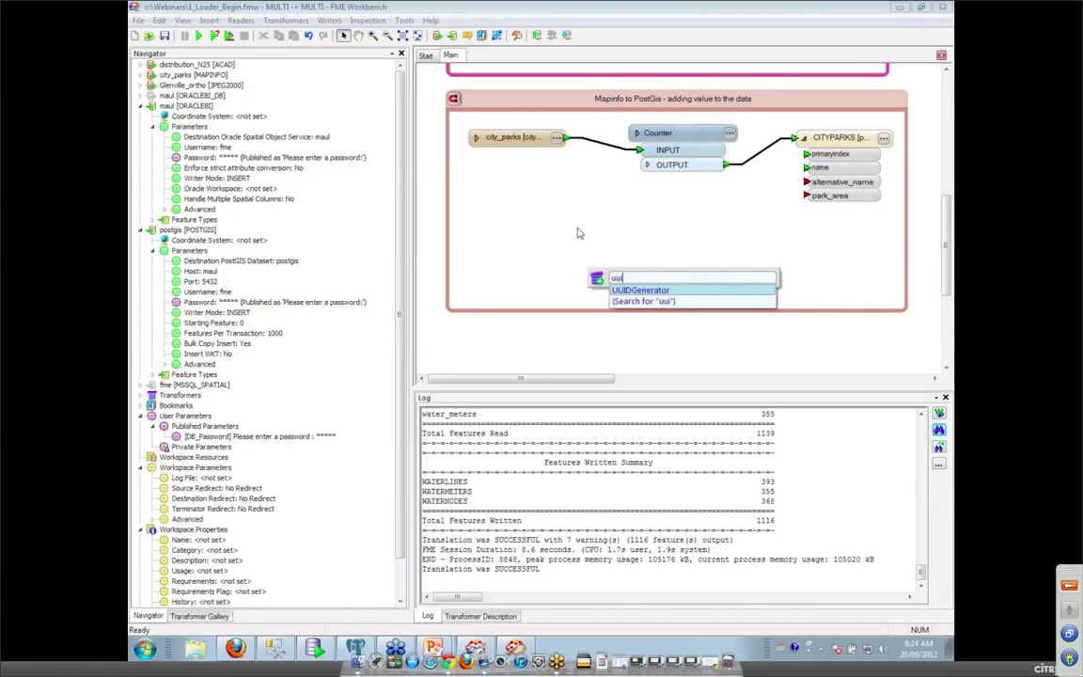
Insert an AreaCalculator between Counter and CITYPARKS, placed below the Counter.
key("Return")
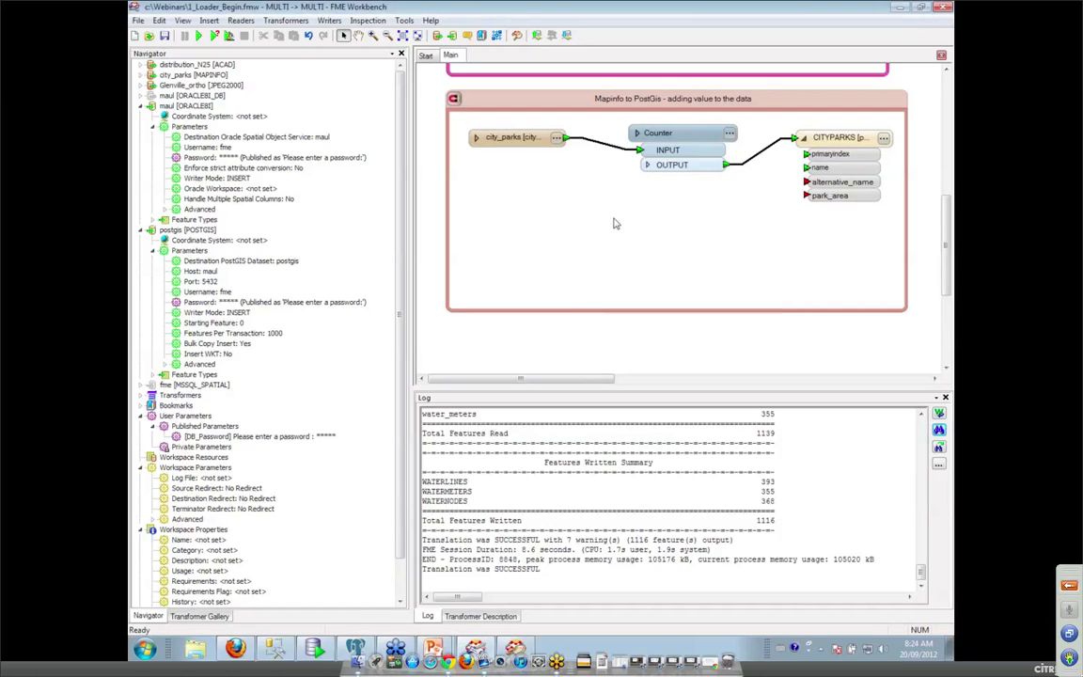
left_click(757, 154)
type("are")
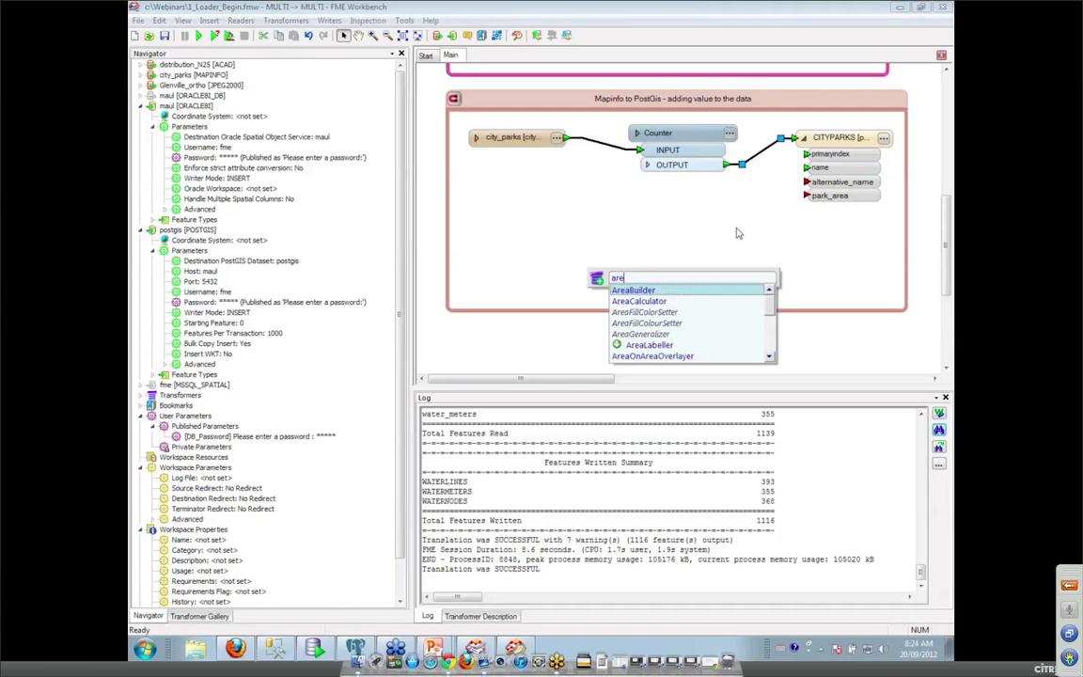
type("a")
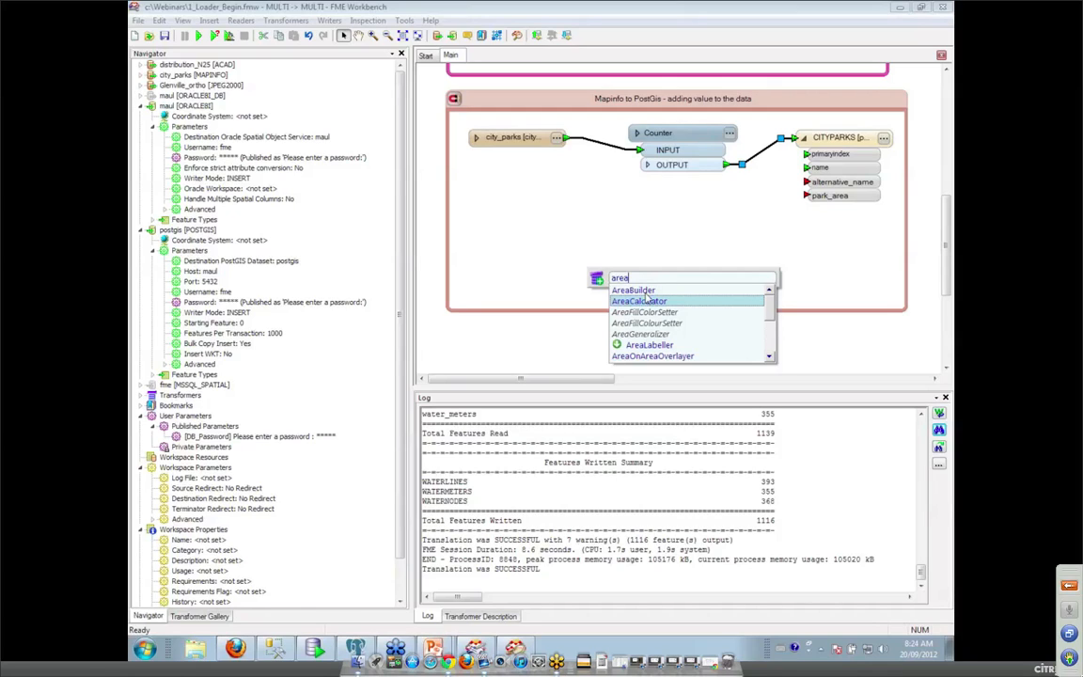
left_click(582, 245)
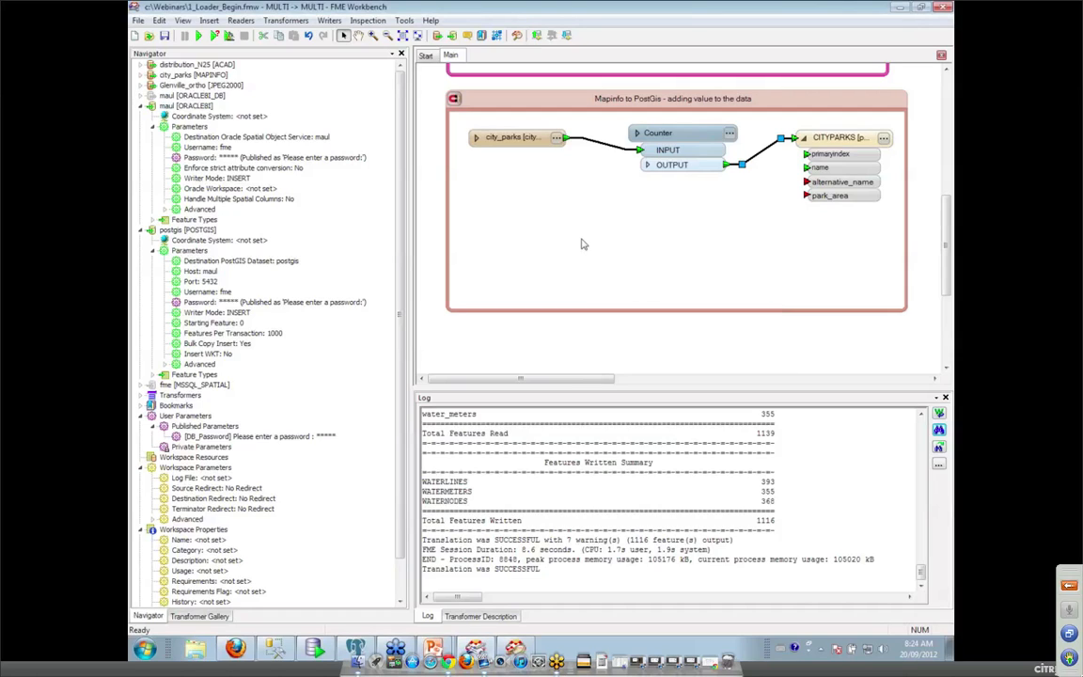
type("cal")
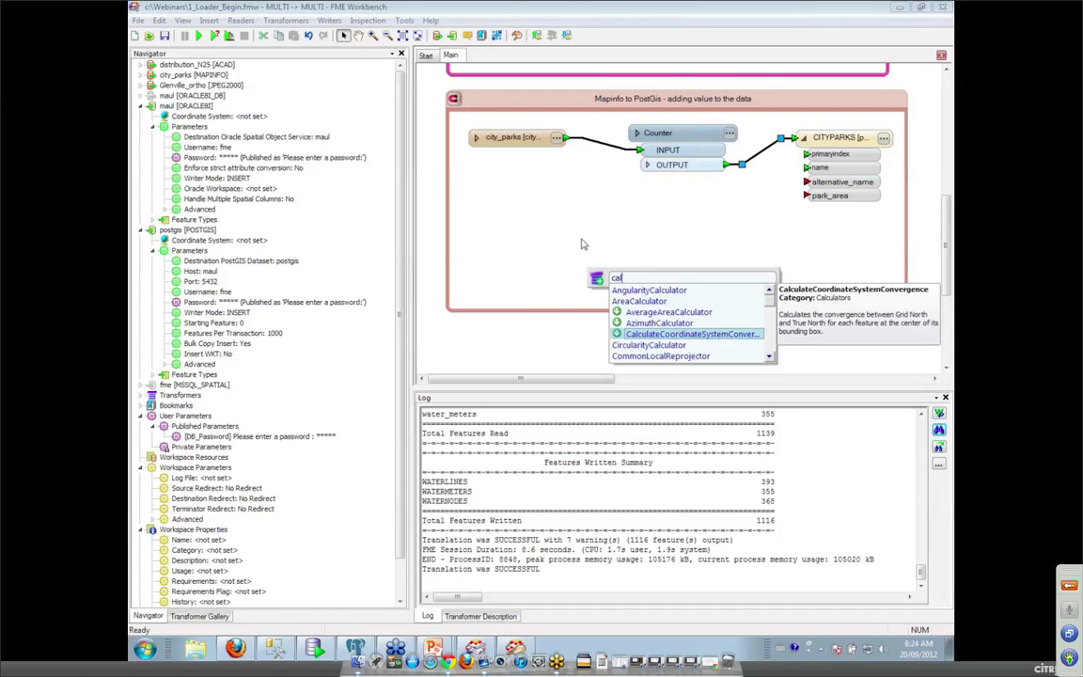
type("cu")
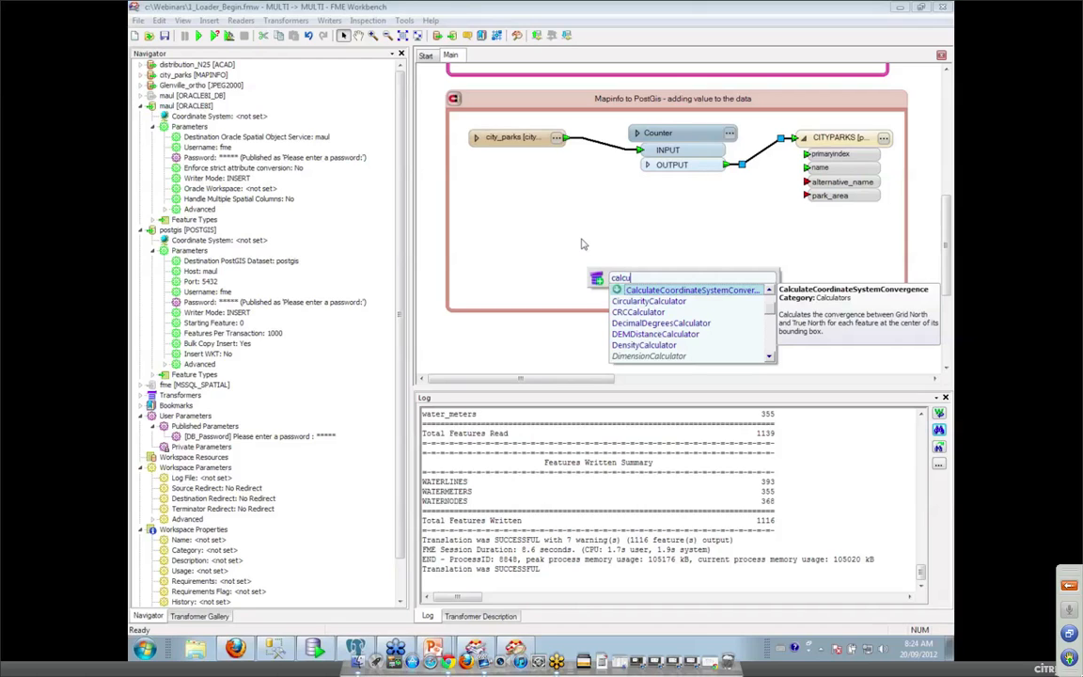
key("BackSpace")
key("BackSpace")
key("BackSpace")
key("BackSpace")
key("BackSpace")
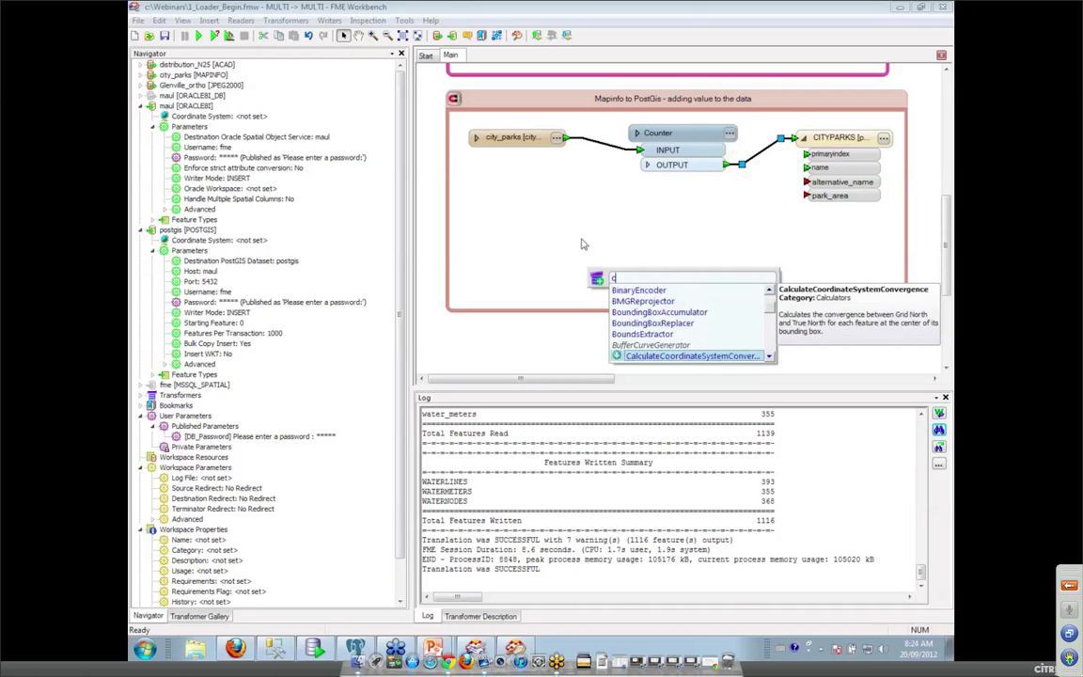
type("area")
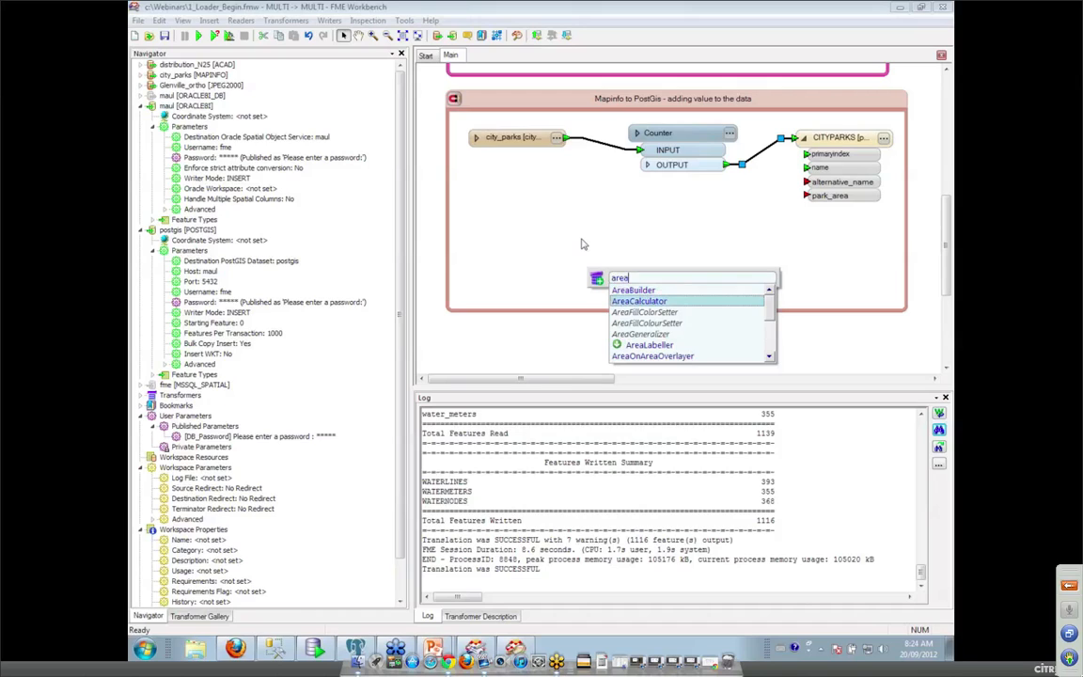
double_click(640, 303)
left_click_drag(759, 150, 655, 195)
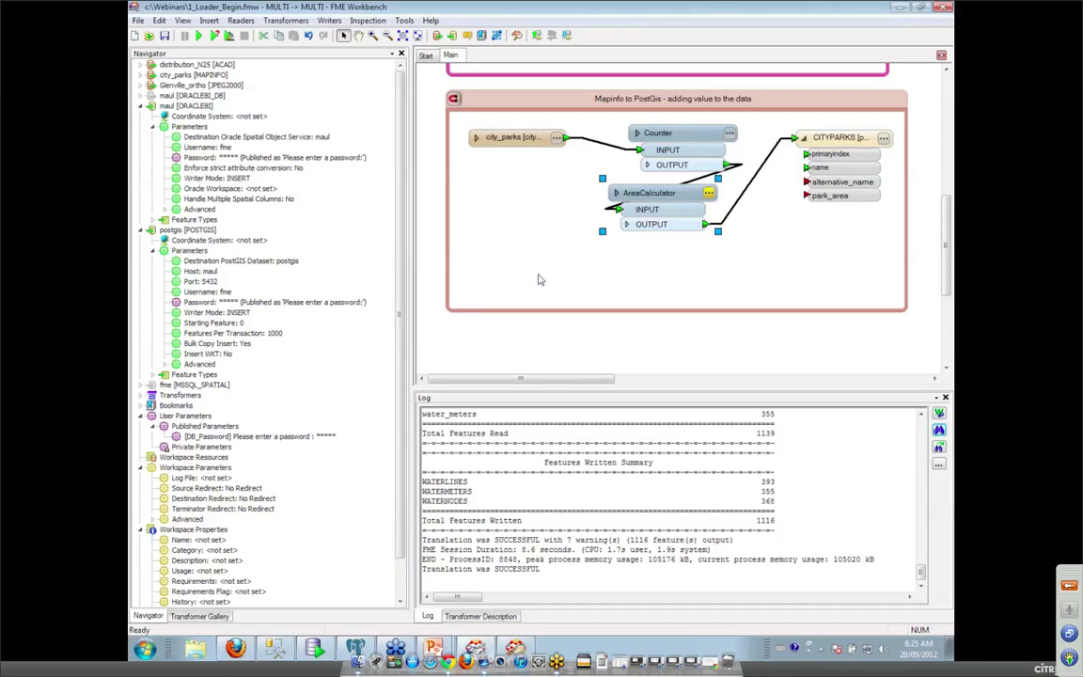
Set the AreaCalculator's Area Attribute to park_area.
double_click(639, 193)
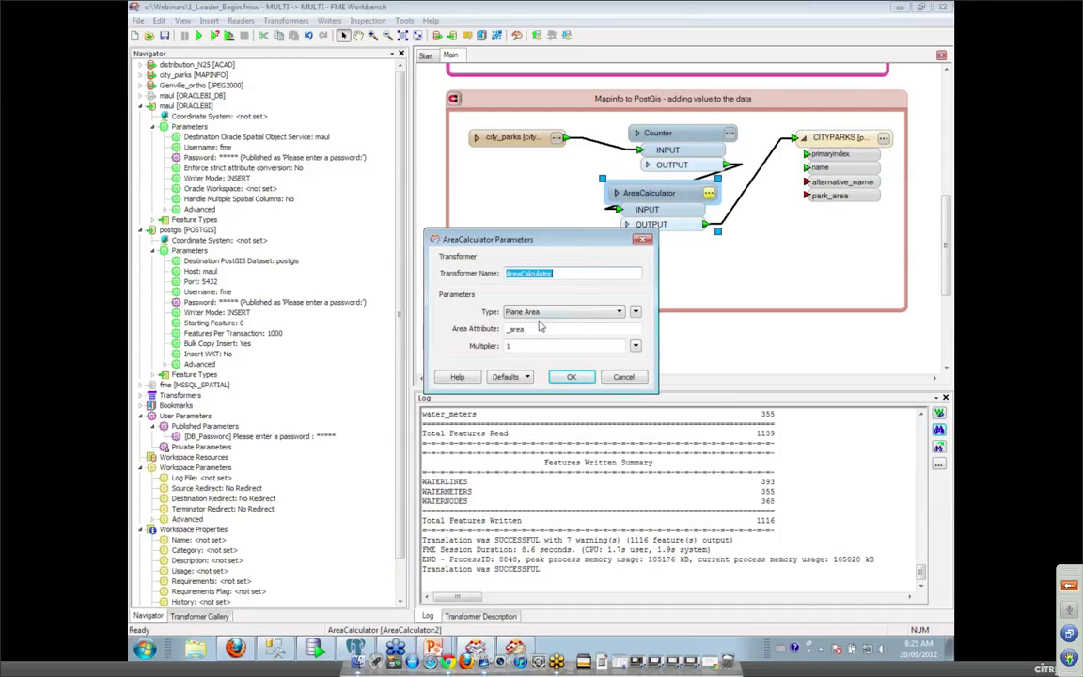
double_click(538, 328)
type("par")
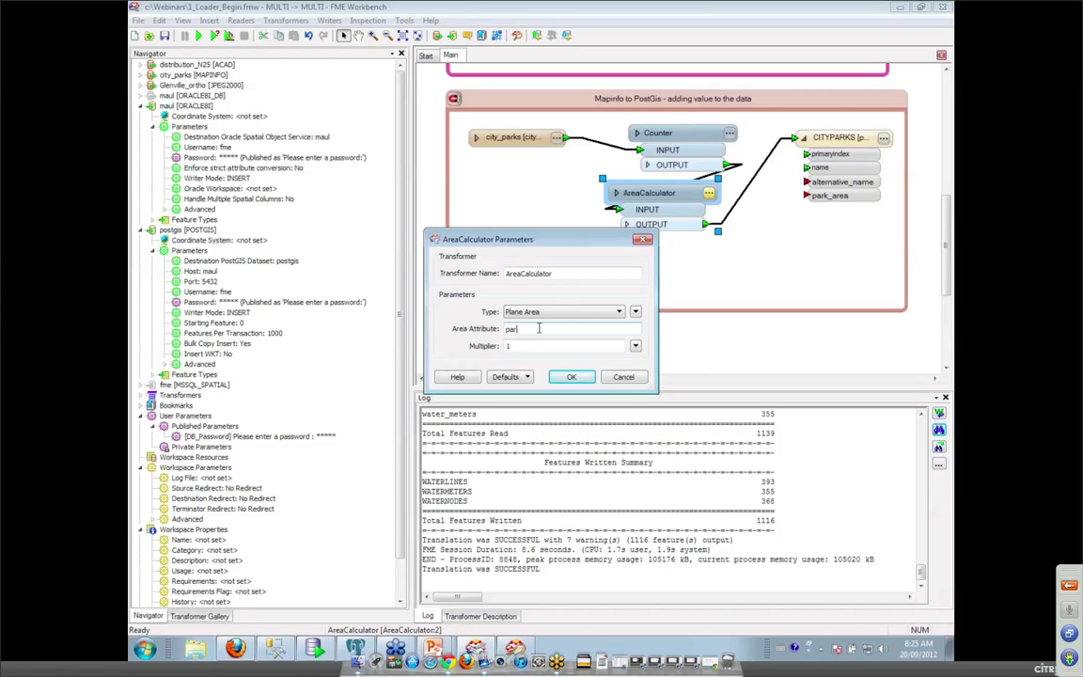
type("k_area")
left_click(572, 377)
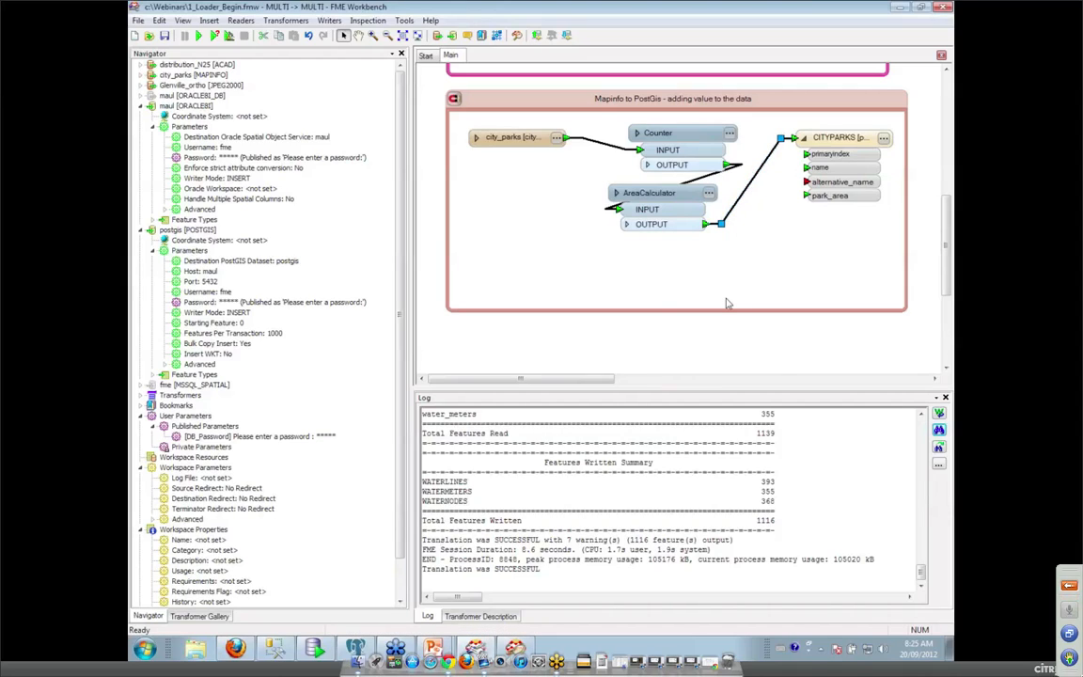
type("attributec")
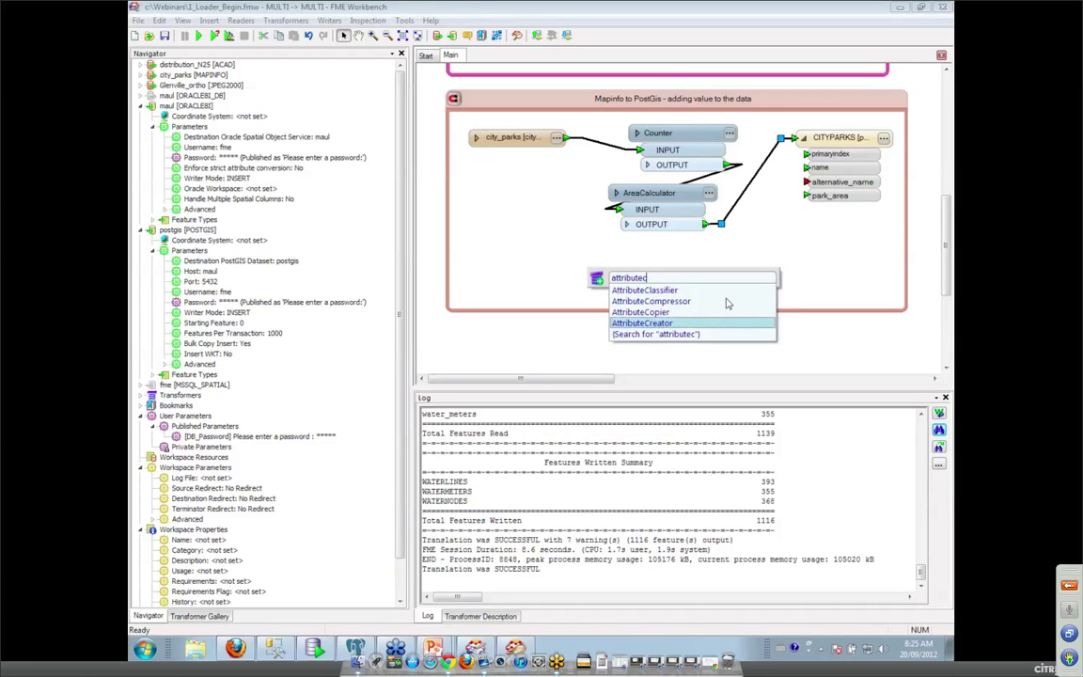
Insert an AttributeCopier after the AreaCalculator and expand city_parks' attributes.
double_click(673, 314)
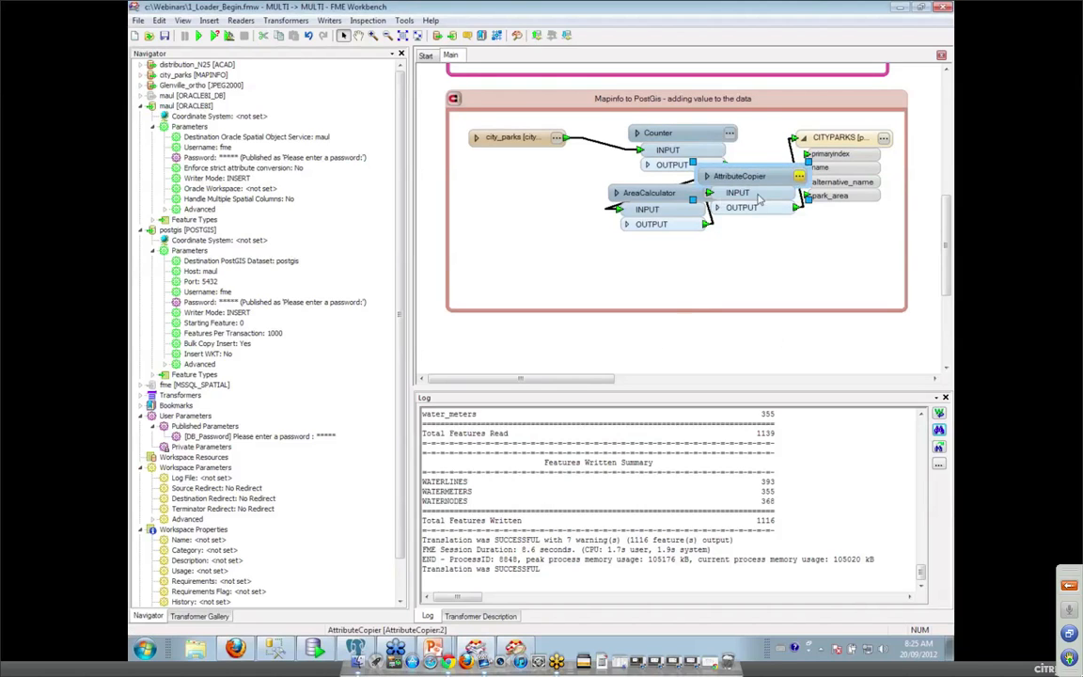
left_click_drag(738, 176, 648, 255)
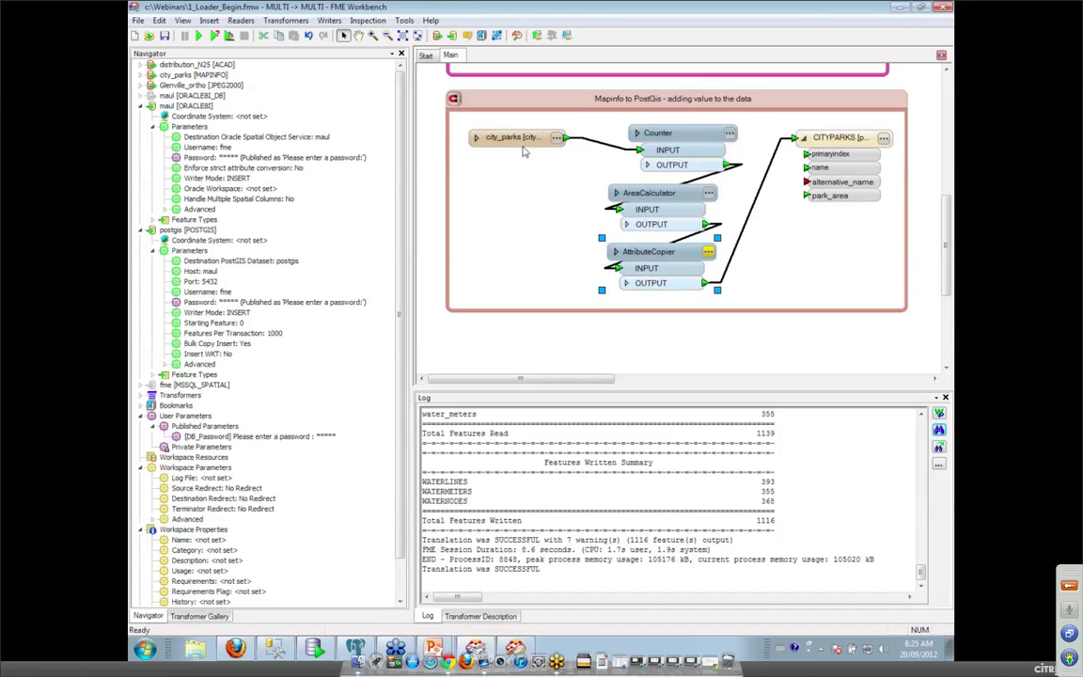
left_click(476, 138)
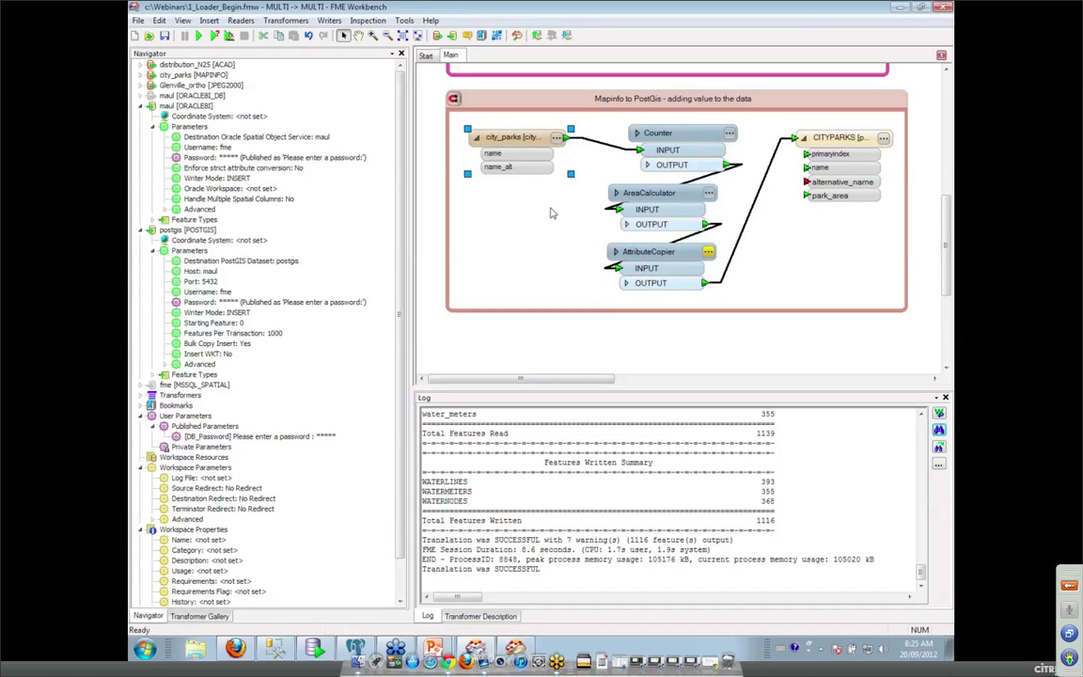
Make the AttributeCopier copy name_alt into alternative_name.
left_click(708, 252)
left_click(532, 282)
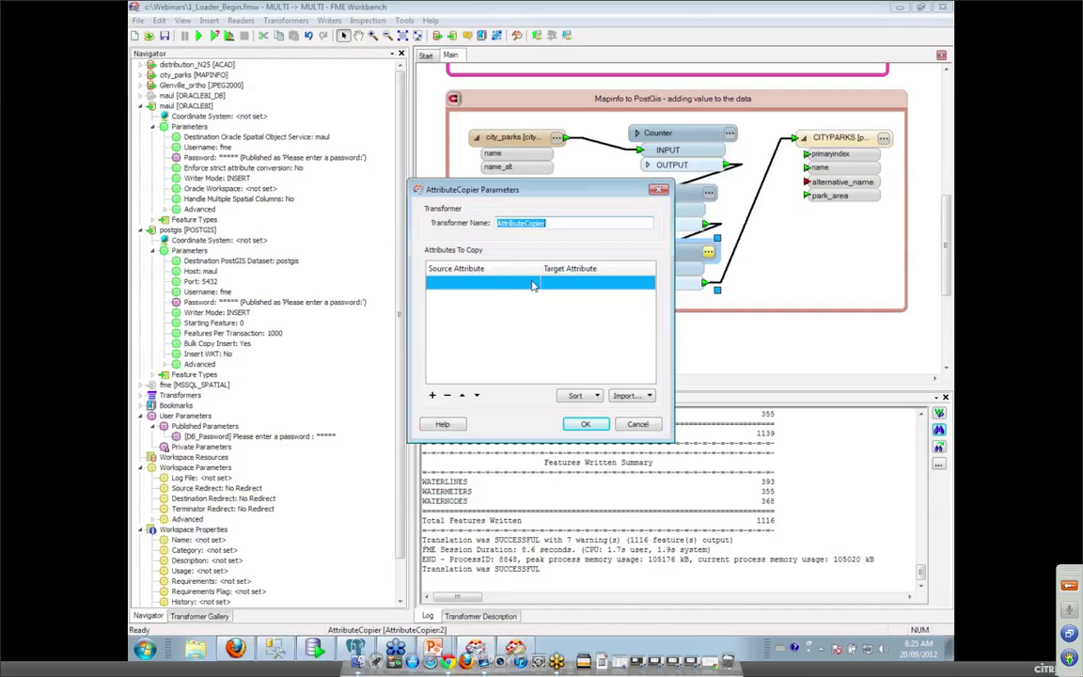
left_click(532, 284)
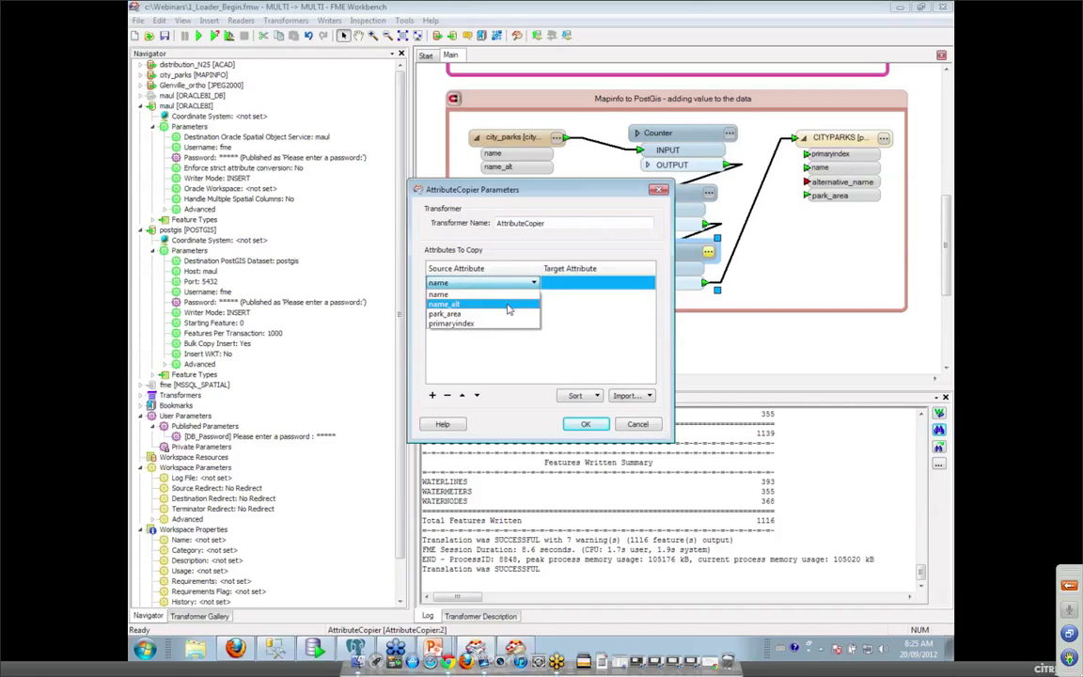
left_click(499, 292)
left_click(648, 282)
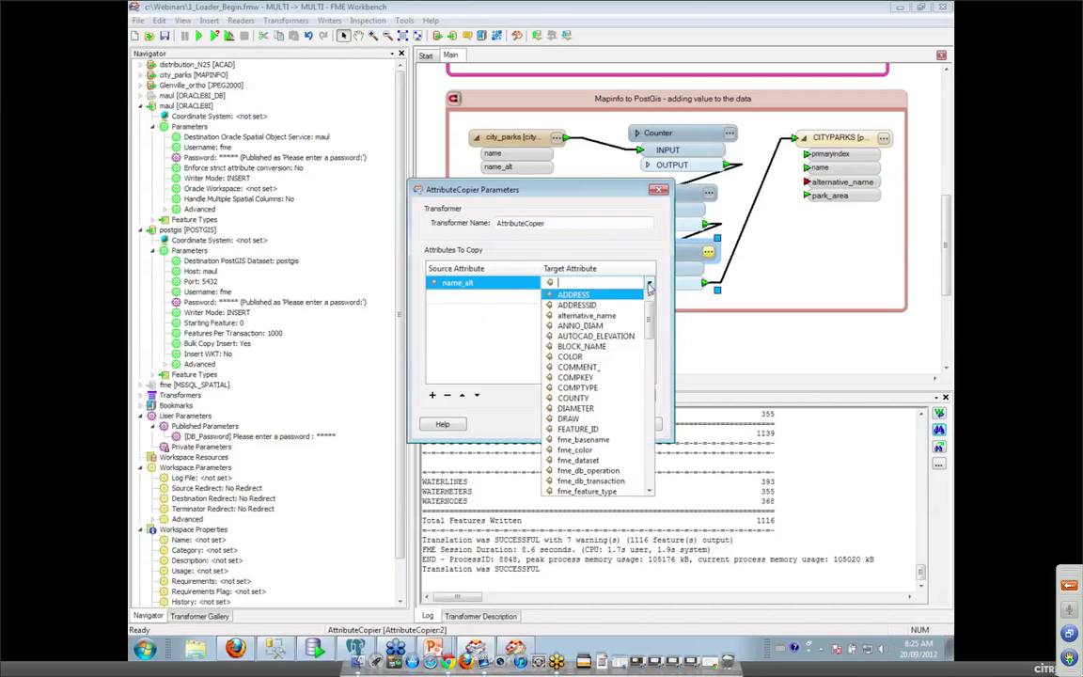
mouse_move(648, 299)
left_mouse_down()
mouse_move(651, 362)
mouse_move(649, 298)
left_mouse_up()
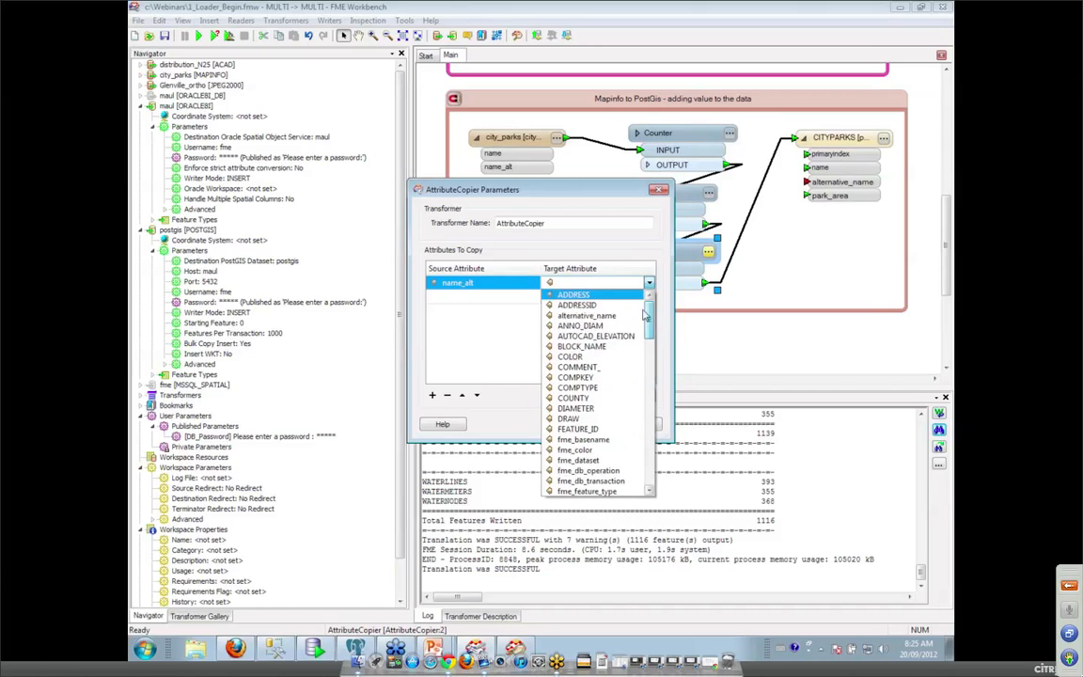
left_click(584, 315)
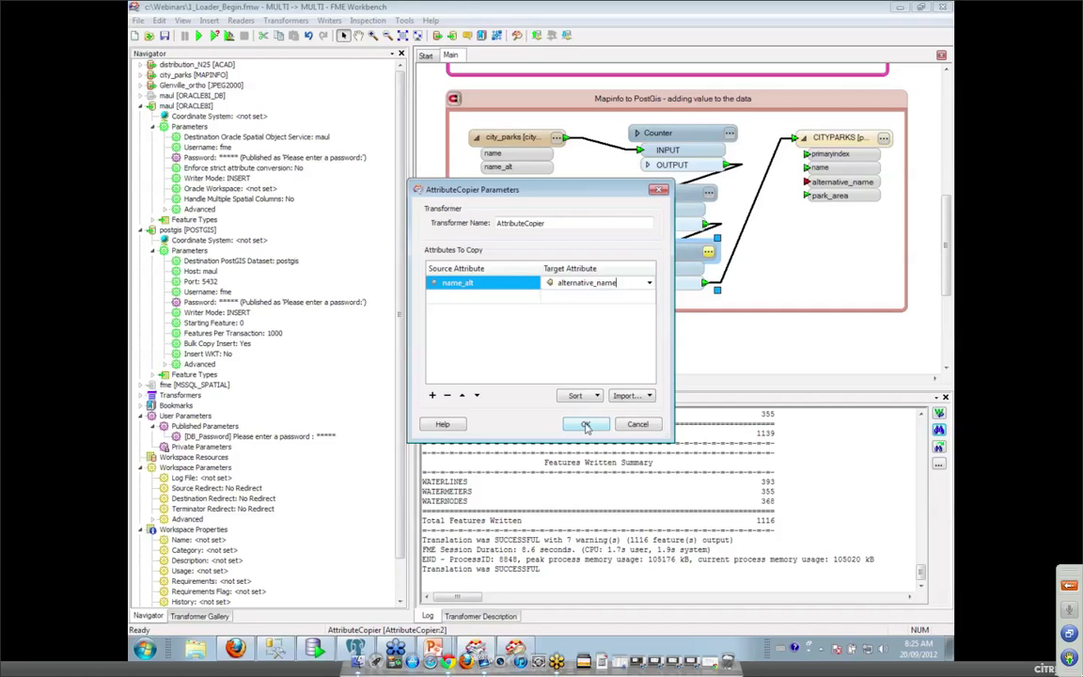
left_click(586, 425)
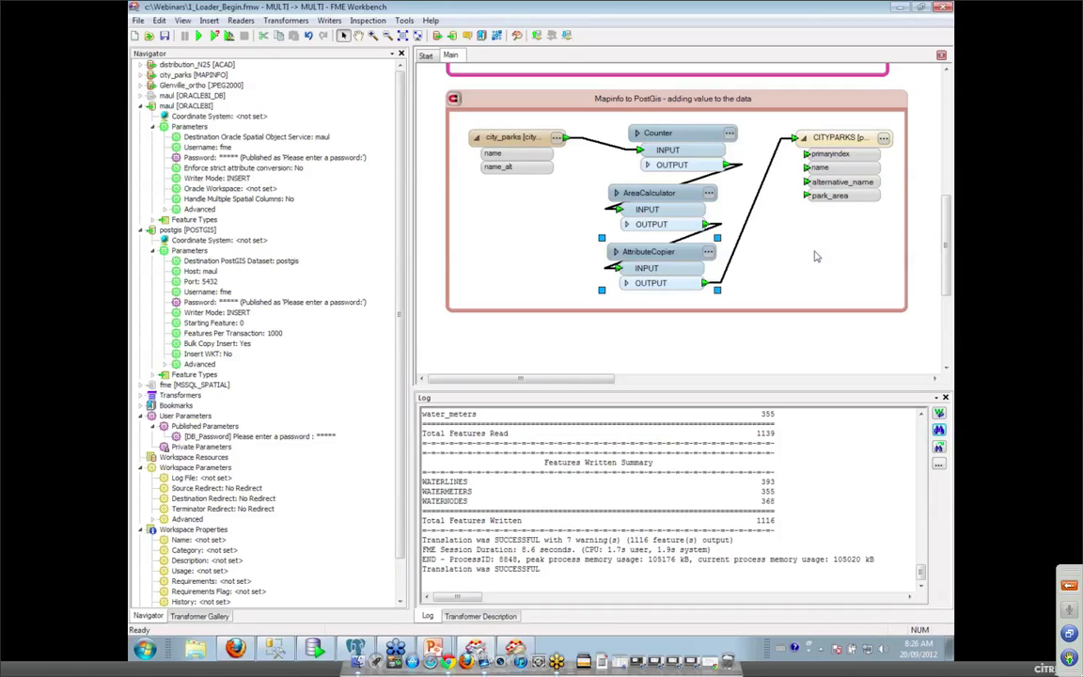
double_click(867, 139)
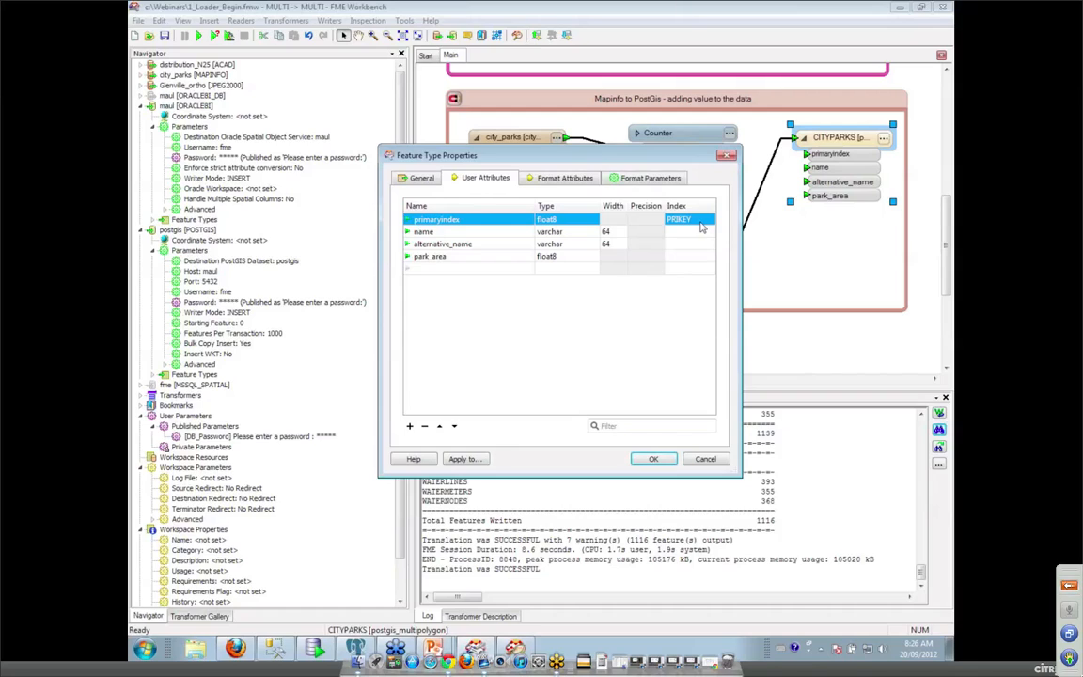
left_click(654, 460)
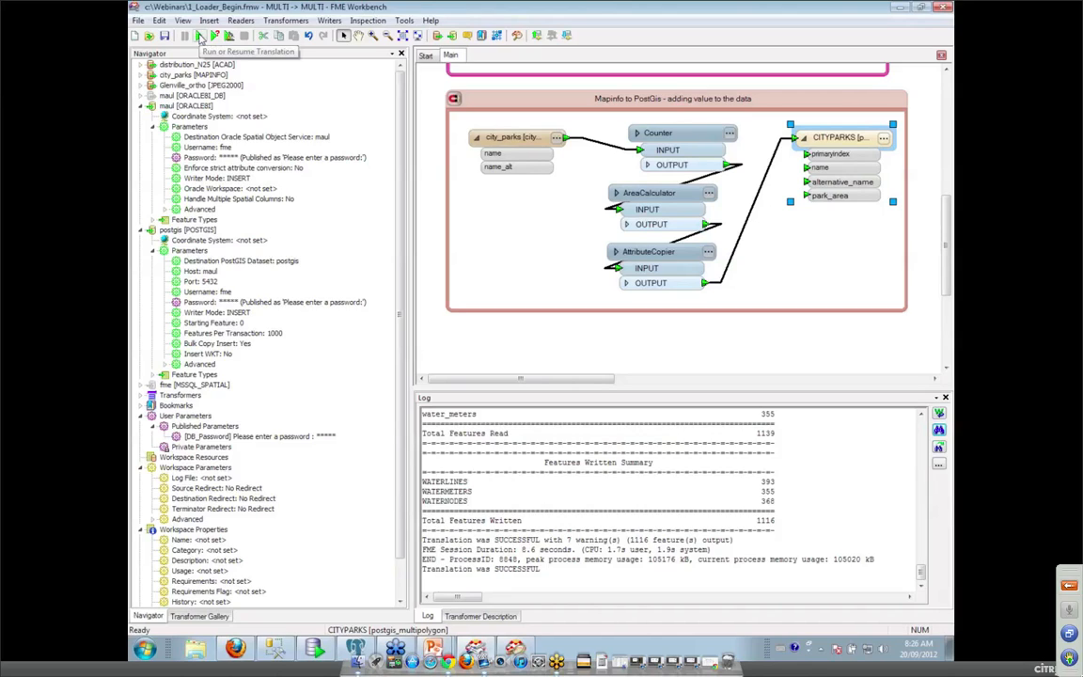
Run the workspace translation and bring pgAdmin III forward.
left_click(200, 37)
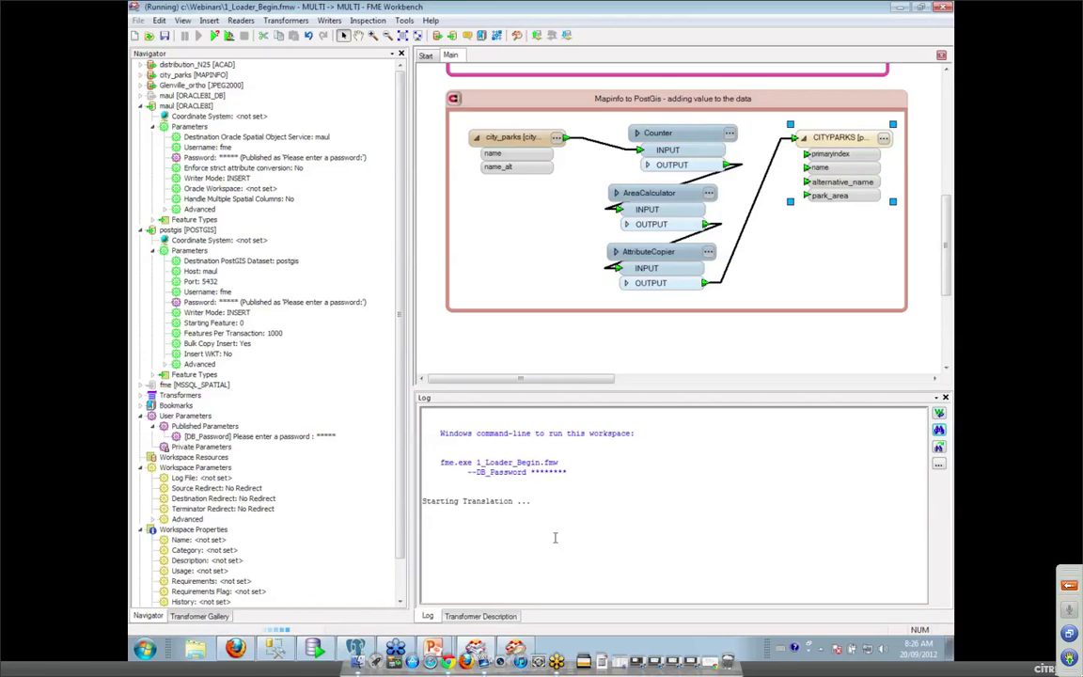
left_click(318, 559)
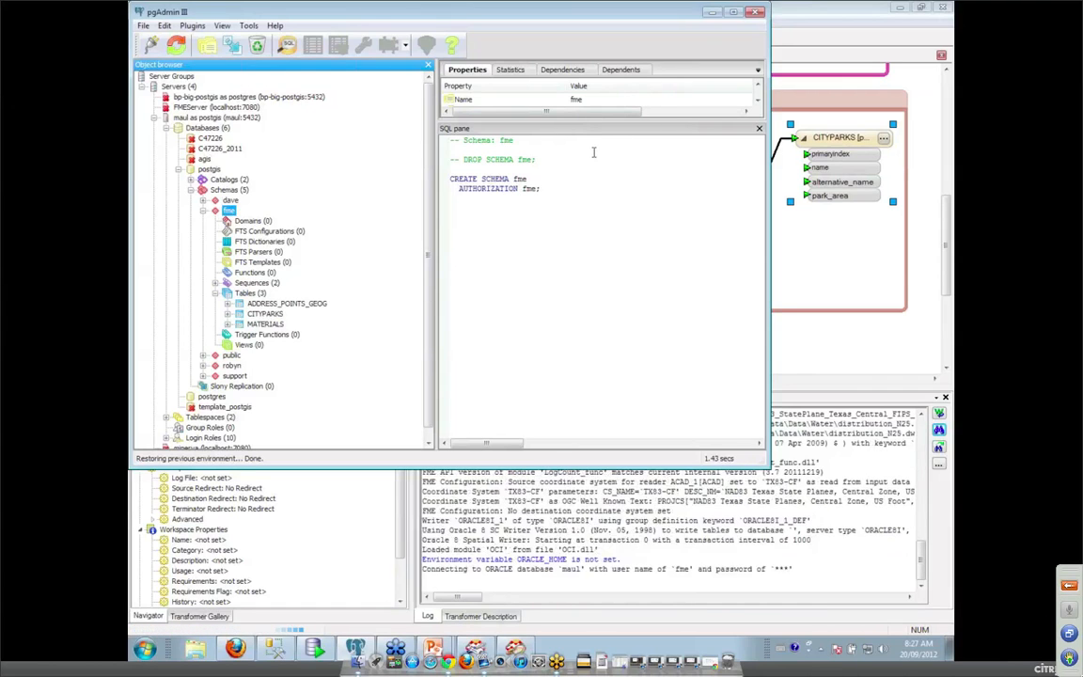
Refresh the fme schema, check CITYPARKS' five columns including alternative_name, then return to Workbench.
right_click(228, 212)
left_click(265, 220)
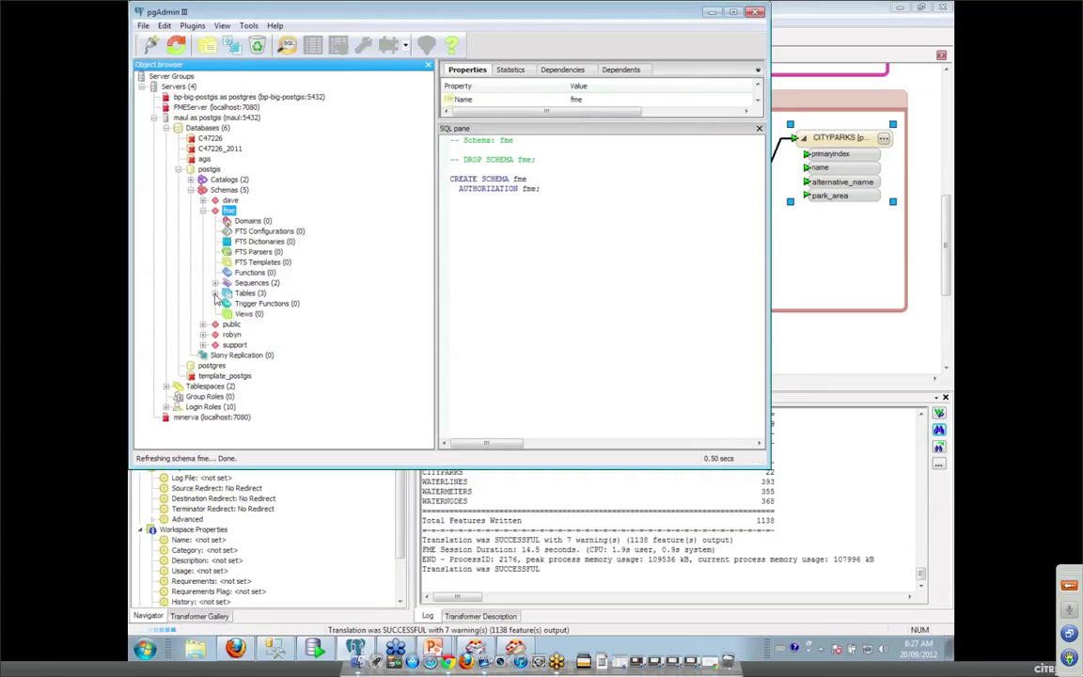
left_click(215, 294)
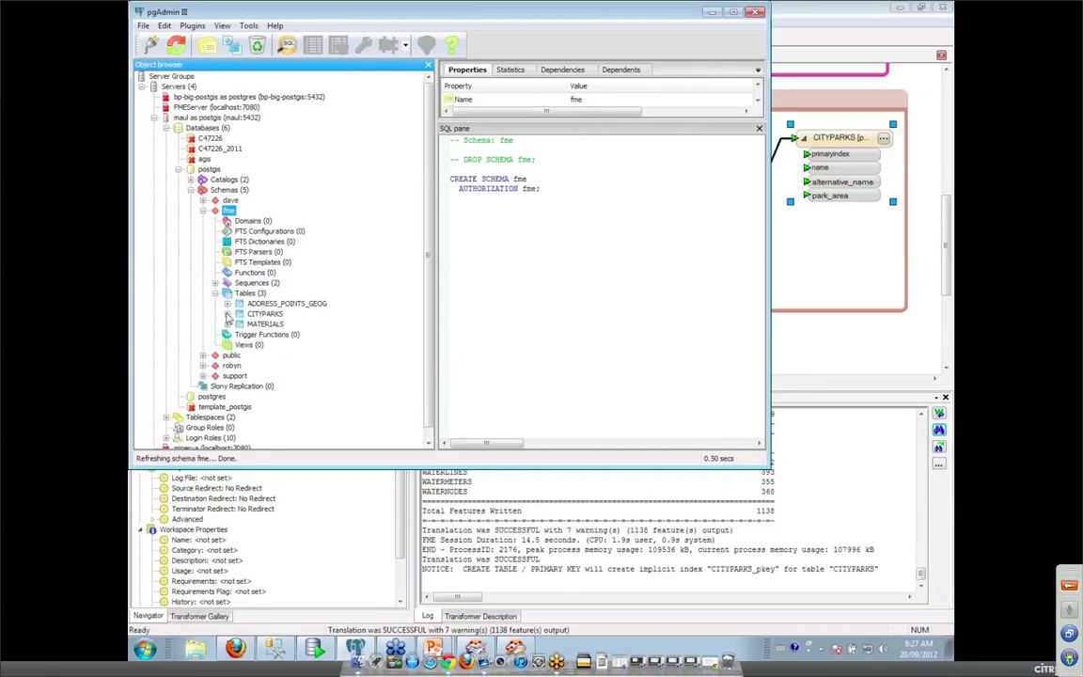
left_click(226, 314)
left_click(247, 294)
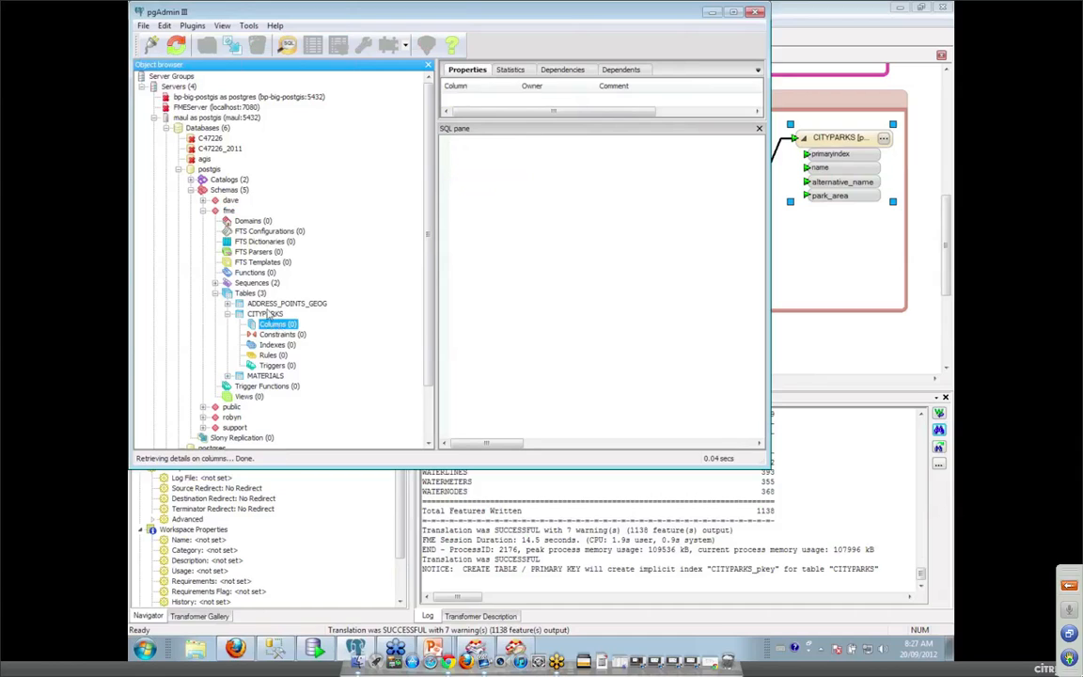
right_click(249, 294)
left_click(286, 302)
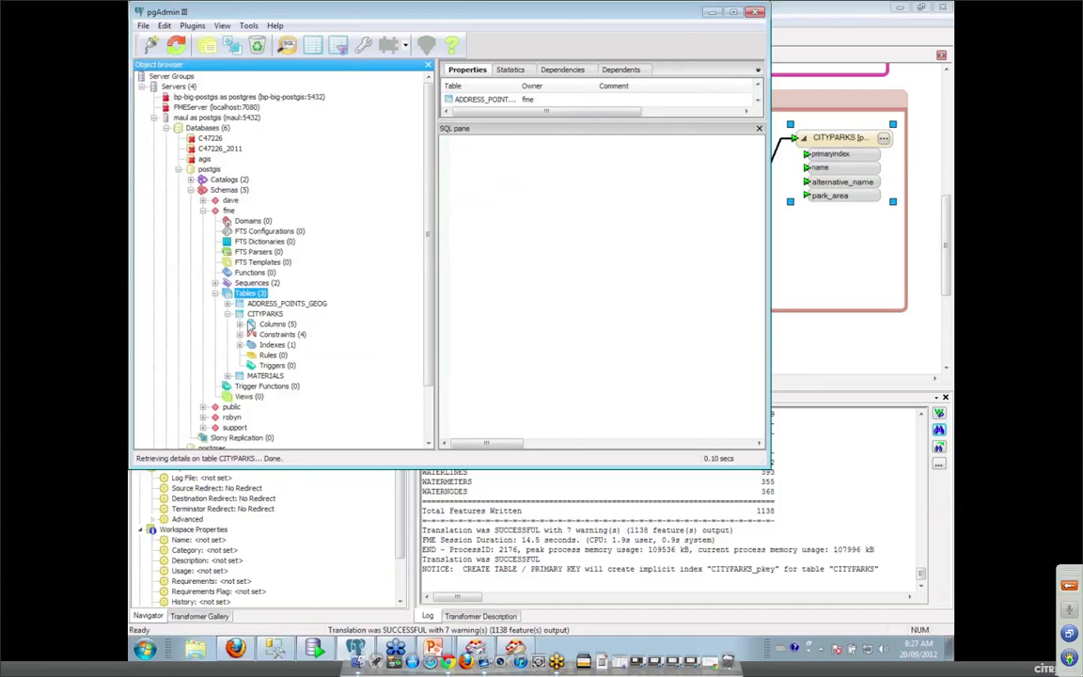
left_click(240, 324)
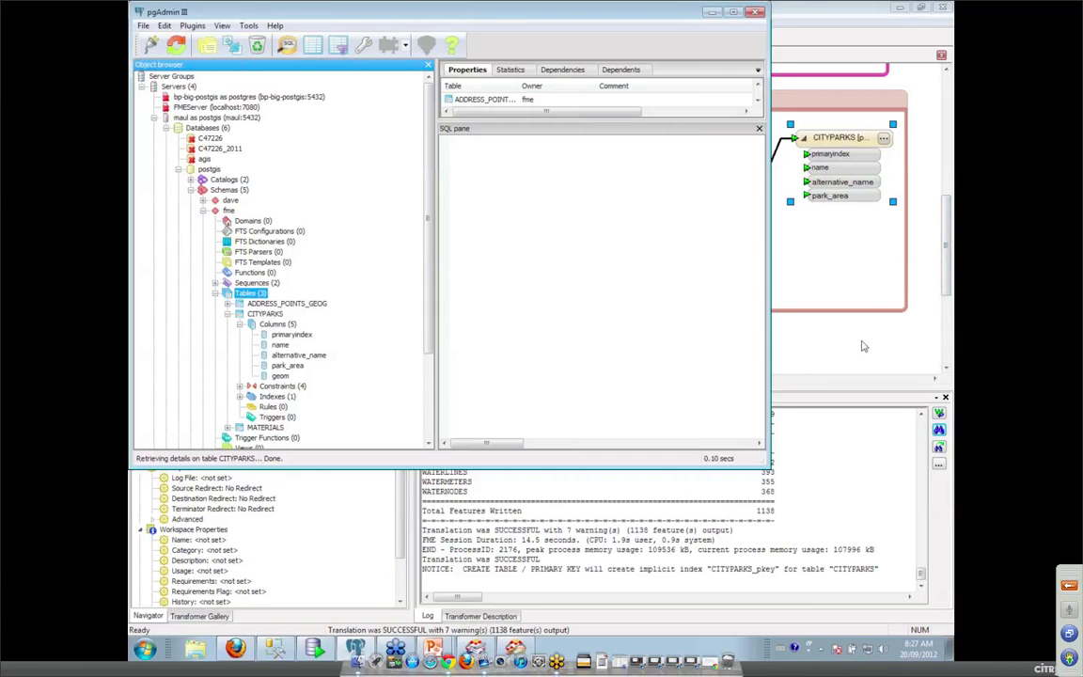
left_click(947, 282)
scroll(947, 282, "up", 8)
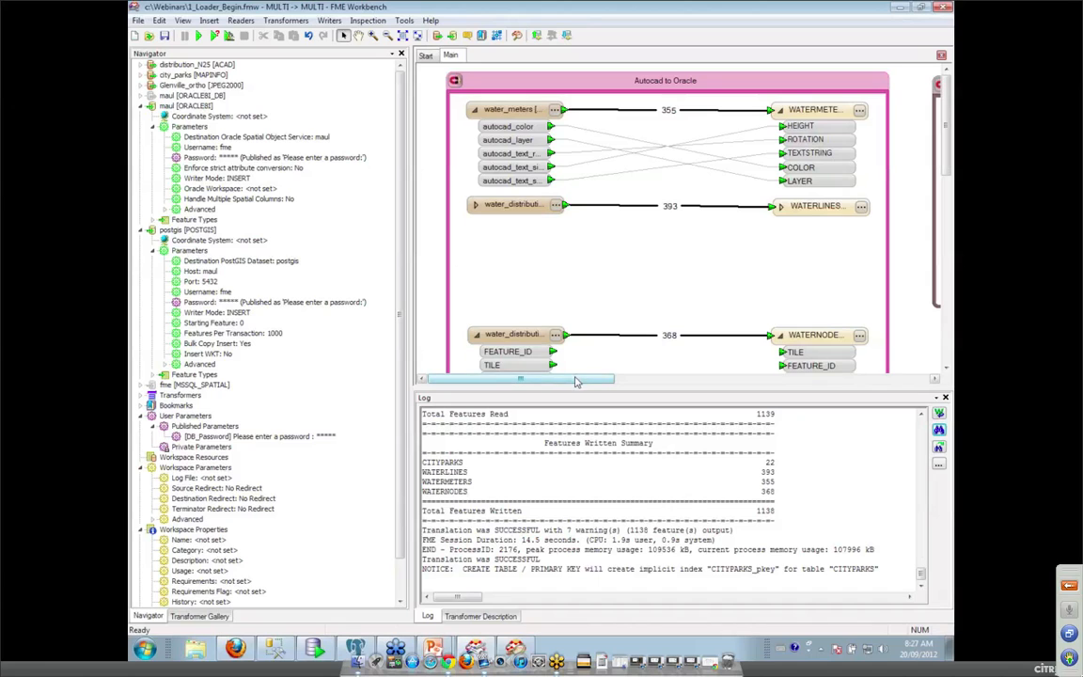
Pan to the Non-spatial to spatial SQL Server bookmark and bring Oracle SQL Developer forward.
left_click_drag(570, 379, 766, 395)
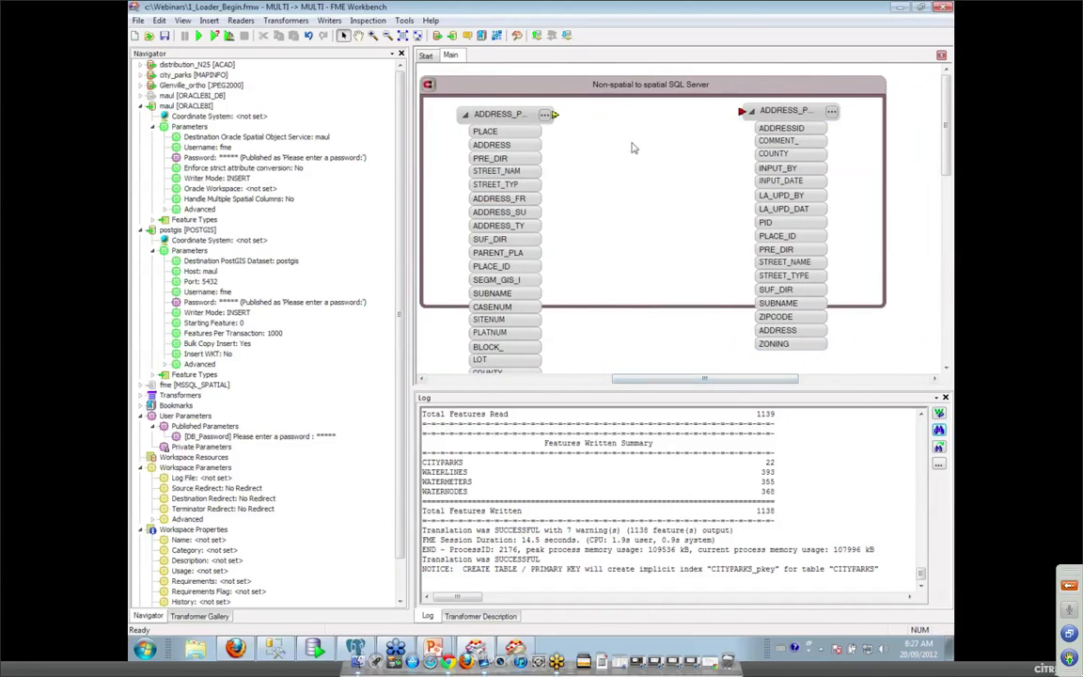
left_click(315, 651)
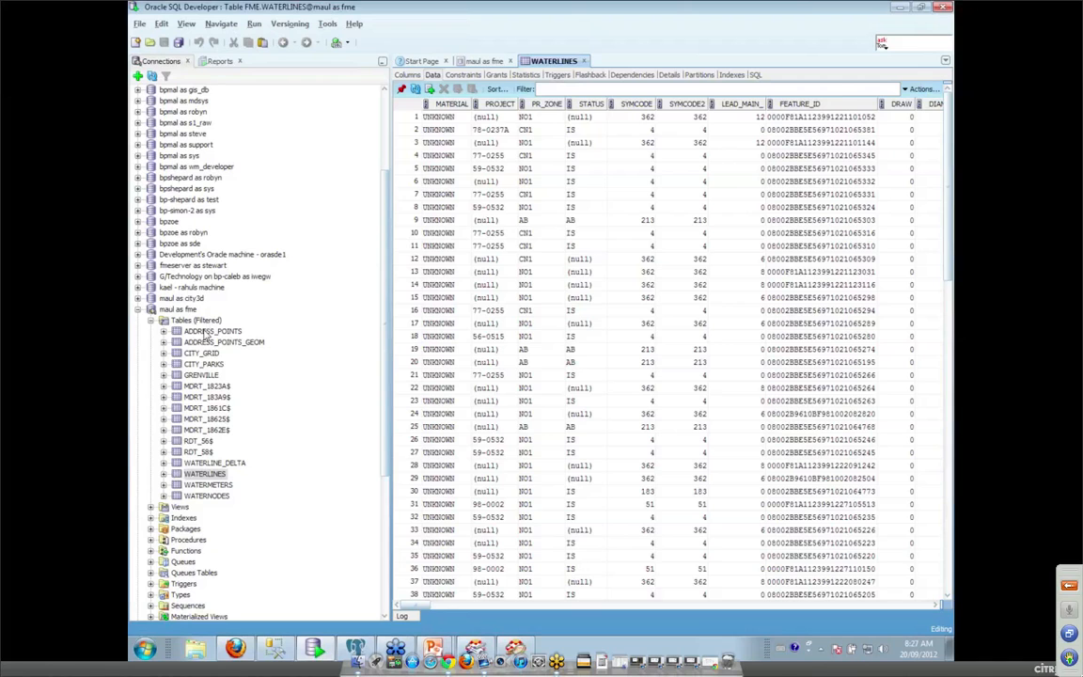
Review the ADDRESS_POINTS table's 37 columns, then return to FME Workbench.
left_click(205, 331)
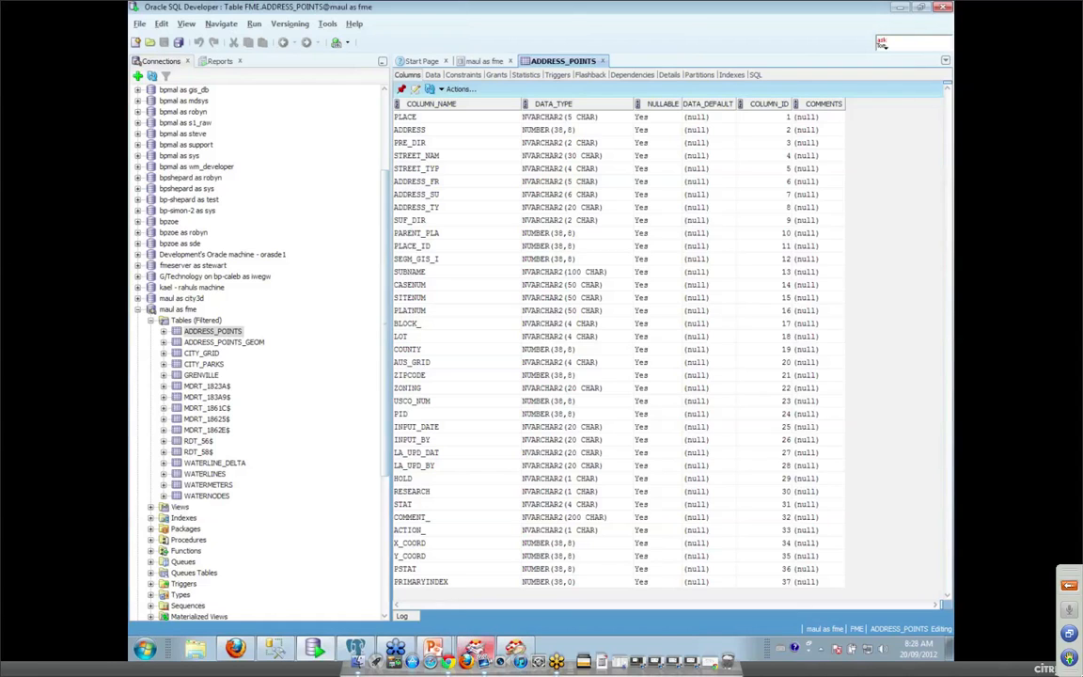
left_click(475, 648)
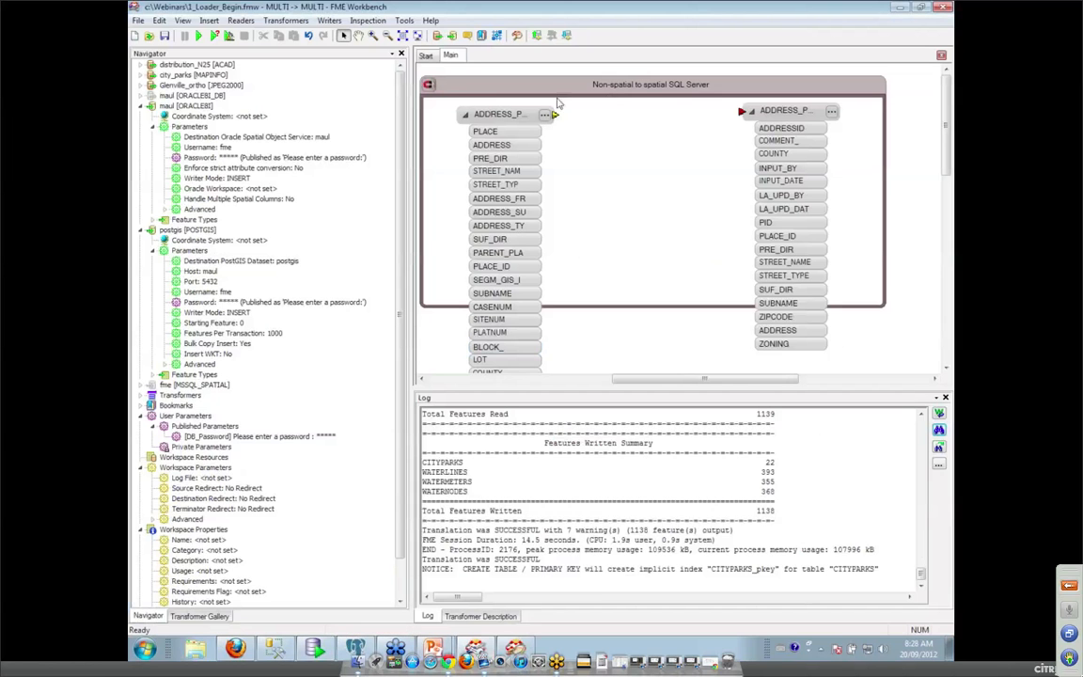
Connect ADDRESS_POINTS to ADDRESS_POINTS_GEOG, then enable the maul Oracle reader and fme MSSQL_SPATIAL writer.
left_click_drag(555, 113, 741, 111)
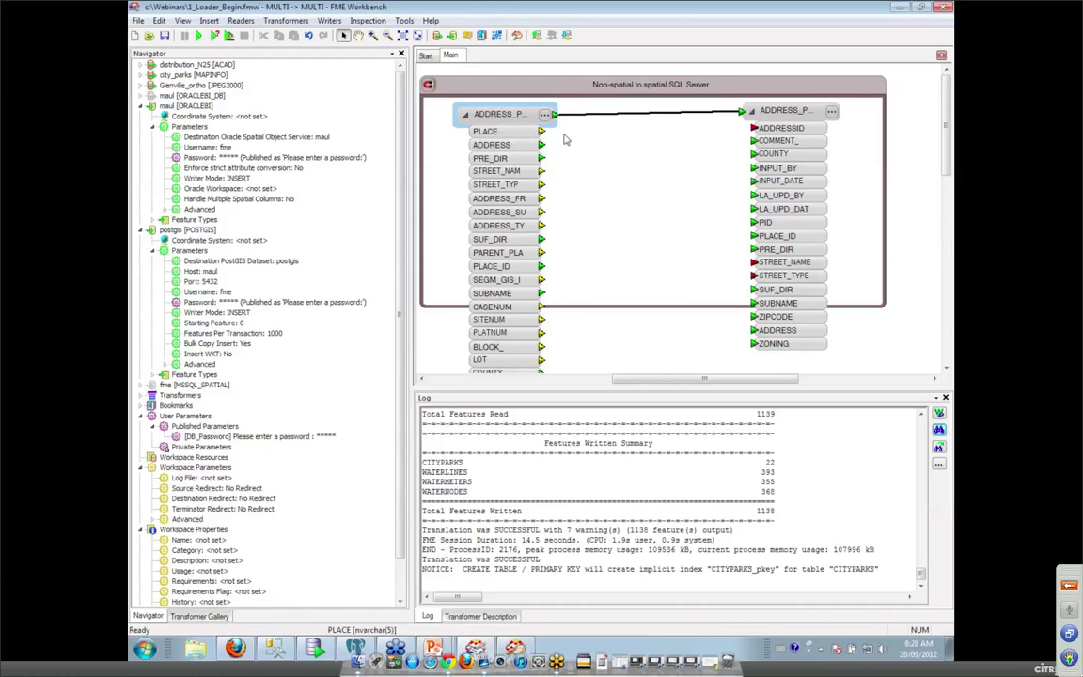
right_click(196, 96)
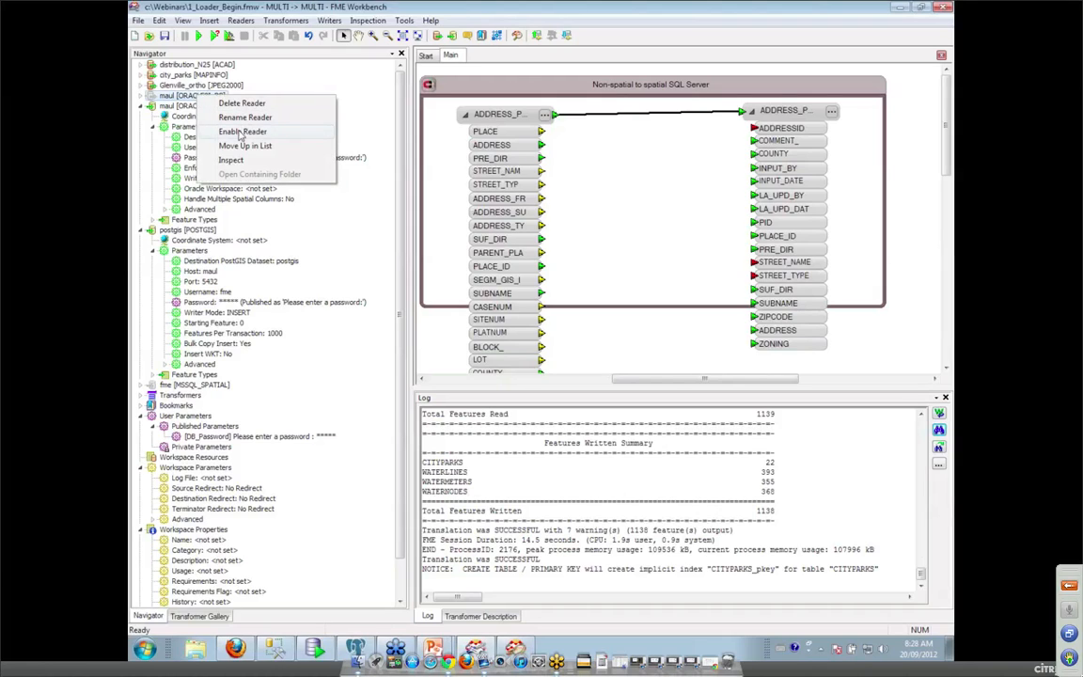
left_click(242, 131)
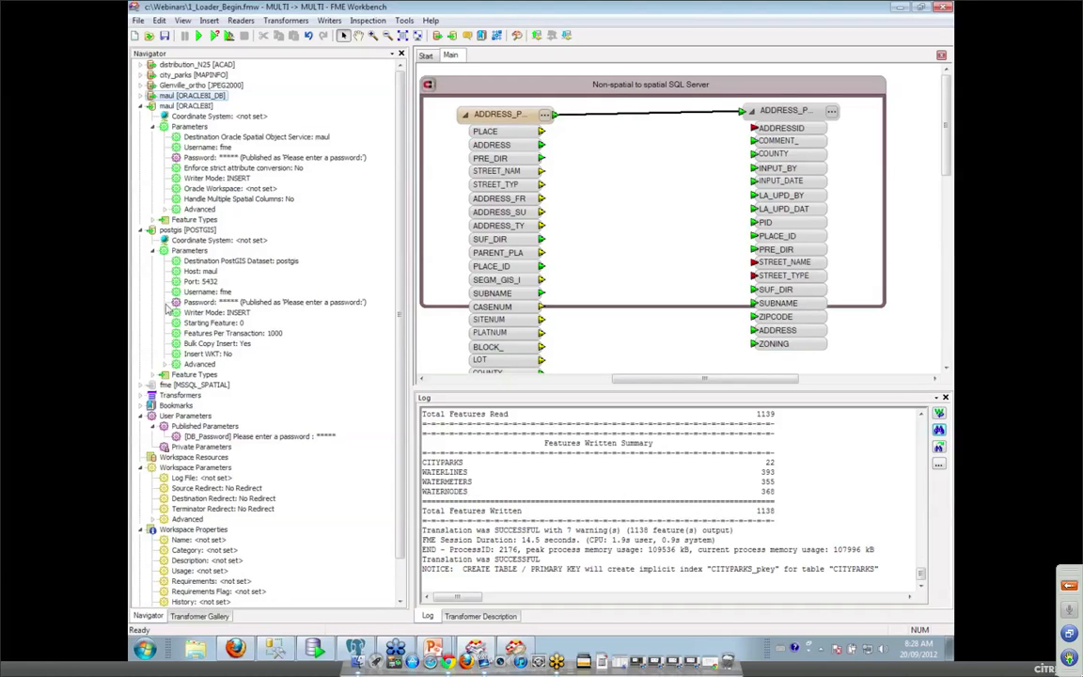
right_click(191, 386)
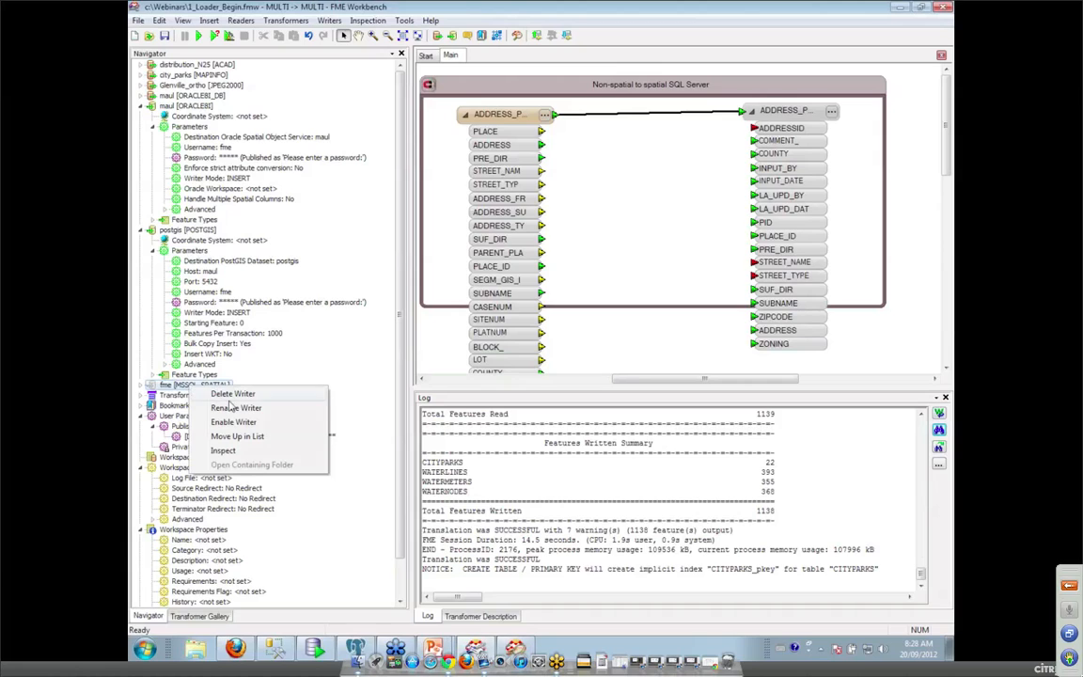
left_click(226, 426)
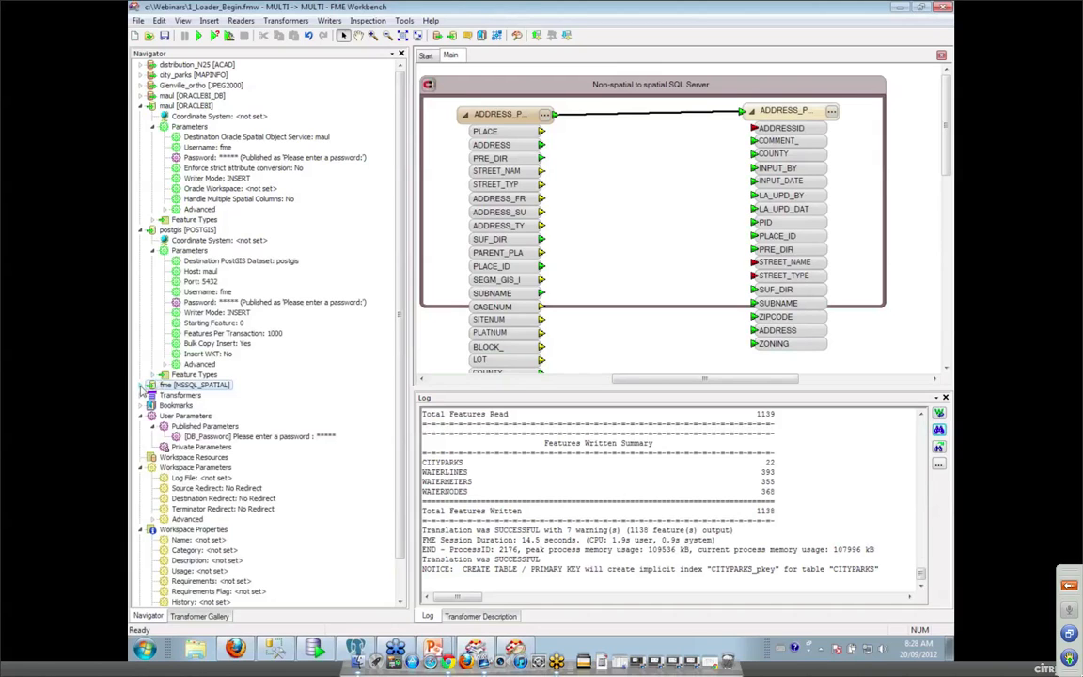
Link the SQL Server writer's password to the DB_Password user parameter.
left_click(141, 386)
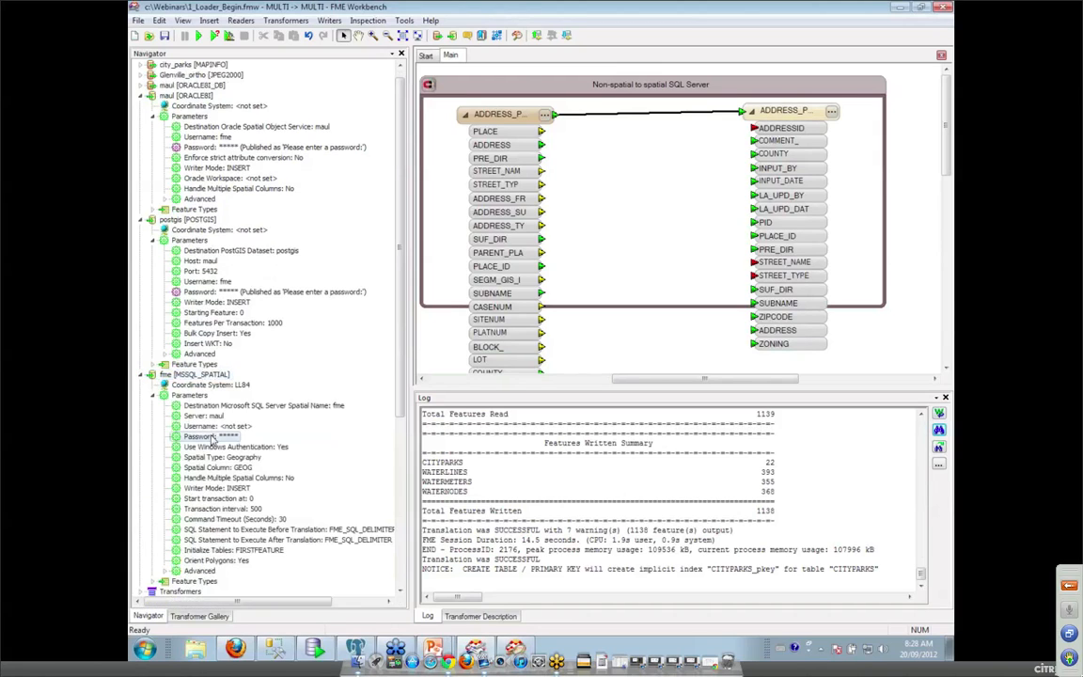
right_click(221, 436)
left_click(328, 472)
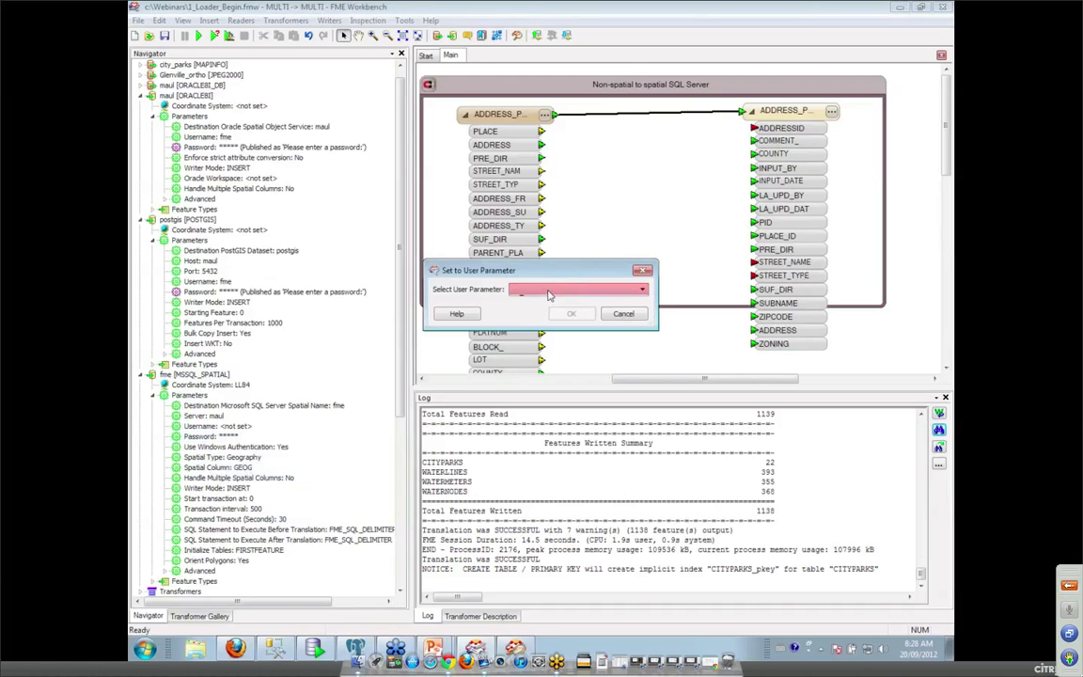
left_click(551, 289)
left_click(550, 301)
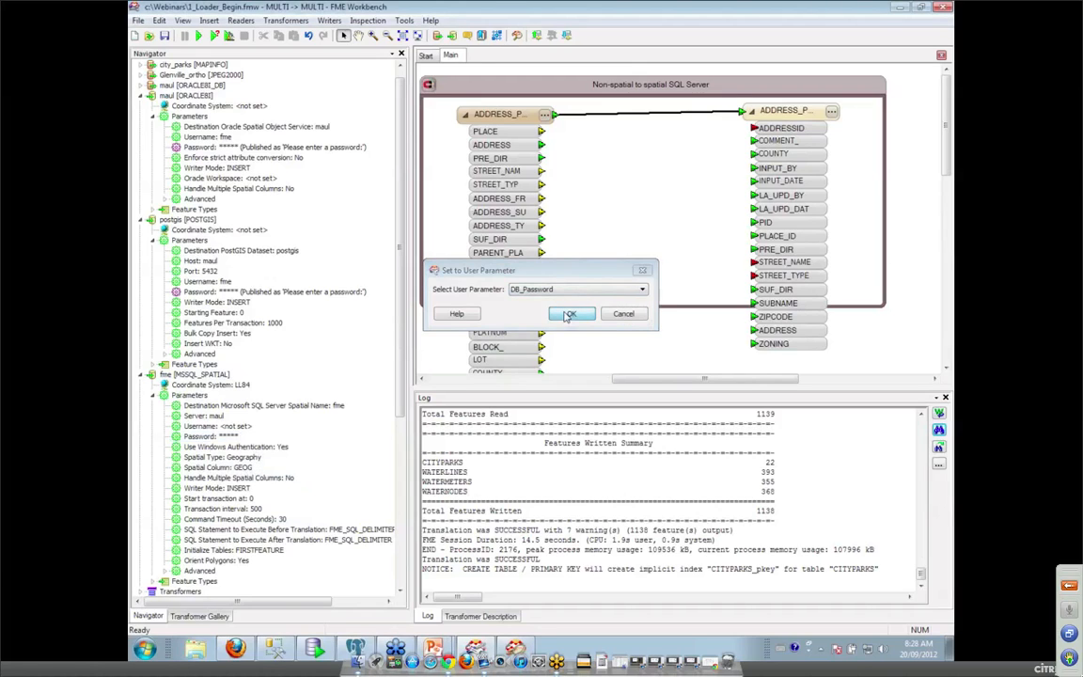
left_click(569, 314)
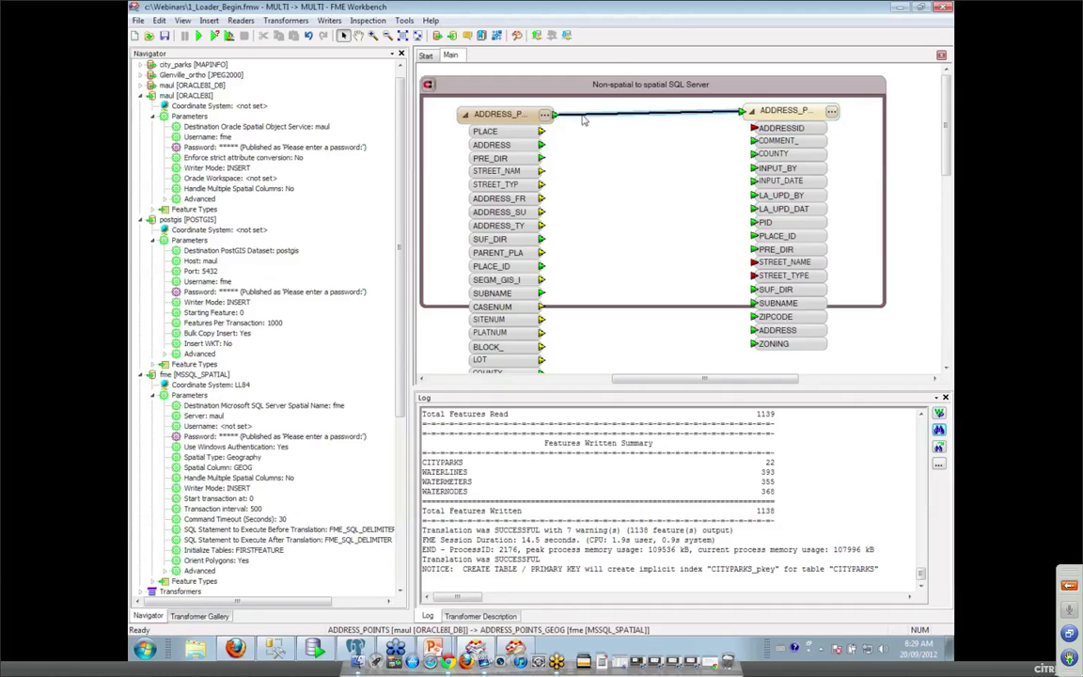
Insert an AttributeCopier on the link between the address points reader and writer.
mouse_move(948, 113)
left_mouse_down()
mouse_move(946, 172)
mouse_move(948, 103)
left_mouse_up()
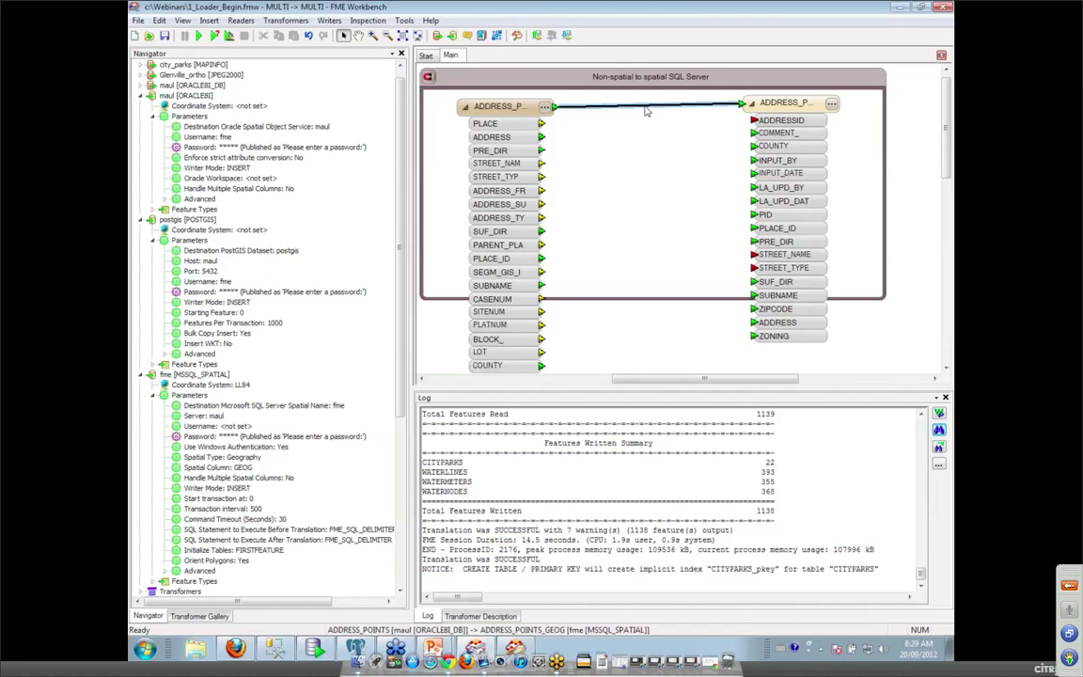
left_click(332, 21)
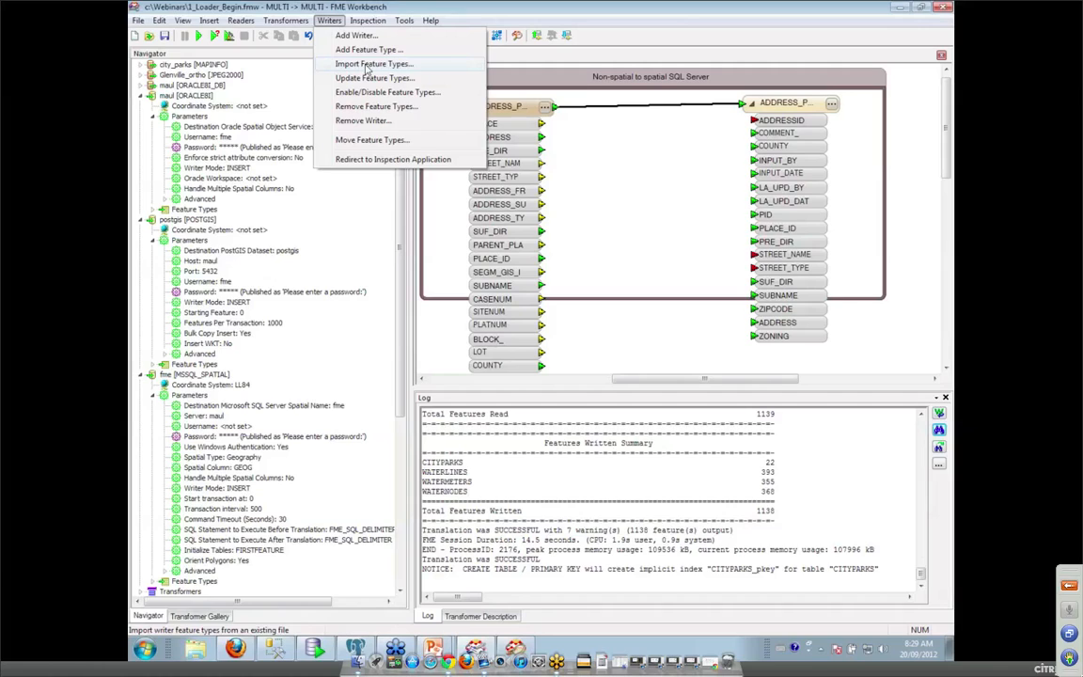
left_click(660, 110)
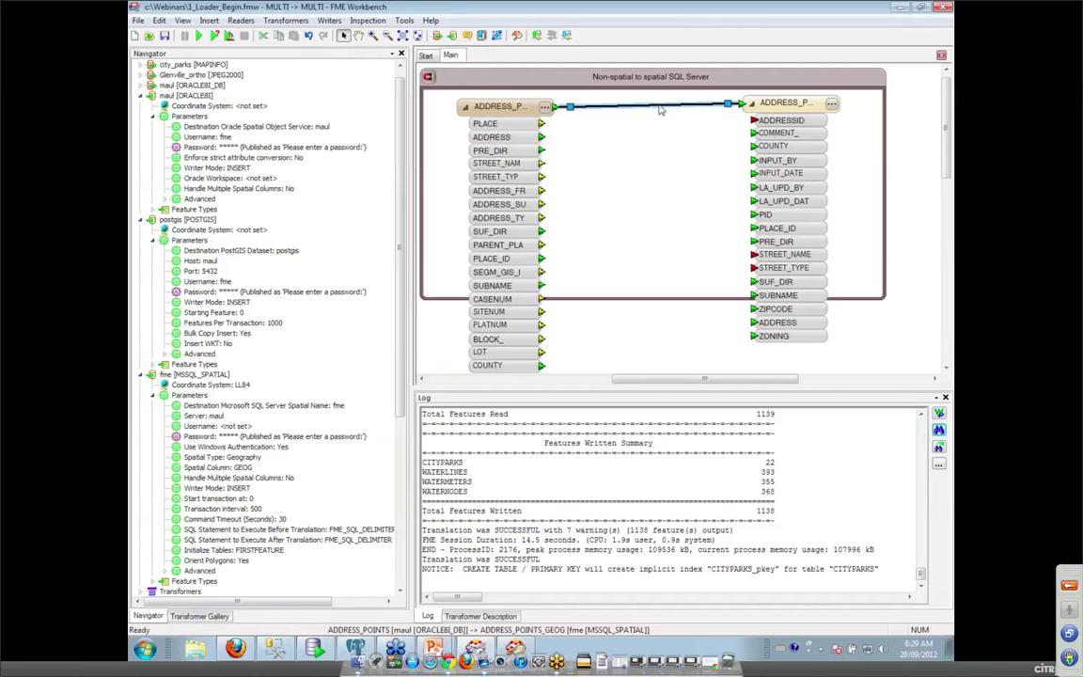
type("attr")
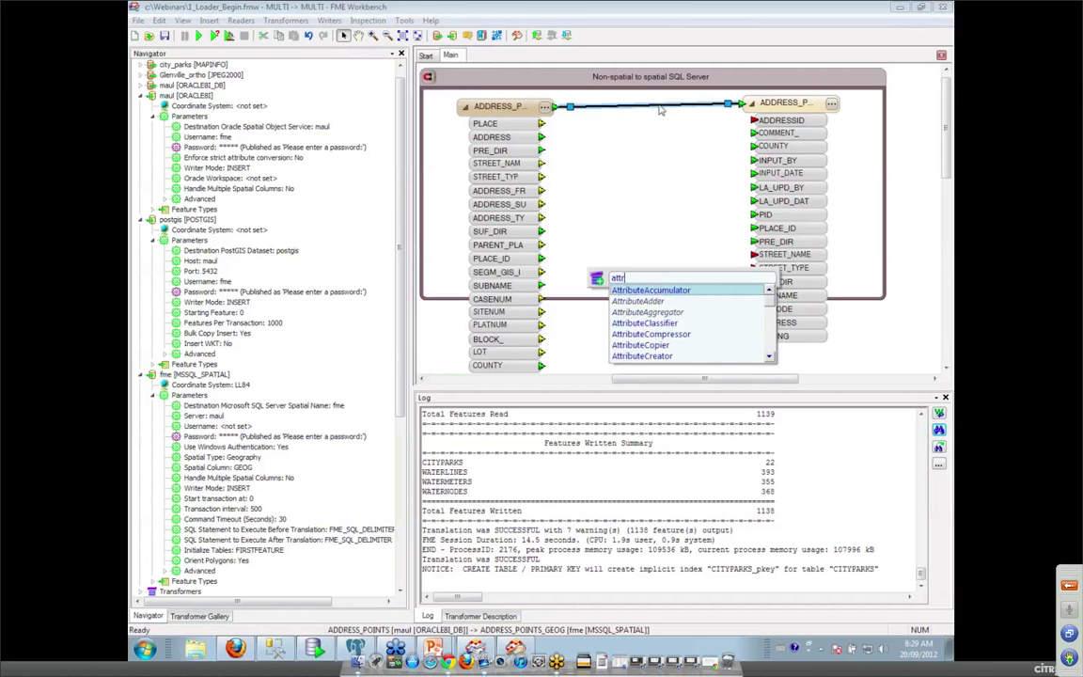
type("i")
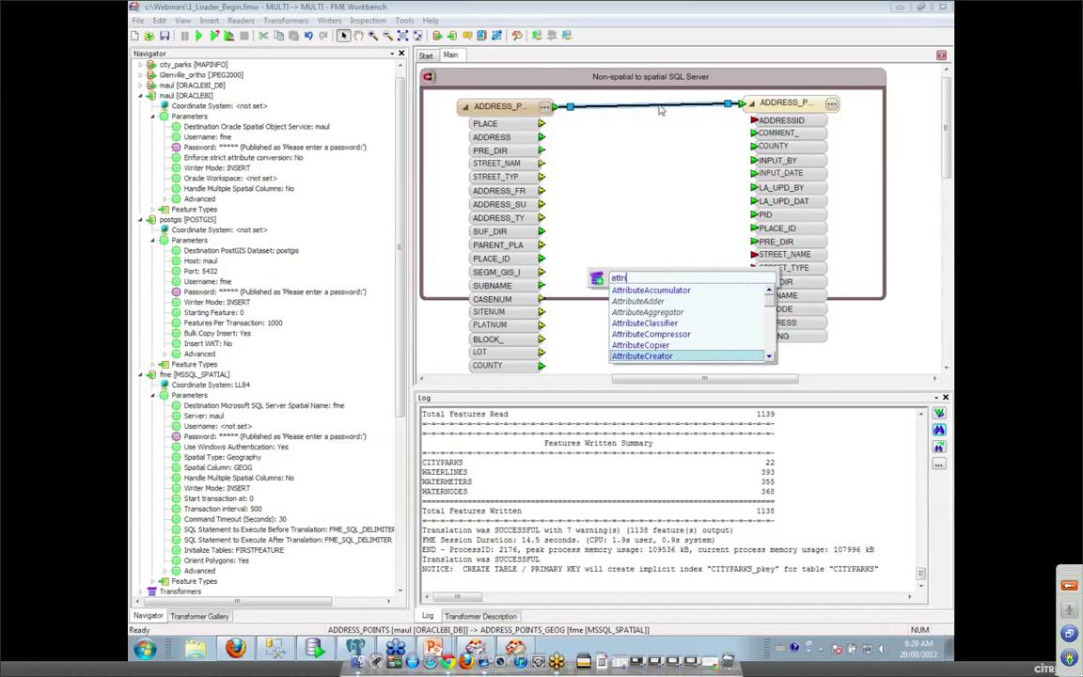
key("Return")
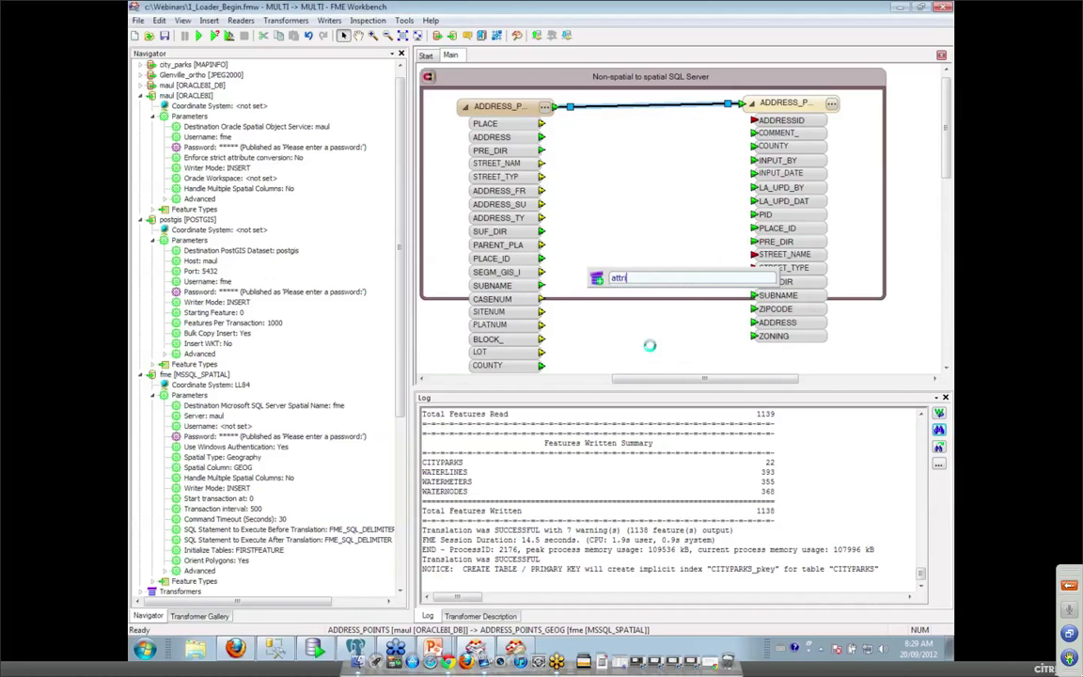
In AttributeCopier_2, copy PRIMARYINDEX to ADDRESSID.
left_click(699, 102)
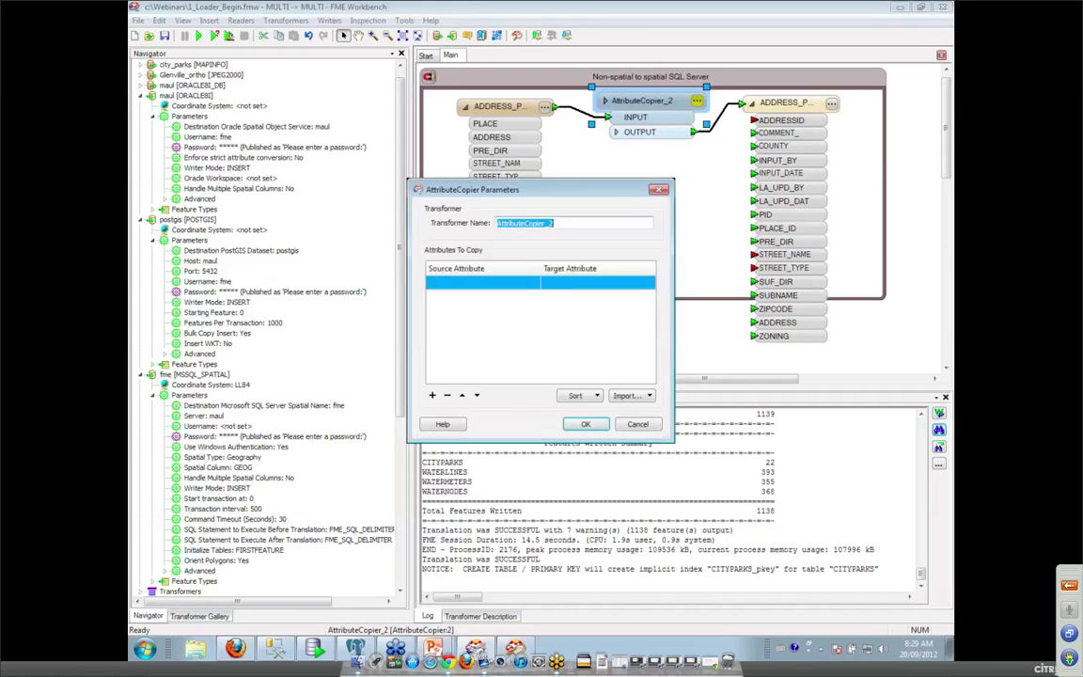
left_click(527, 285)
left_click(534, 284)
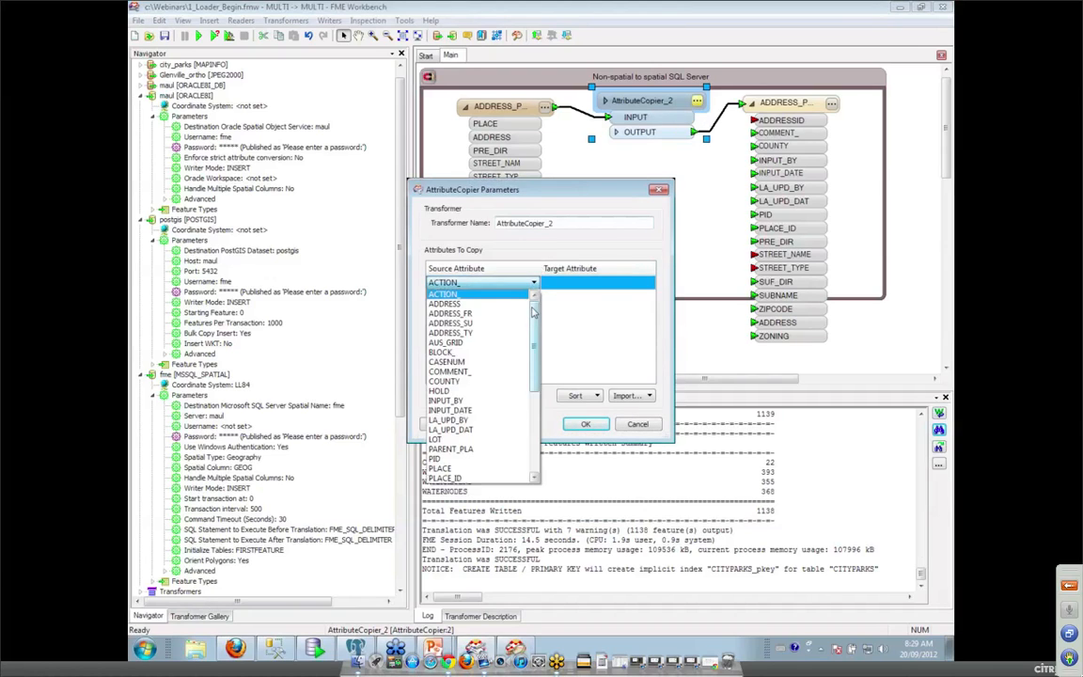
scroll(486, 376, "down", 4)
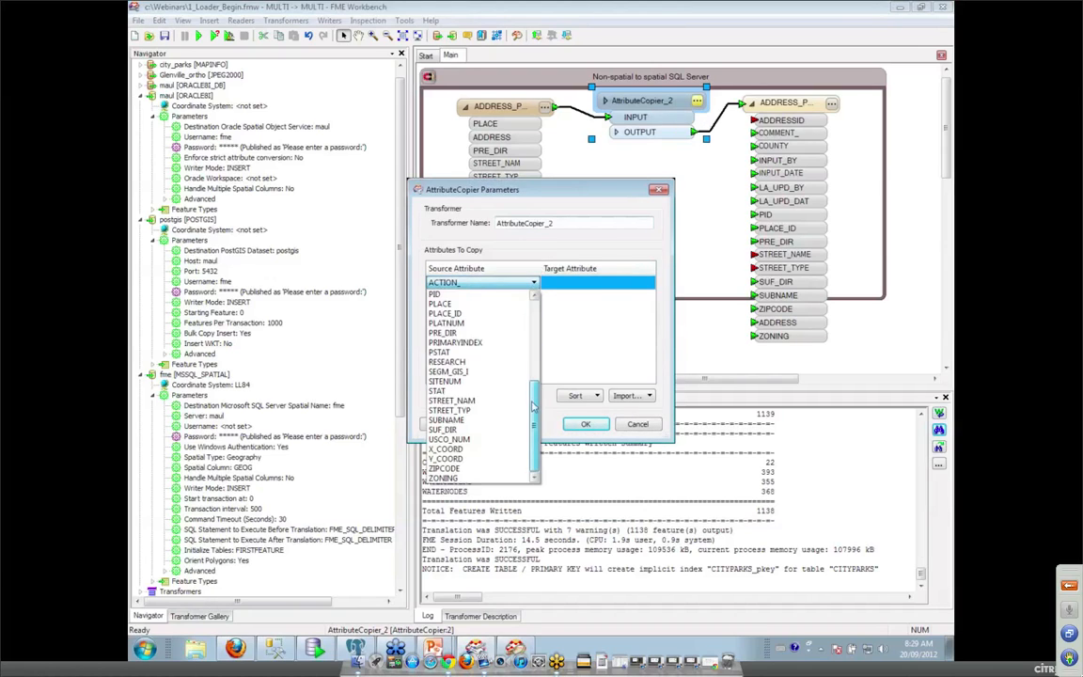
left_click(454, 342)
left_click(648, 284)
left_click(648, 285)
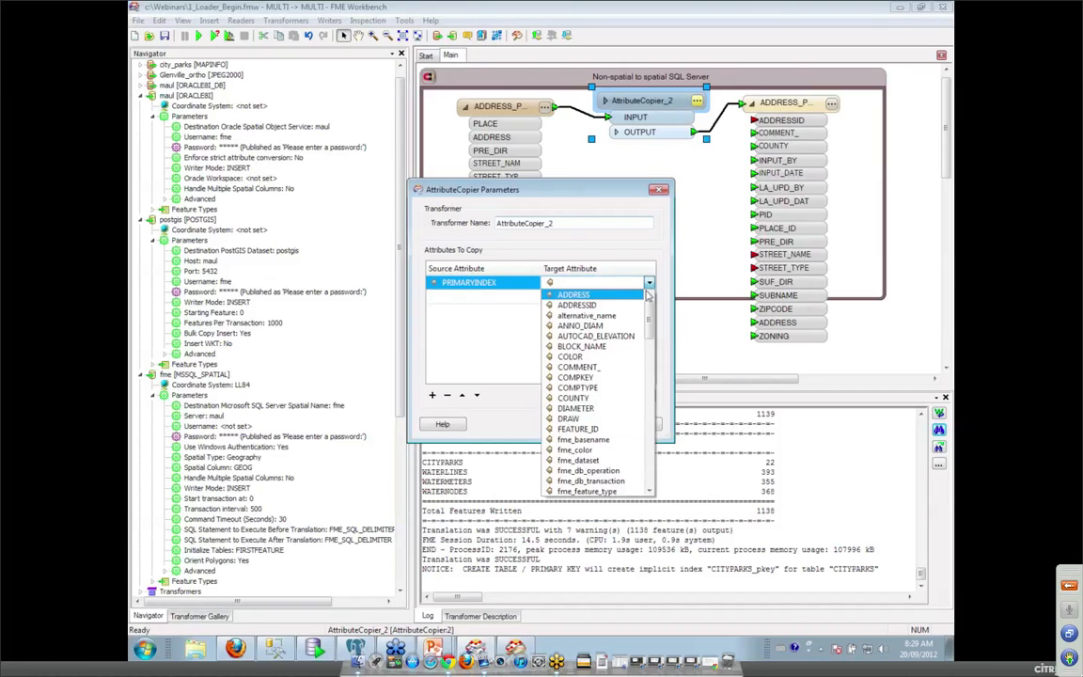
left_click(581, 304)
Add a second mapping copying STREET_NAM to STREET_NAME.
left_click(533, 298)
left_click(533, 298)
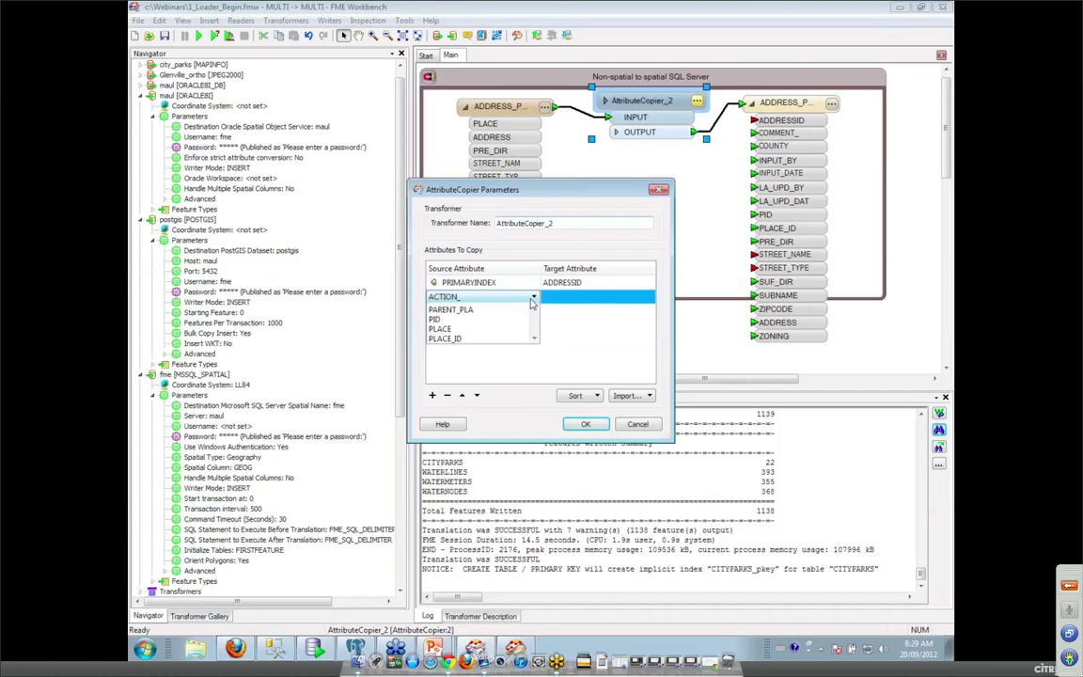
left_click_drag(536, 350, 536, 432)
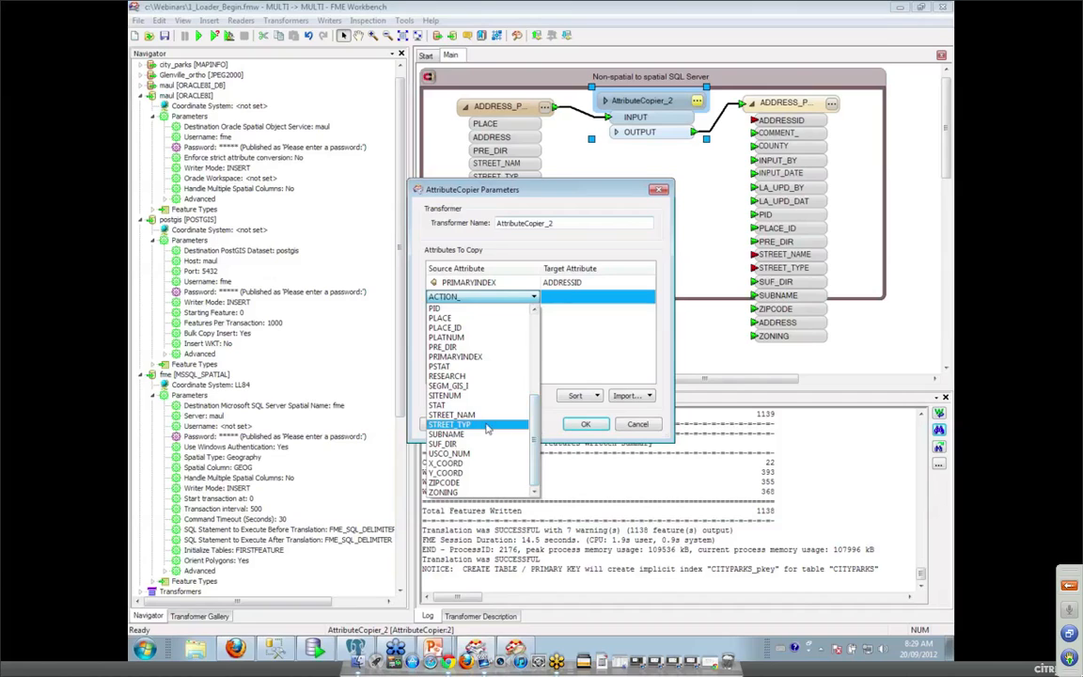
left_click(451, 415)
left_click(648, 297)
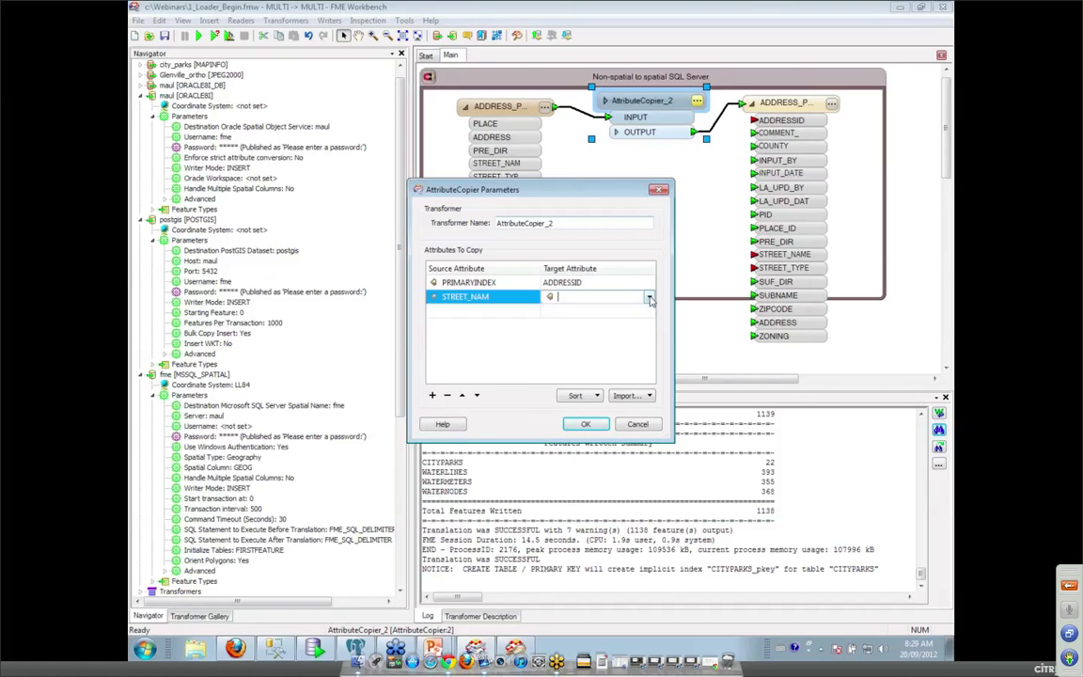
left_click(649, 297)
left_click_drag(647, 317, 648, 467)
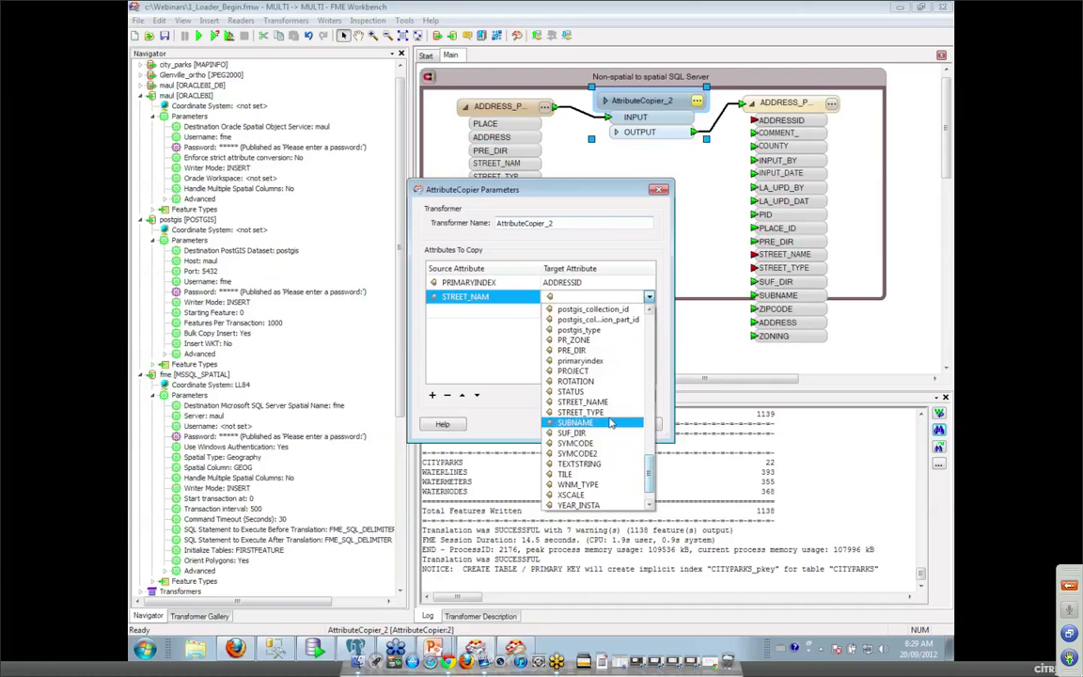
left_click(578, 401)
Add a third mapping copying STREET_TYP to STREET_TYPE and apply the mappings.
left_click(535, 312)
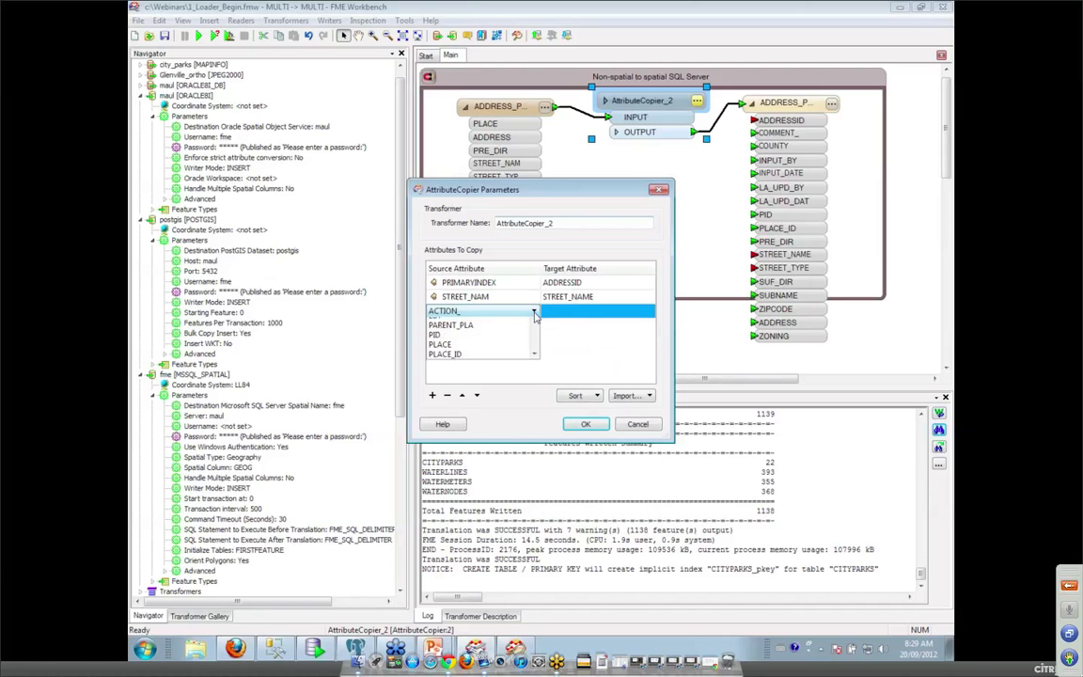
left_click_drag(535, 351, 537, 438)
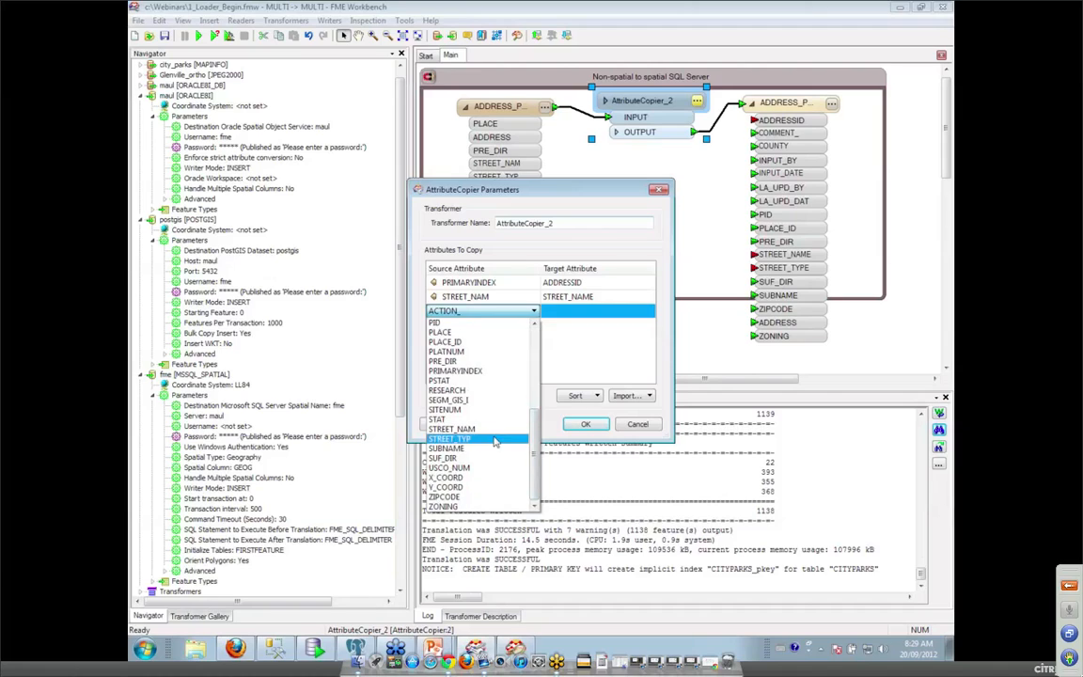
left_click(451, 438)
left_click(651, 315)
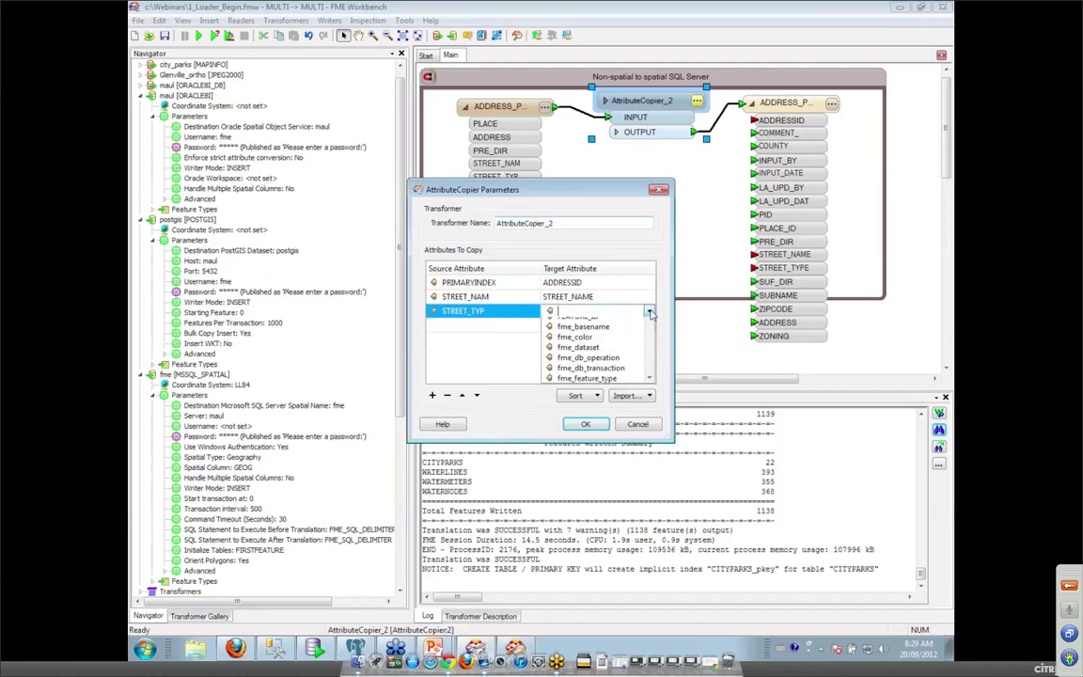
left_click_drag(650, 330, 650, 484)
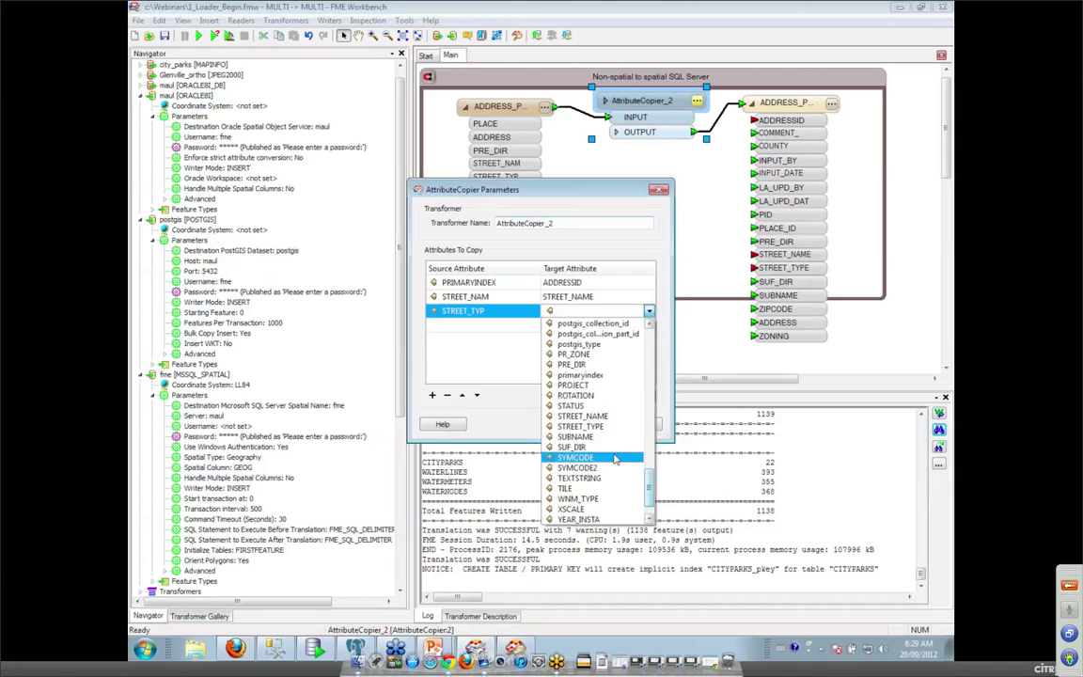
left_click(581, 426)
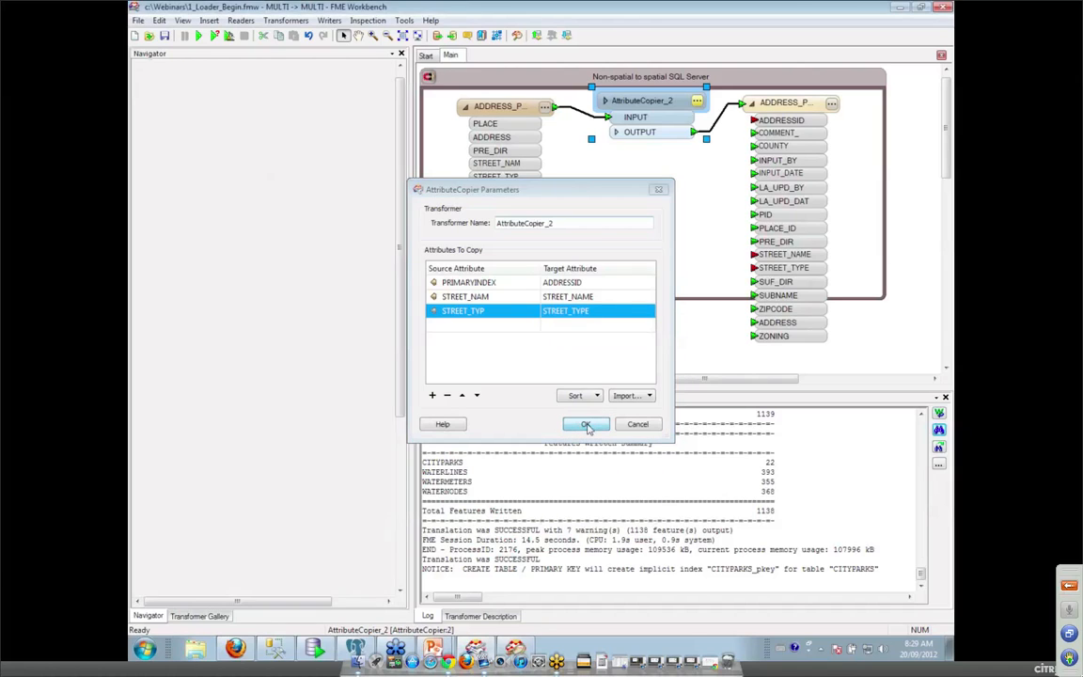
left_click(586, 425)
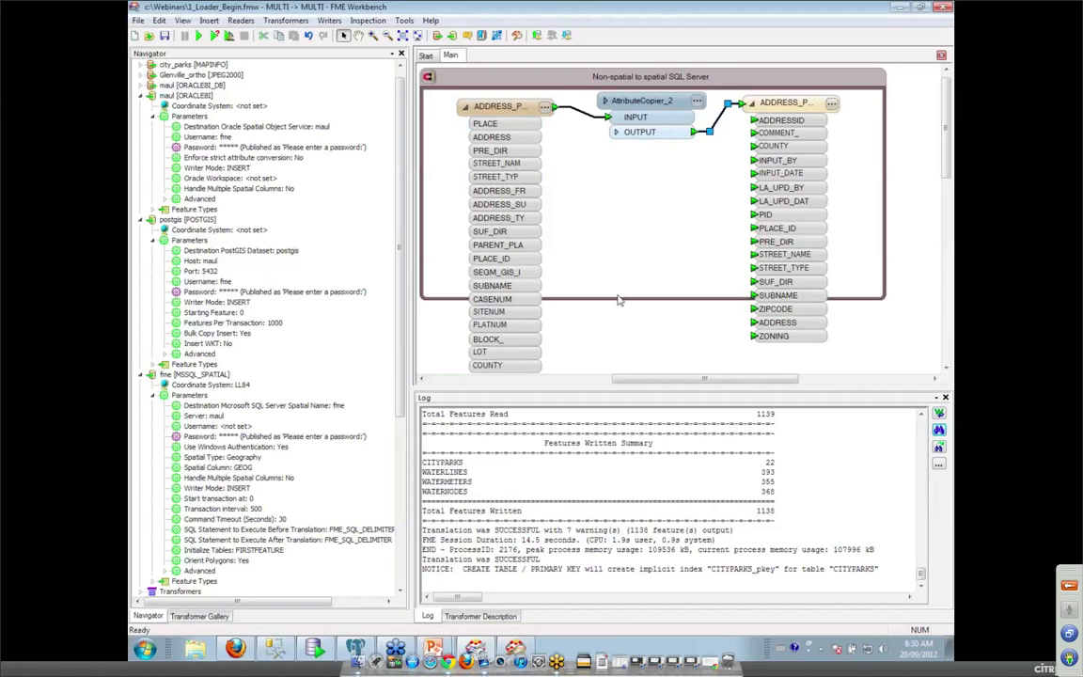
Add a 2DPointReplacer and place it below AttributeCopier_2.
type("2")
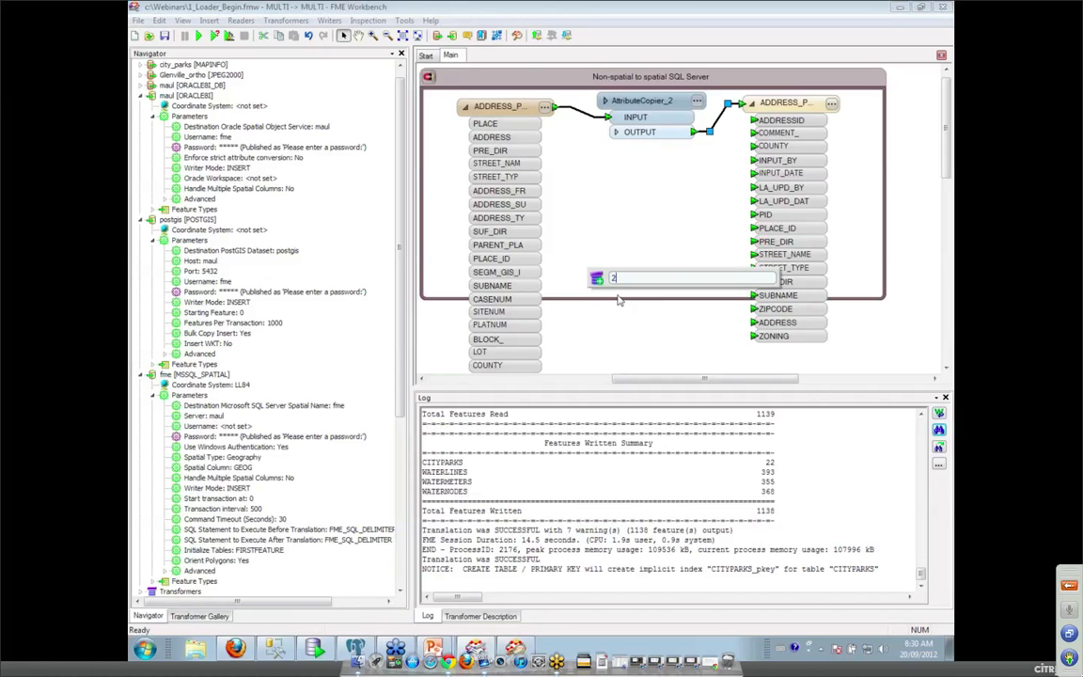
type("dpo")
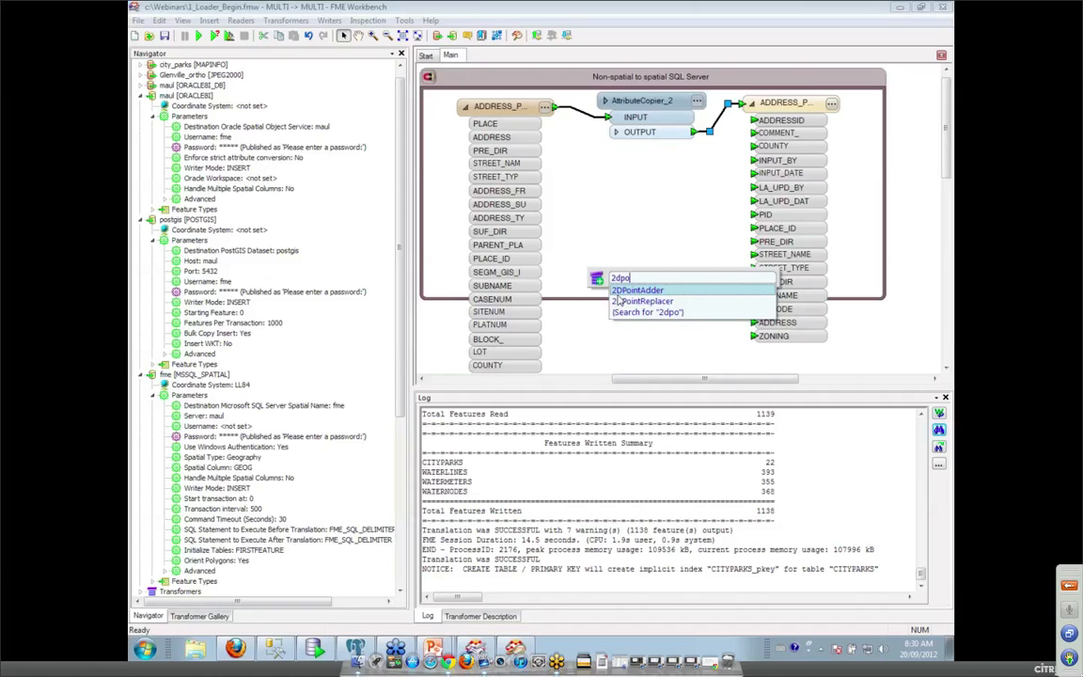
type("n")
key("BackSpace")
double_click(622, 300)
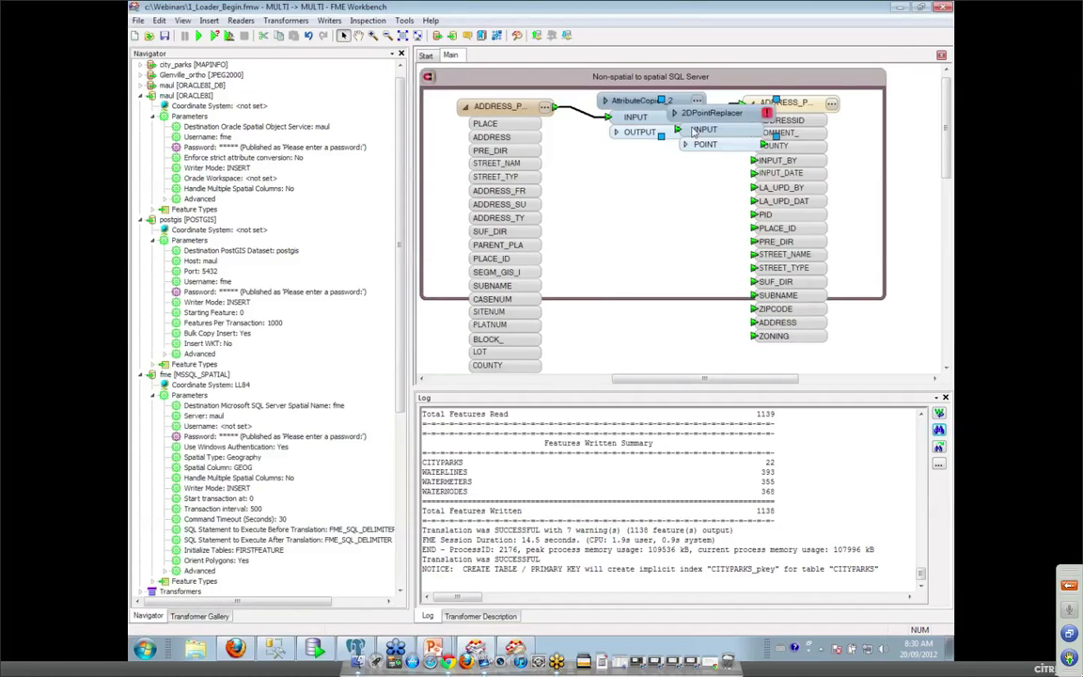
left_click_drag(755, 121, 672, 177)
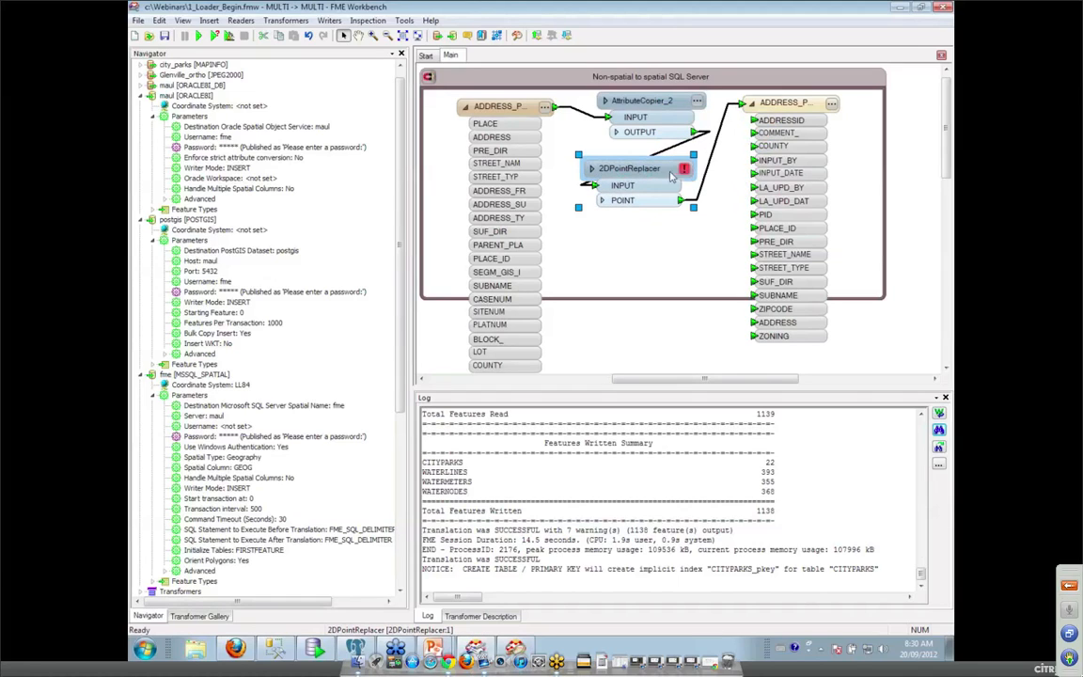
Set the 2DPointReplacer's X value to X_COORD and Y value to Y_COORD, then cancel a 'geoc' search.
double_click(616, 166)
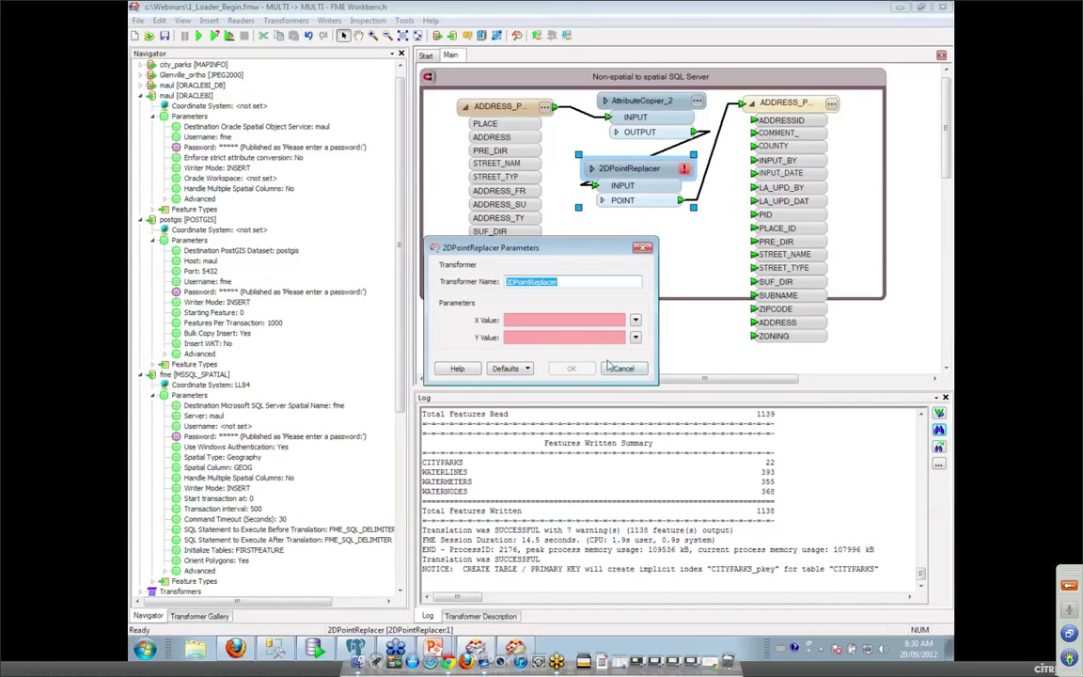
left_click(636, 322)
mouse_move(689, 339)
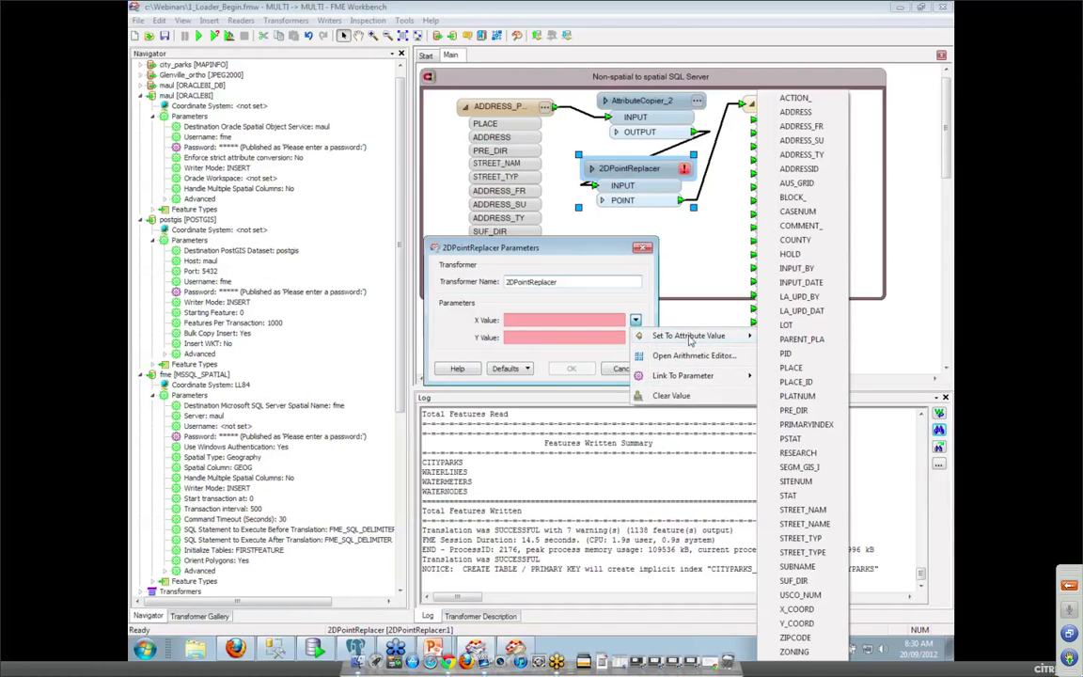
left_click(796, 609)
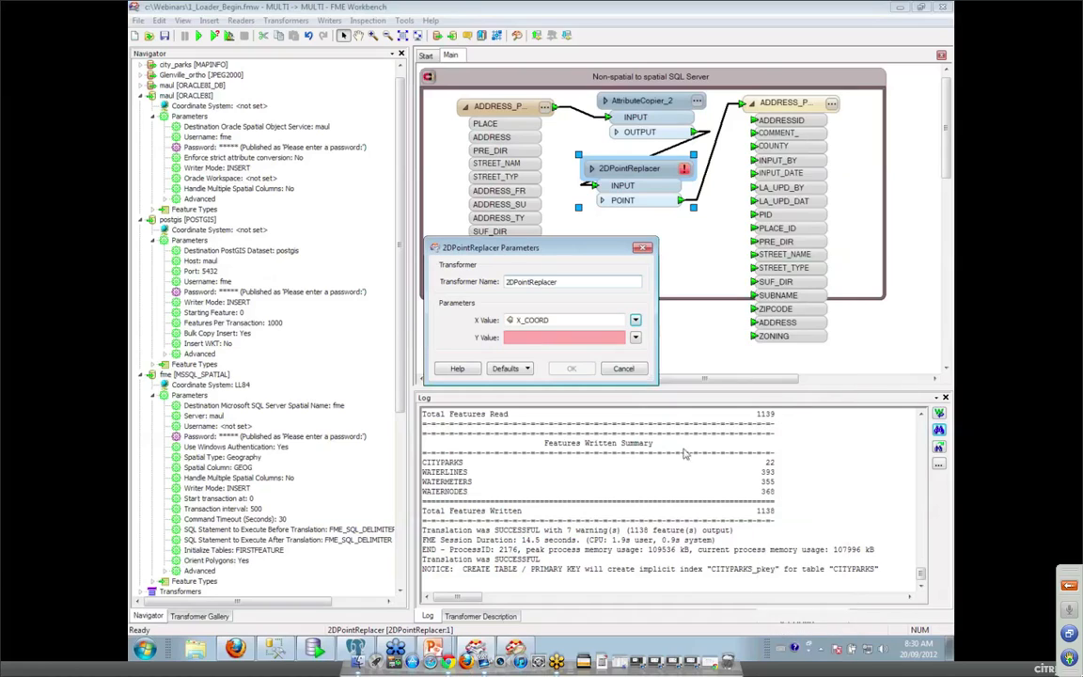
left_click(635, 337)
mouse_move(691, 353)
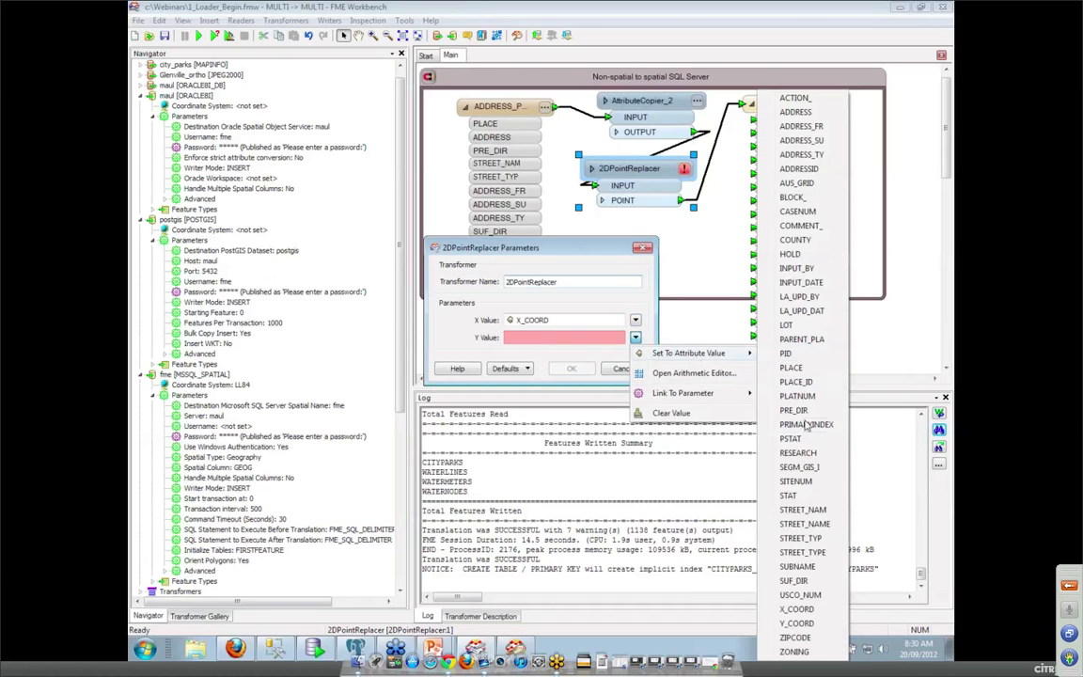
left_click(797, 623)
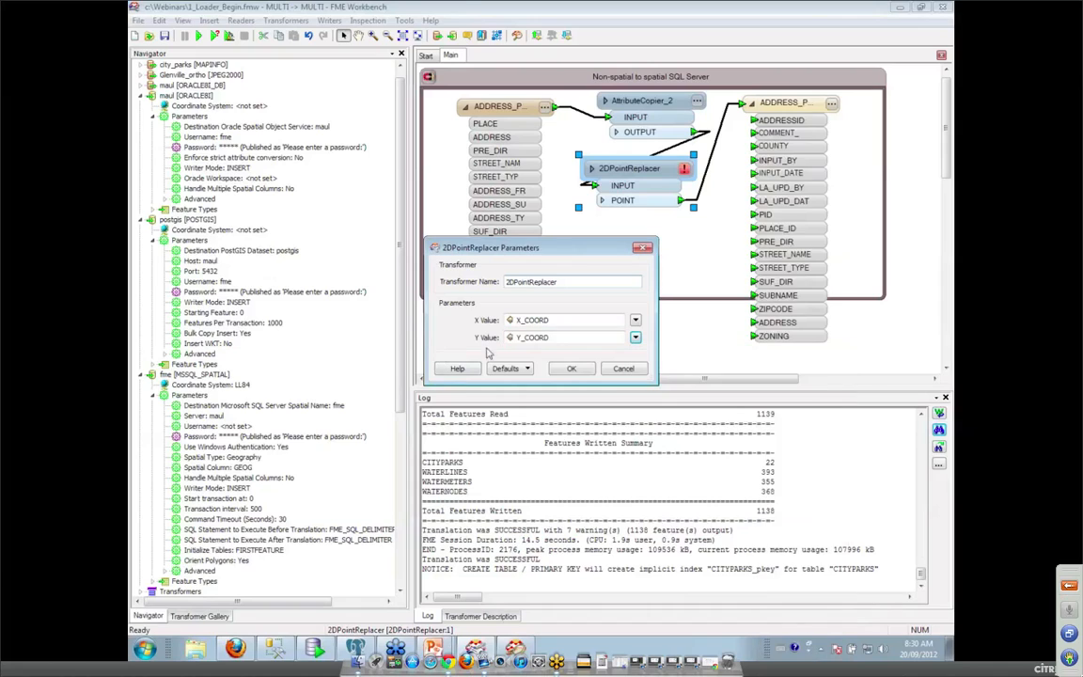
left_click(571, 370)
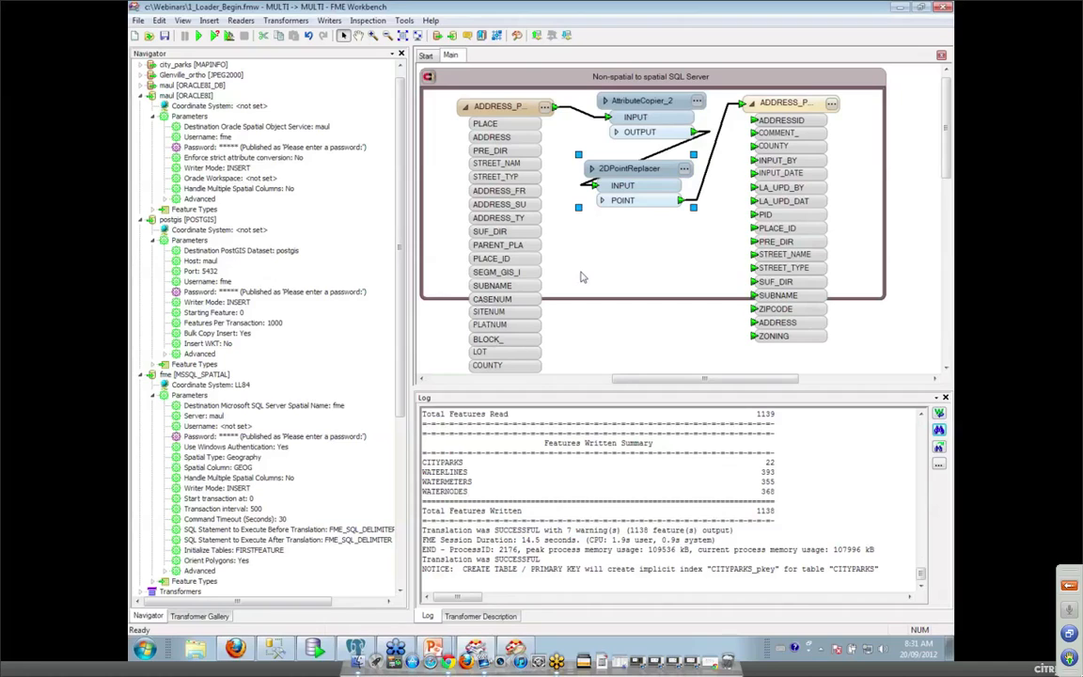
type("ge")
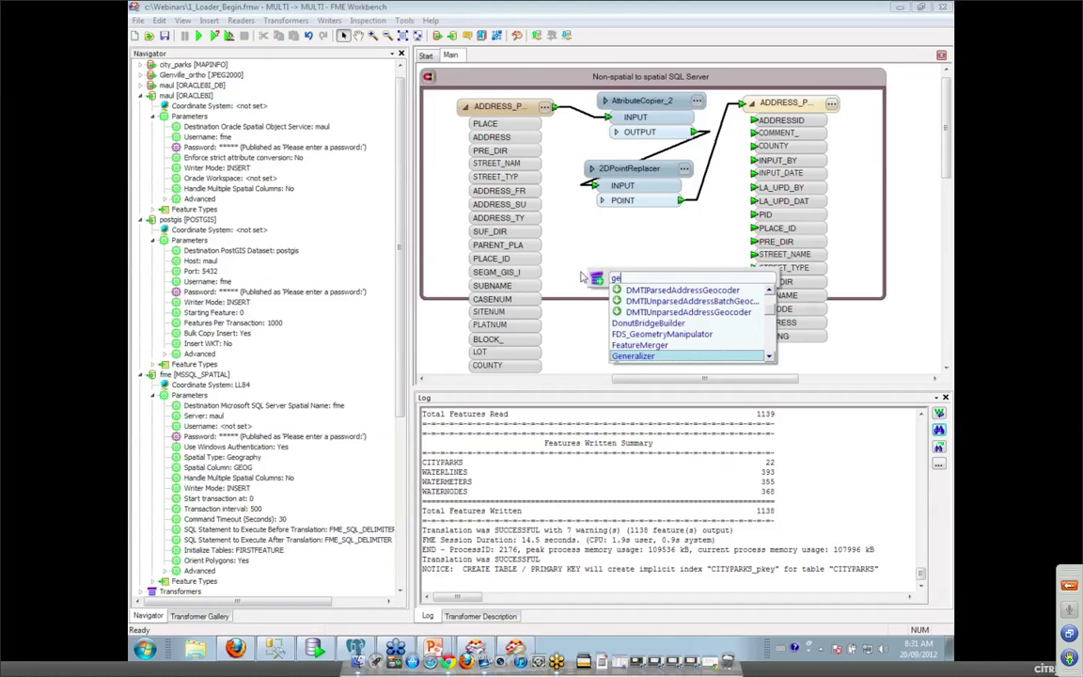
type("o")
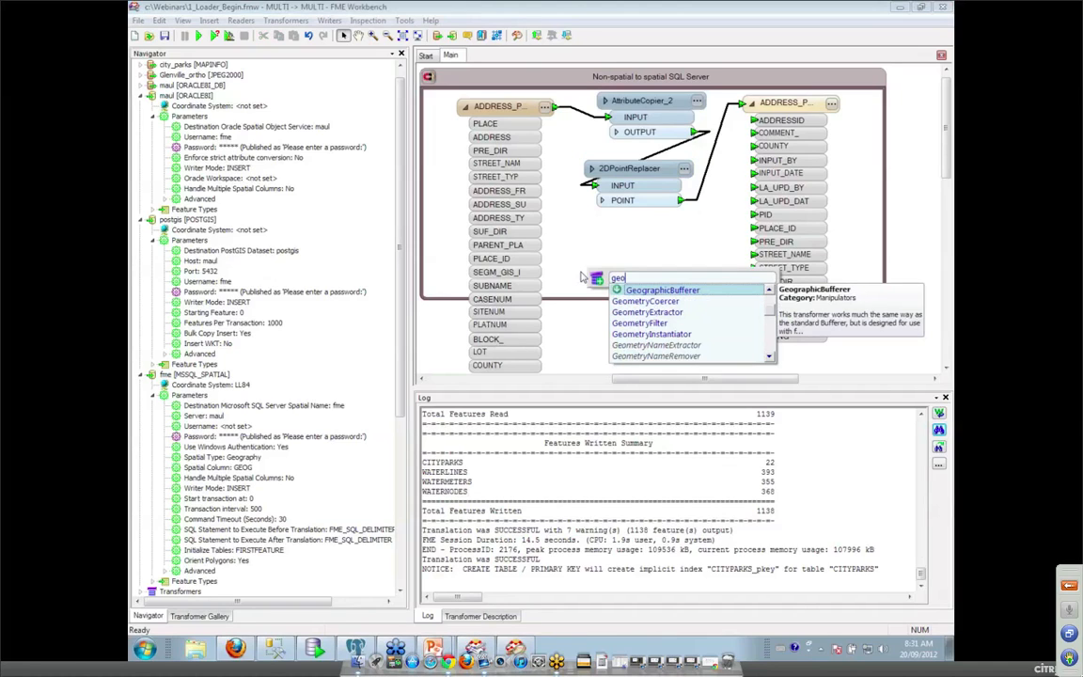
type("c")
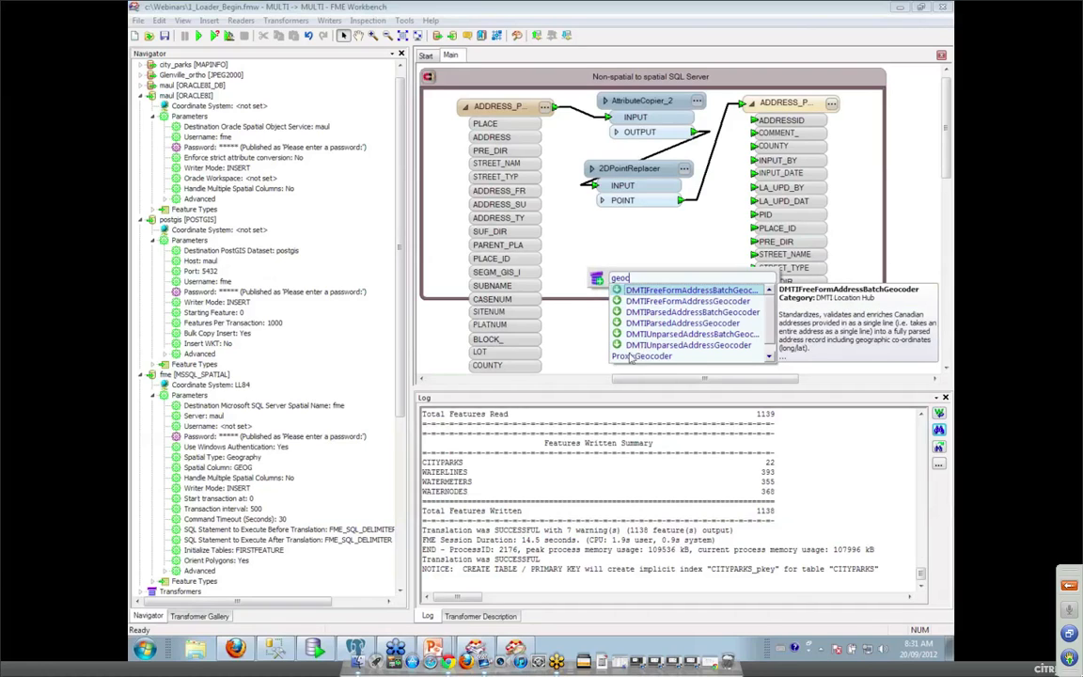
left_click(568, 222)
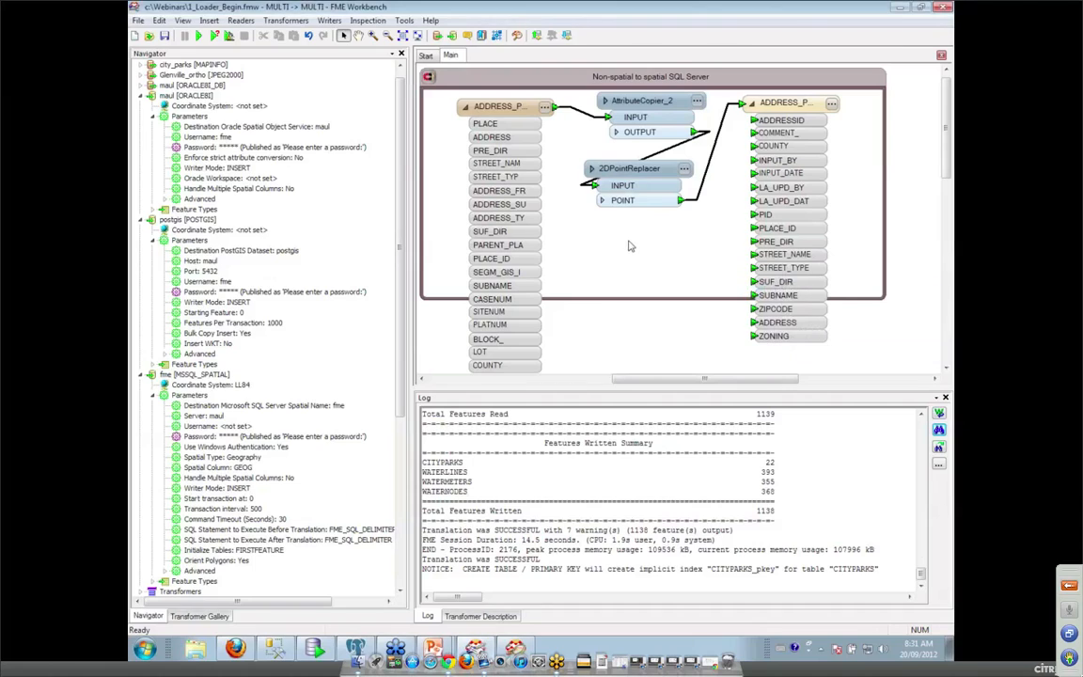
left_click(693, 204)
left_click(315, 649)
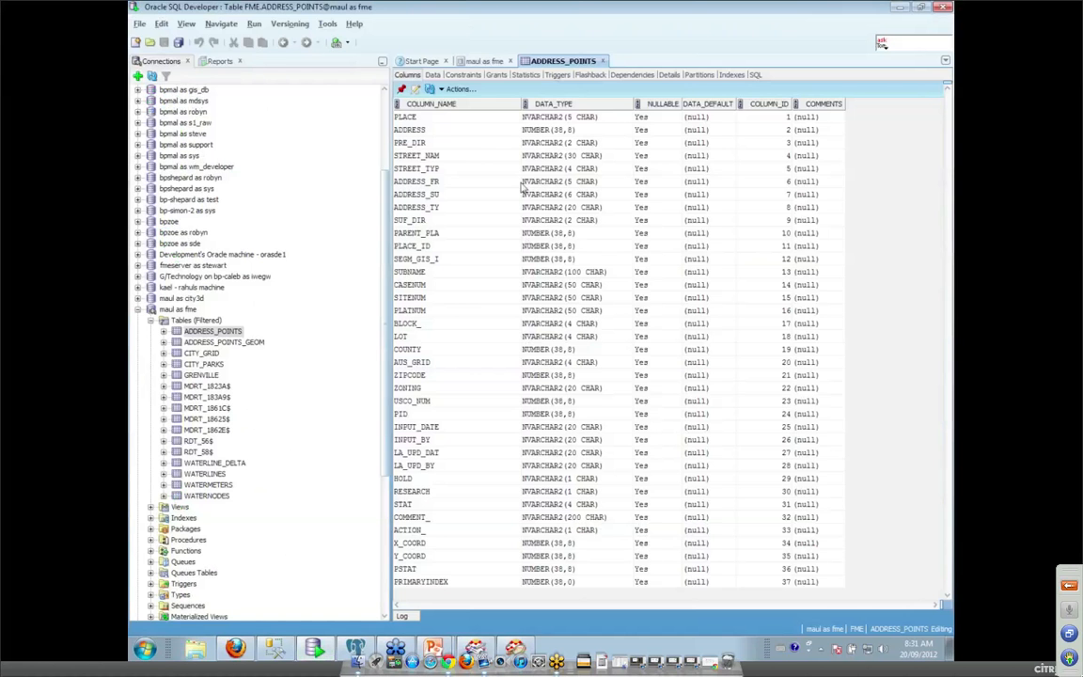
left_click(433, 76)
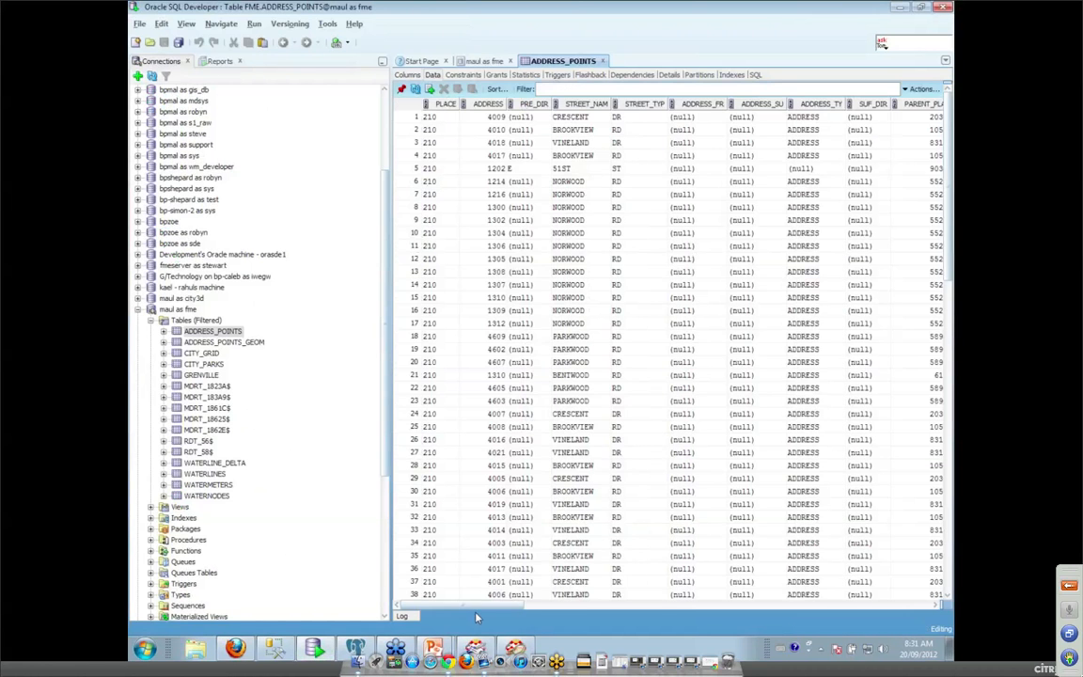
left_click_drag(477, 607, 905, 412)
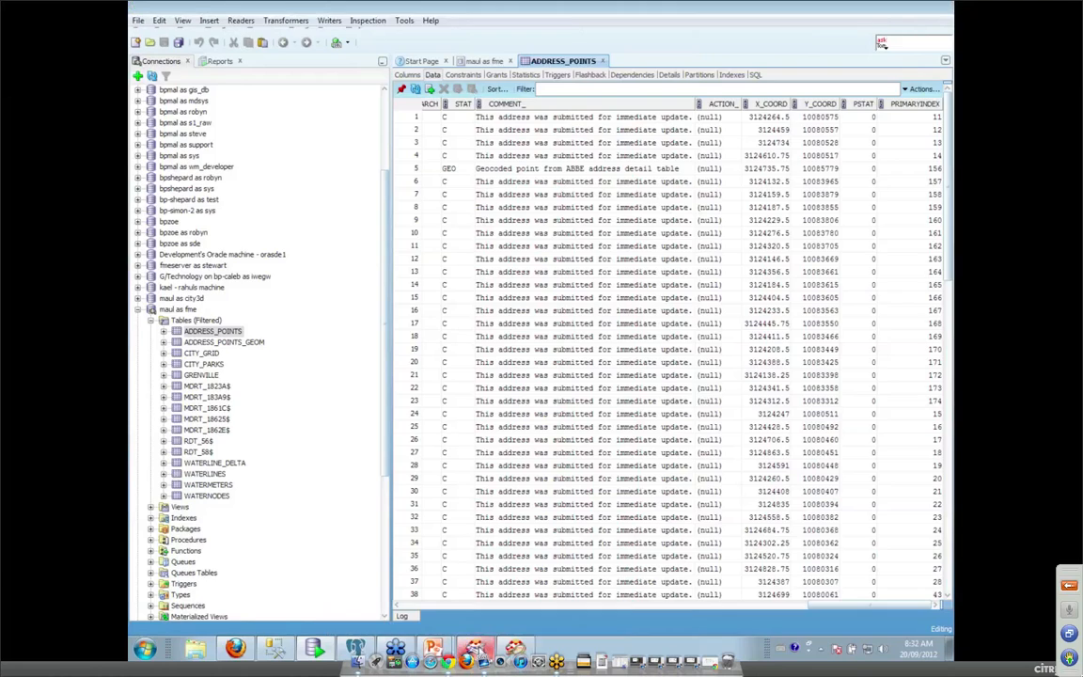
left_click(475, 649)
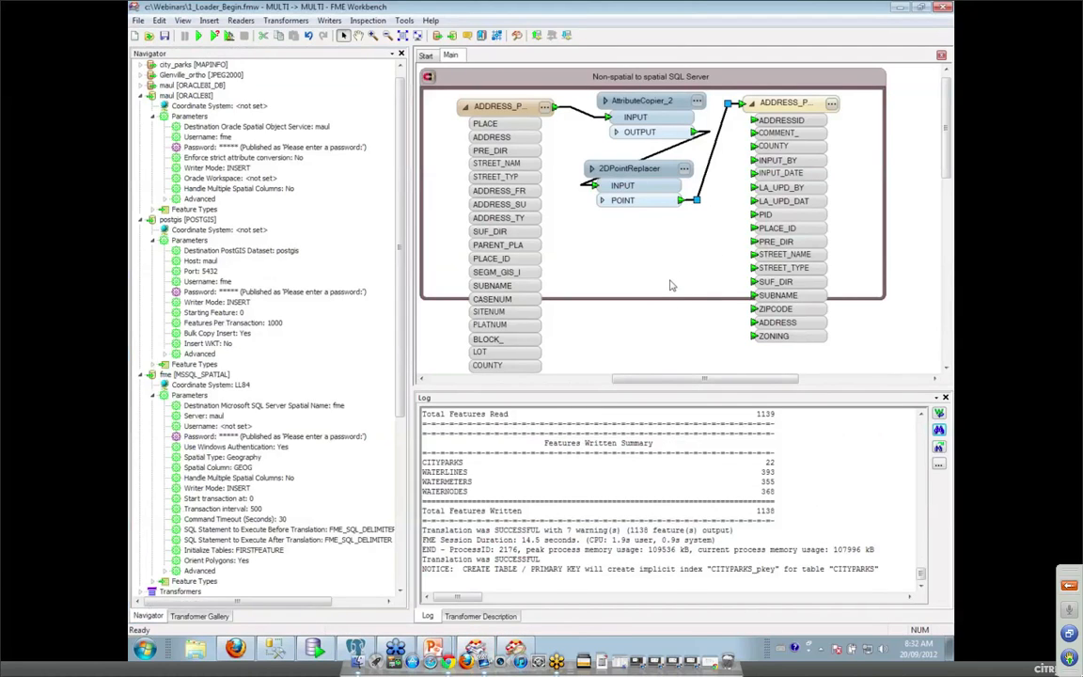
Insert a CoordinateSystemSetter on the link from 2DPointReplacer to the address writer.
type("coorin")
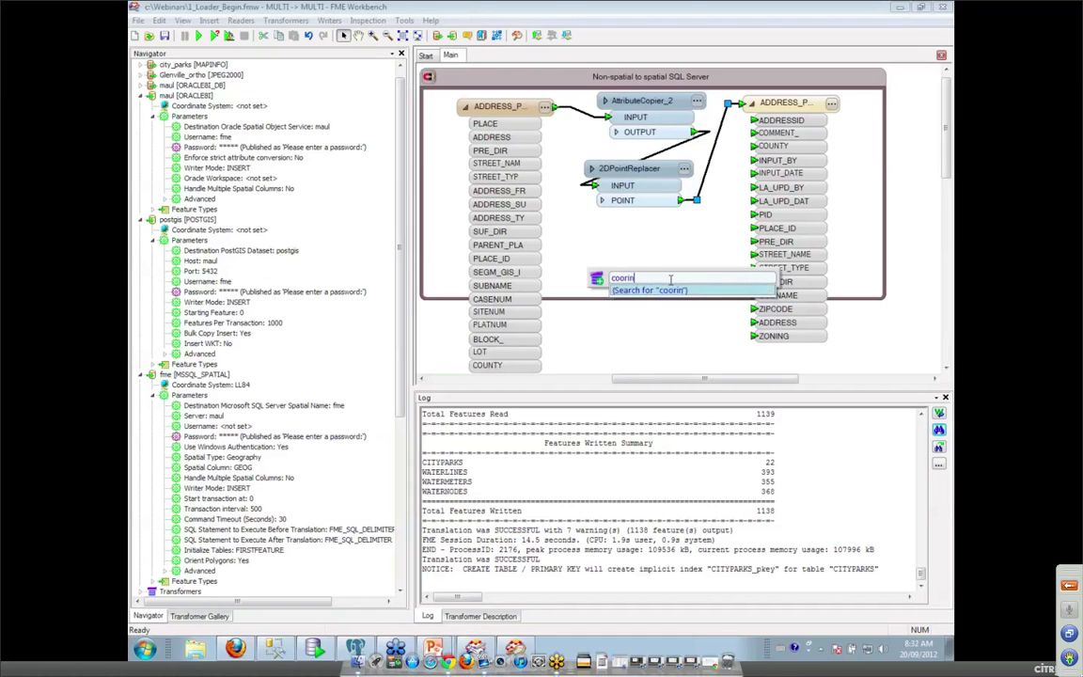
key("BackSpace")
key("BackSpace")
type("d")
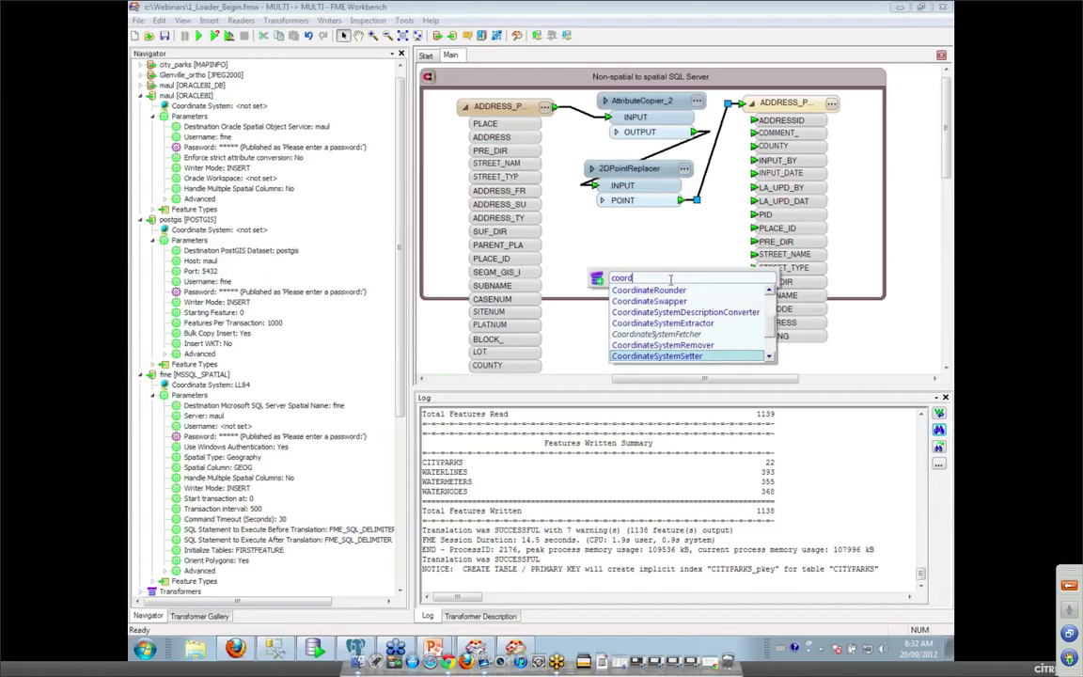
double_click(657, 356)
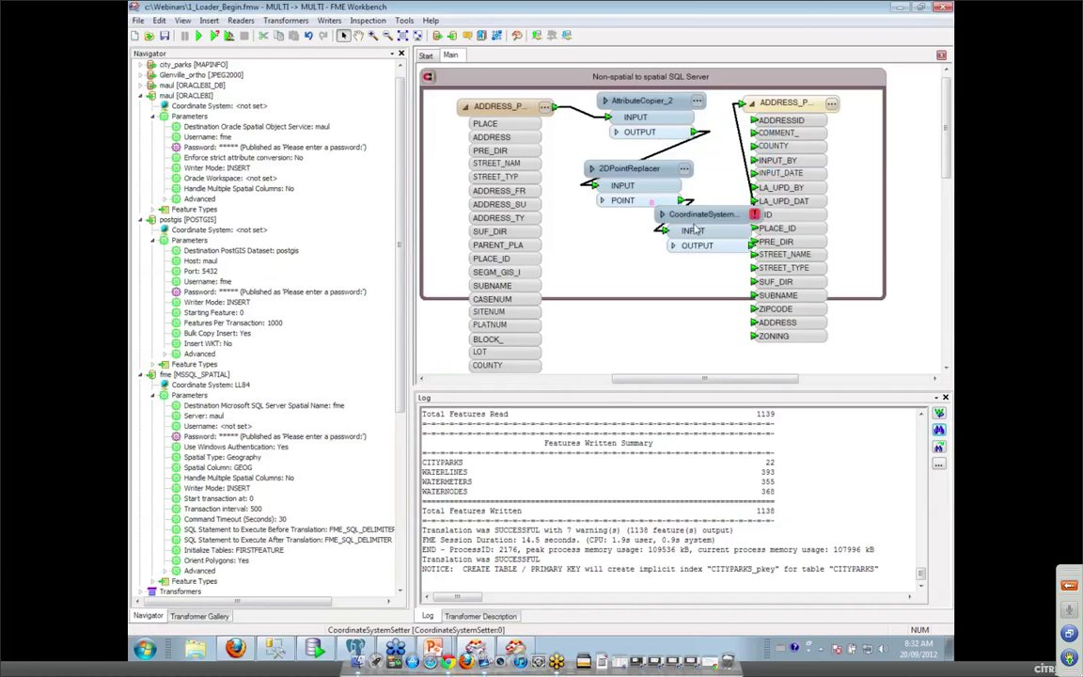
Set the CoordinateSystemSetter's coordinate system to TX83-CF.
left_click(691, 242)
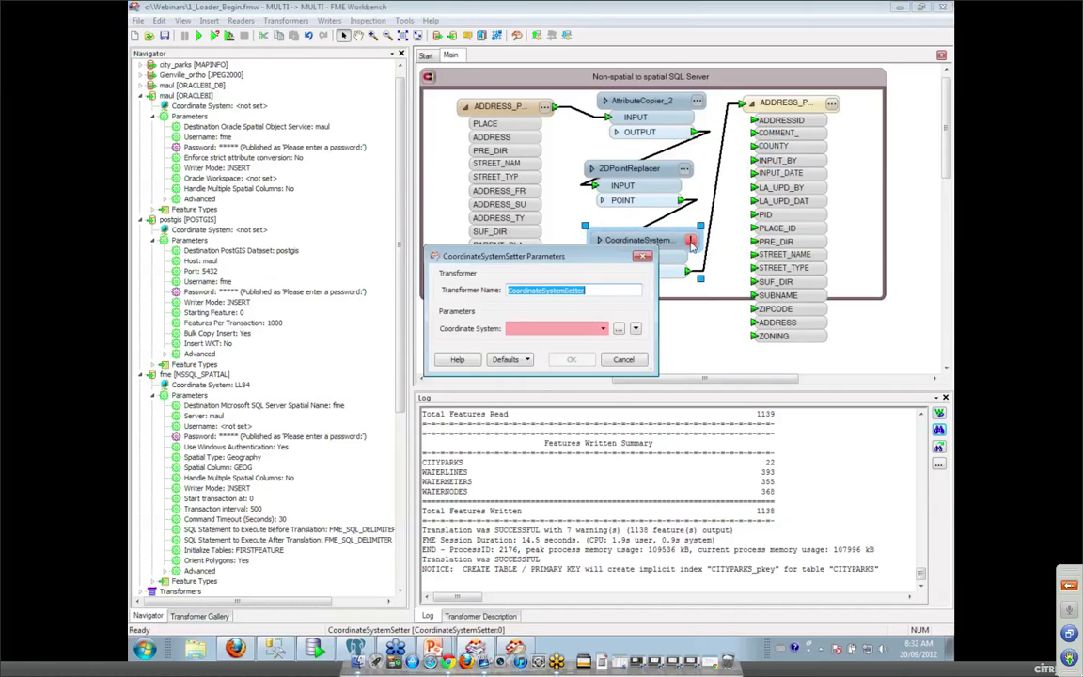
left_click(585, 328)
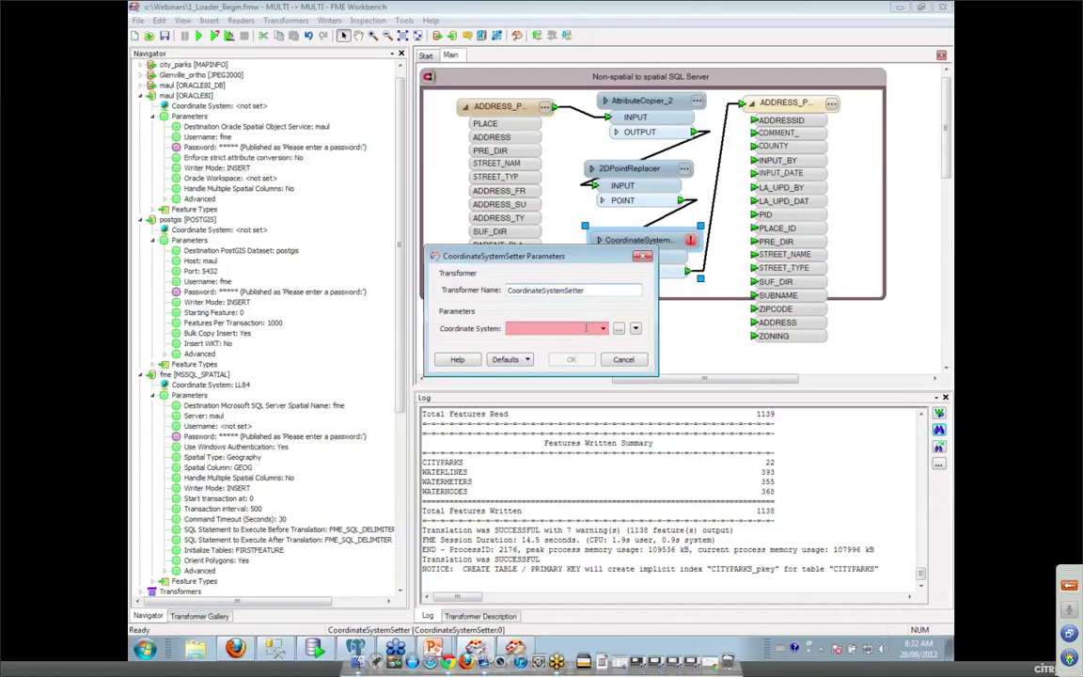
type("tx")
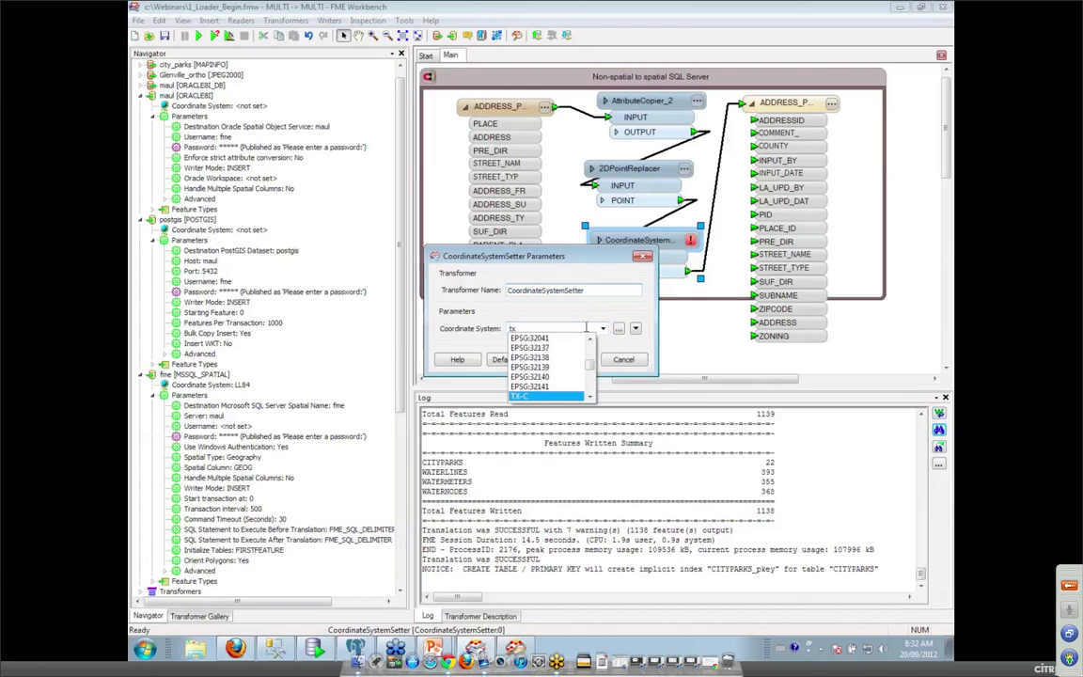
type("83-cf")
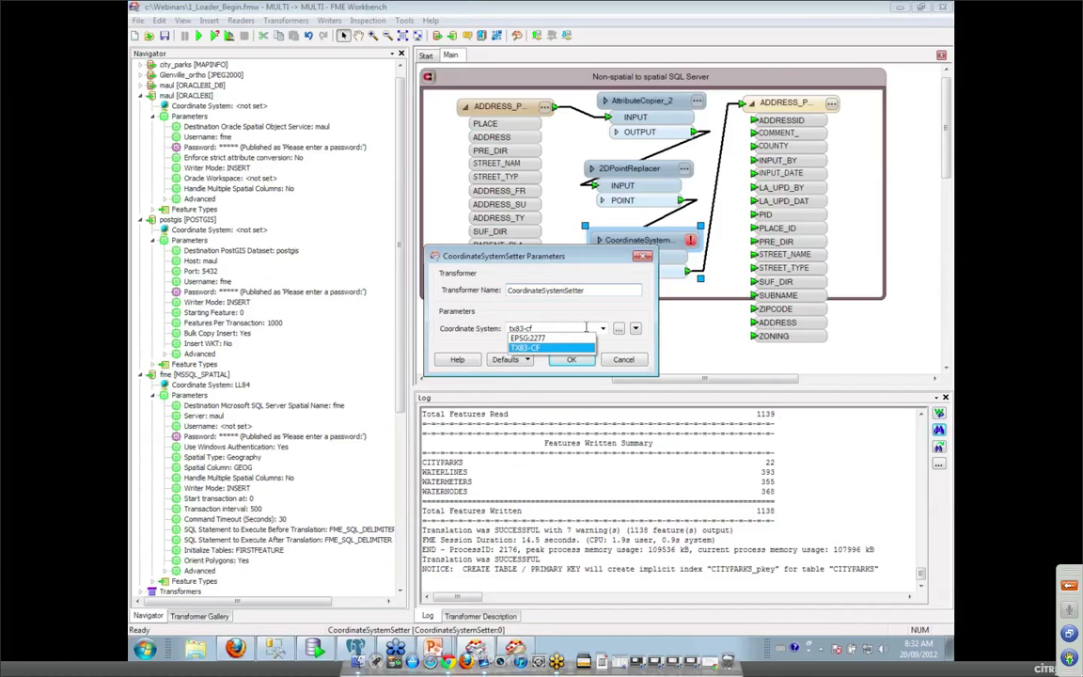
left_click(580, 346)
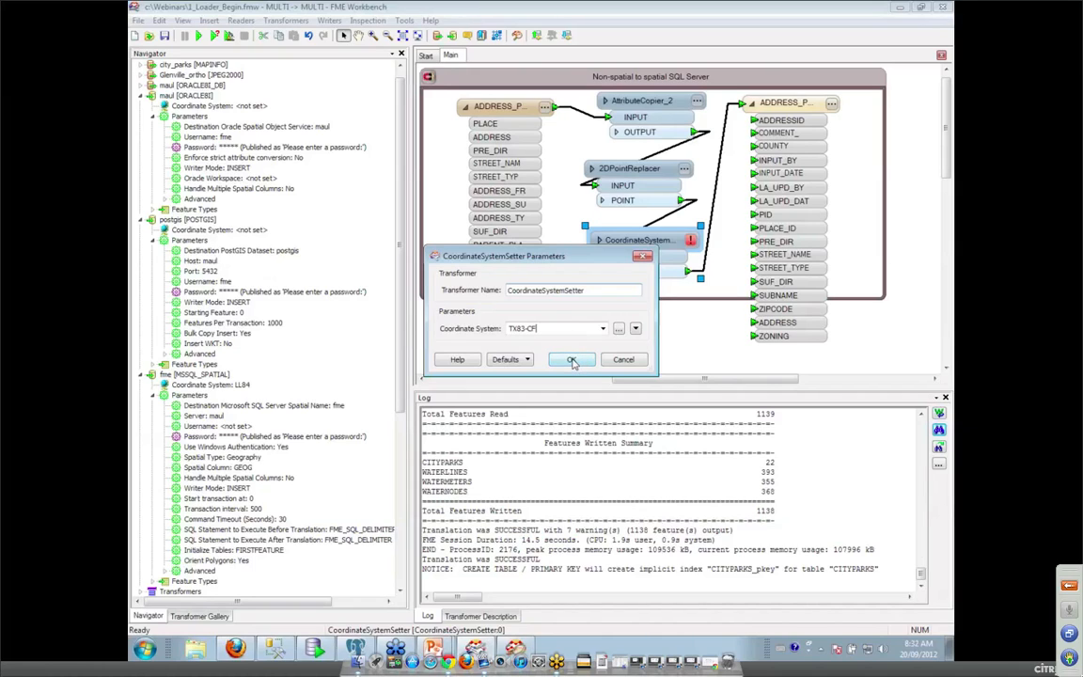
left_click(572, 361)
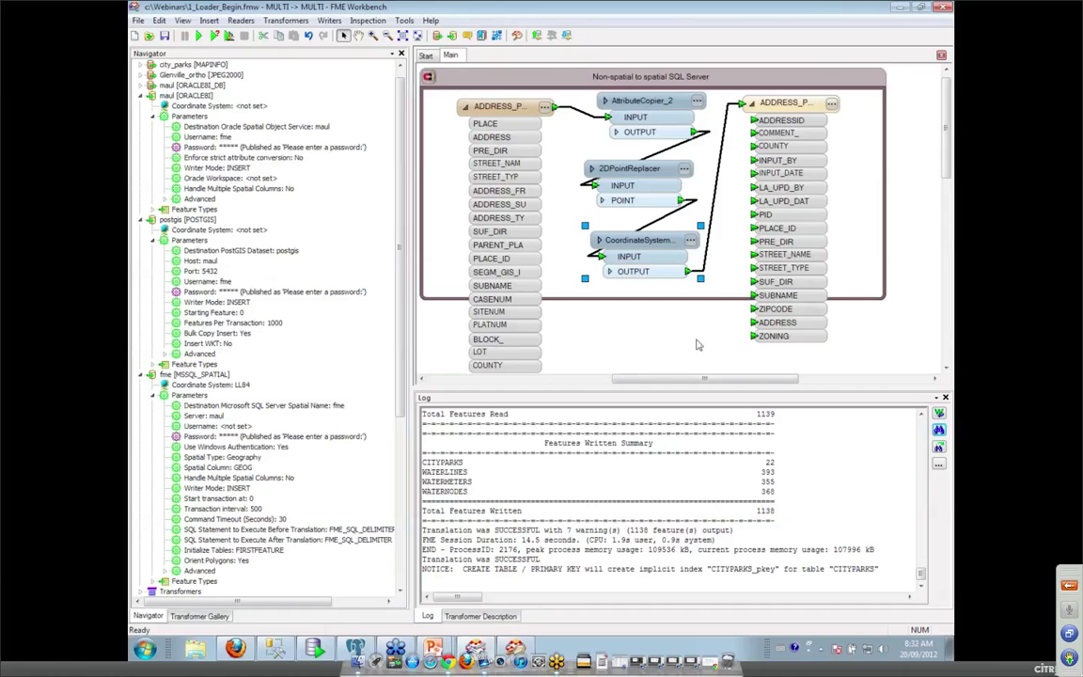
In SQL Server Management Studio, query the top 5000 rows of ADDRESS_POINTS_GEOG.
left_click(279, 655)
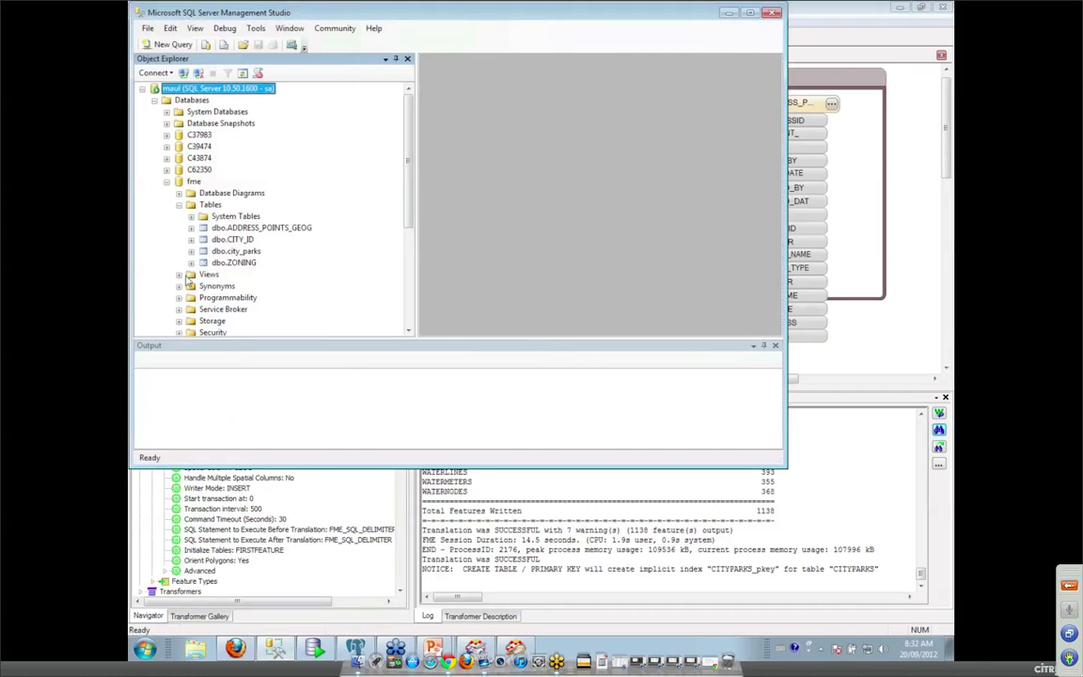
left_click(233, 230)
right_click(231, 230)
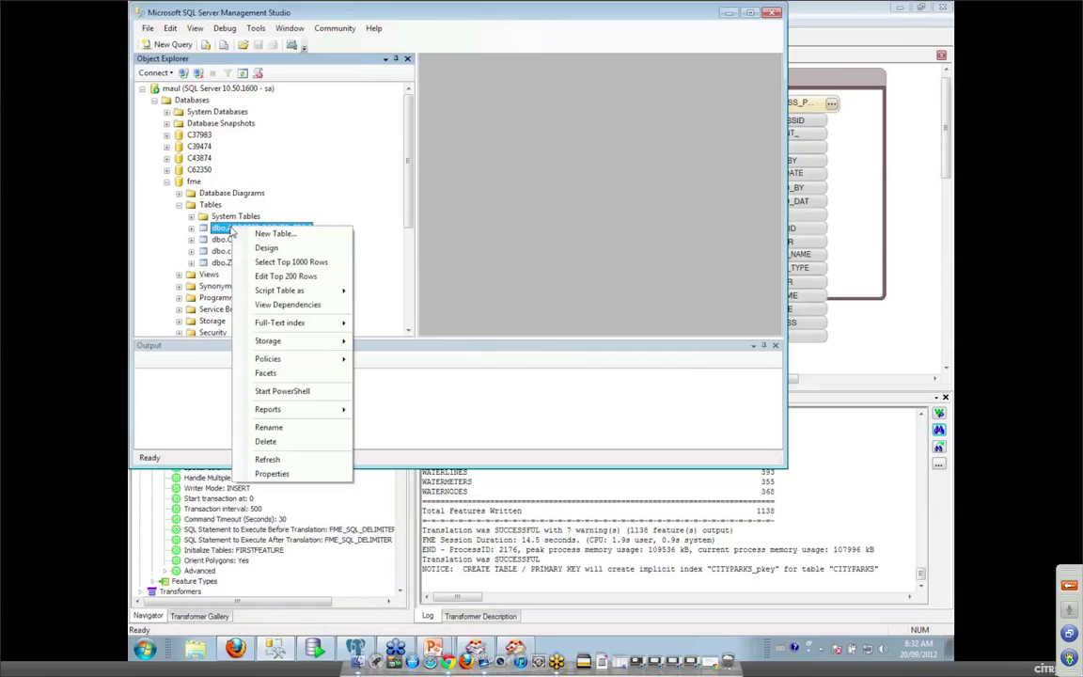
left_click(280, 261)
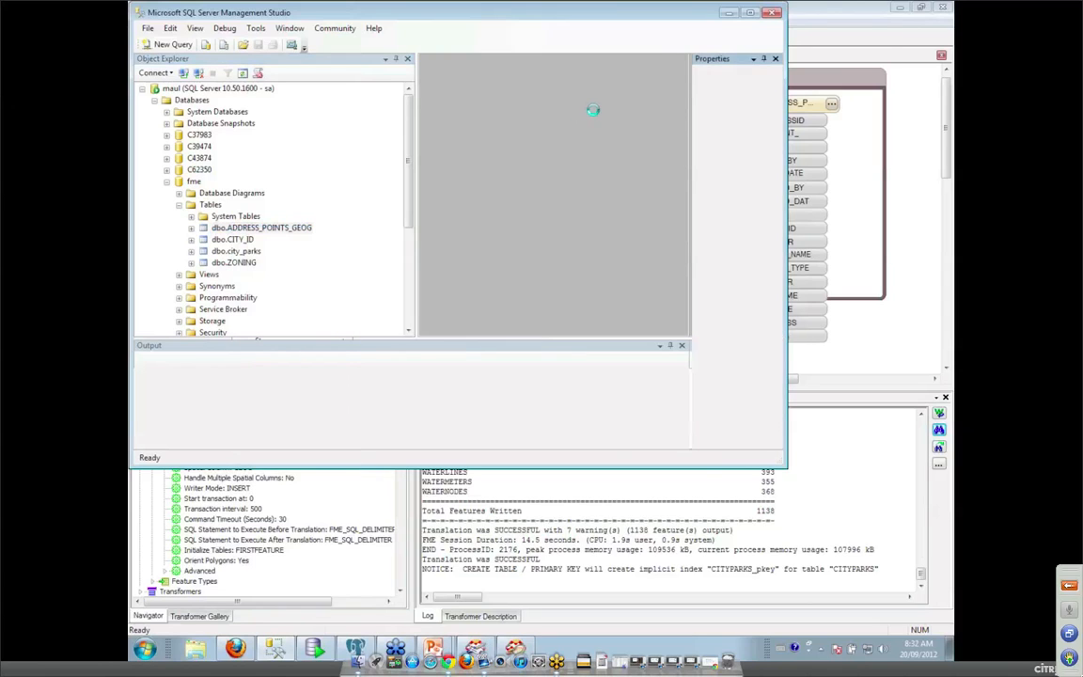
left_click(500, 99)
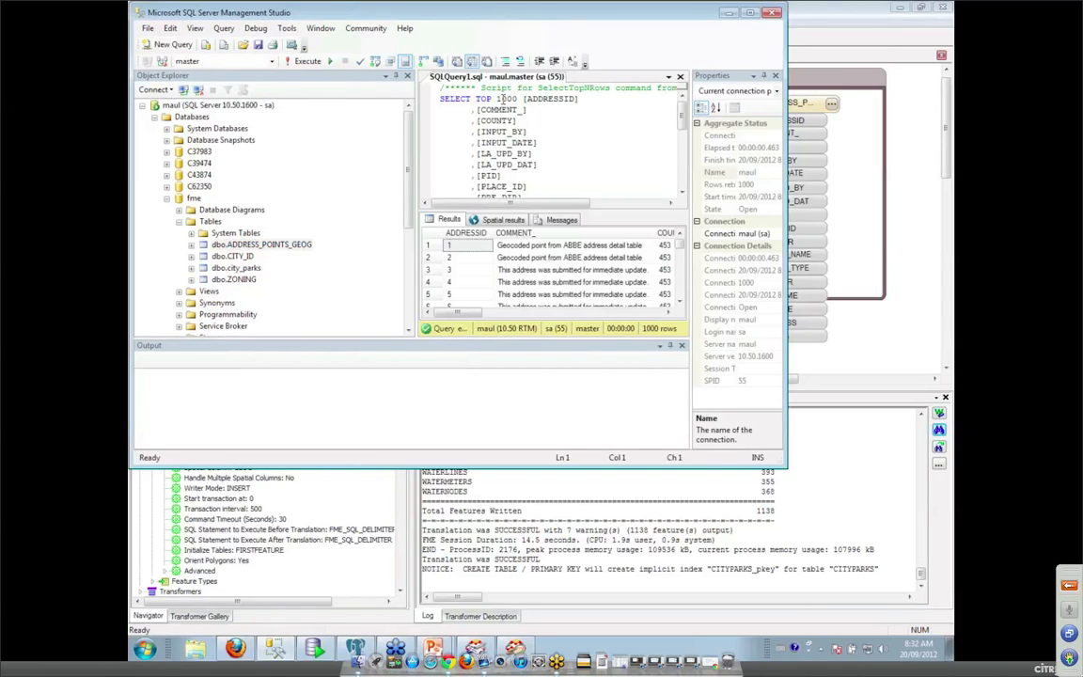
key("BackSpace")
type("5")
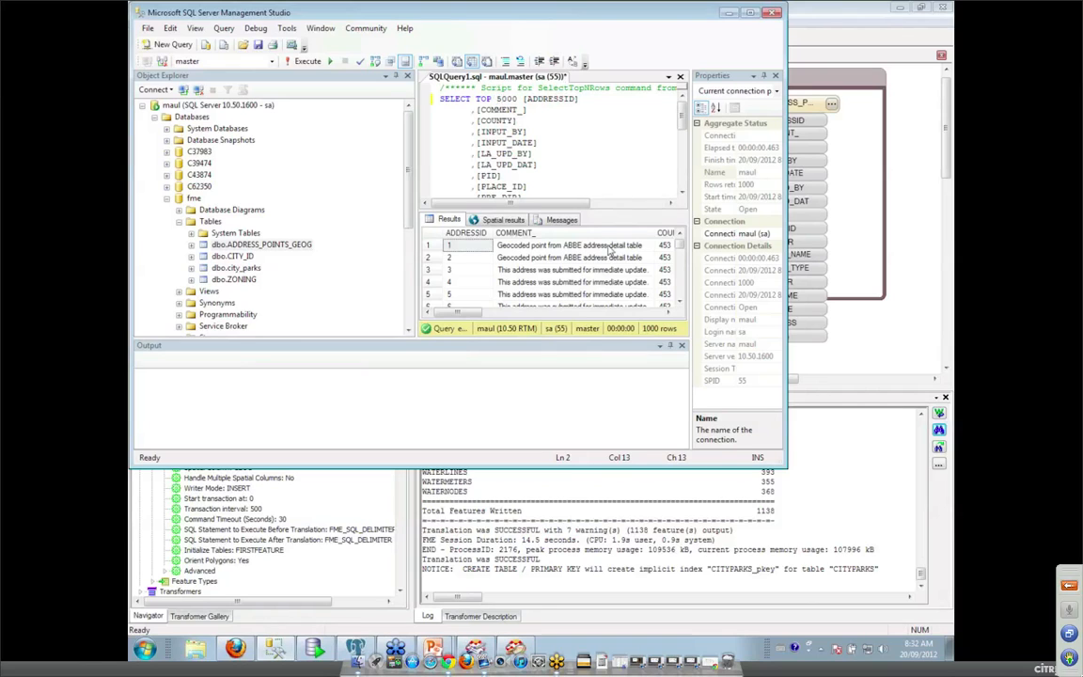
left_click(309, 63)
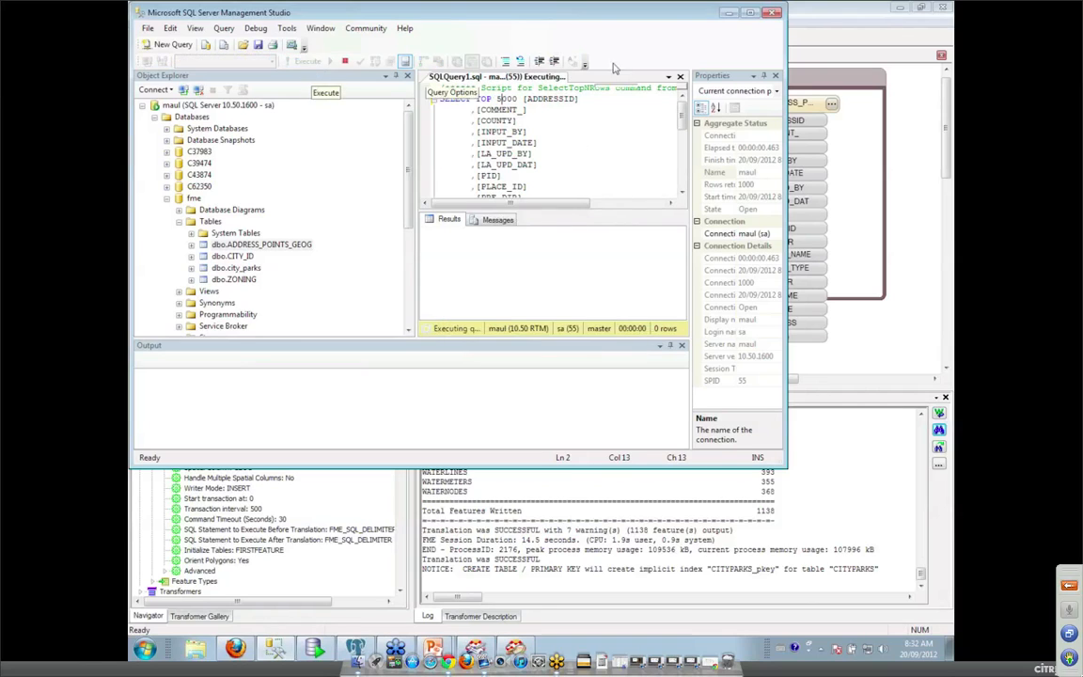
Show the results on the Spatial results map, zoom into the points, and return to FME.
left_click(750, 13)
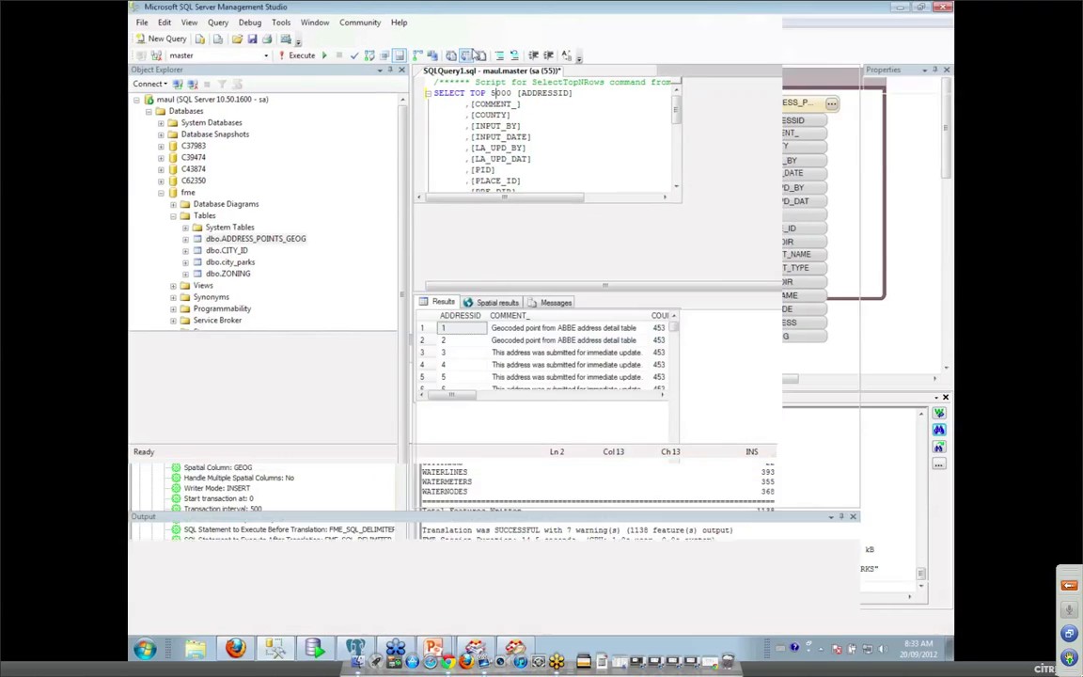
left_click(501, 304)
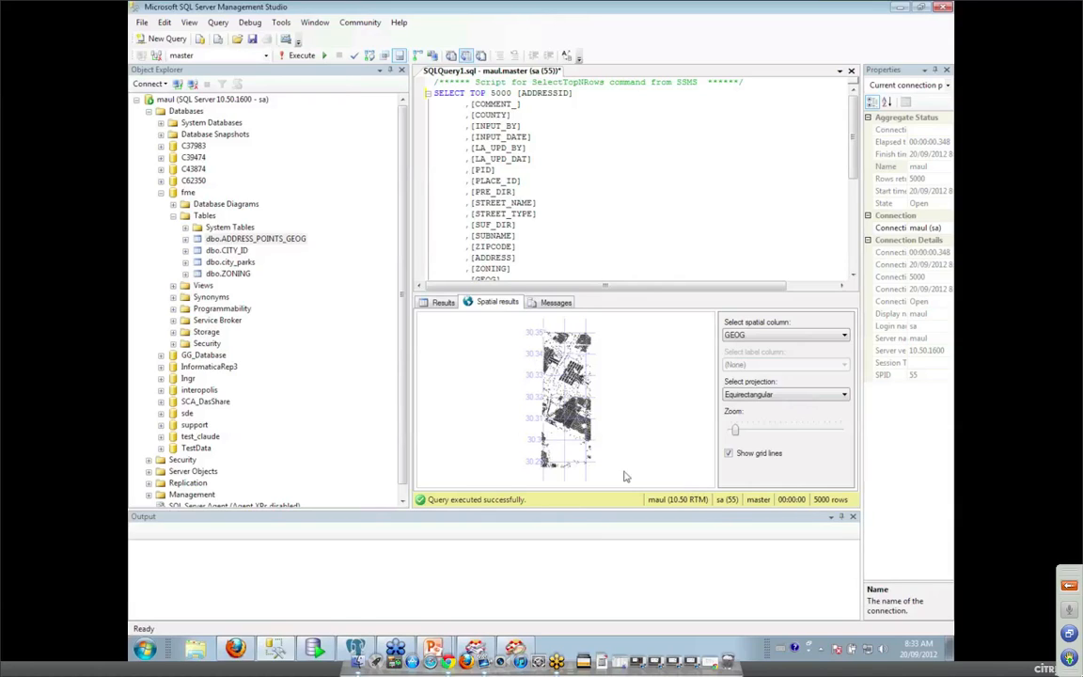
left_click_drag(737, 430, 768, 429)
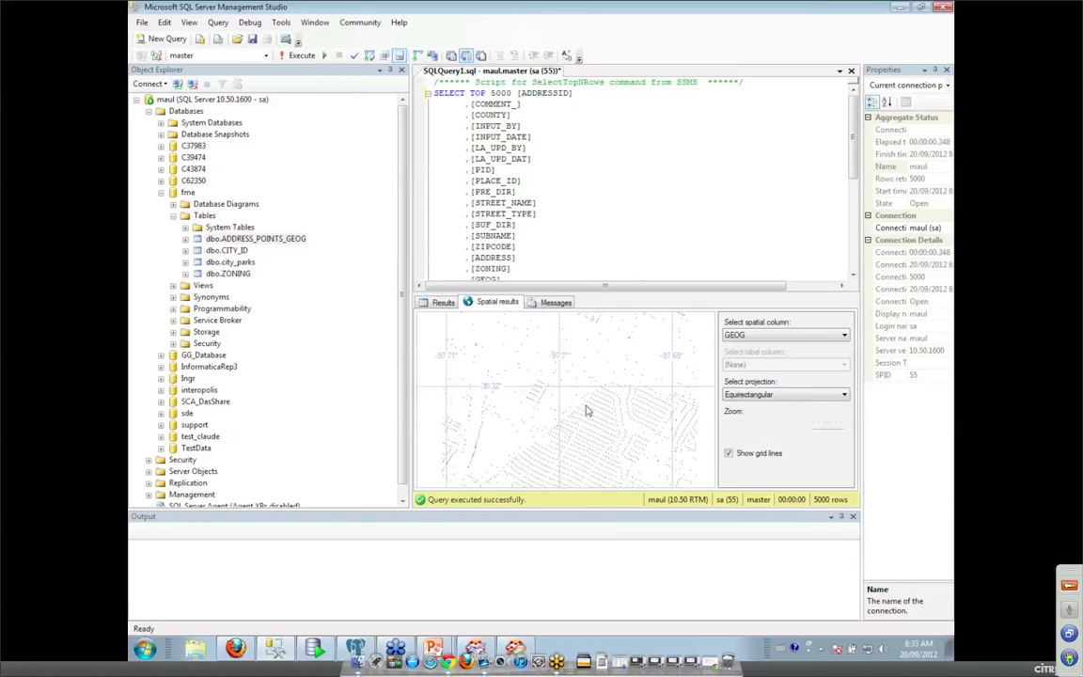
mouse_move(585, 411)
mouse_move(475, 649)
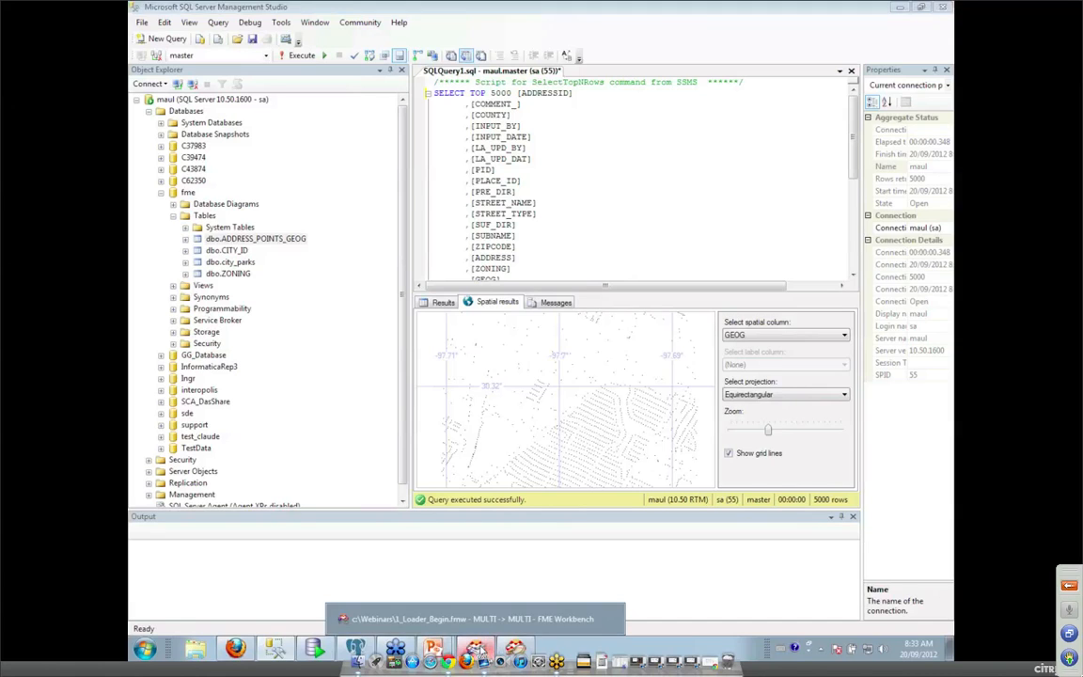
left_click(428, 562)
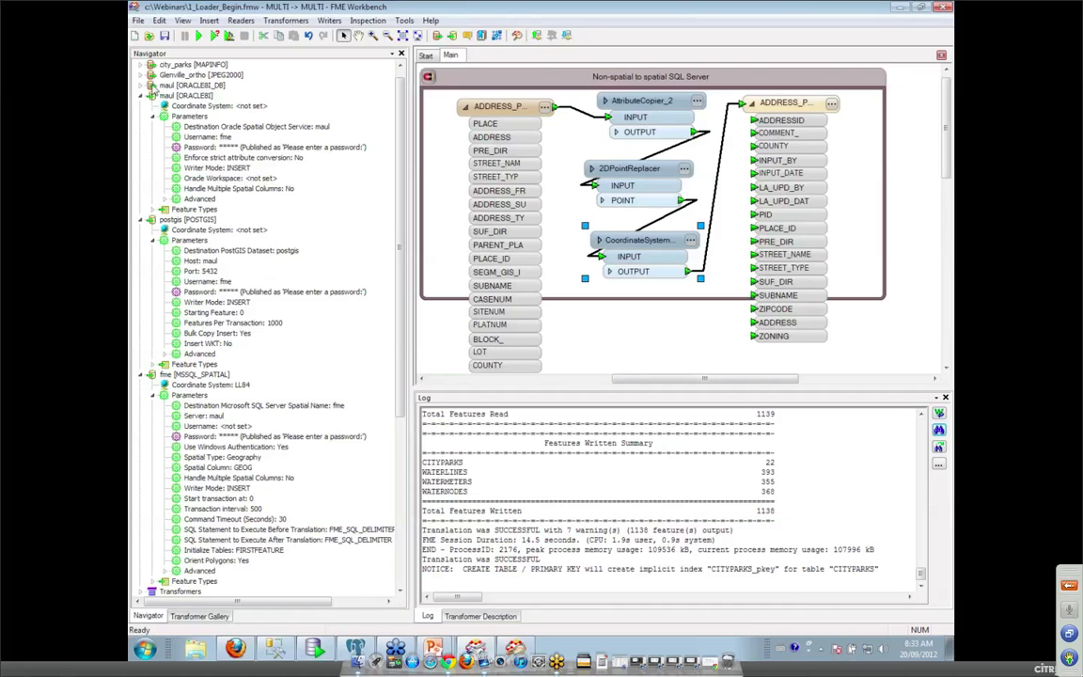
Set the maul reader's WHERE Clause parameter to STAT<>'INAC' to exclude inactive address points.
scroll(143, 89, "down", 5)
scroll(143, 89, "down", 2)
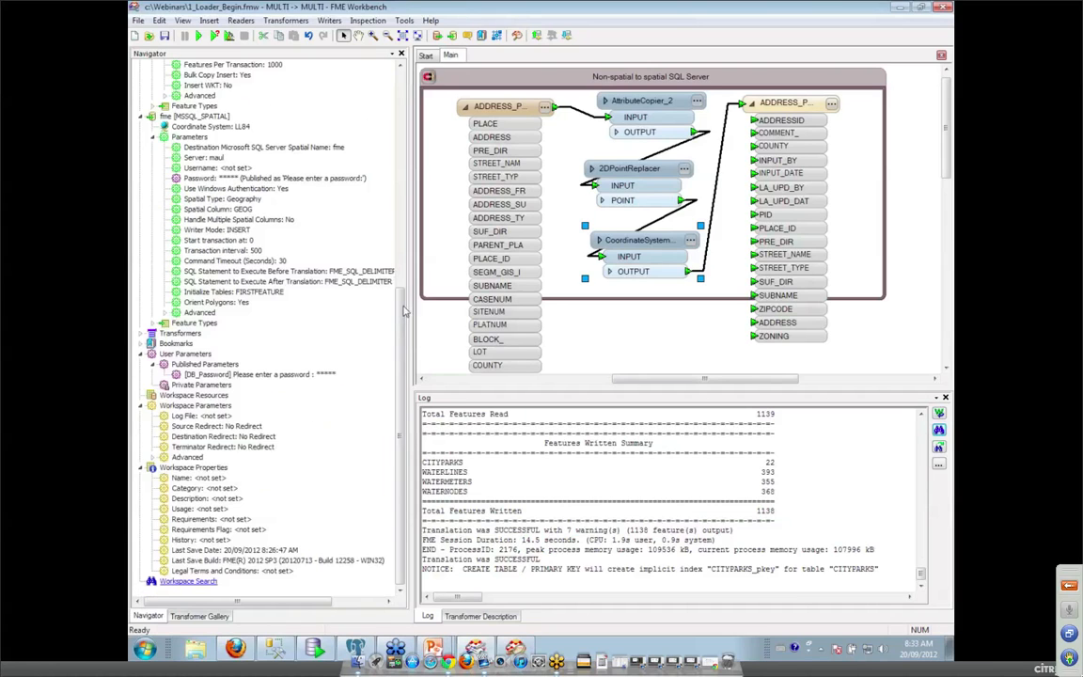
left_click_drag(403, 305, 404, 236)
scroll(229, 178, "up", 8)
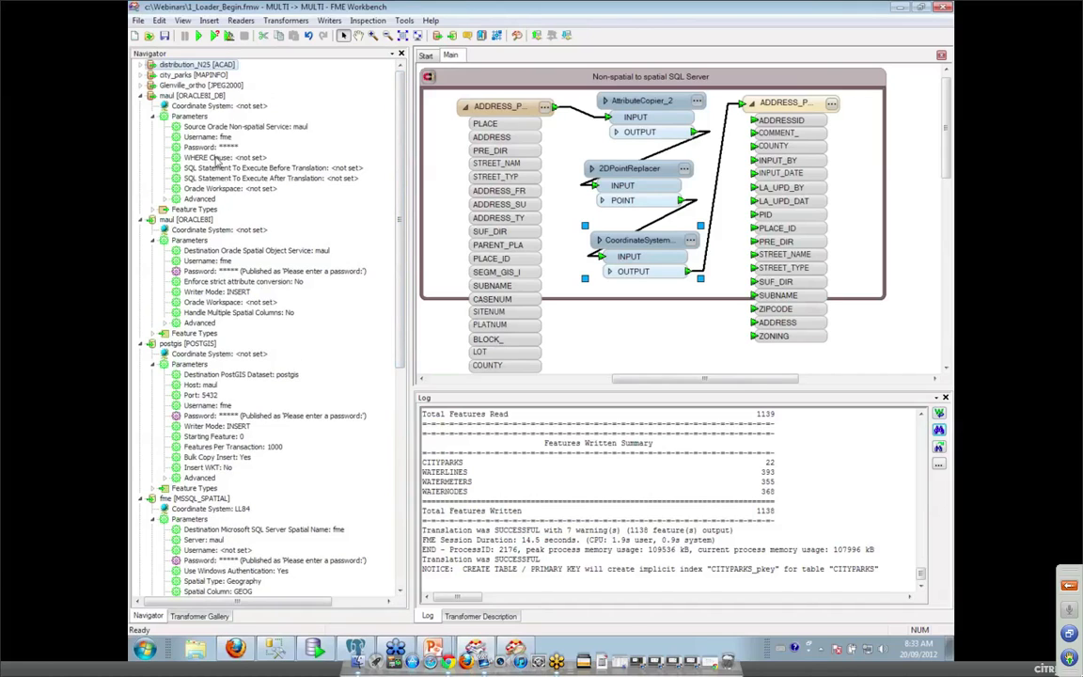
right_click(240, 158)
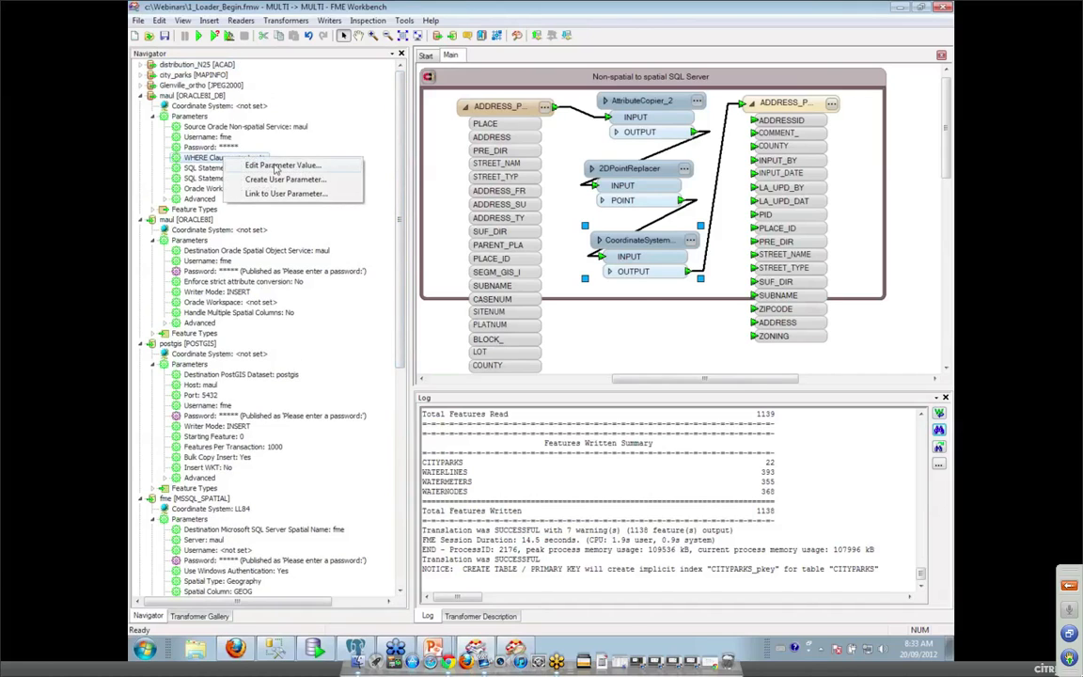
left_click(279, 166)
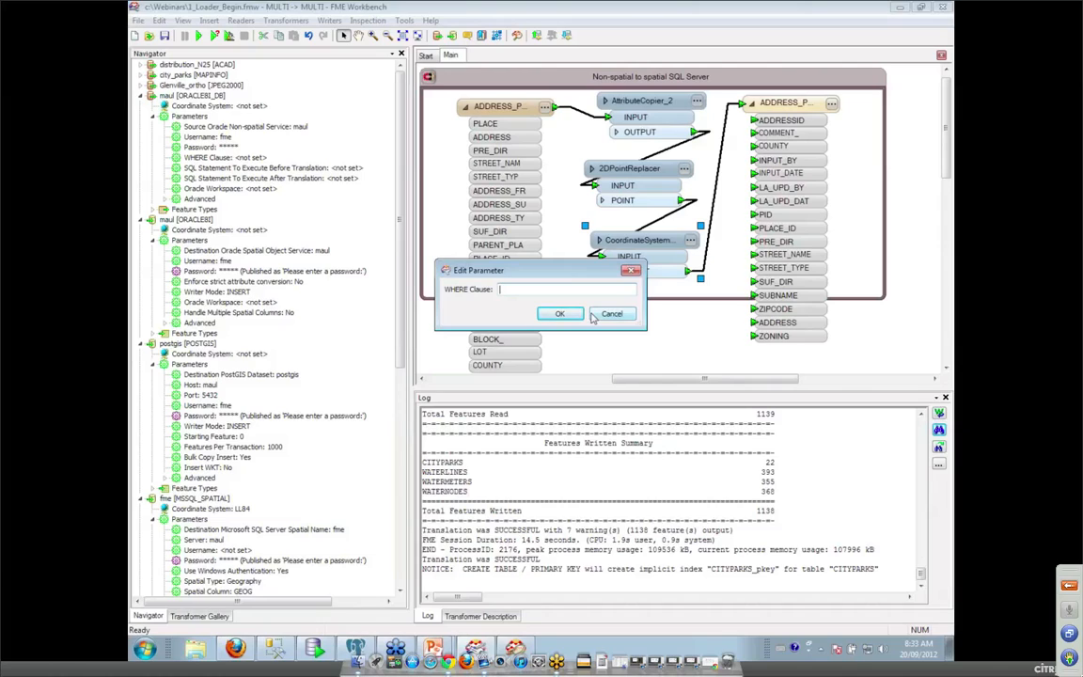
type("STAT=")
key("BackSpace")
type("<>'INAC")
left_click(560, 316)
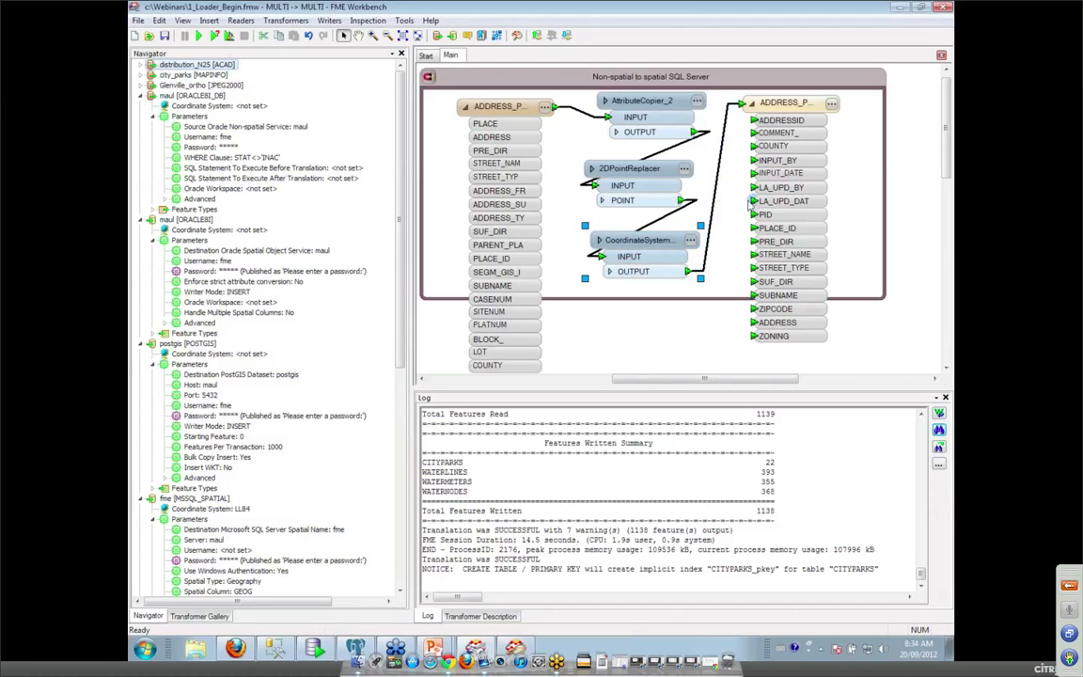
Review the ADDRESS_POINTS_GEOG writer's user attributes, their types and indexes.
left_click(833, 105)
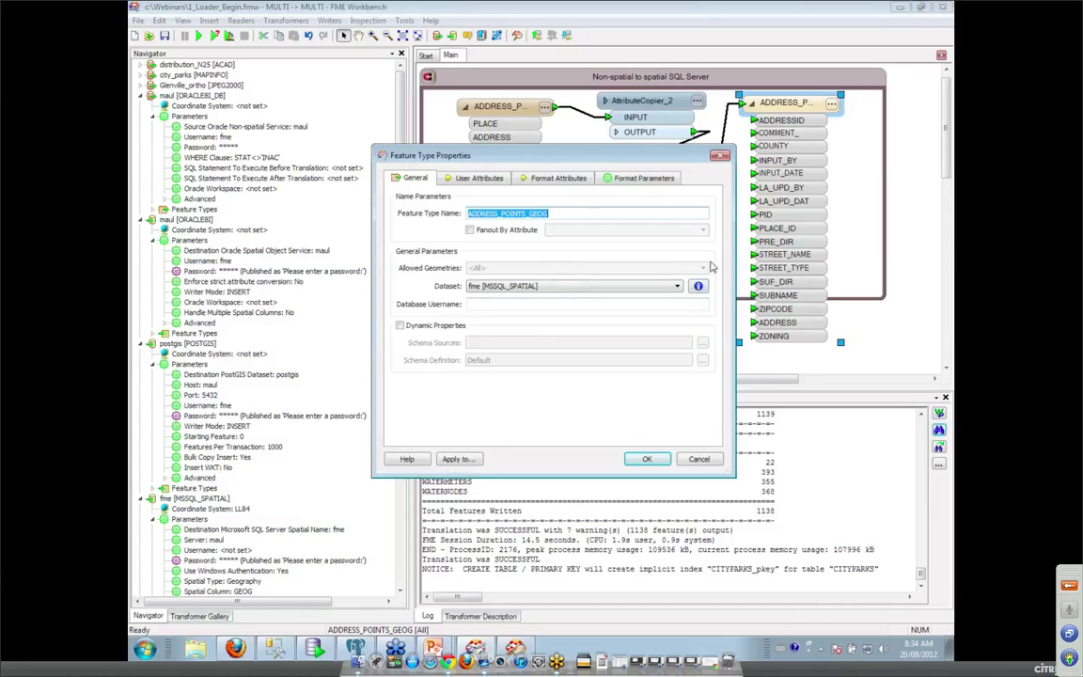
left_click(479, 178)
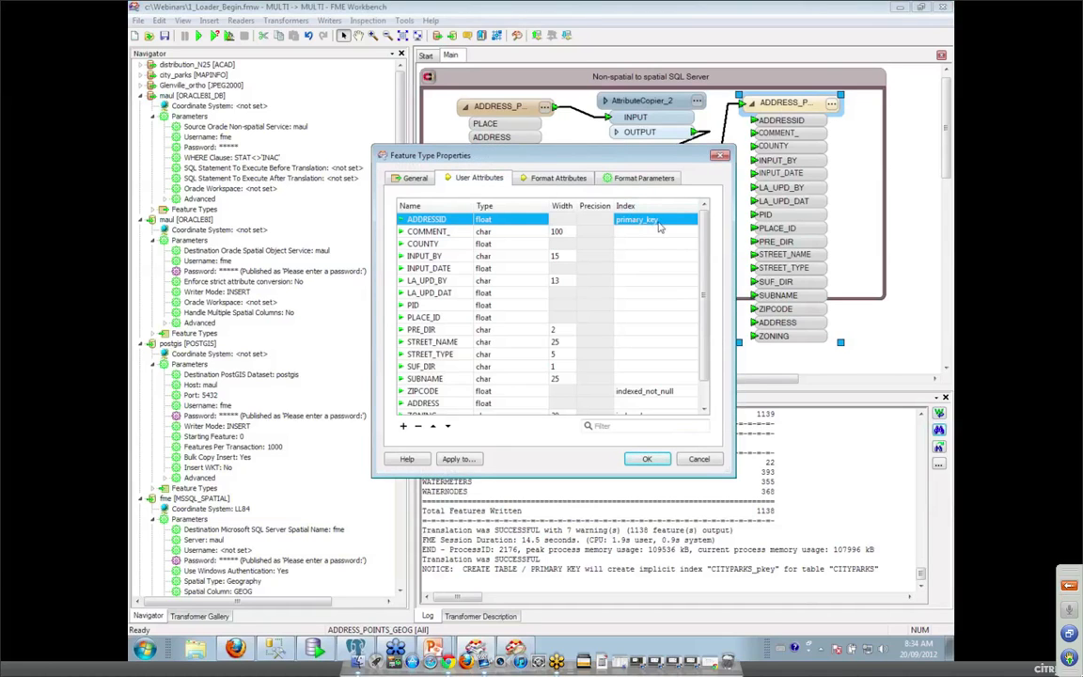
scroll(633, 282, "down", 2)
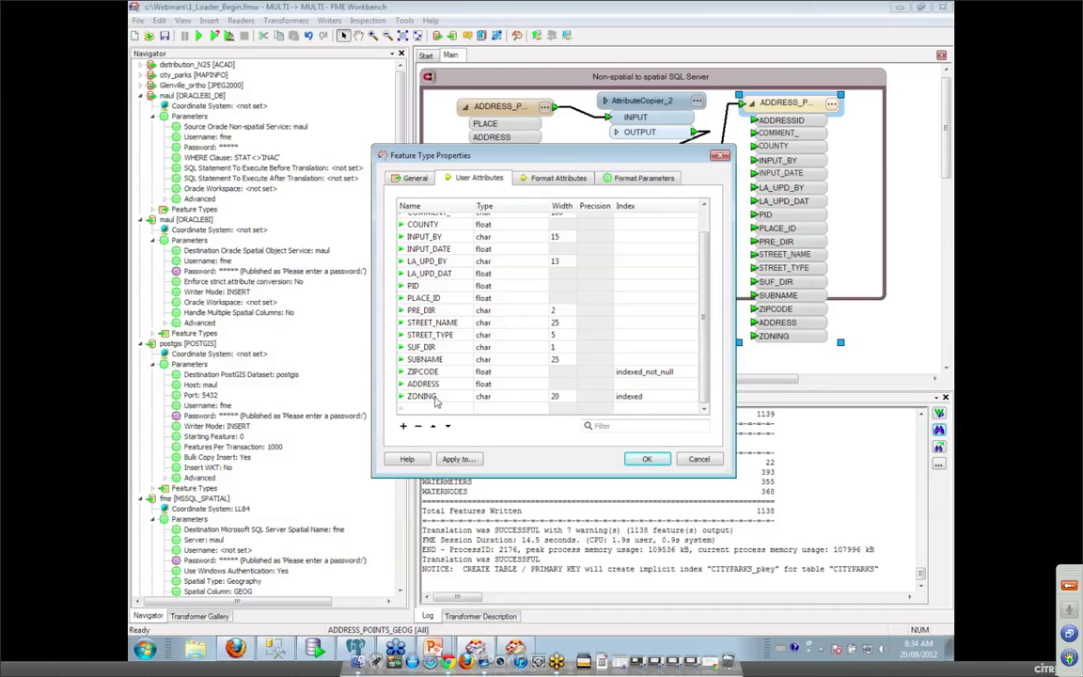
Close the writer properties unchanged and review the SQL statement executed before translation.
left_click(700, 460)
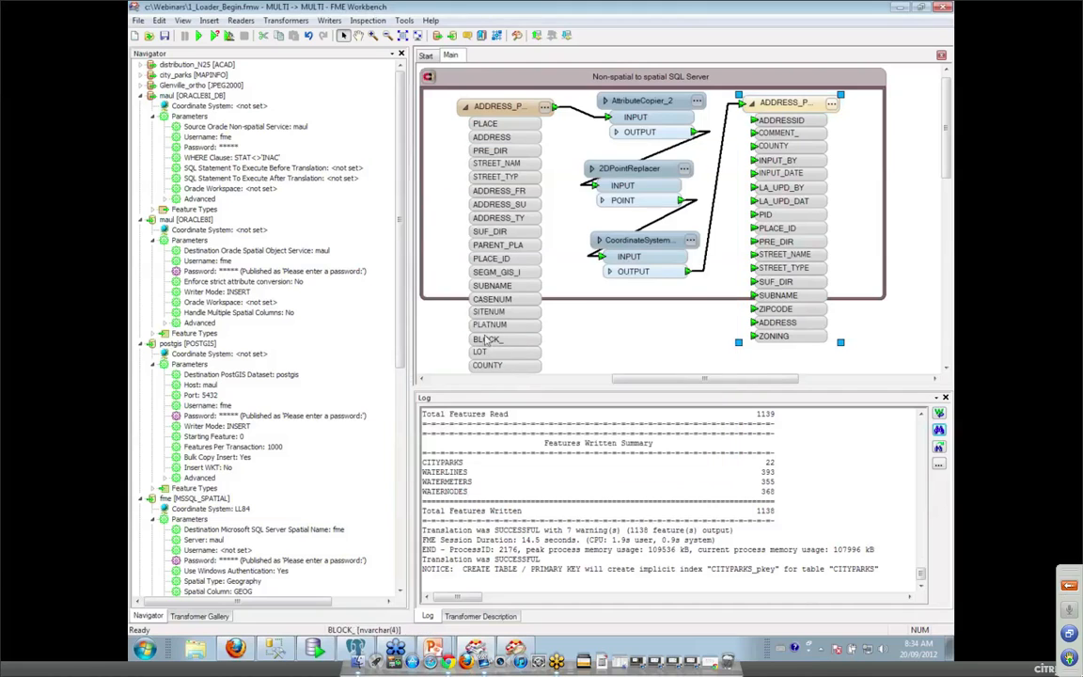
left_click_drag(402, 320, 371, 454)
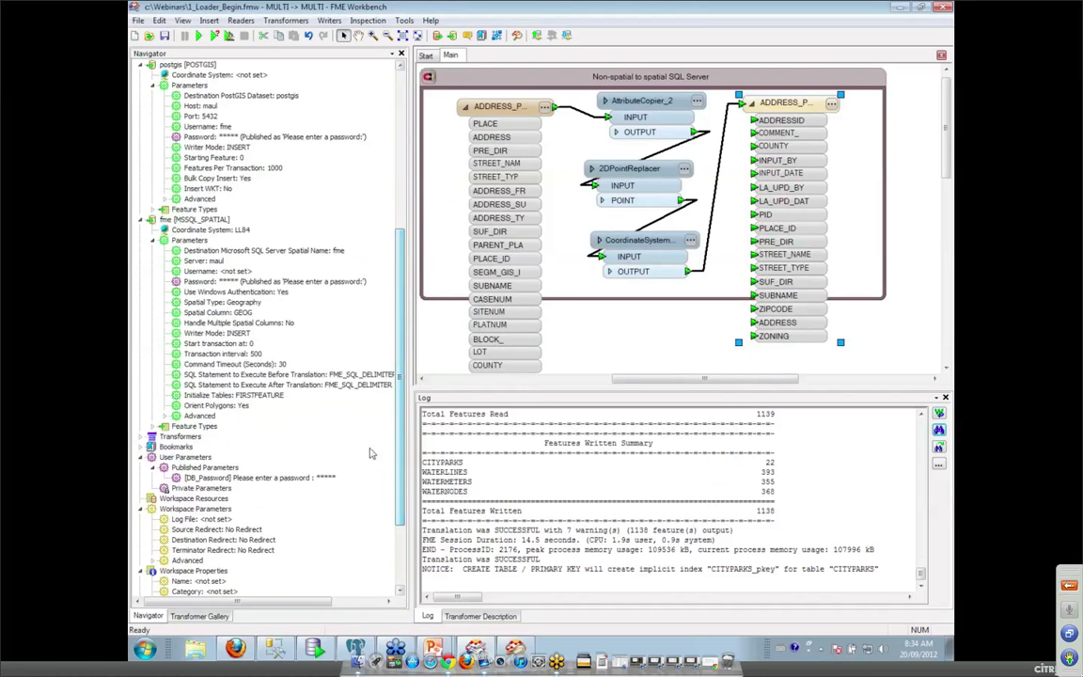
right_click(294, 375)
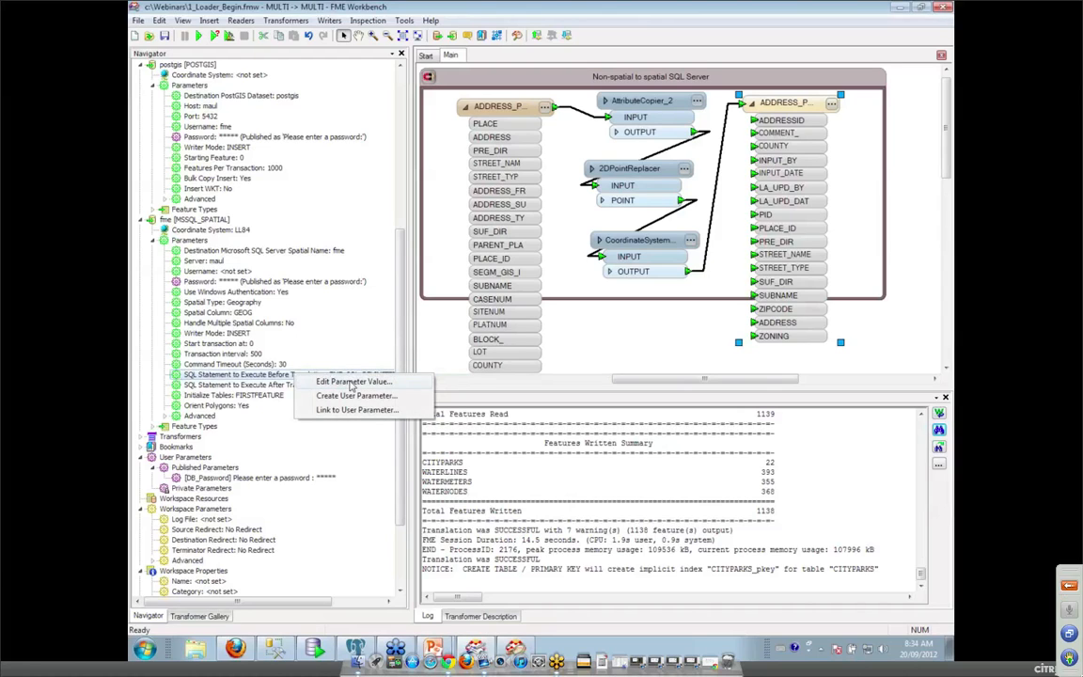
left_click(352, 382)
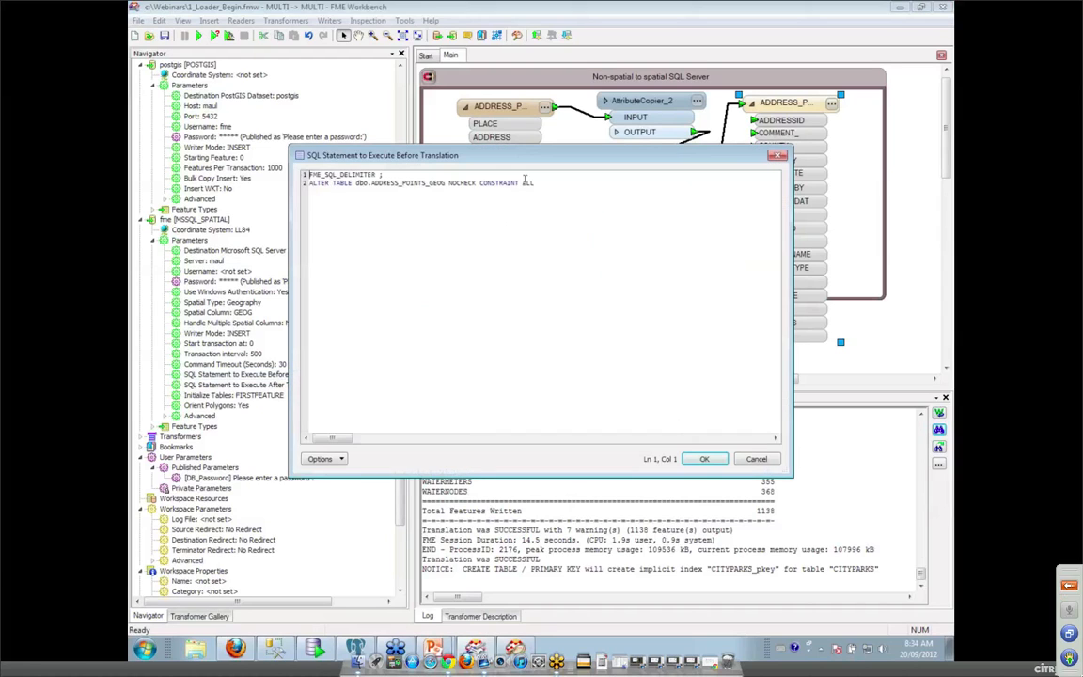
left_click_drag(502, 161, 636, 218)
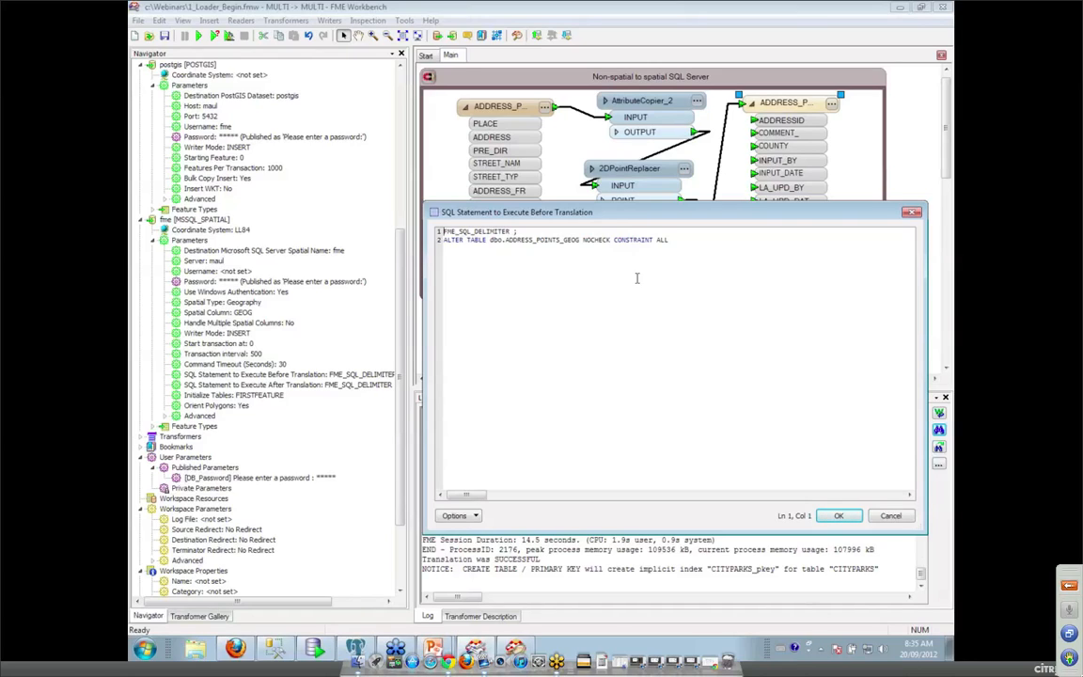
left_click(890, 517)
Review the after-translation SQL statement unchanged, then scroll to the Handling Rasters bookmark.
right_click(324, 385)
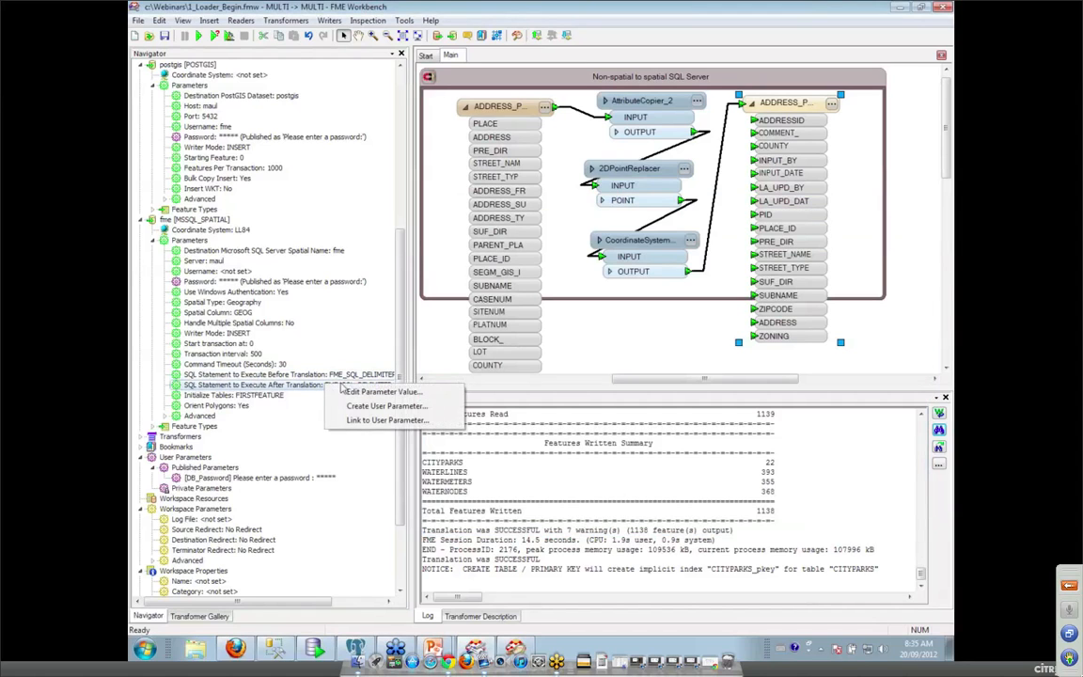
left_click(357, 392)
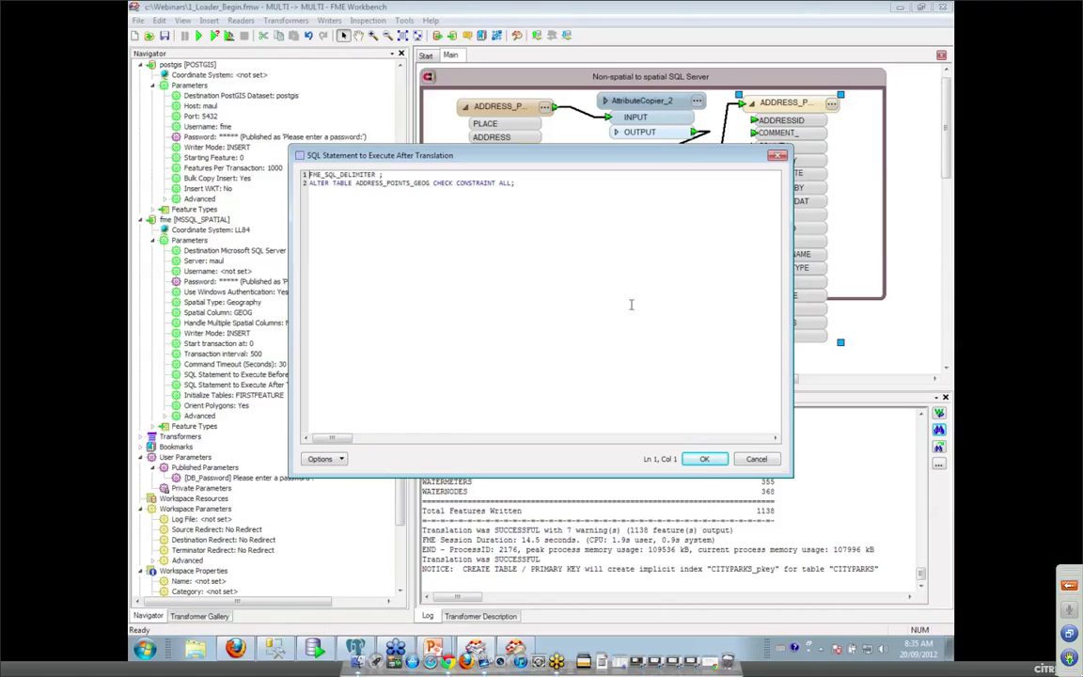
left_click(757, 459)
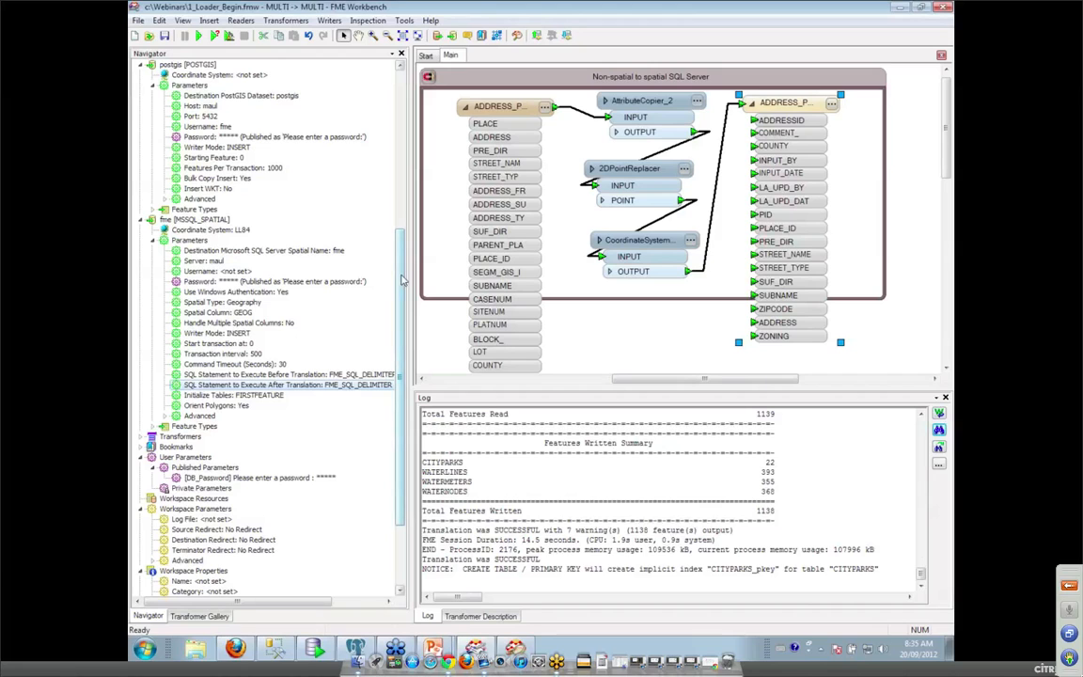
scroll(402, 279, "up", 9)
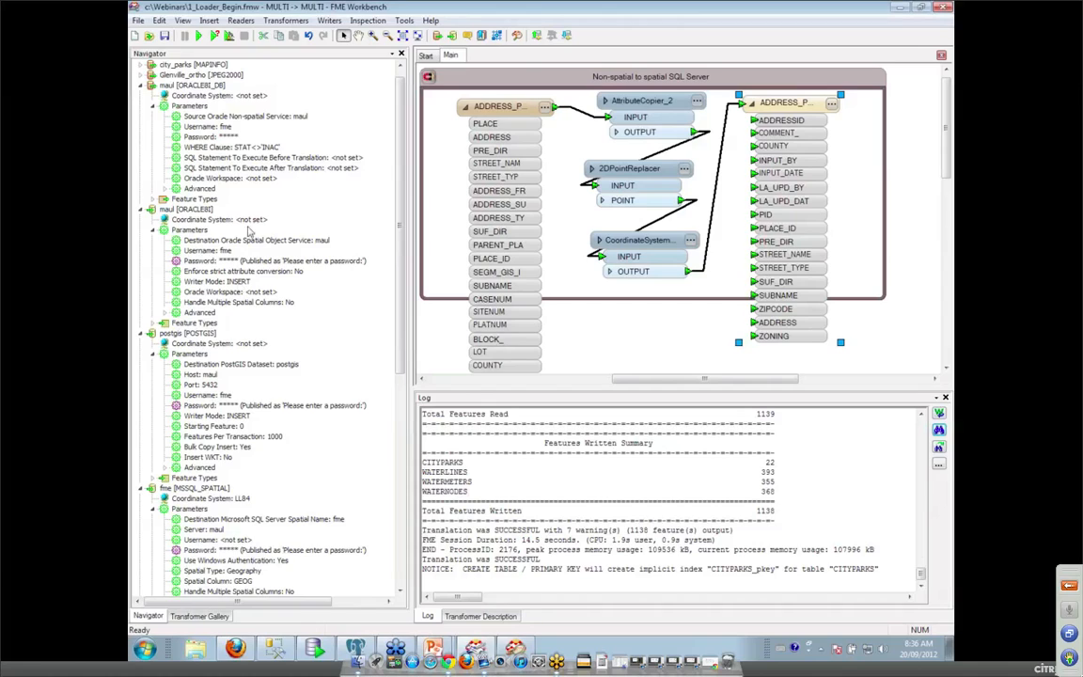
left_click_drag(947, 151, 948, 301)
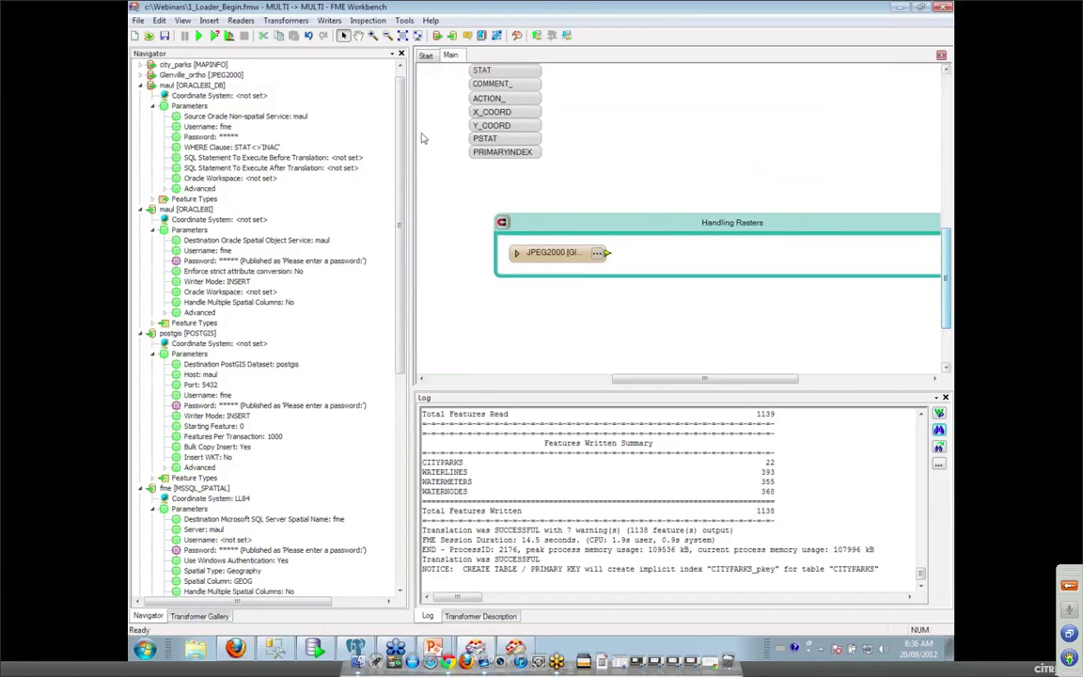
Start adding a writer and choose the Oracle Spatial GeoRaster format.
left_click(329, 21)
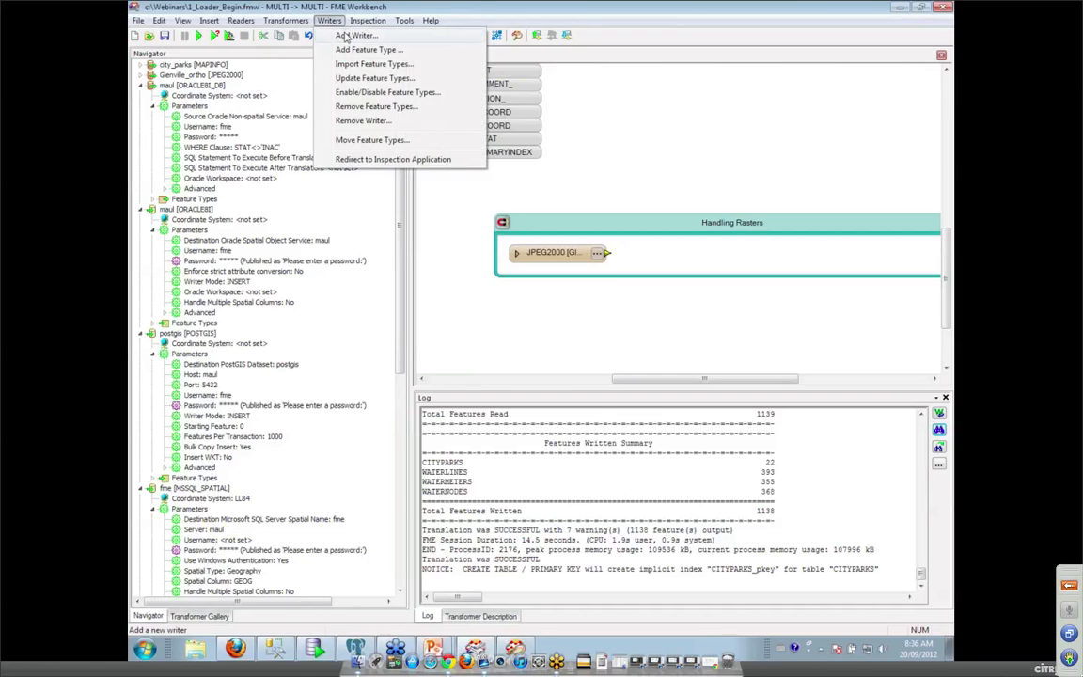
left_click(345, 36)
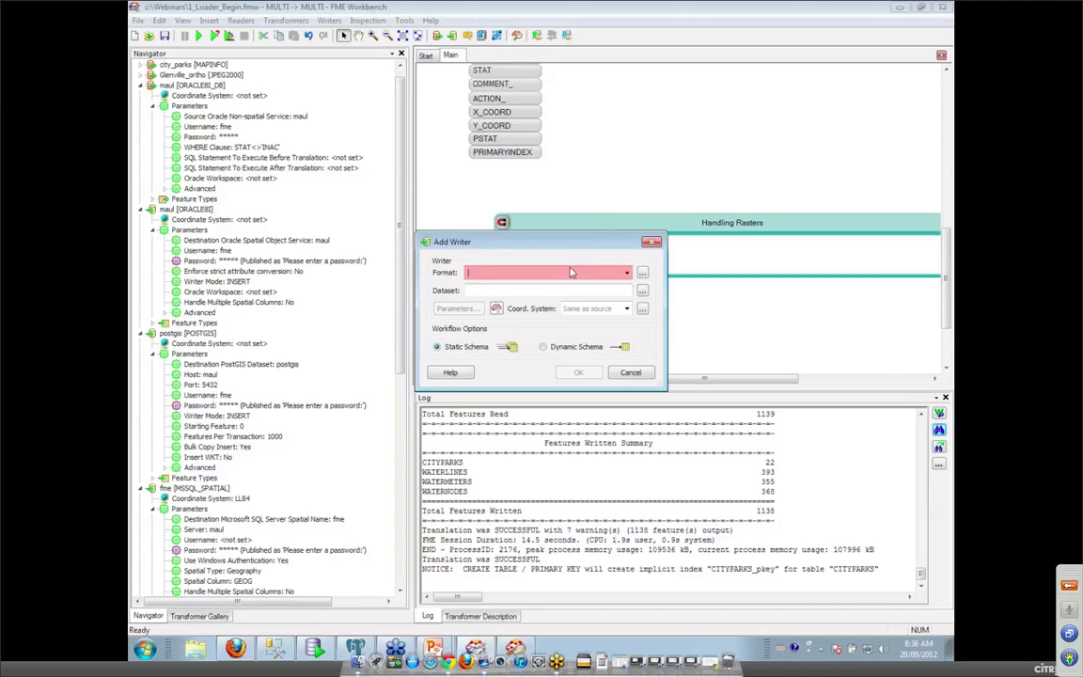
type("geo")
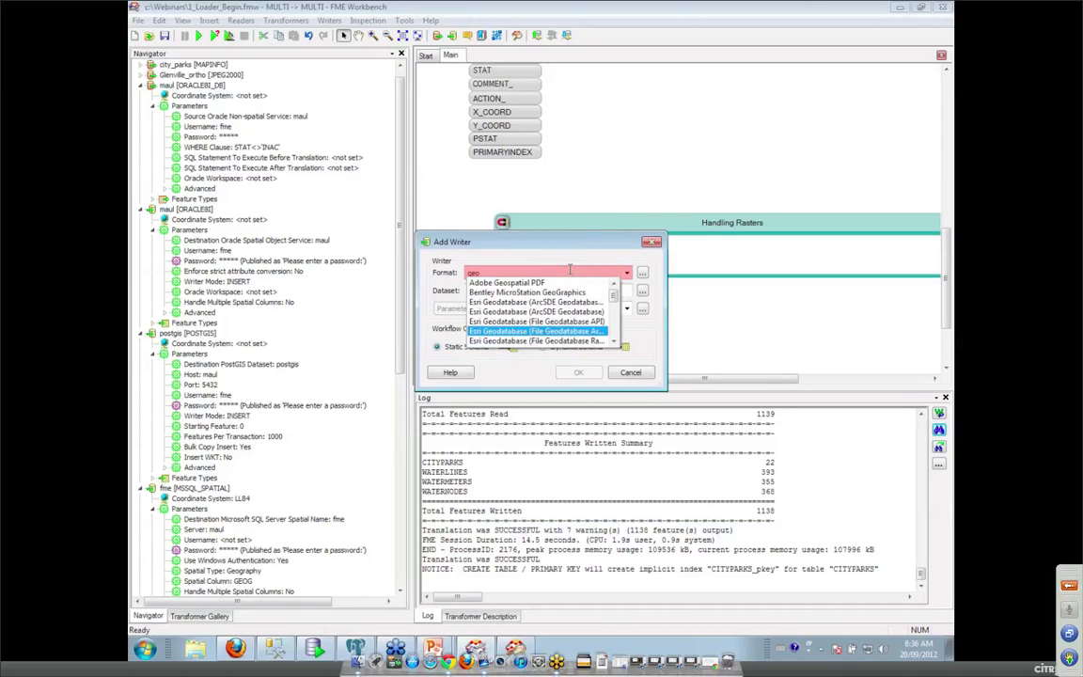
key("BackSpace")
key("BackSpace")
key("BackSpace")
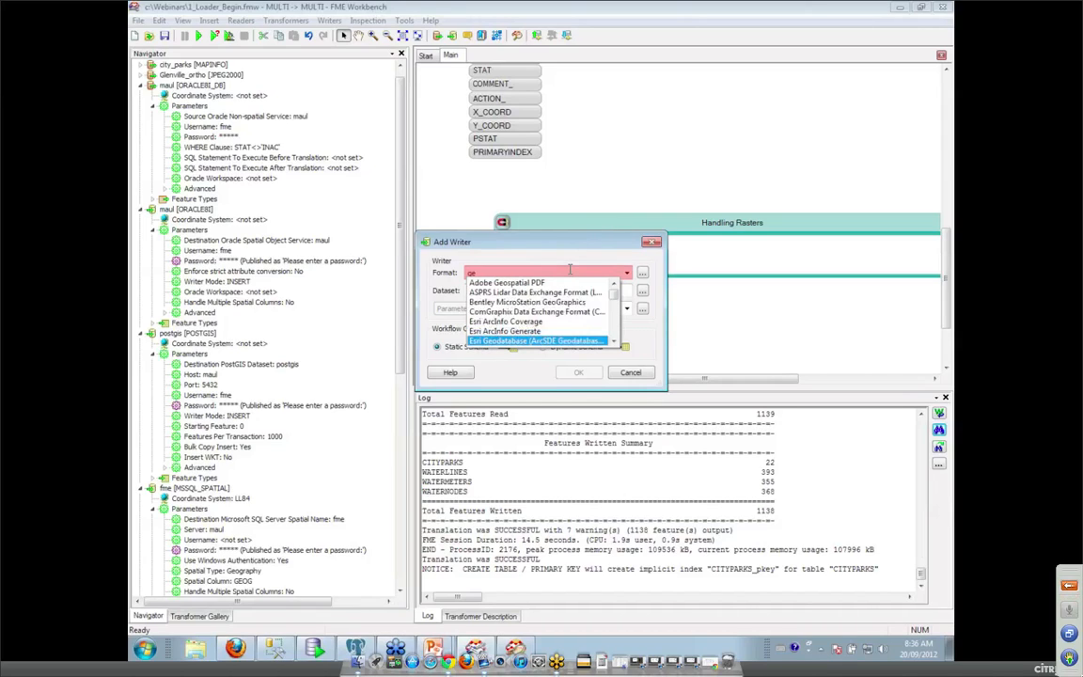
type("raster")
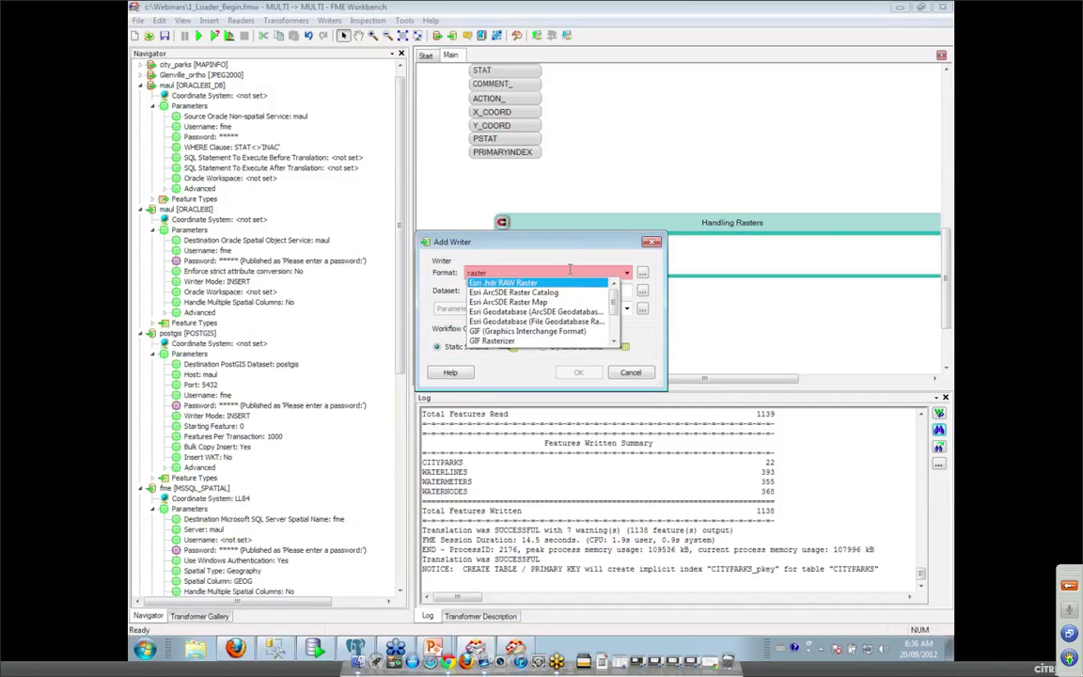
type("t")
key("BackSpace")
key("BackSpace")
key("BackSpace")
key("BackSpace")
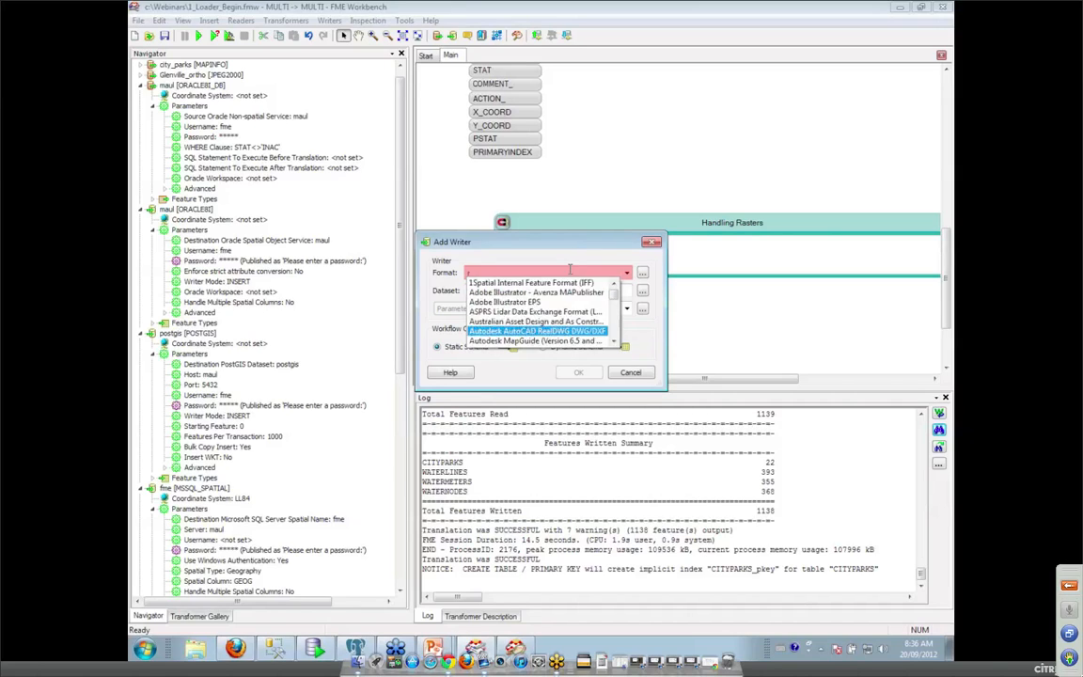
type("oracle")
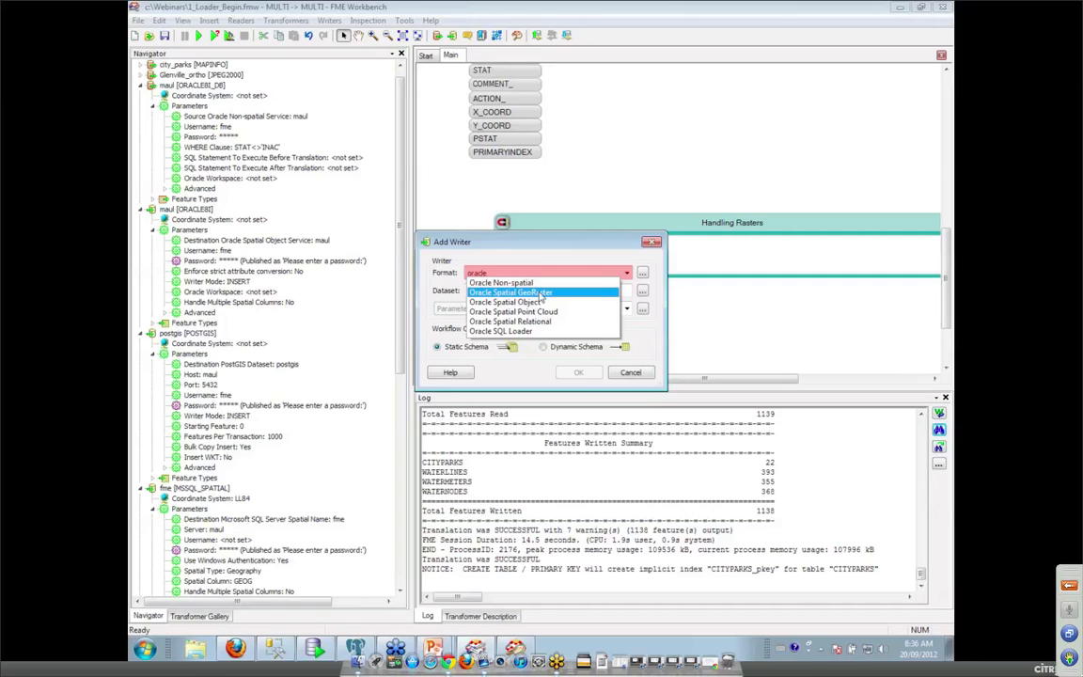
left_click(540, 295)
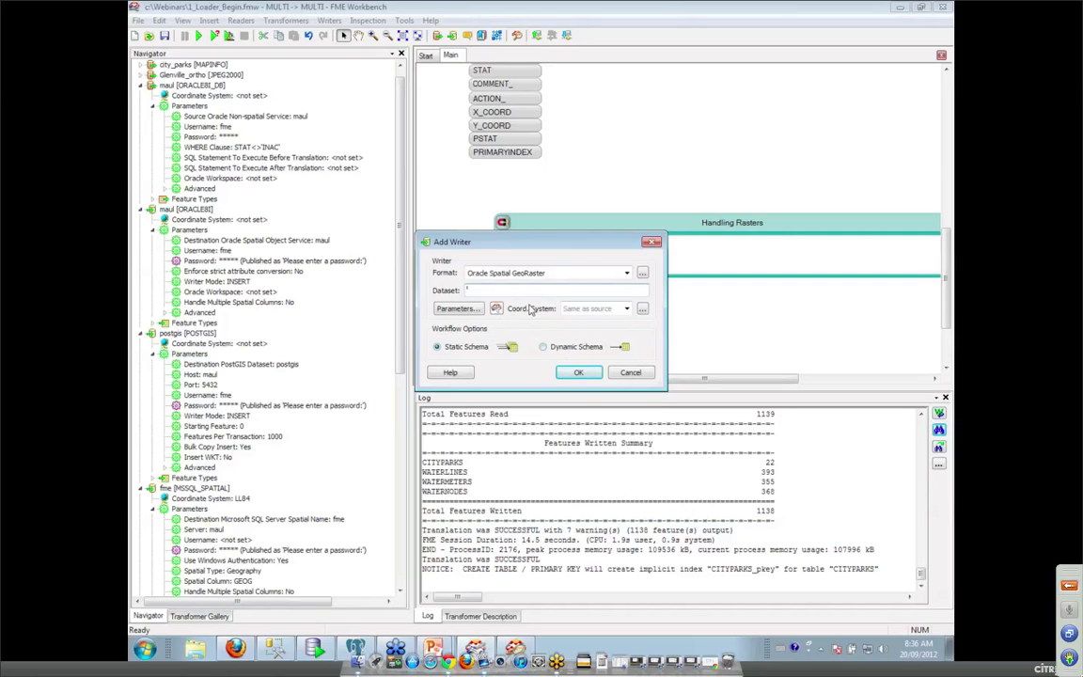
Enter the maul database username in the GeoRaster connection settings and add the writer.
left_click(450, 309)
type("m")
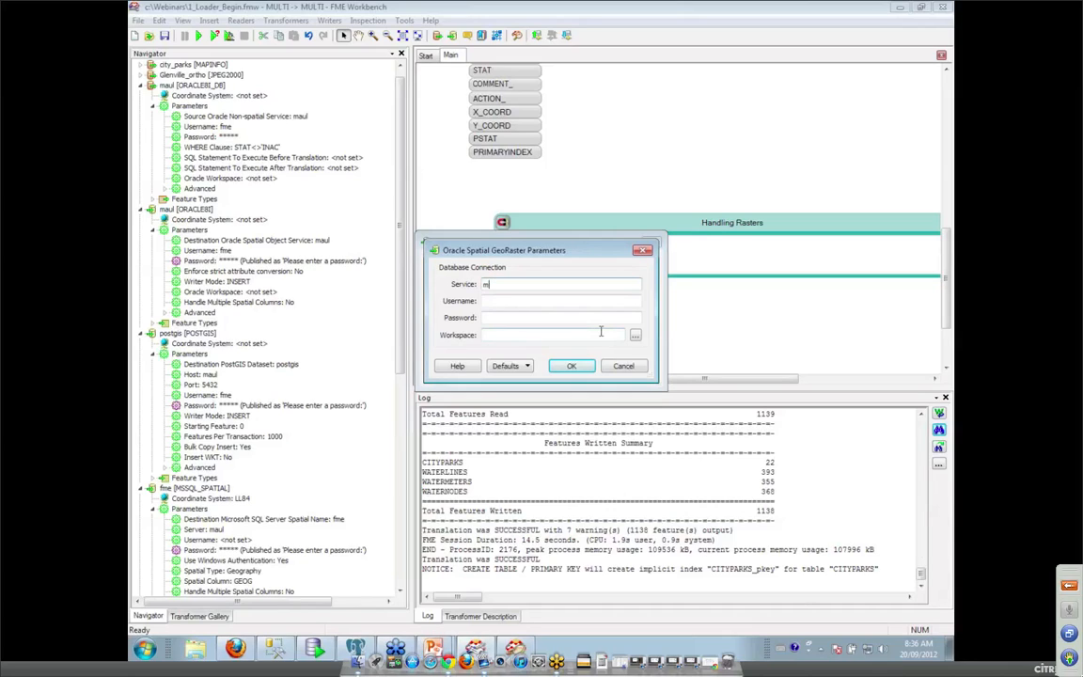
type("fme")
key("Tab")
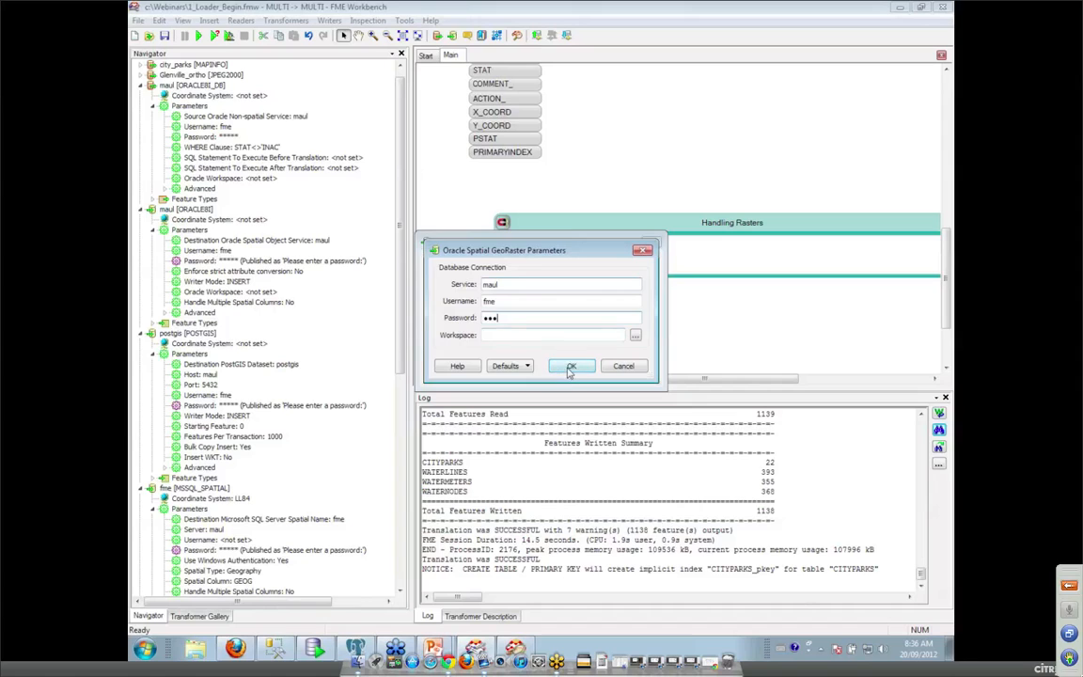
left_click(572, 366)
left_click(575, 373)
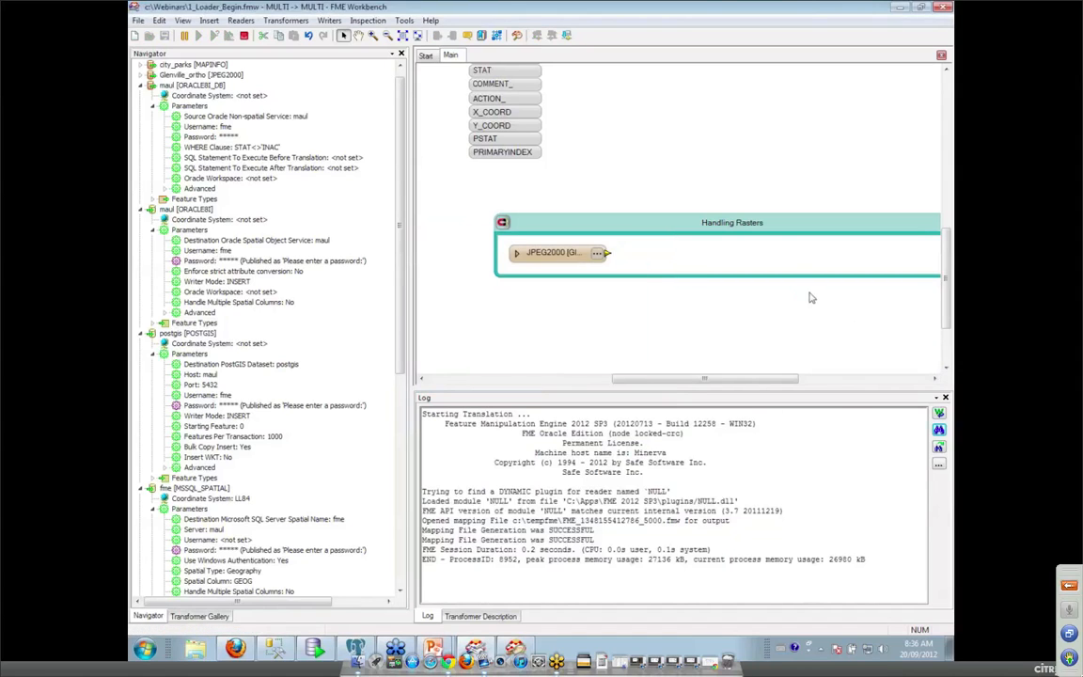
Place the NEWFEATURETYPE writer feature type, link the JPEG2000 output to it, then switch to Universal Viewer.
left_click(542, 355)
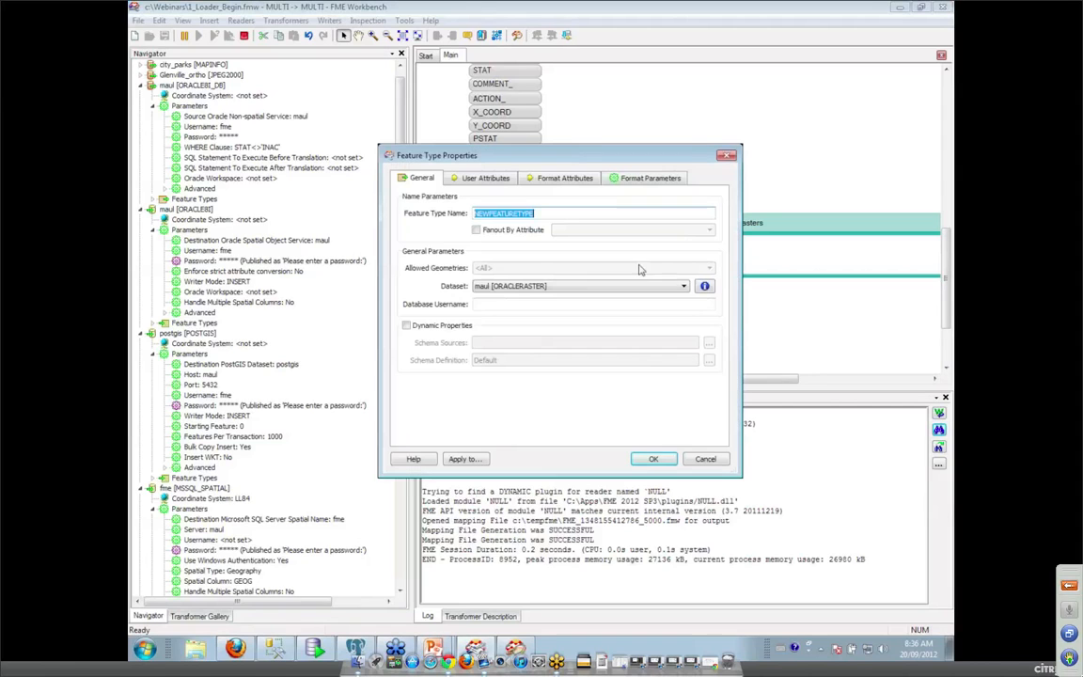
left_click(653, 460)
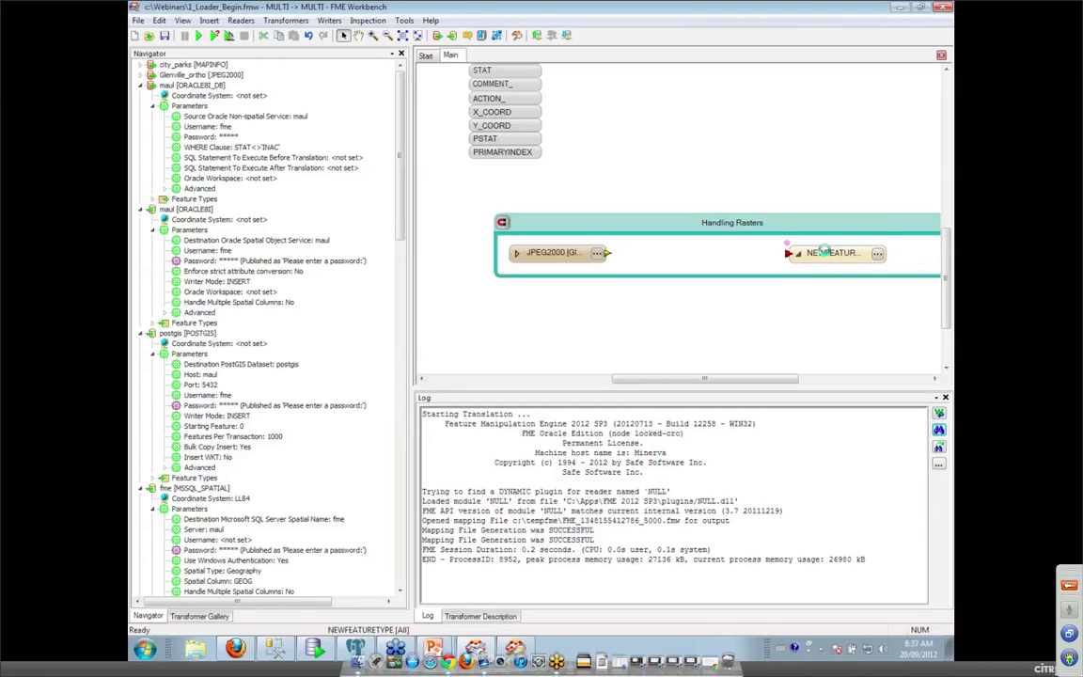
left_click(827, 255)
left_click_drag(606, 252, 788, 253)
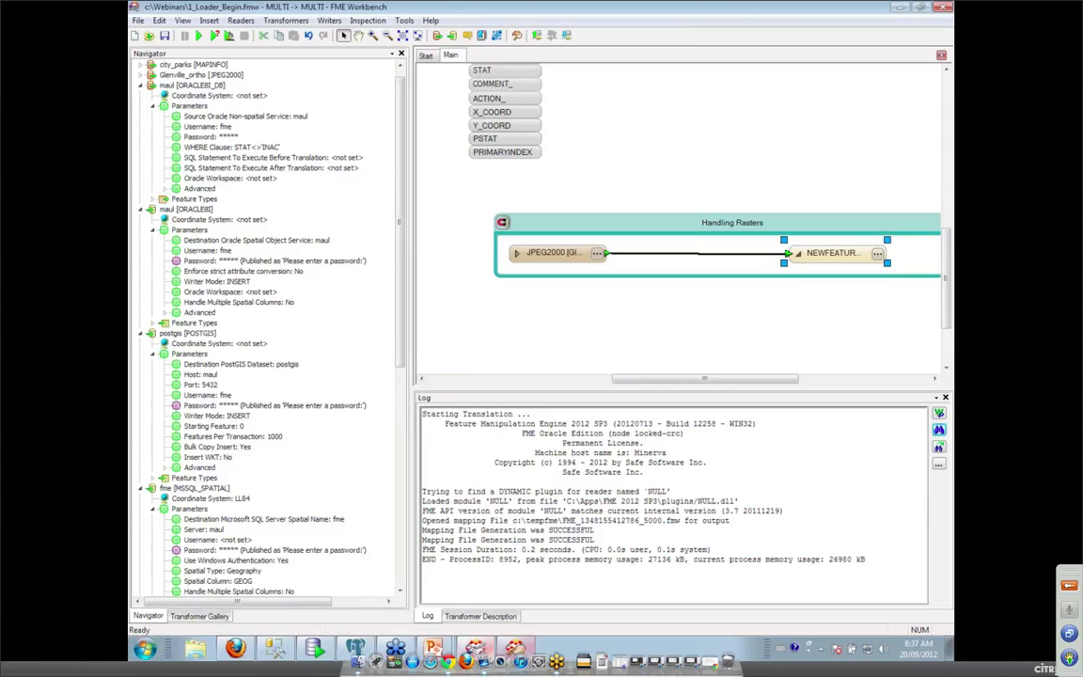
left_click(525, 650)
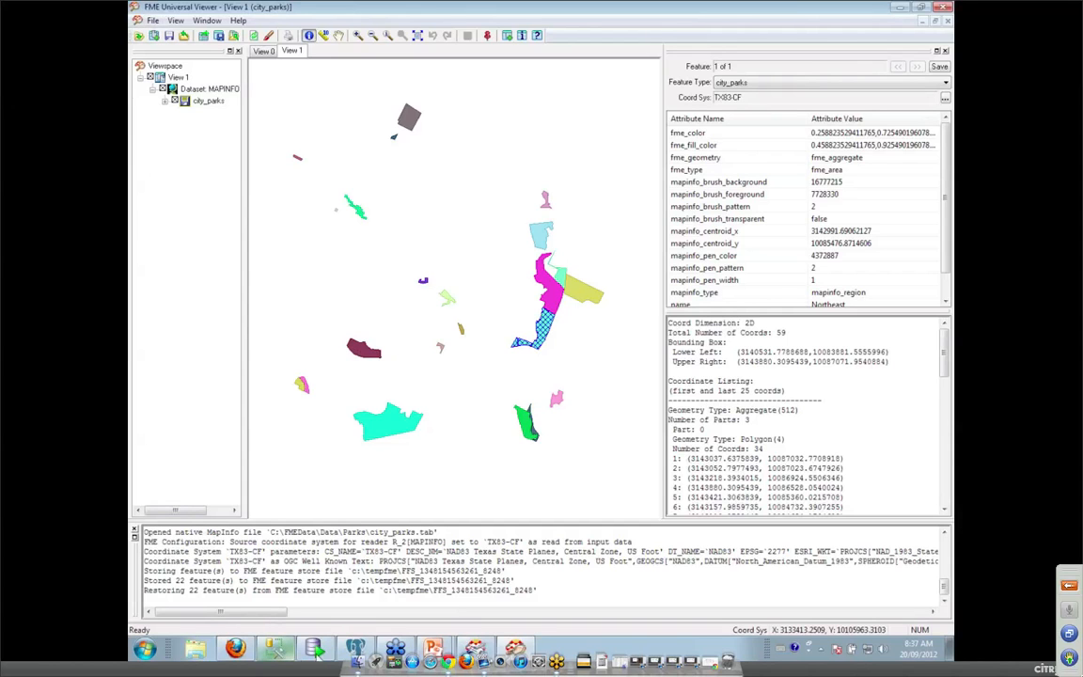
In SQL Developer, display the GRENVILLE table's data with its two SDO_GEORASTER rows.
left_click(316, 649)
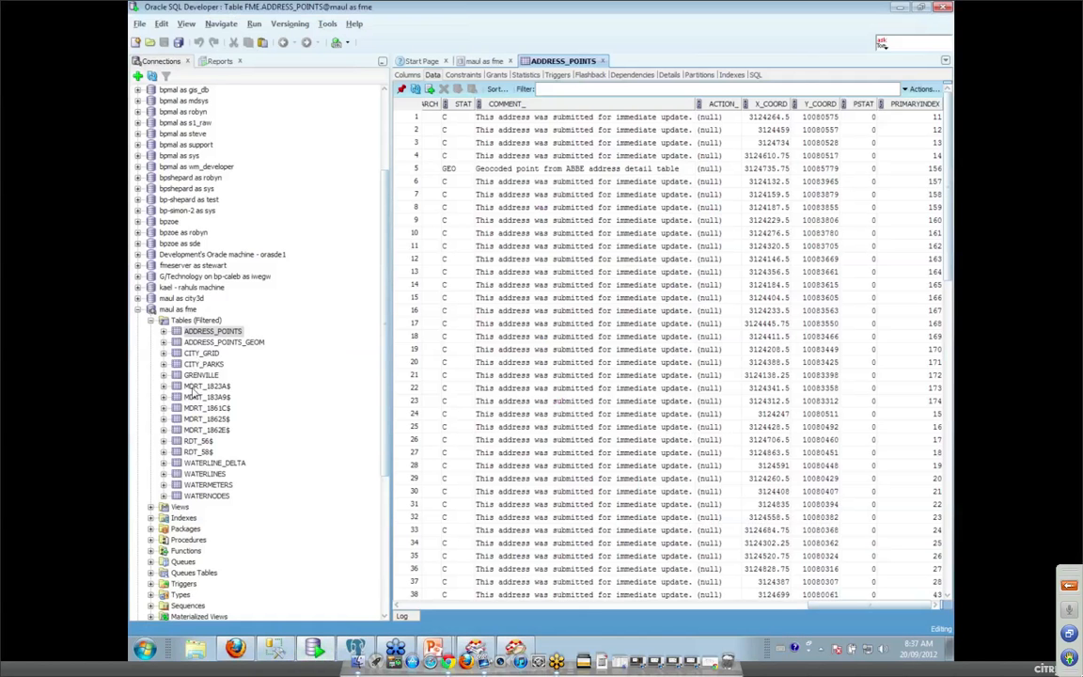
left_click(199, 375)
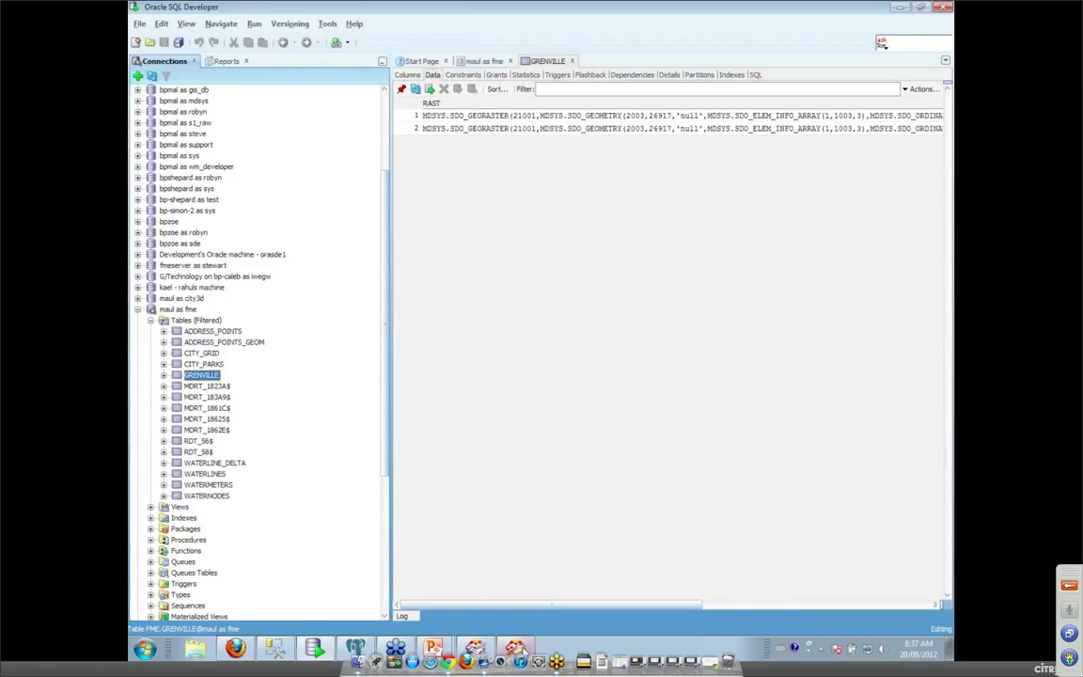
mouse_move(515, 649)
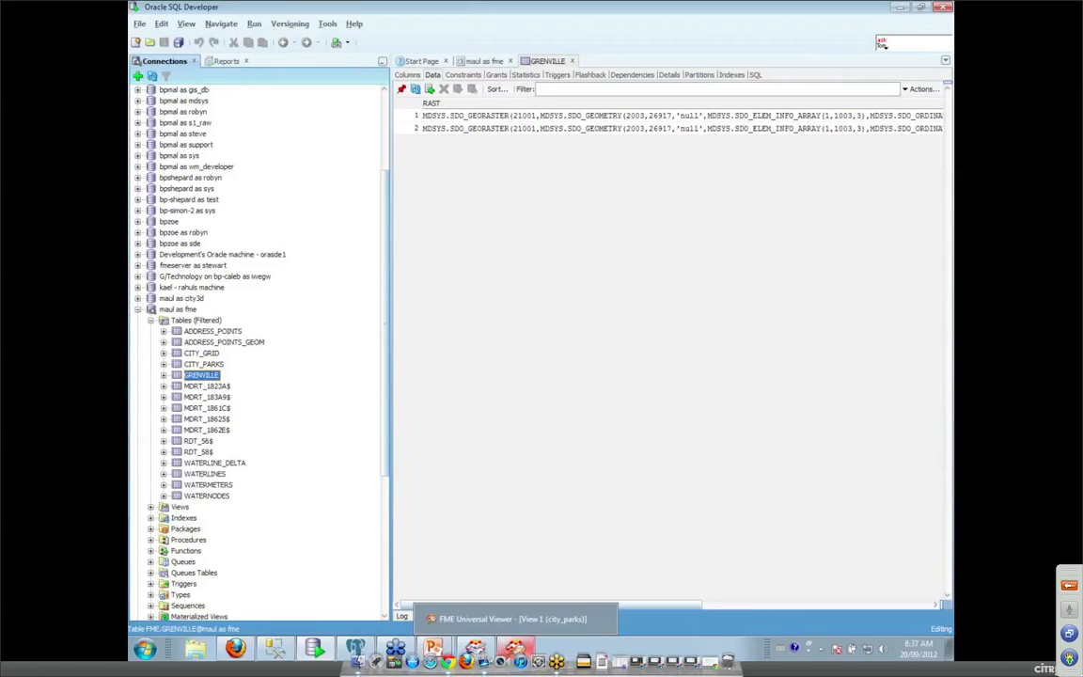
In FME Universal Viewer, start opening a dataset in Oracle Spatial GeoRaster format.
left_click(515, 648)
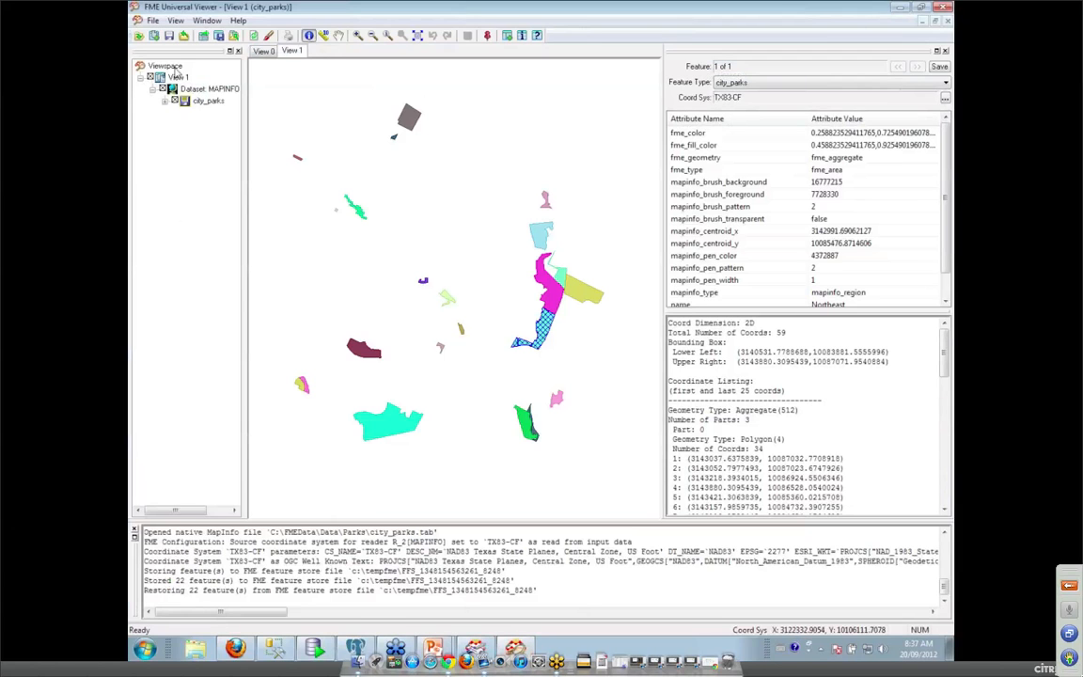
left_click(154, 23)
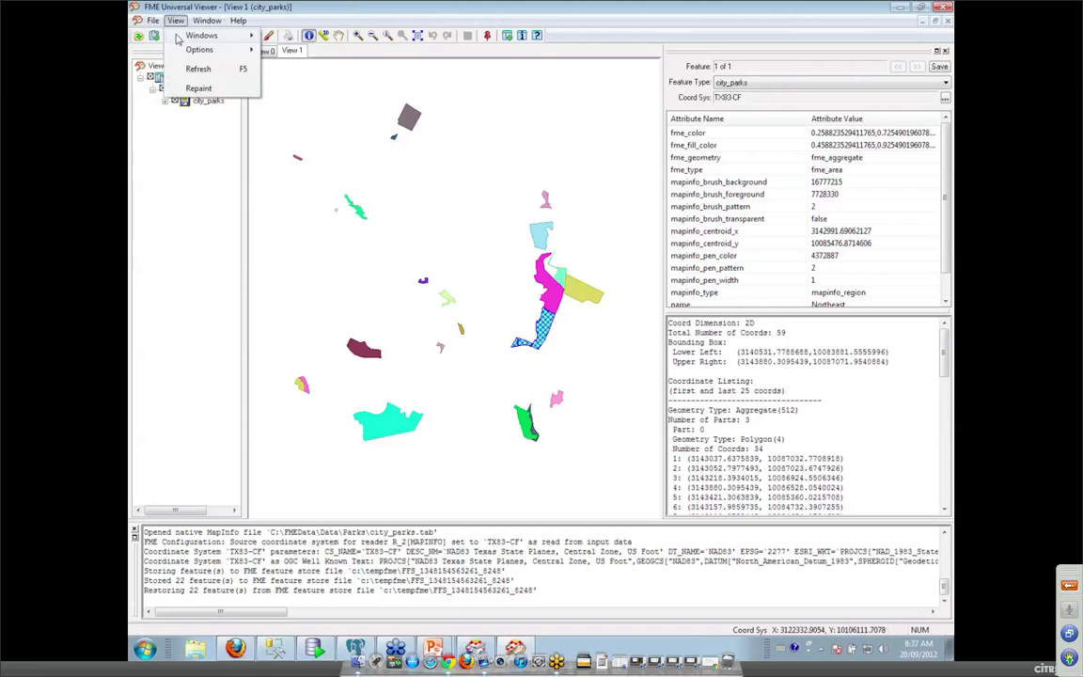
left_click(180, 36)
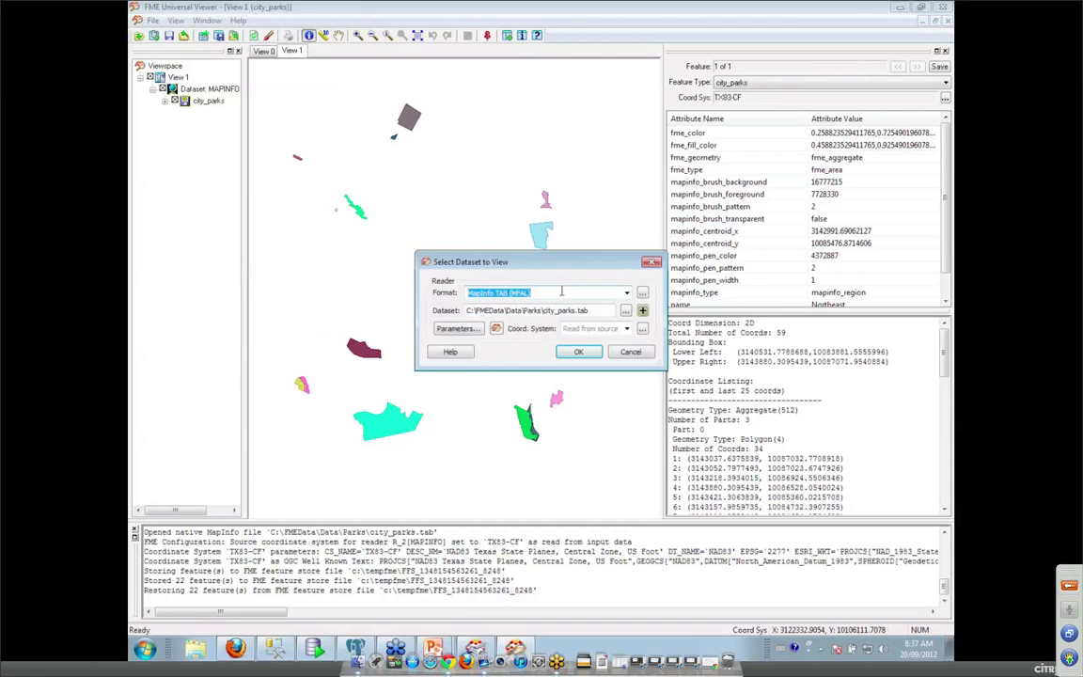
type("oracl")
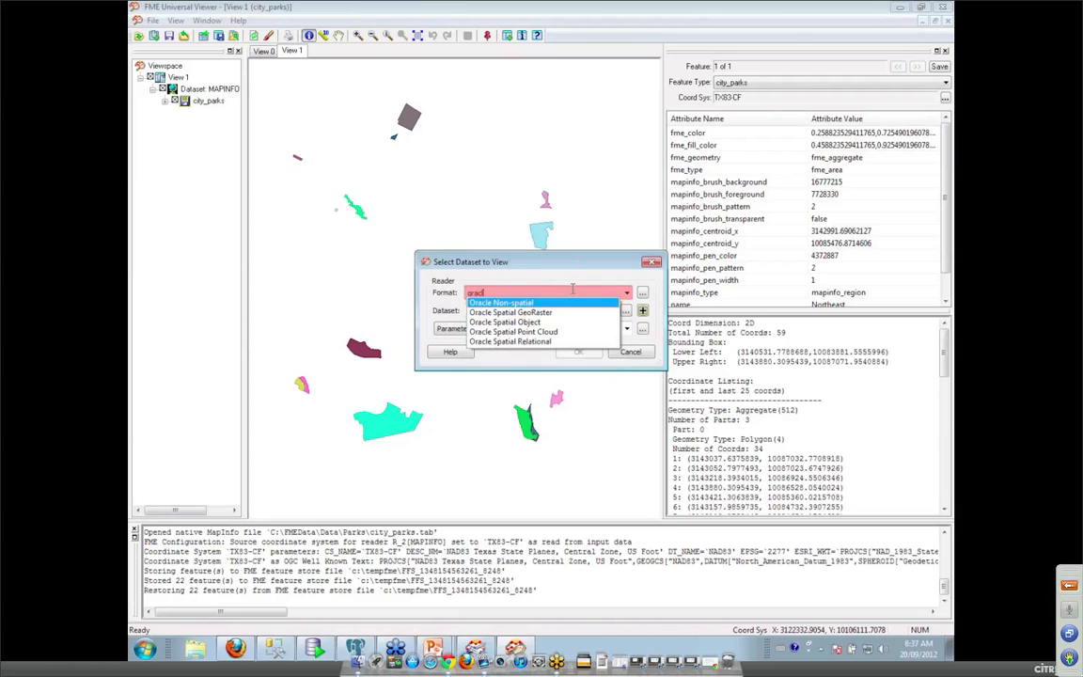
left_click(570, 313)
Connect to service maul as user fme with its password, then open table FME.GRENVILLE in a new view.
left_click(465, 331)
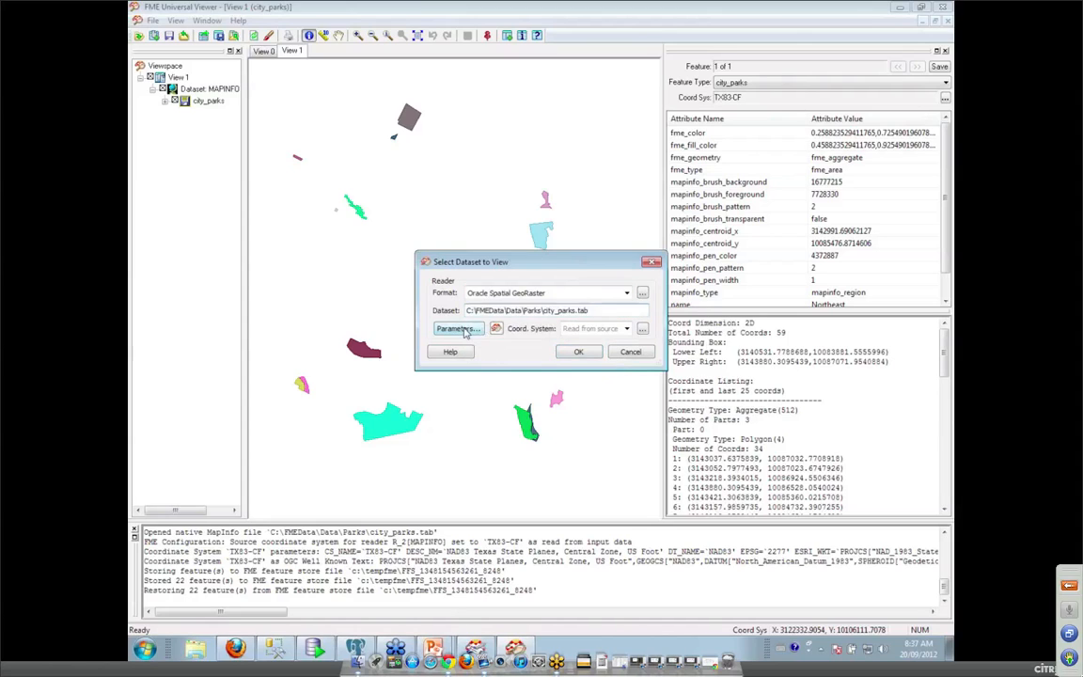
type("maul")
key("Tab")
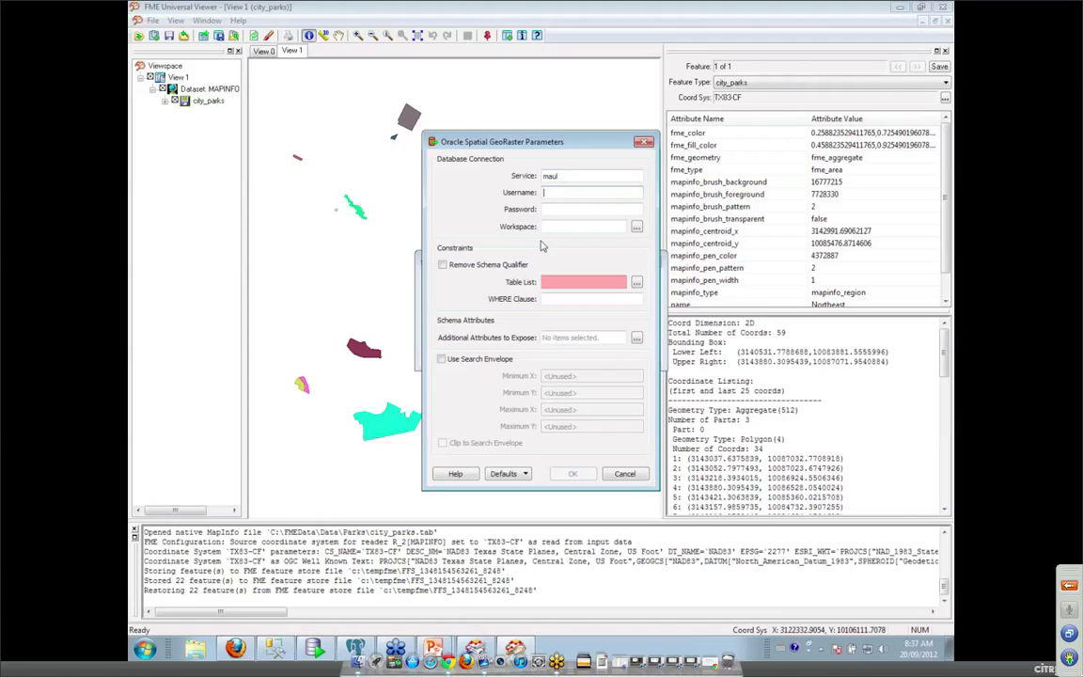
type("fme")
key("Tab")
type("f")
left_click(638, 288)
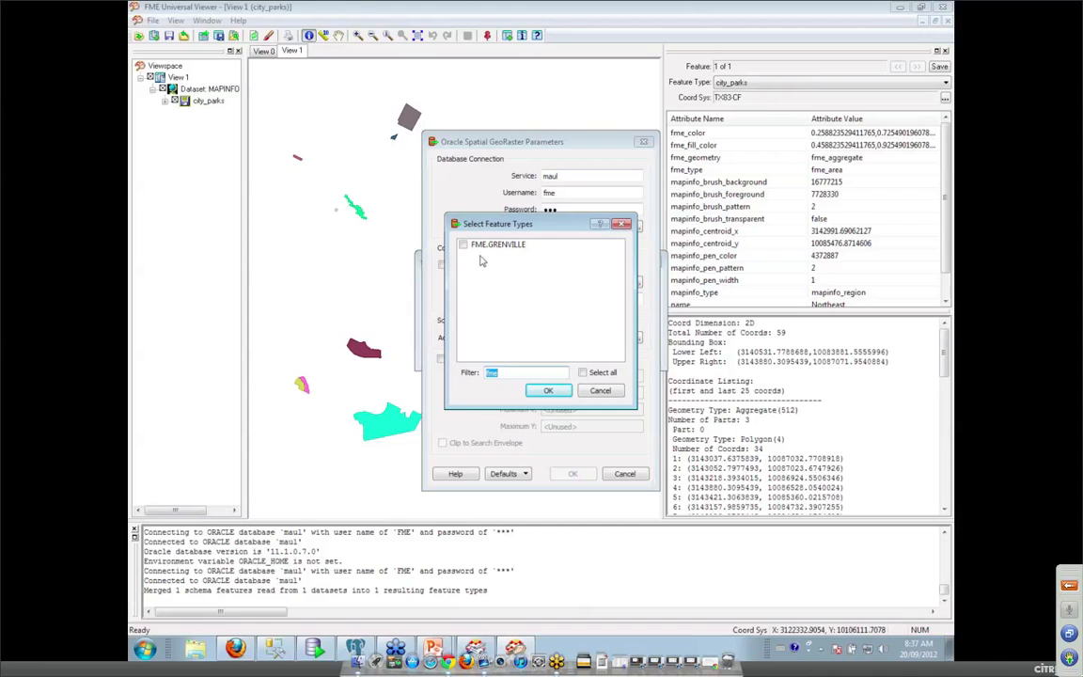
left_click(549, 390)
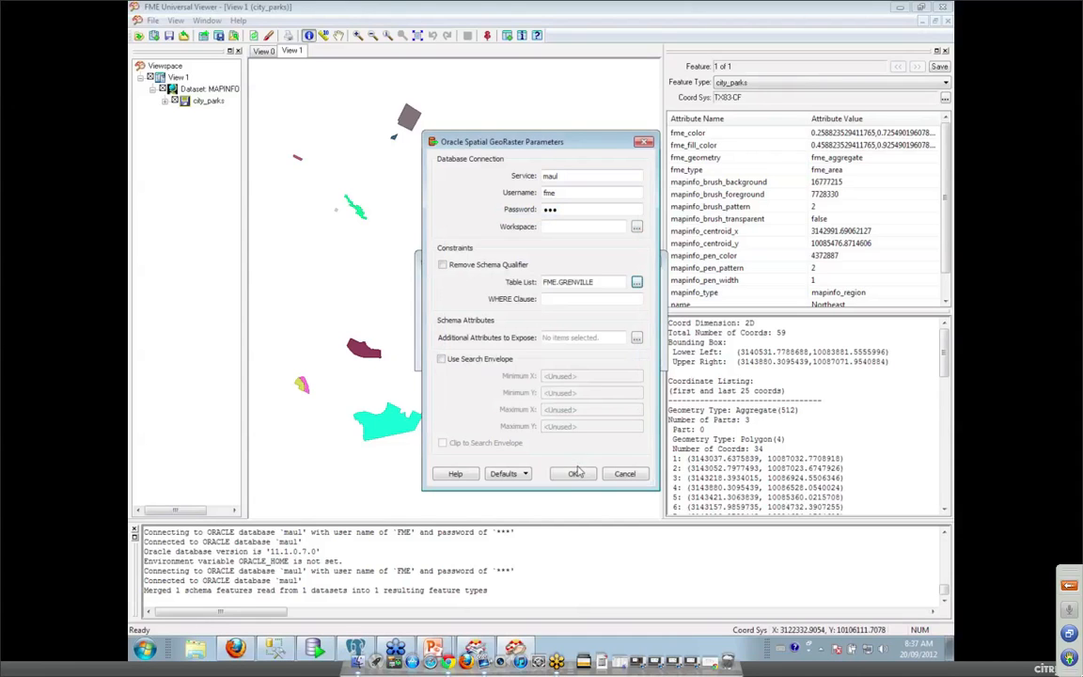
left_click(571, 473)
left_click(575, 351)
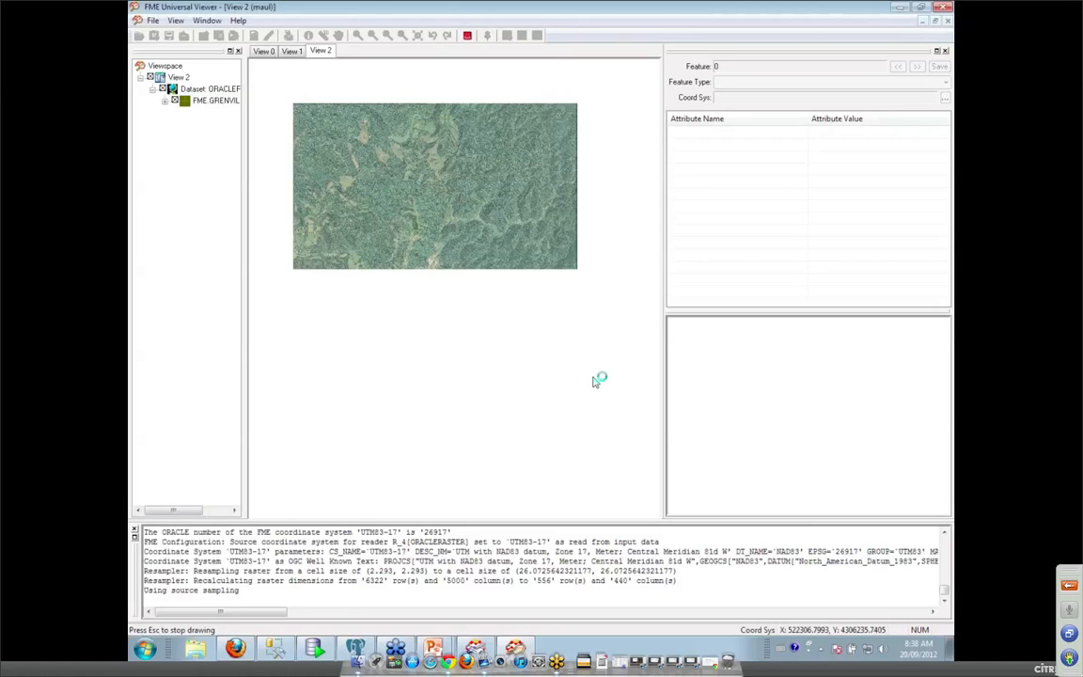
left_click(147, 646)
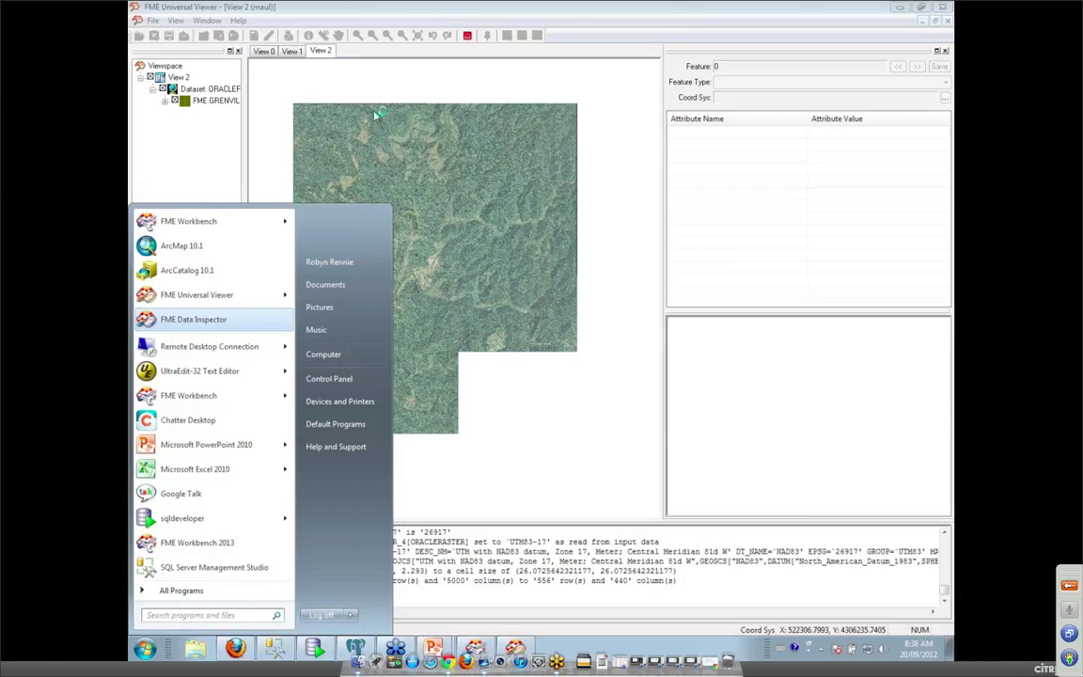
Launch FME Data Inspector and open the Oracle Spatial Point Cloud dataset.
left_click(398, 90)
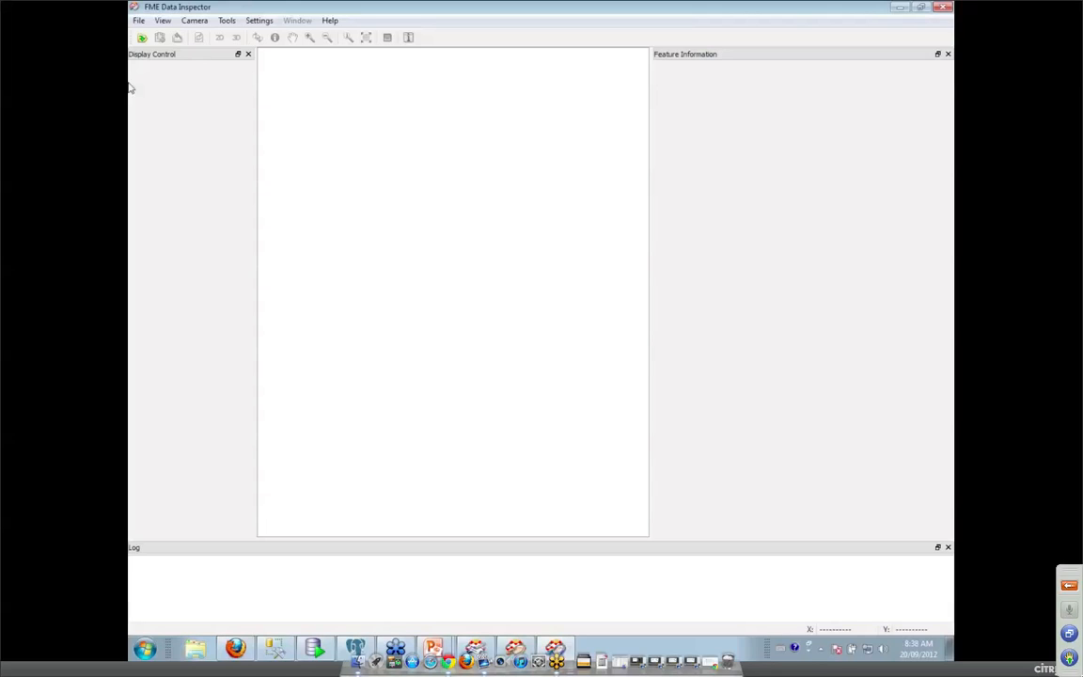
left_click(138, 20)
left_click(137, 36)
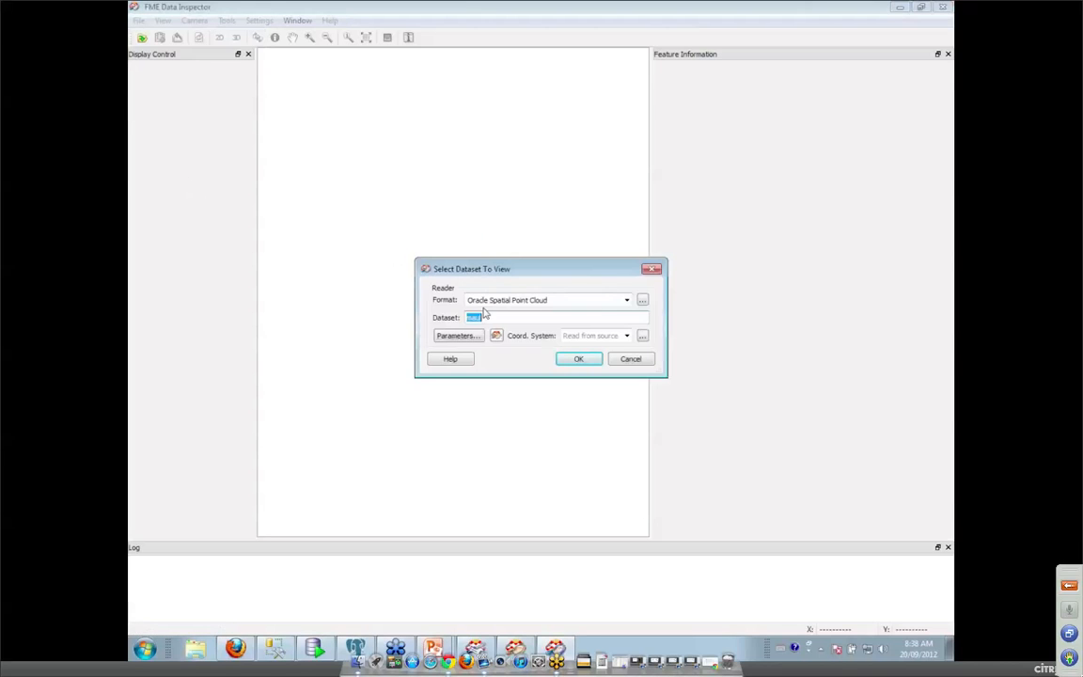
left_click(579, 359)
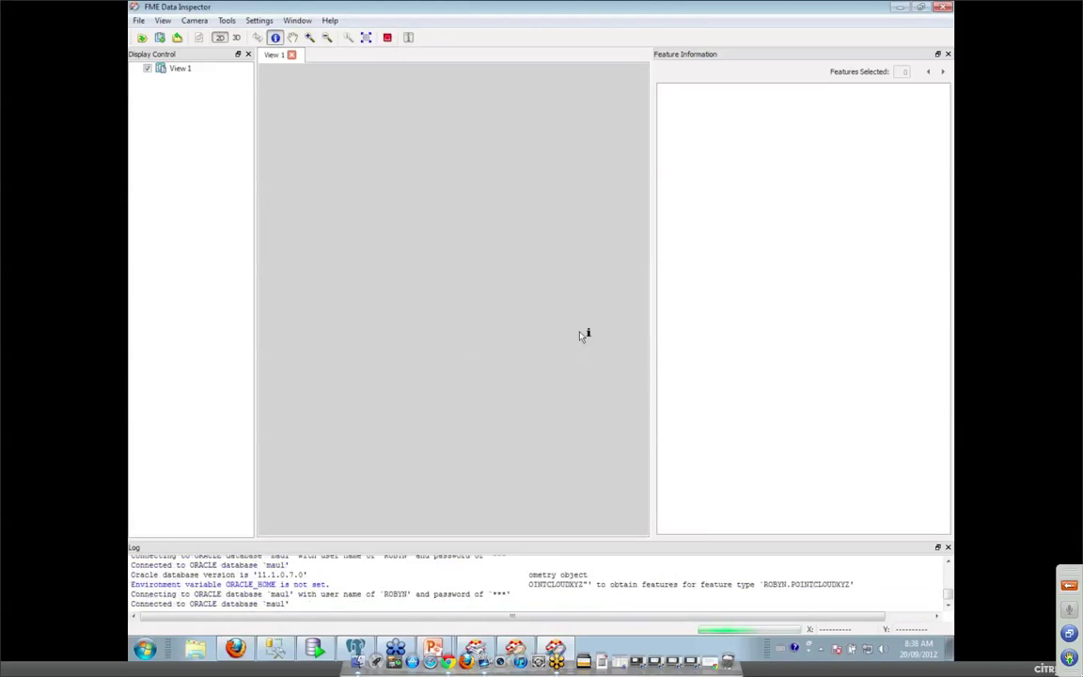
Switch to 3D, zoom into the upper-left of the point cloud, and tilt it into perspective.
left_click(238, 40)
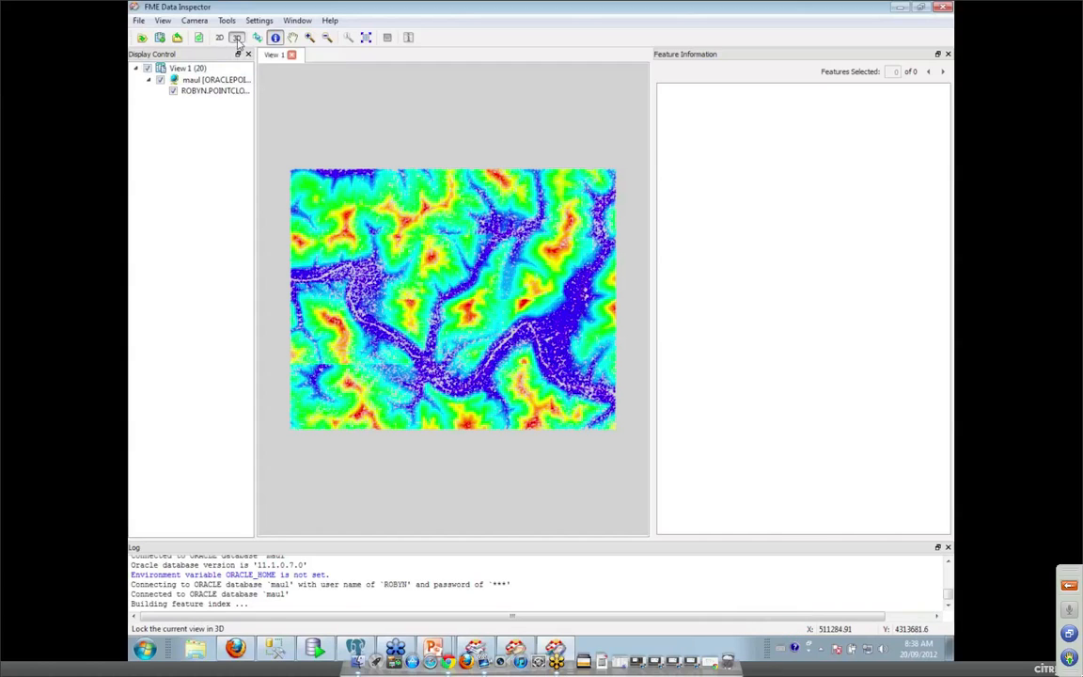
left_click(309, 37)
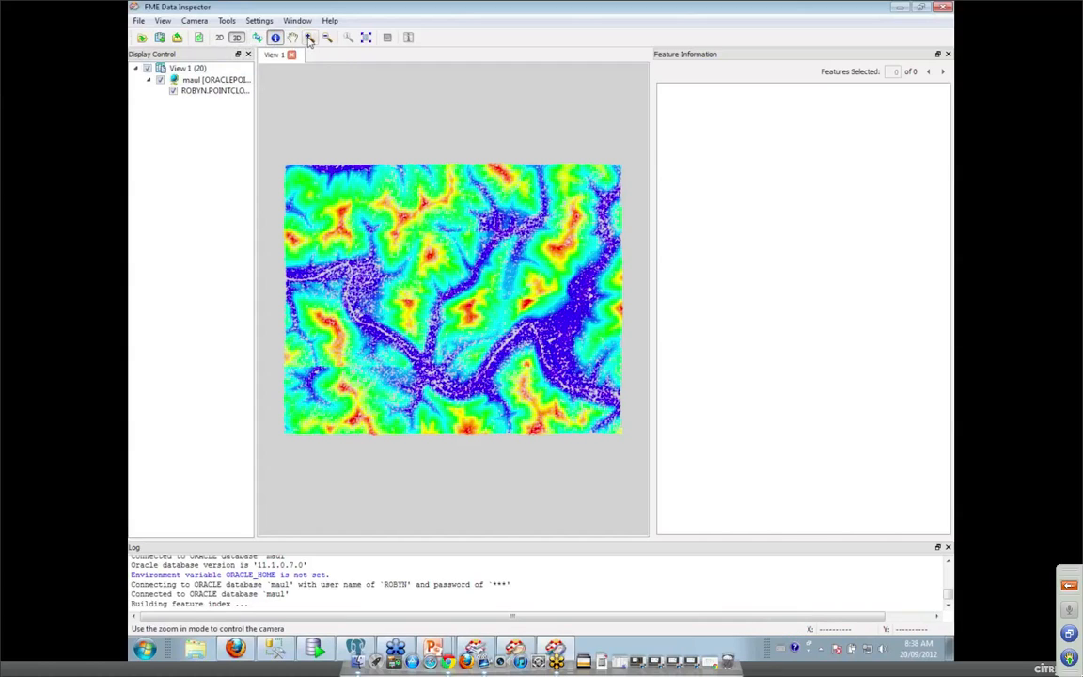
left_click_drag(281, 158, 480, 277)
left_click(257, 37)
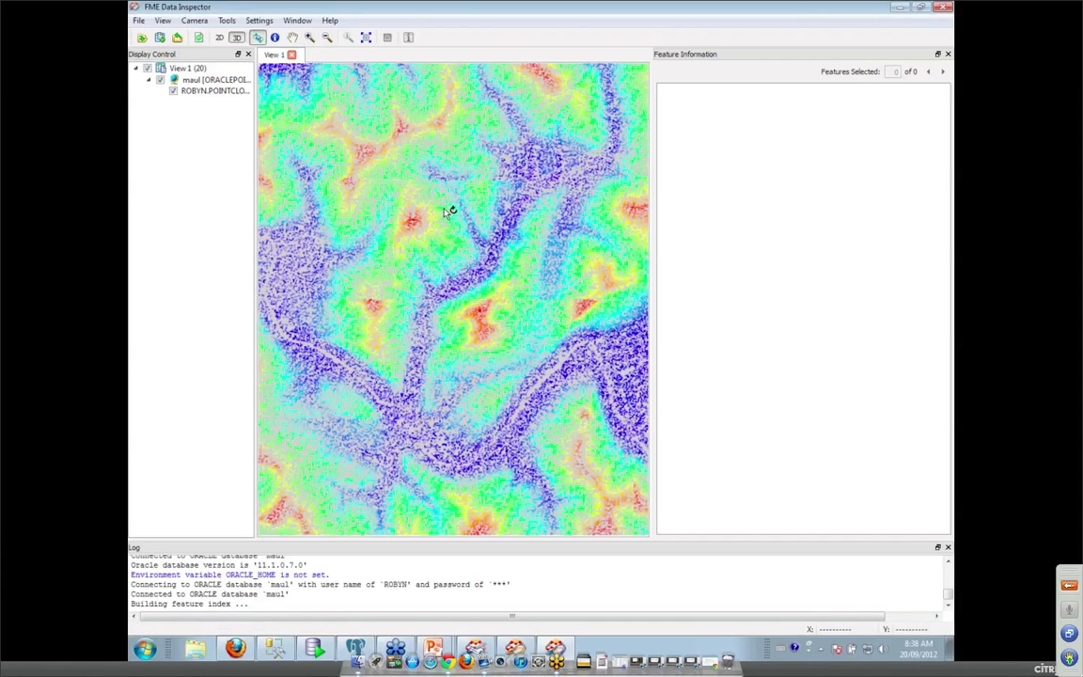
left_click_drag(449, 211, 472, 293)
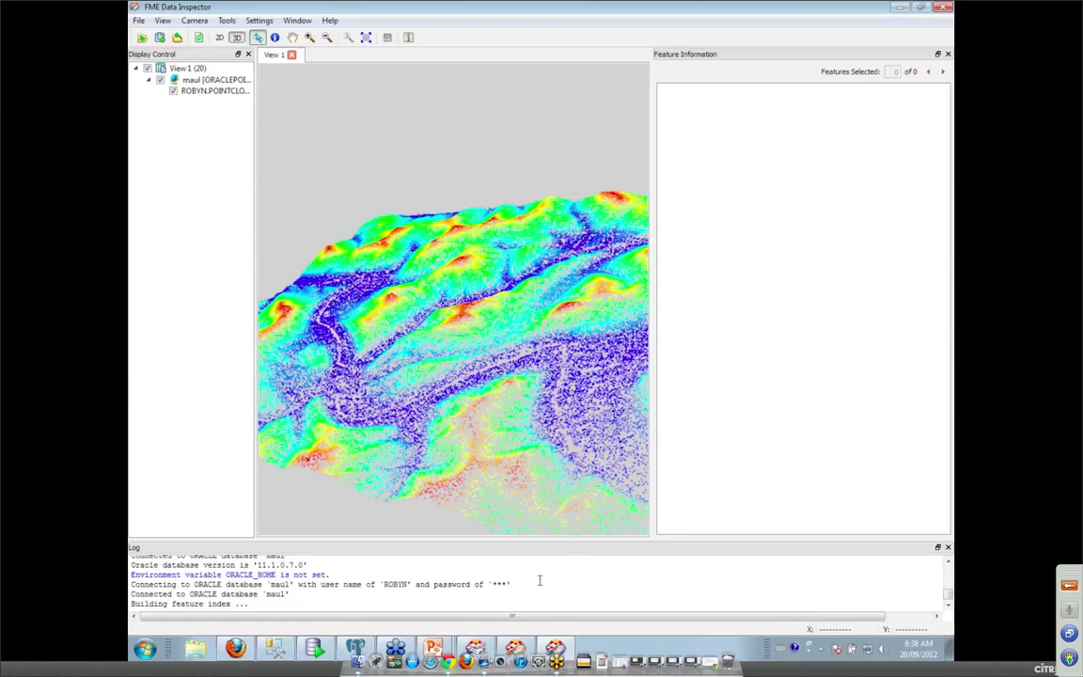
Return to the PowerPoint slide show and advance to slide 10, 'Database Transformers'.
mouse_move(515, 648)
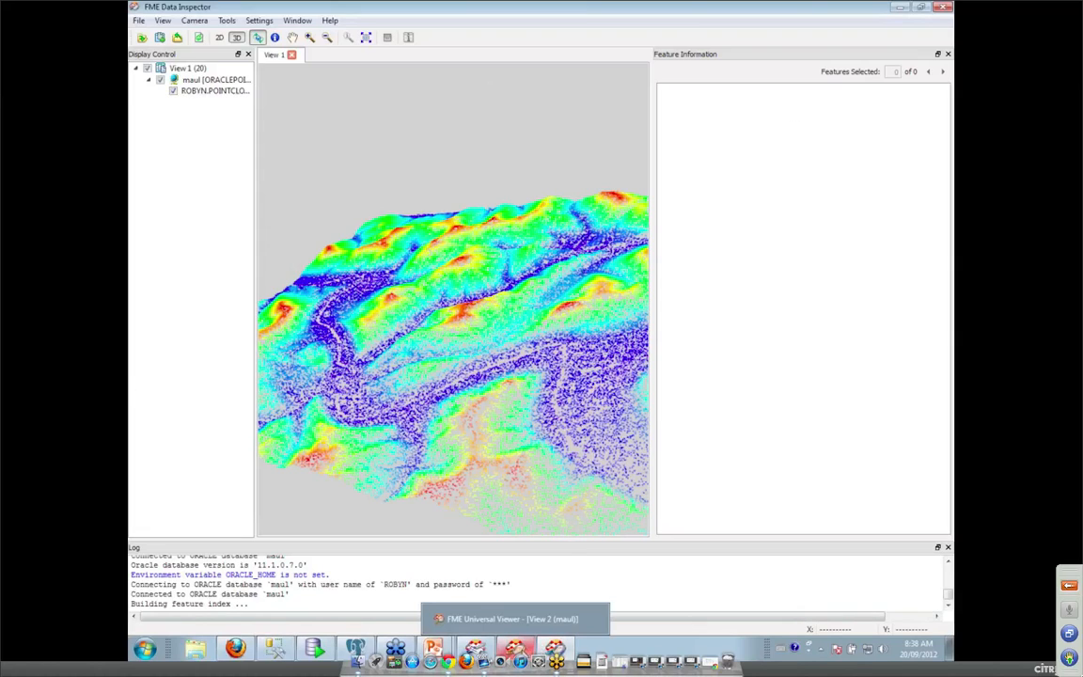
mouse_move(433, 648)
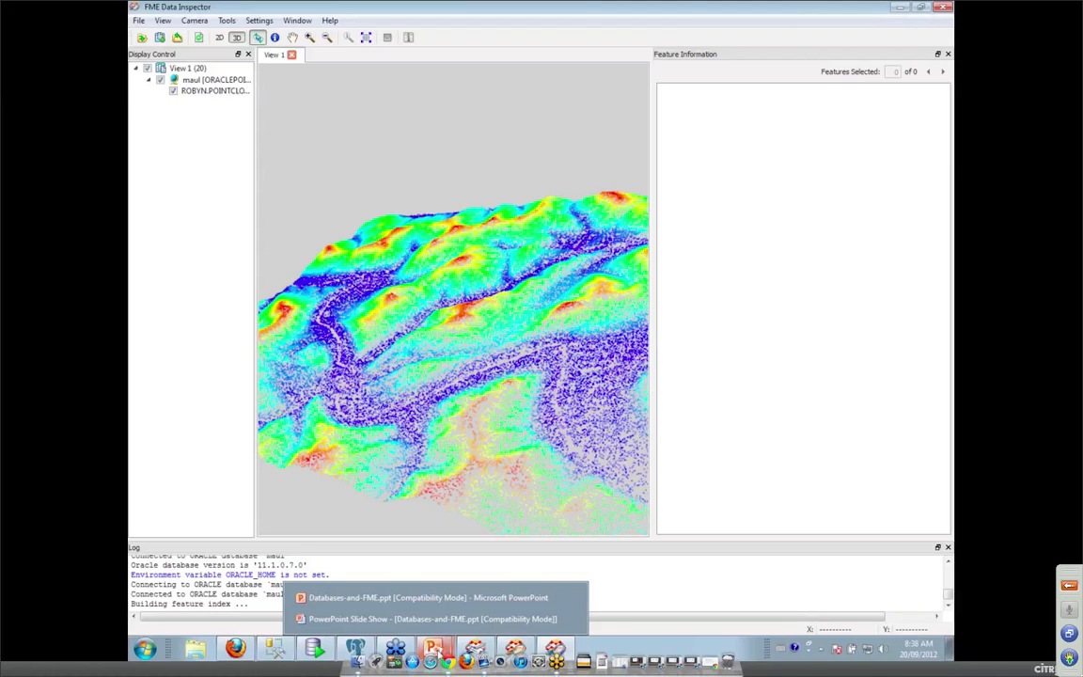
left_click(434, 619)
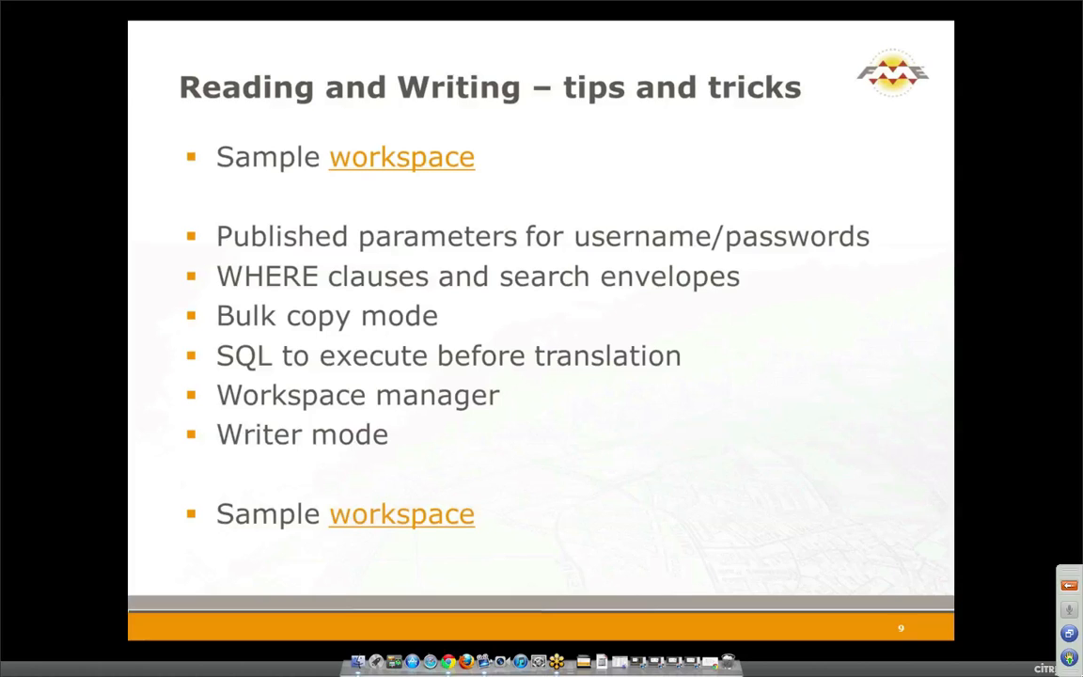
key("Right")
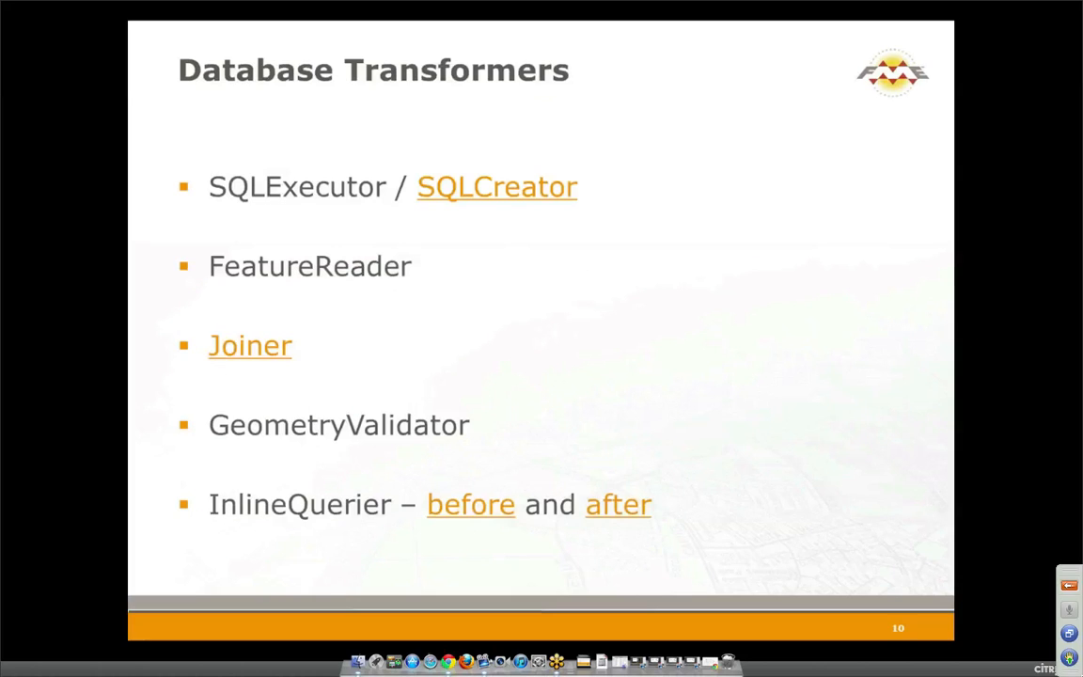
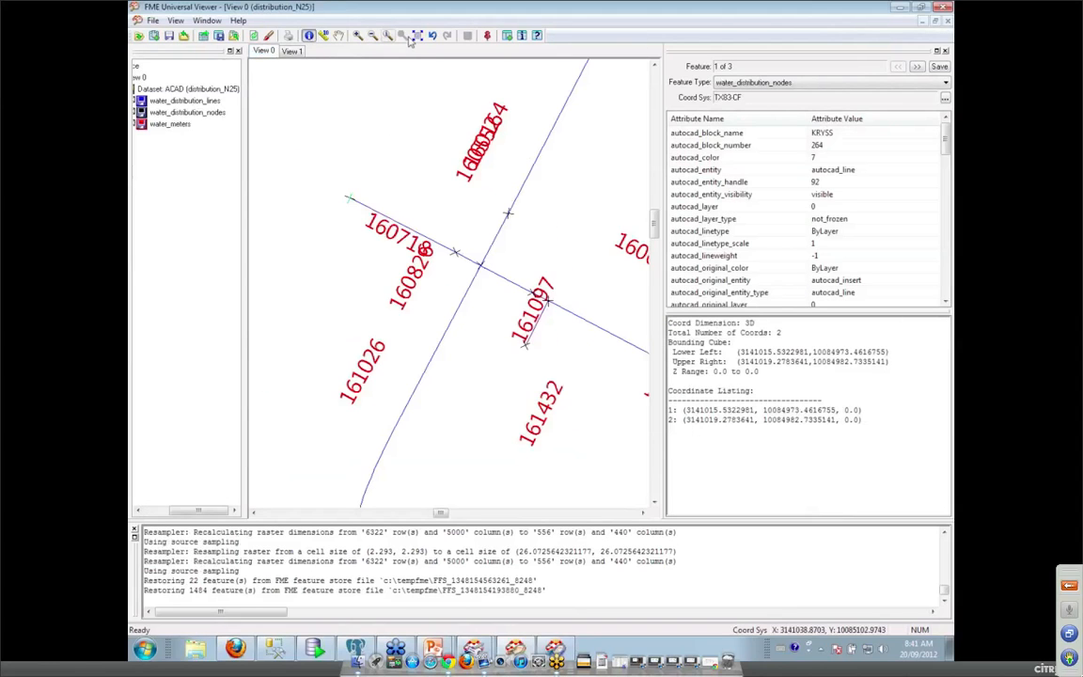
Zoom the viewer to the full water network extent, then return to the PowerPoint slide show.
left_click(418, 35)
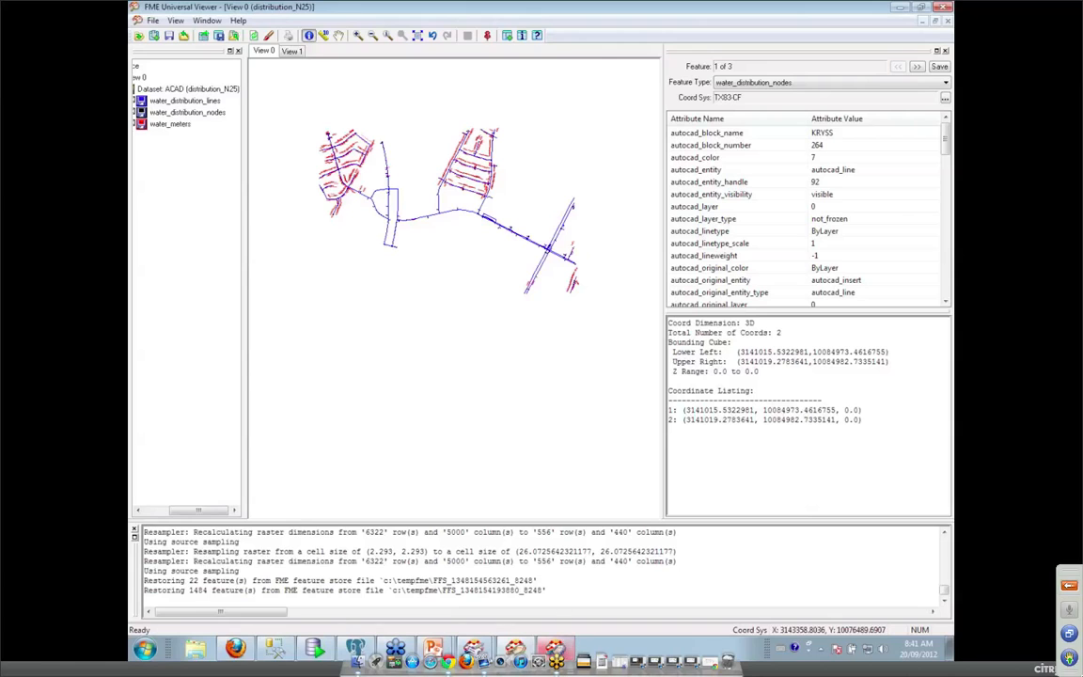
mouse_move(432, 649)
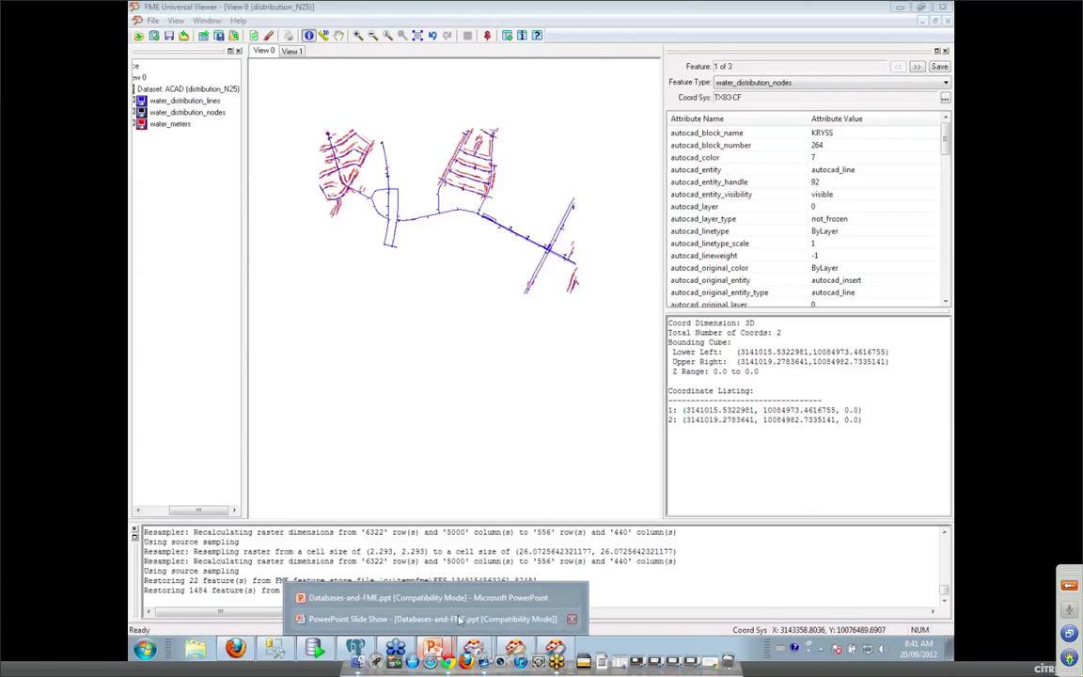
left_click(442, 617)
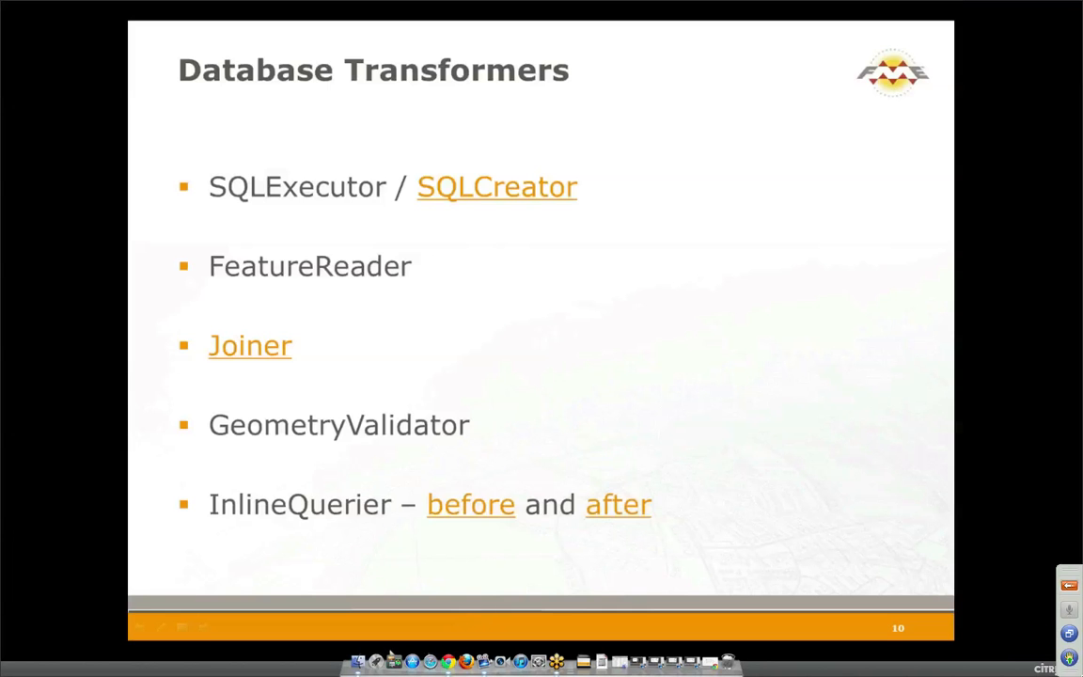
Switch from the slide show to the 3_CadQA workspace window in FME Workbench.
key("super")
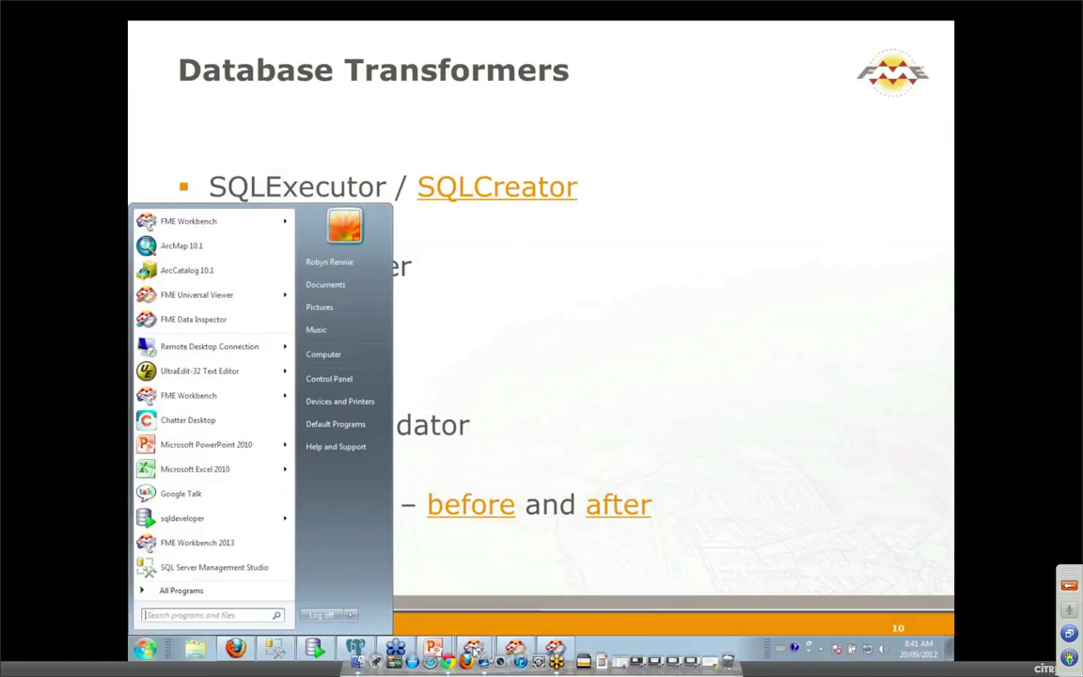
left_click(477, 648)
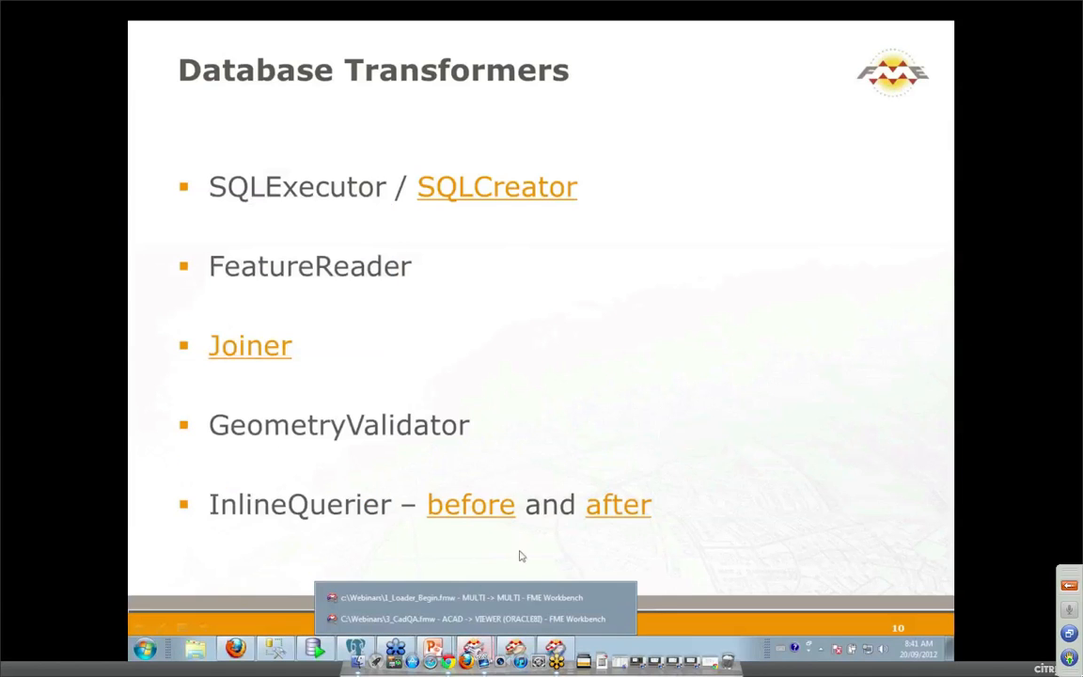
left_click(505, 623)
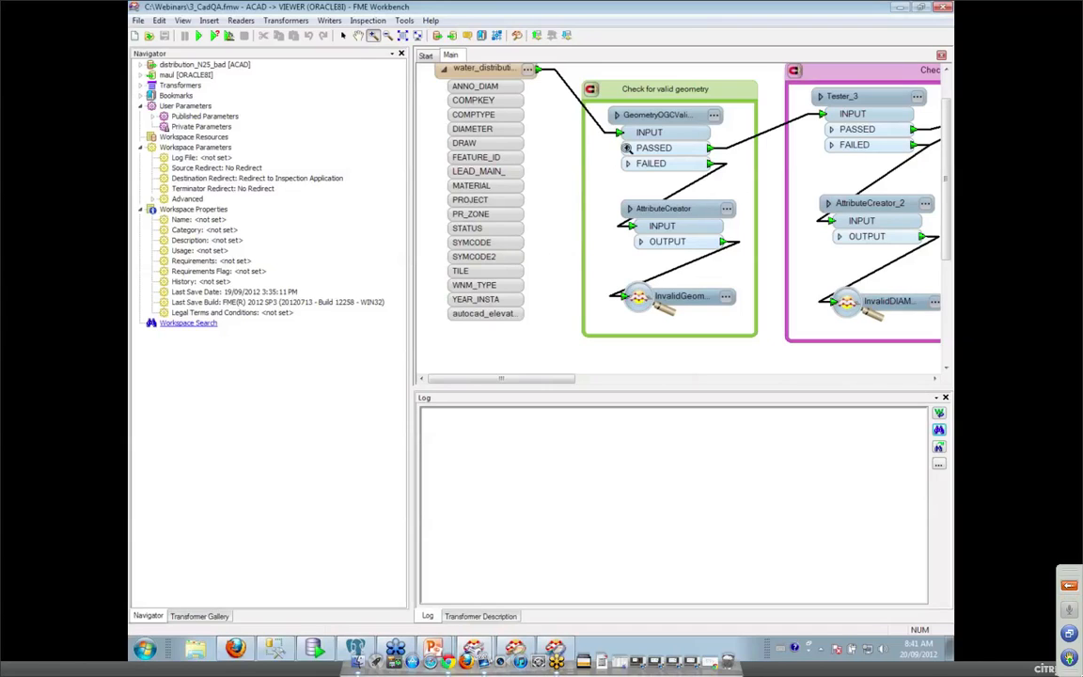
left_click(342, 35)
left_click(714, 115)
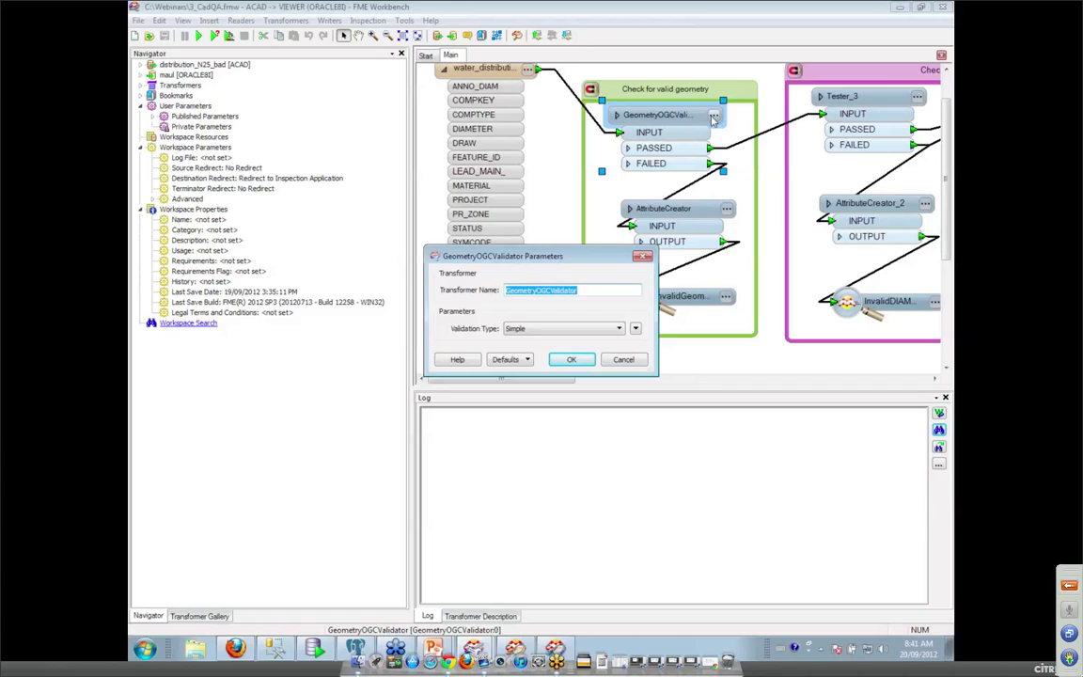
left_click(458, 359)
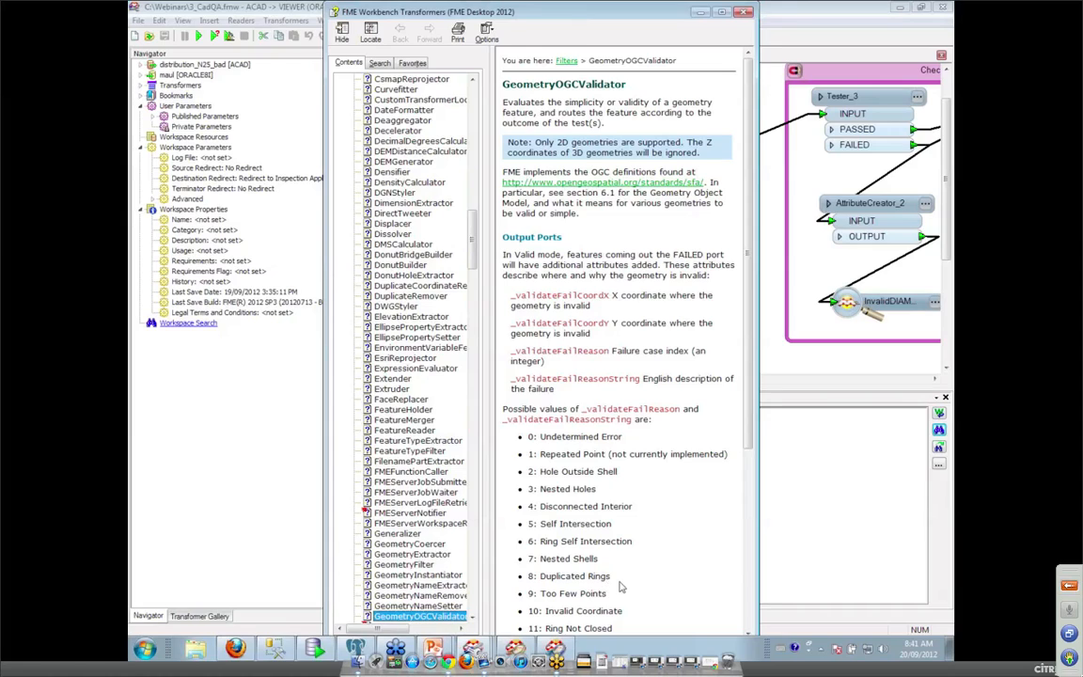
left_click(747, 12)
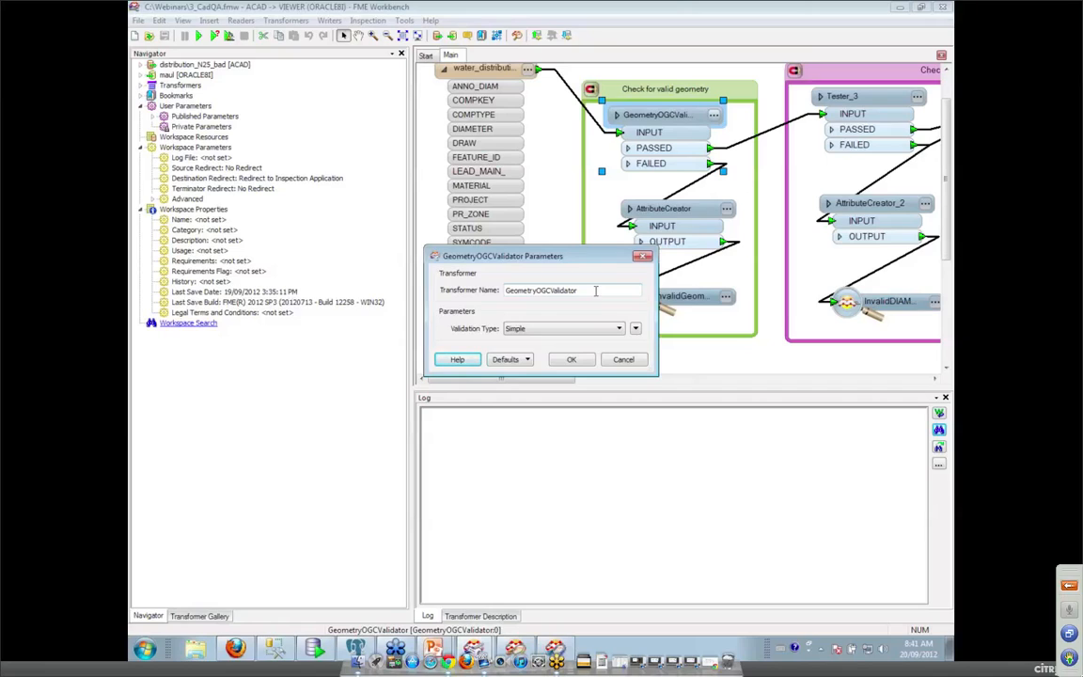
left_click(643, 257)
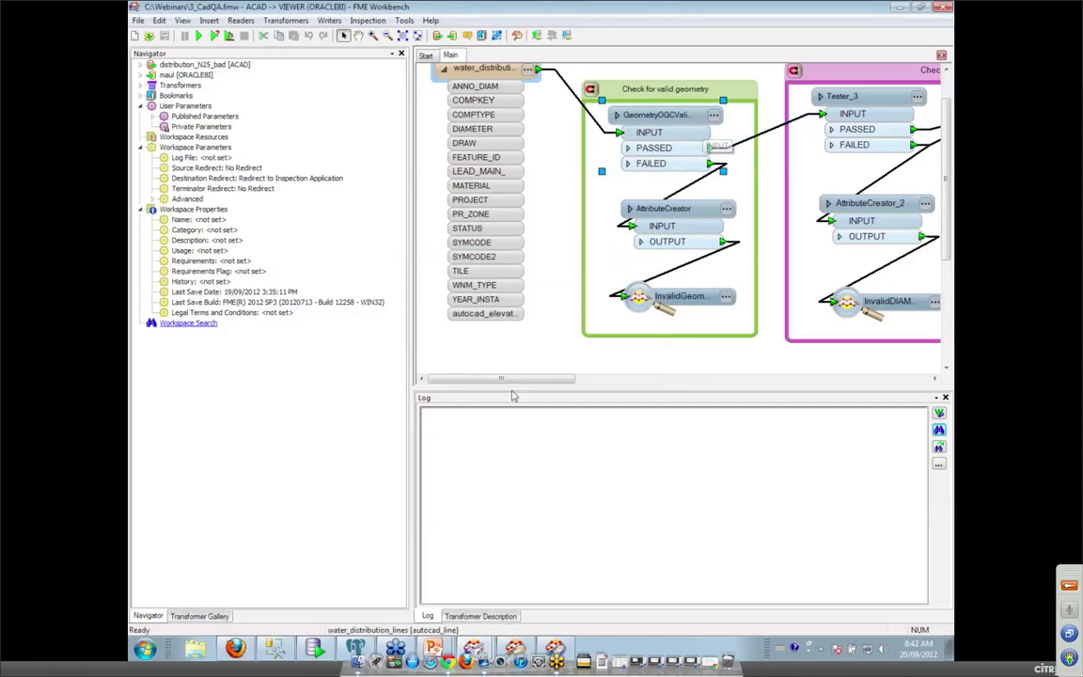
Scroll the canvas right and review Tester_3's DIAMETER tests, closing without changes.
left_click_drag(558, 386, 648, 388)
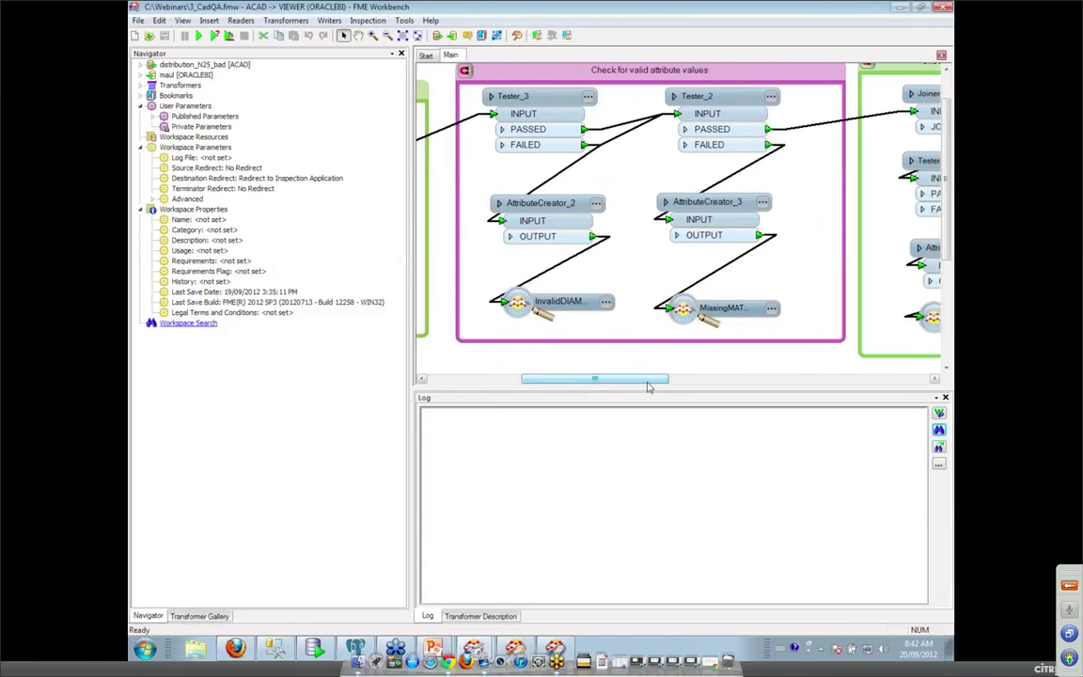
left_click(588, 98)
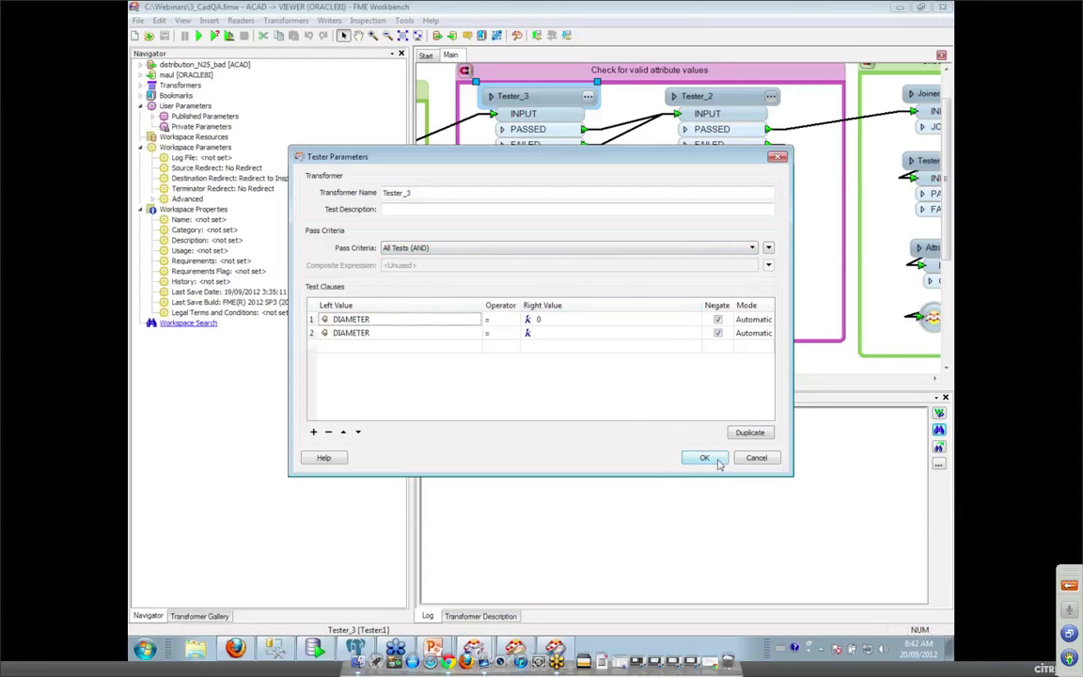
left_click(757, 458)
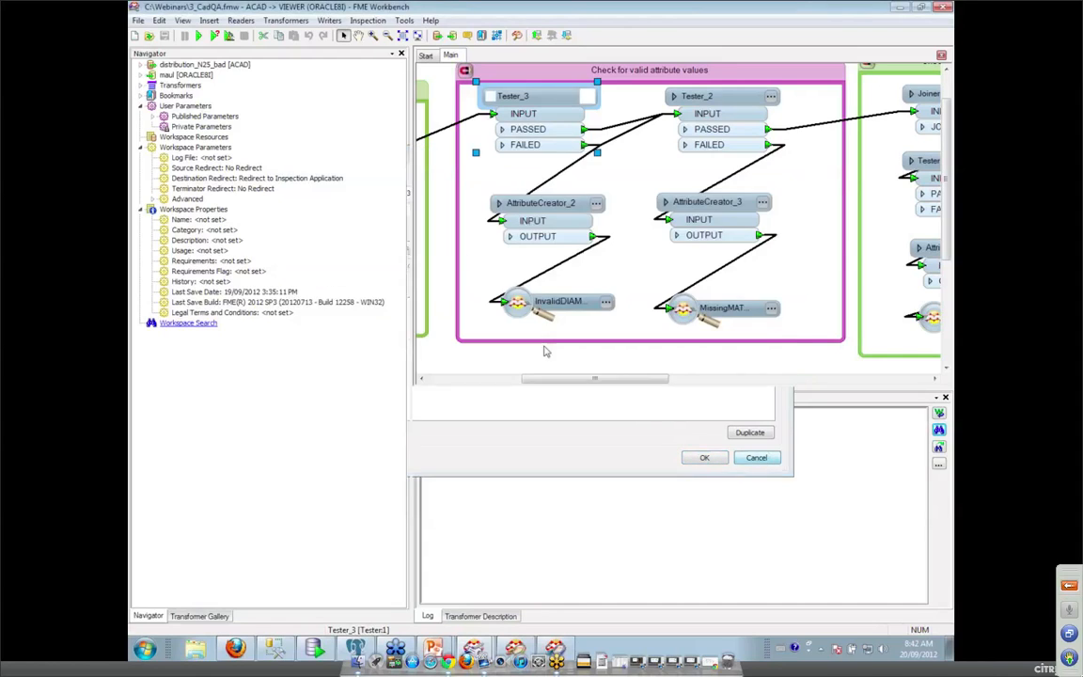
Review Tester_2's MATERIAL test operator list, keep Attribute Is Null, and cancel.
left_click(770, 98)
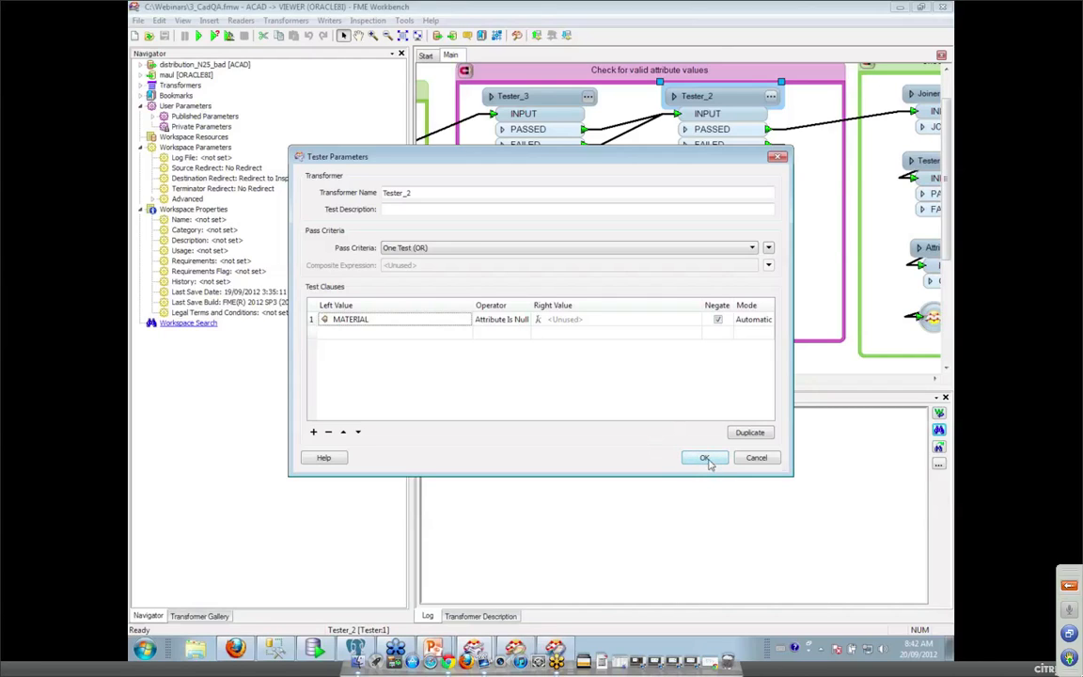
left_click(524, 320)
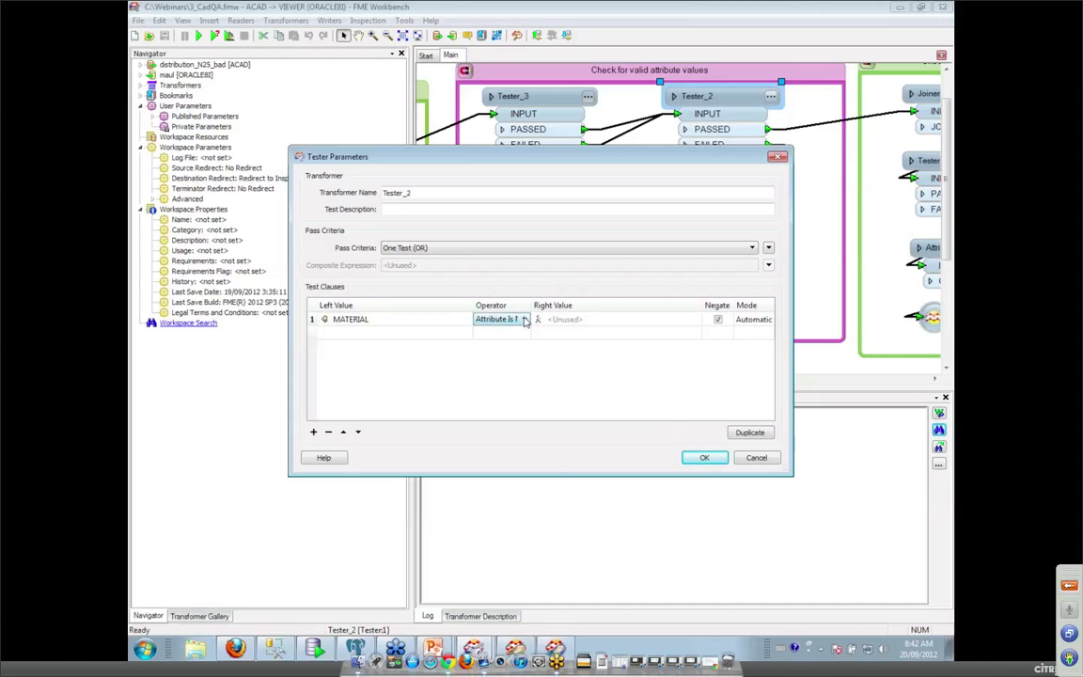
left_click(525, 319)
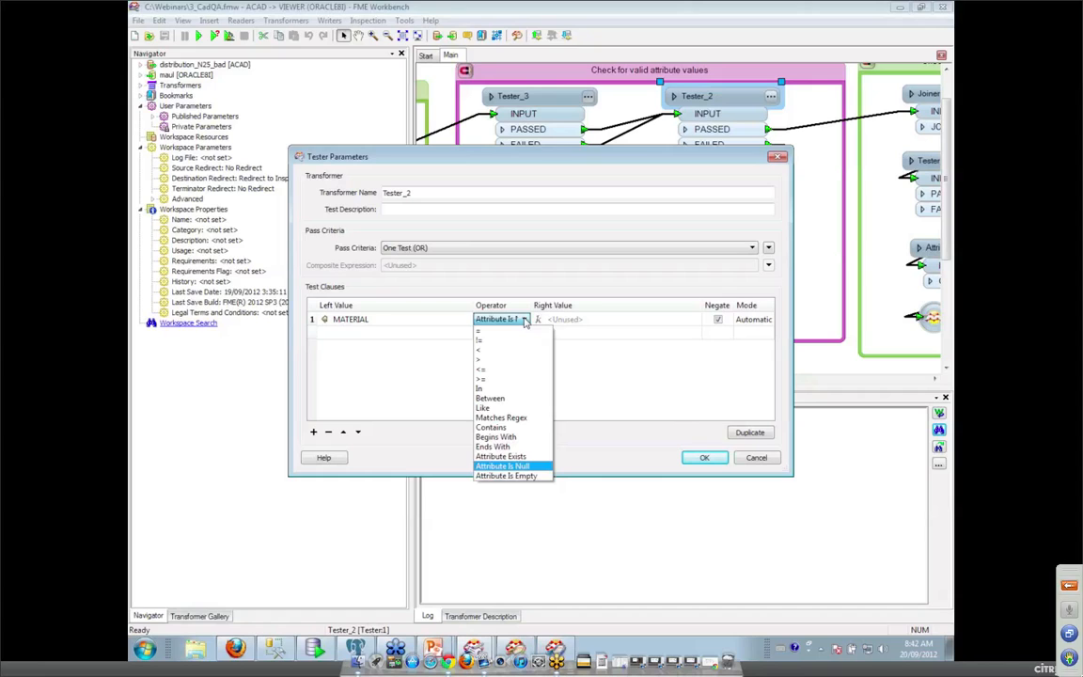
left_click(768, 460)
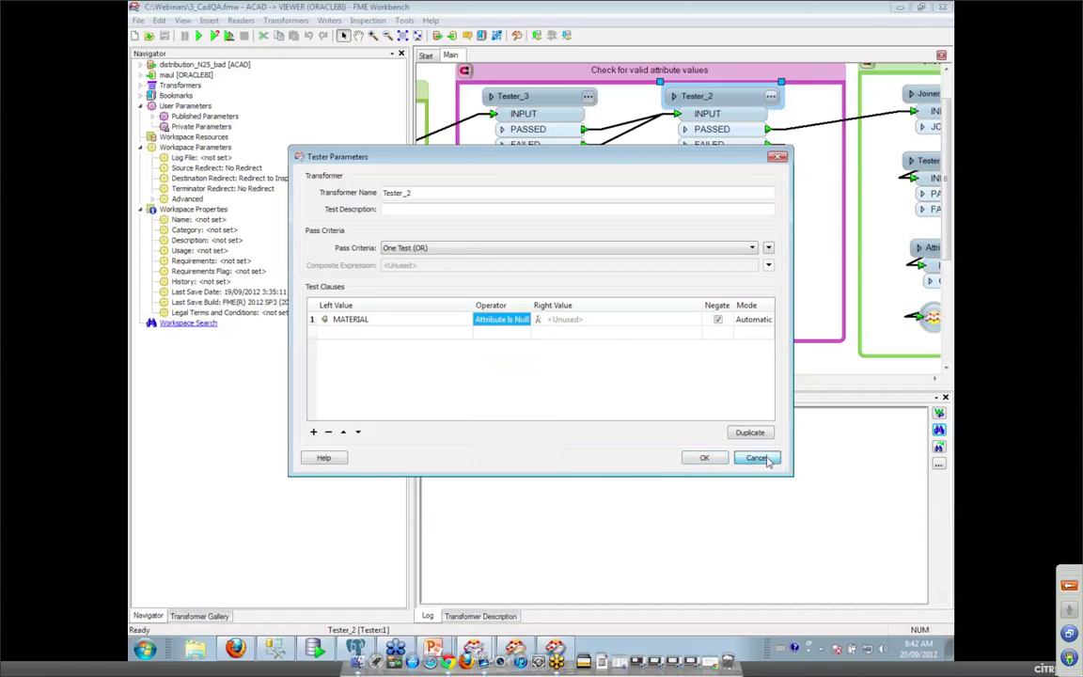
left_click(766, 458)
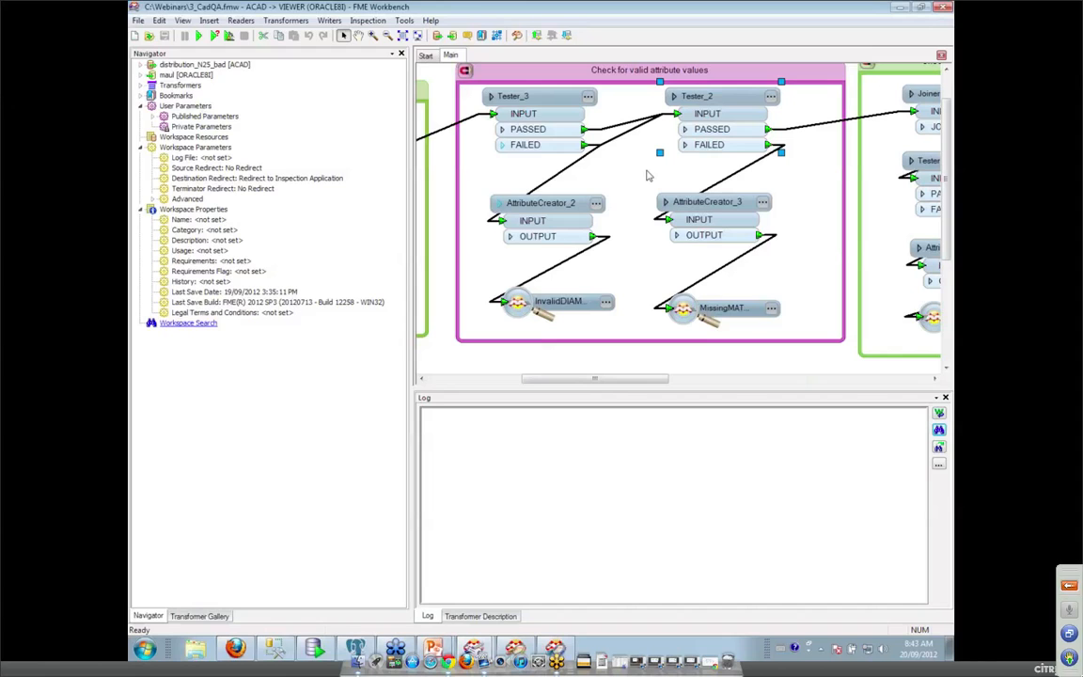
Expand the Navigator's transformer list and show the Joiner's parameter settings.
left_click_drag(610, 382, 716, 386)
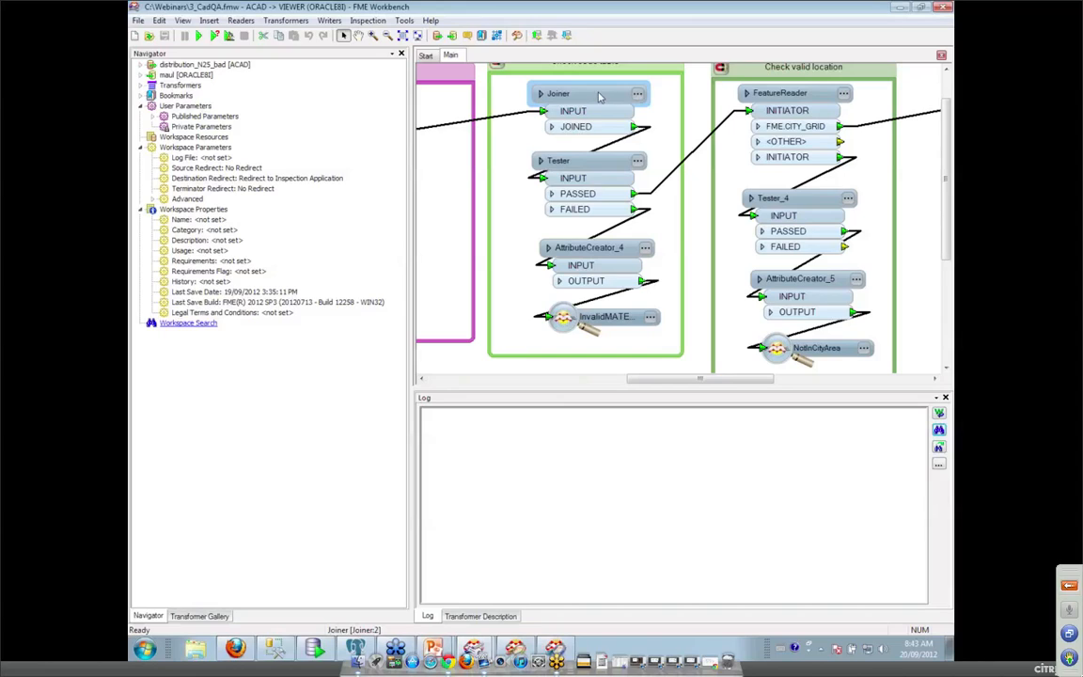
mouse_move(640, 97)
left_click(140, 85)
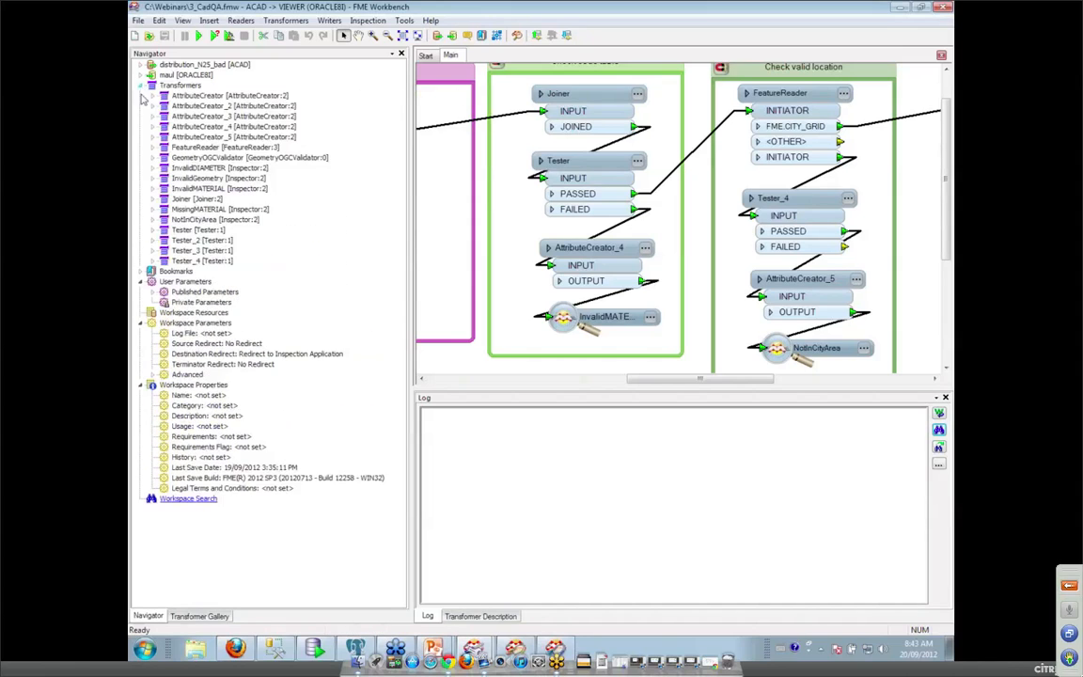
left_click(152, 200)
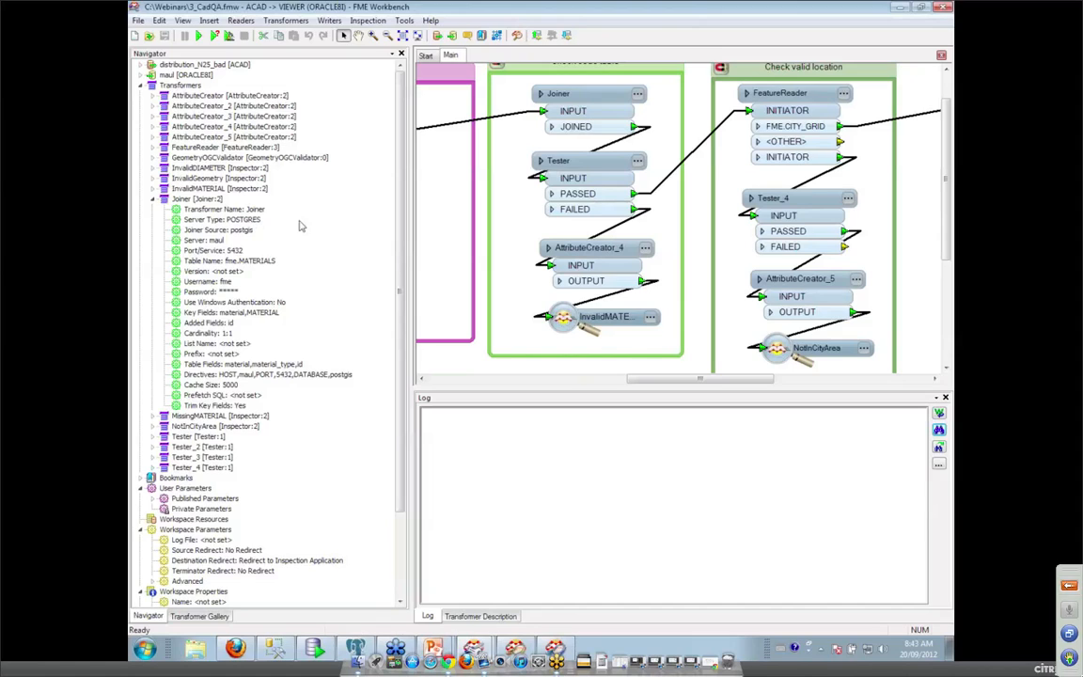
Show the FeatureReader's parameters, then scroll the canvas right to the WATERLINES writer.
left_click(801, 193)
left_click(786, 105)
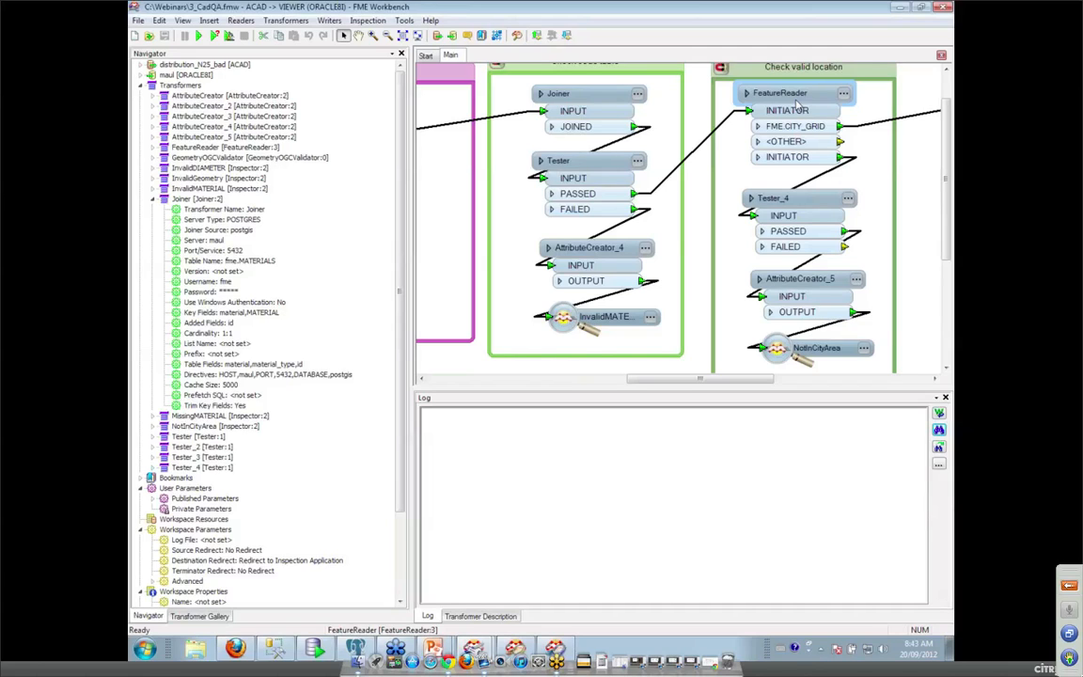
left_click(154, 148)
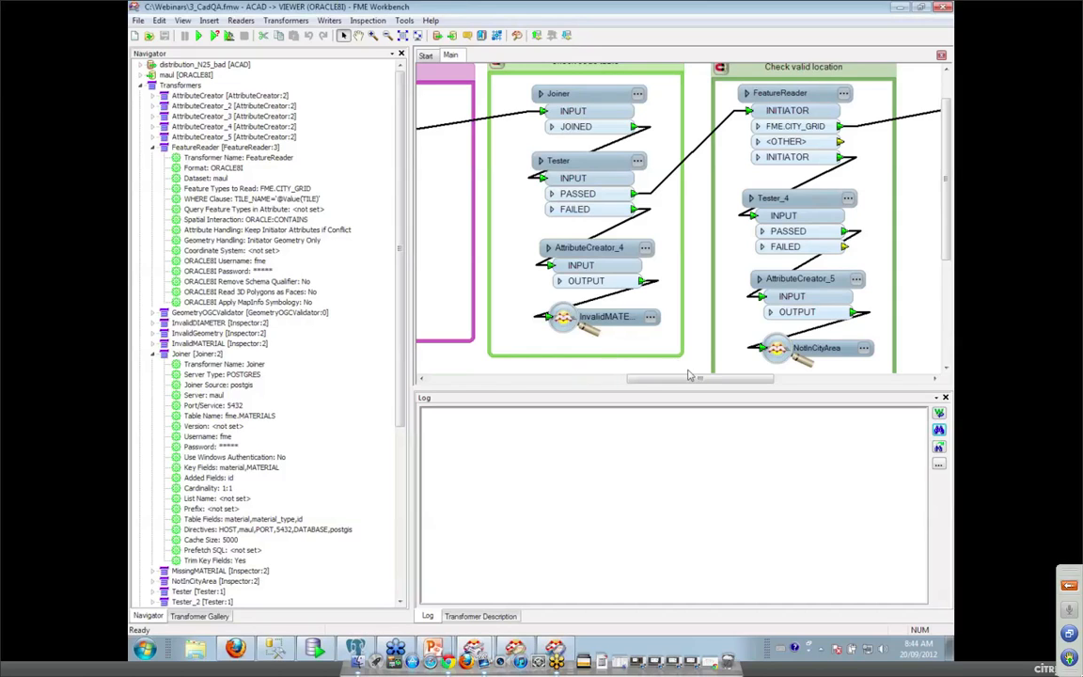
left_click_drag(698, 379, 791, 388)
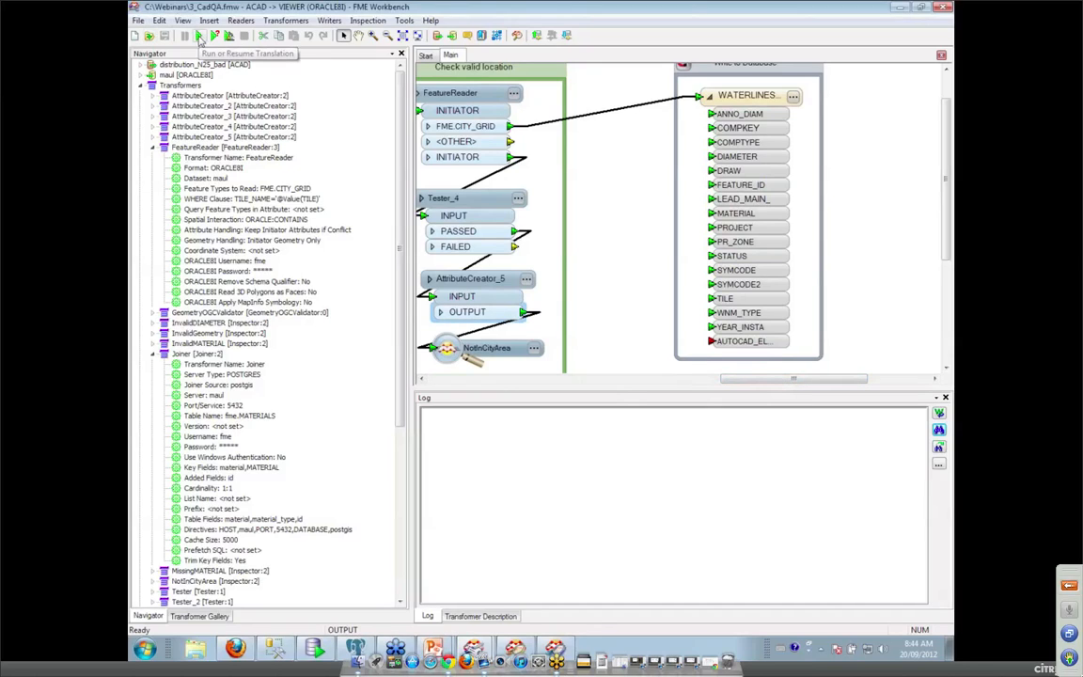
Run the workspace and zoom the Universal Viewer into the flagged pipe junction.
left_click(199, 37)
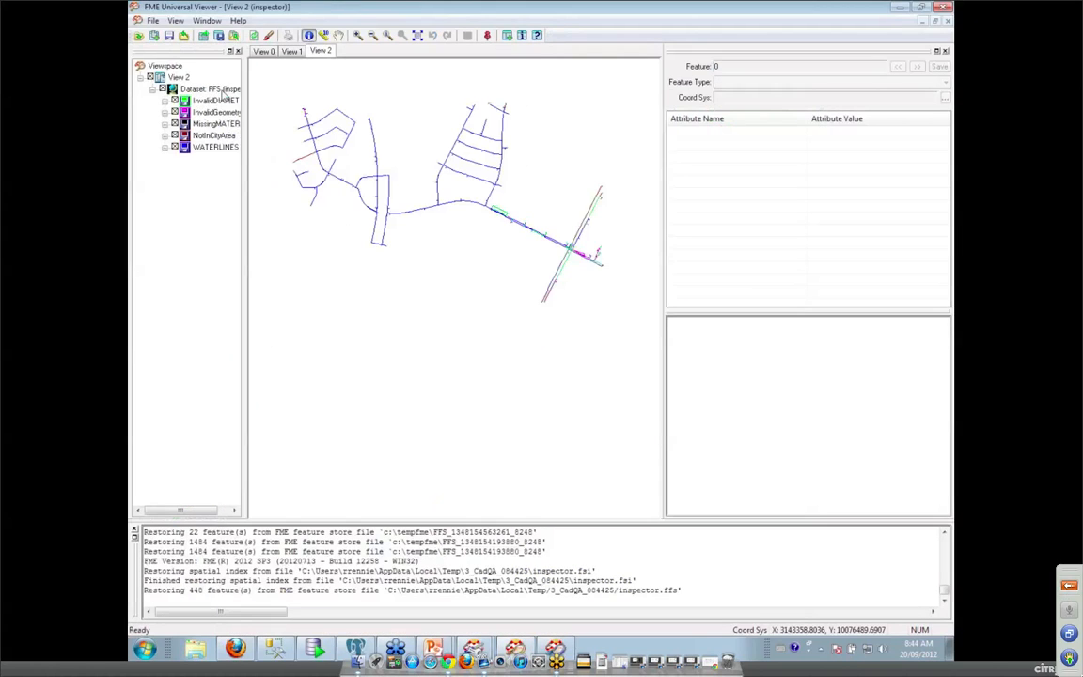
left_click(358, 35)
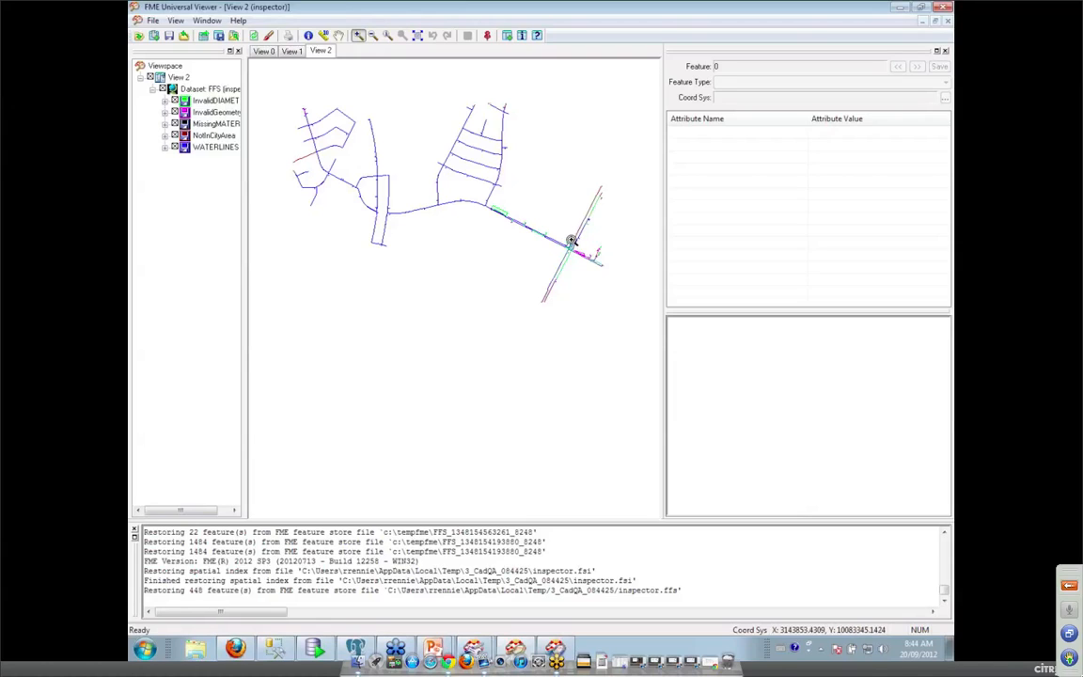
left_click_drag(571, 240, 617, 258)
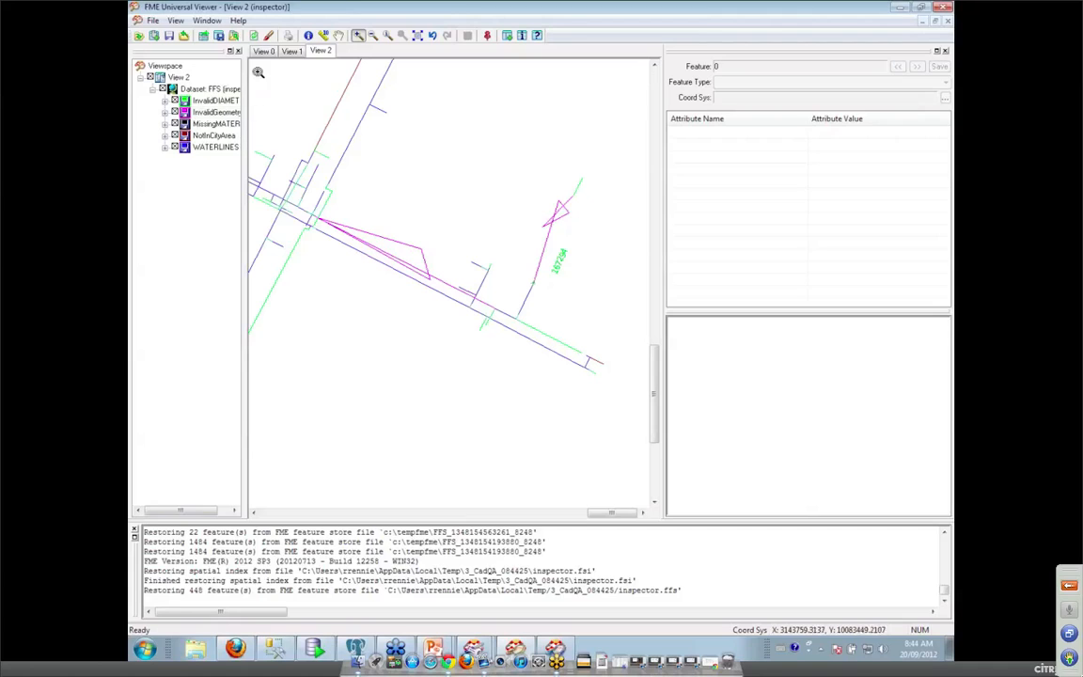
Switch to Identify, widen the Viewspace layer list, and return to the 3_CadQA workspace.
left_click(308, 35)
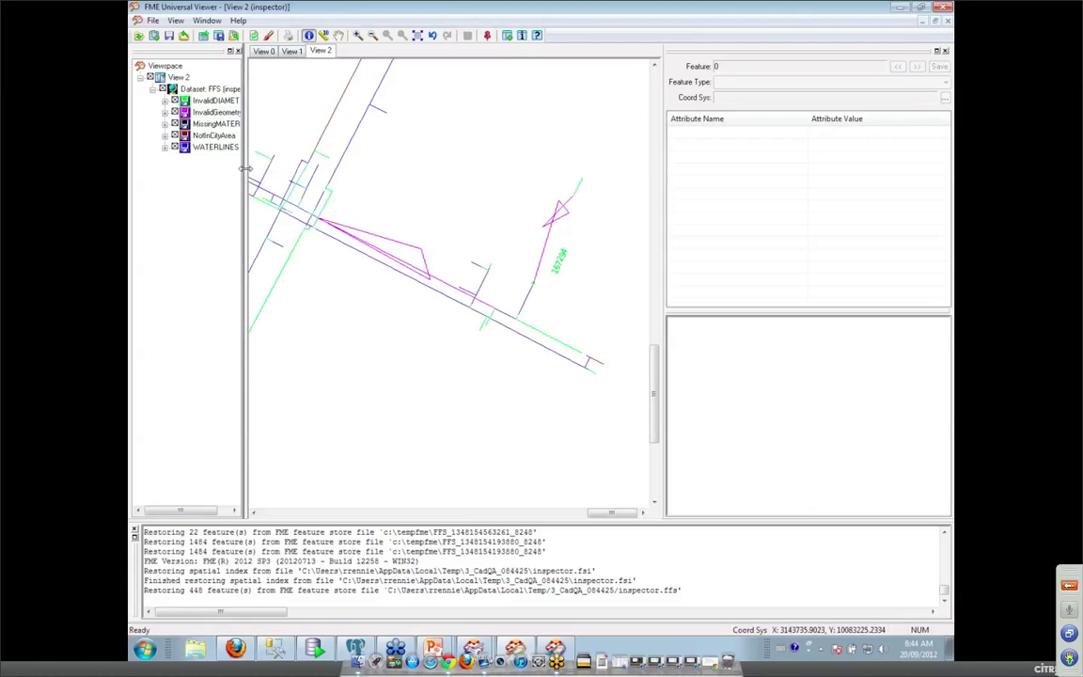
left_click_drag(301, 167, 298, 168)
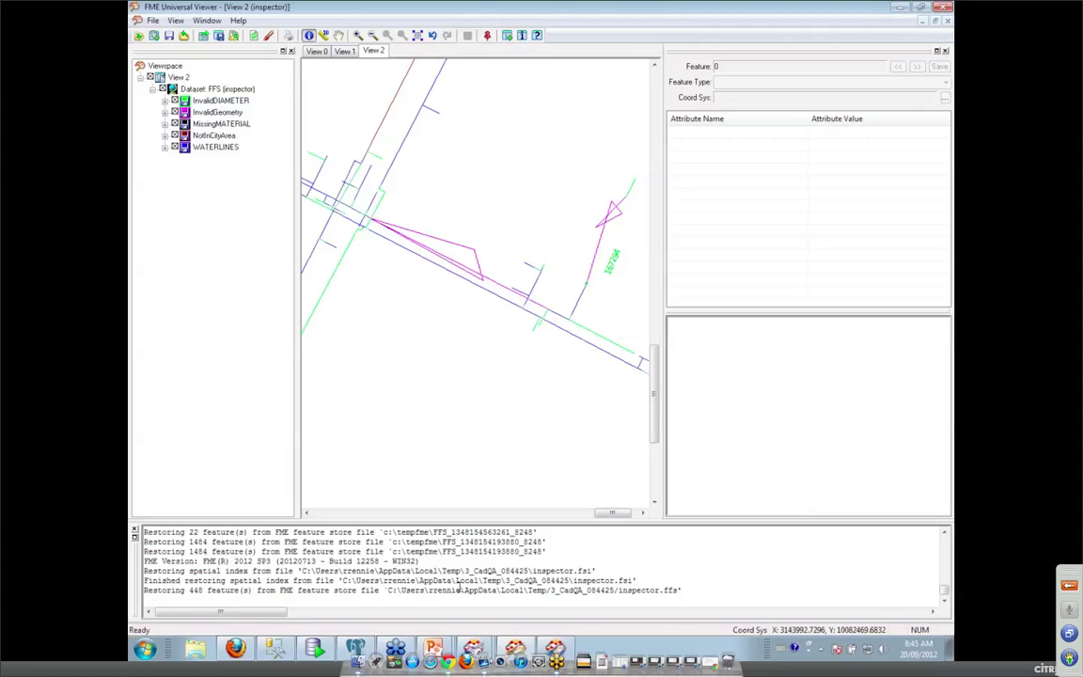
mouse_move(473, 649)
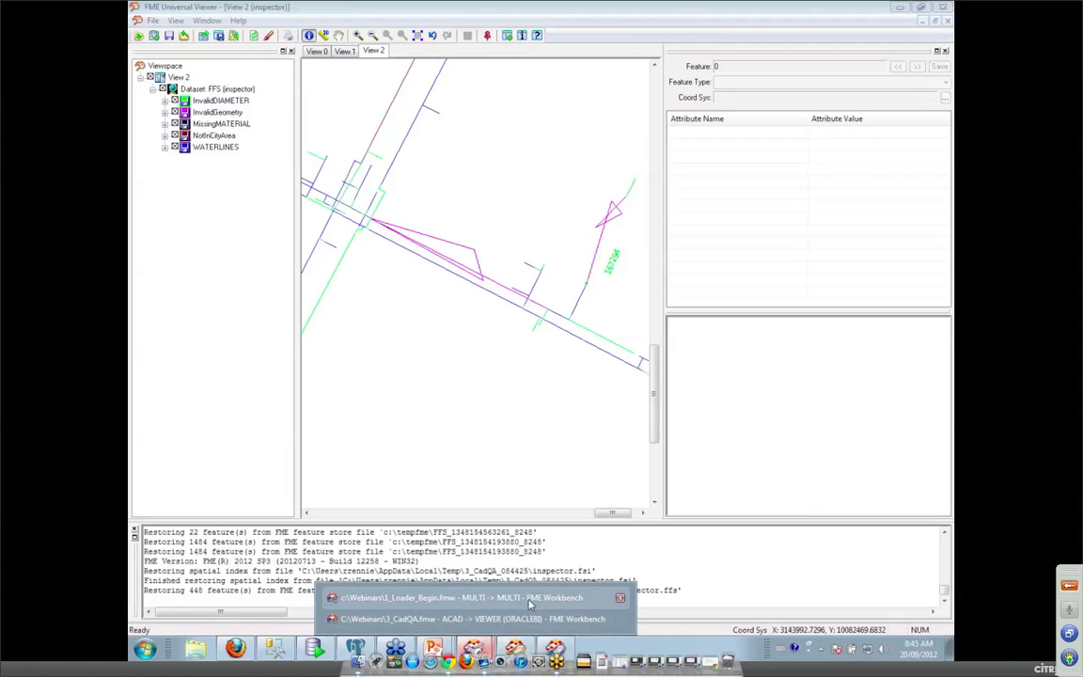
left_click(507, 618)
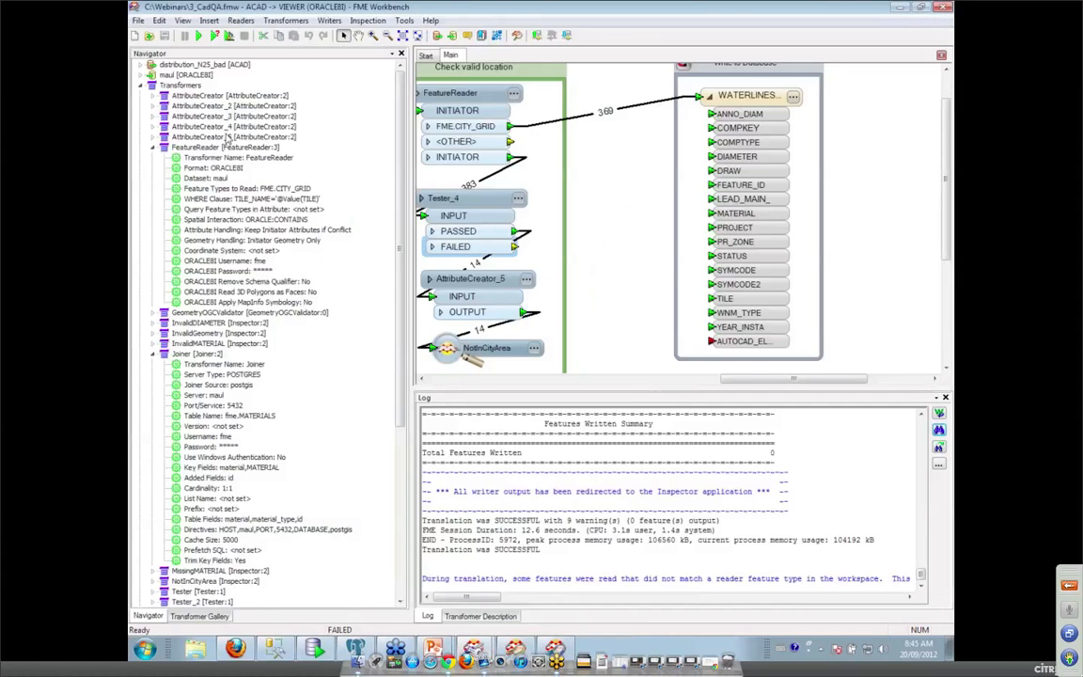
Open the 3_CadQA_HTML.fmw workspace, then bring up a Windows Explorer window.
left_click(138, 21)
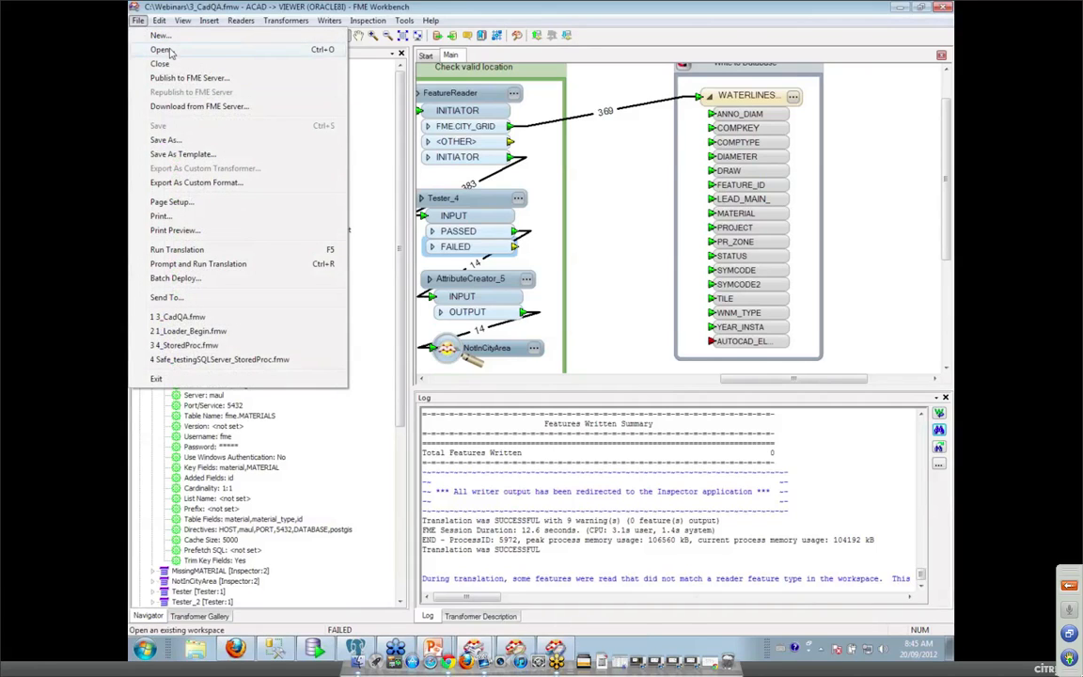
left_click(172, 53)
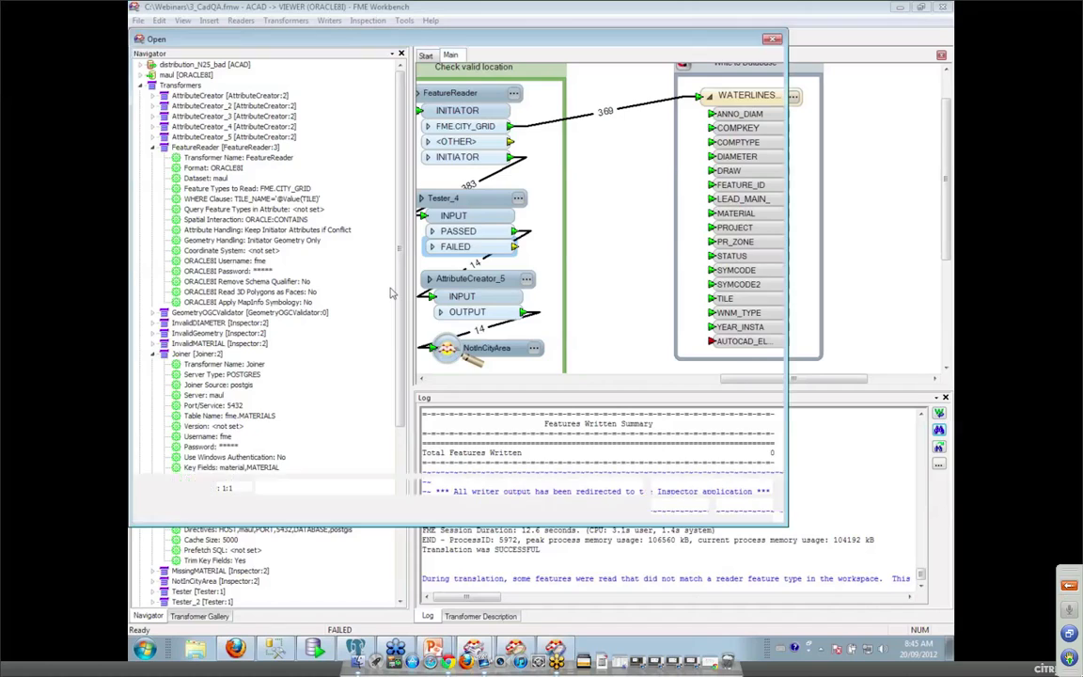
double_click(286, 252)
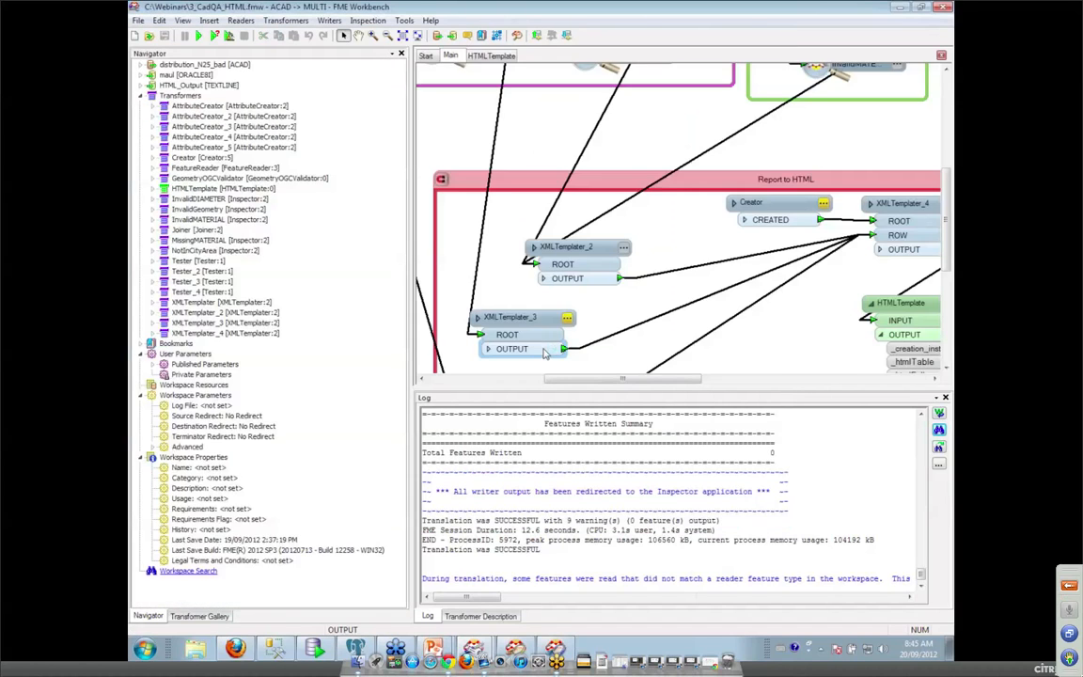
mouse_move(553, 254)
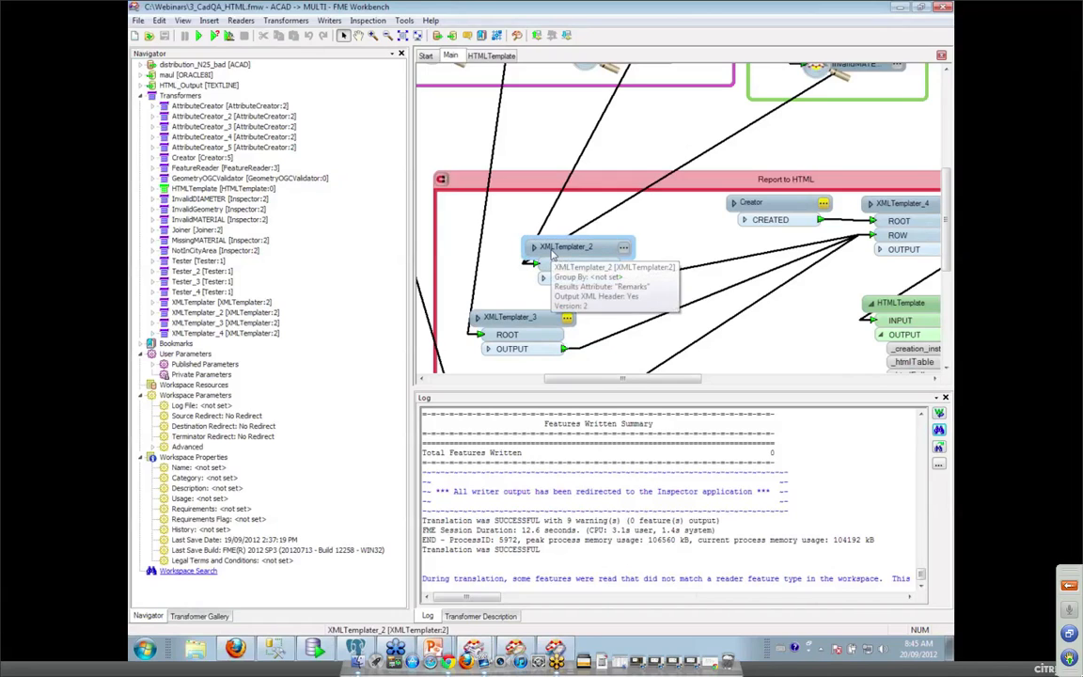
left_click(199, 652)
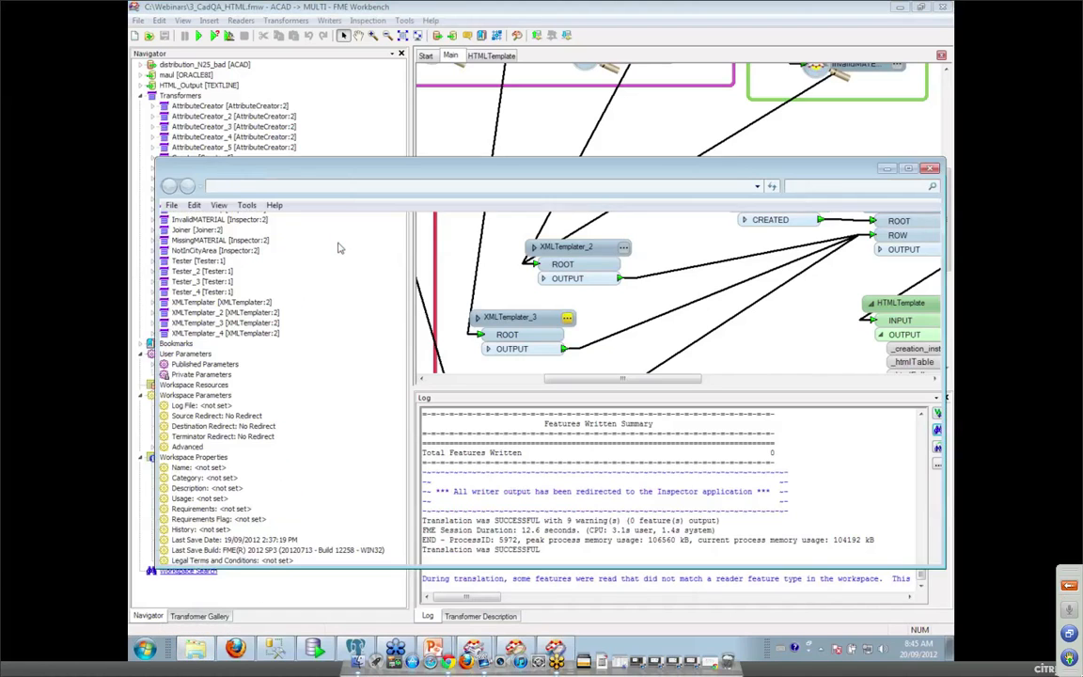
Browse to C:\Webinars\Output and open HTML_Output.html in Firefox.
left_click(215, 407)
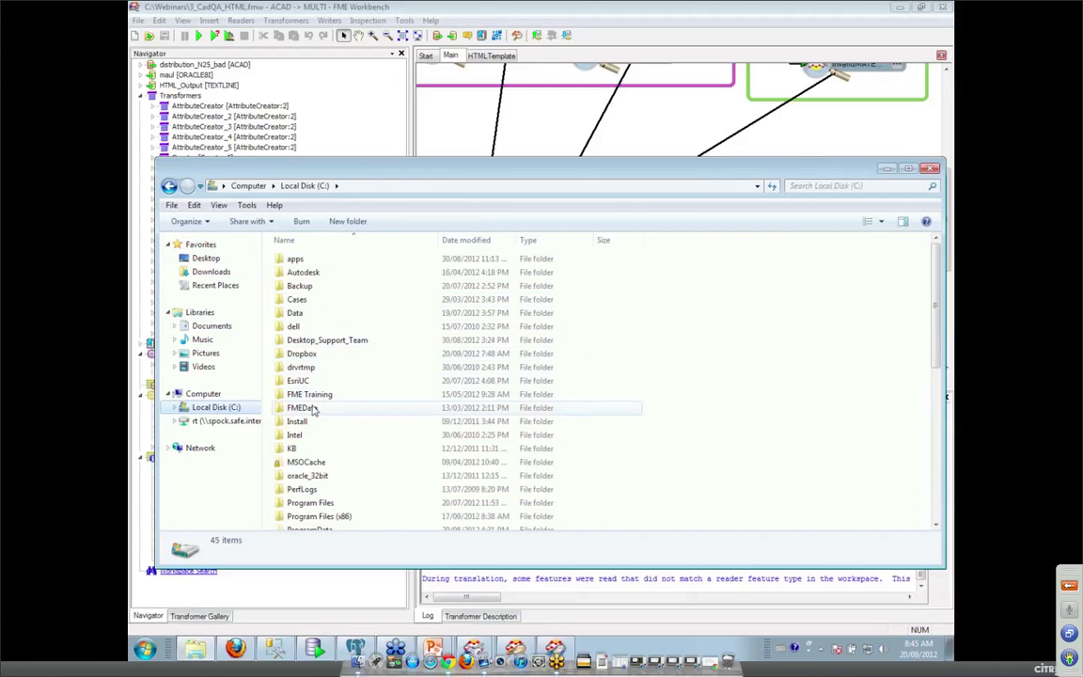
left_click(338, 407)
scroll(336, 409, "down", 5)
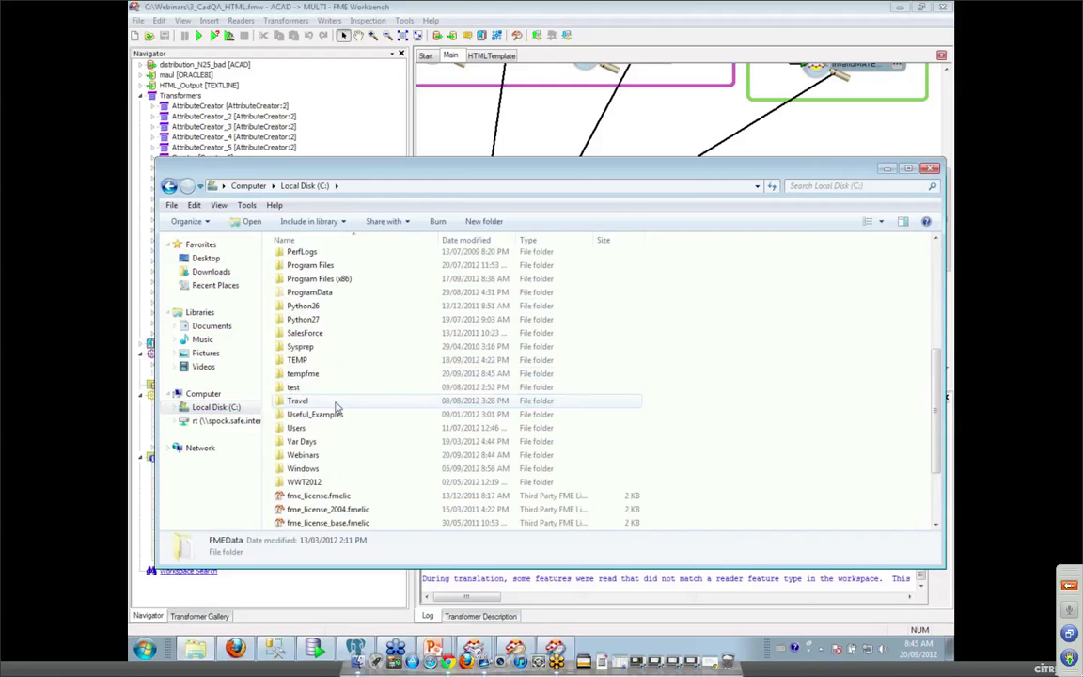
double_click(316, 449)
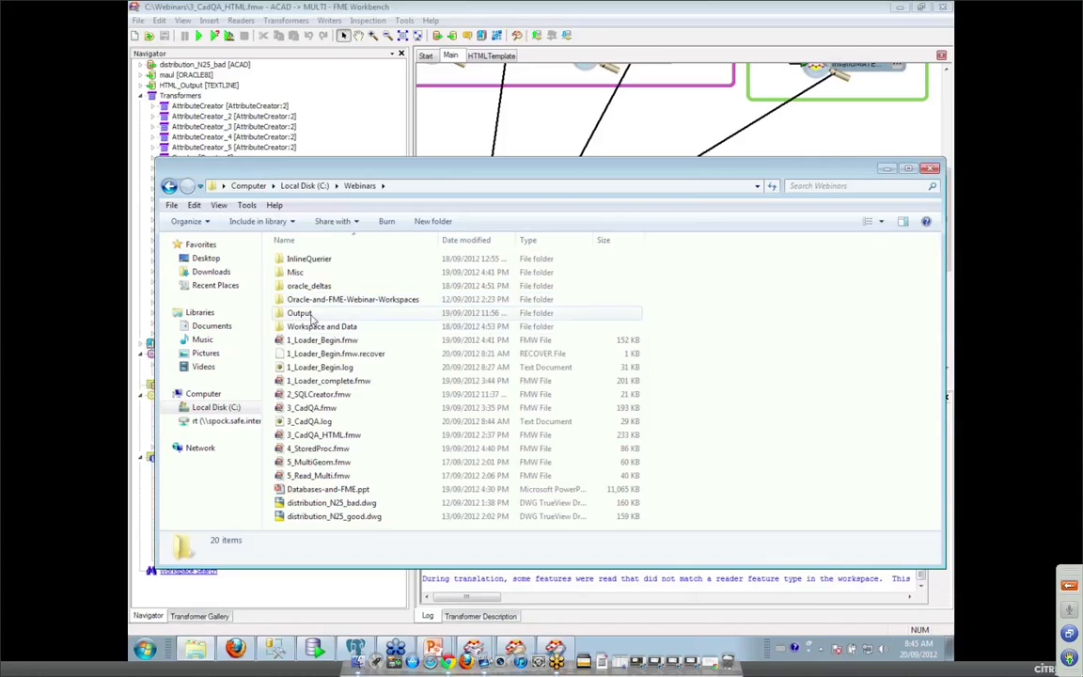
double_click(310, 313)
double_click(319, 259)
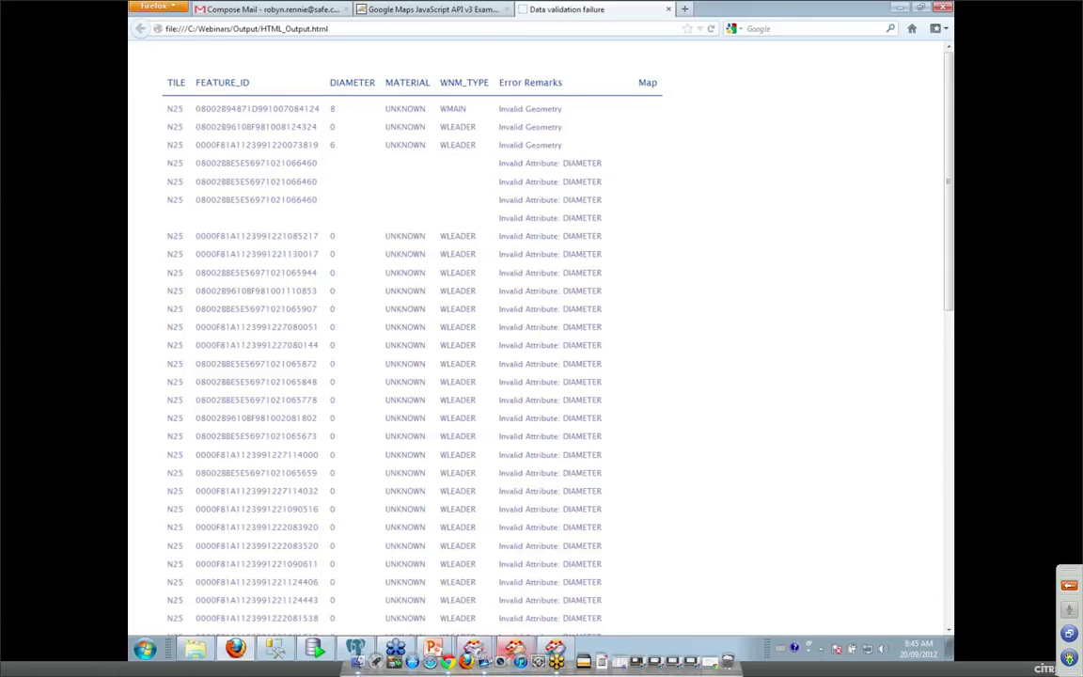
Go back from the Firefox report to the 'Database Transformers' slide show.
mouse_move(447, 643)
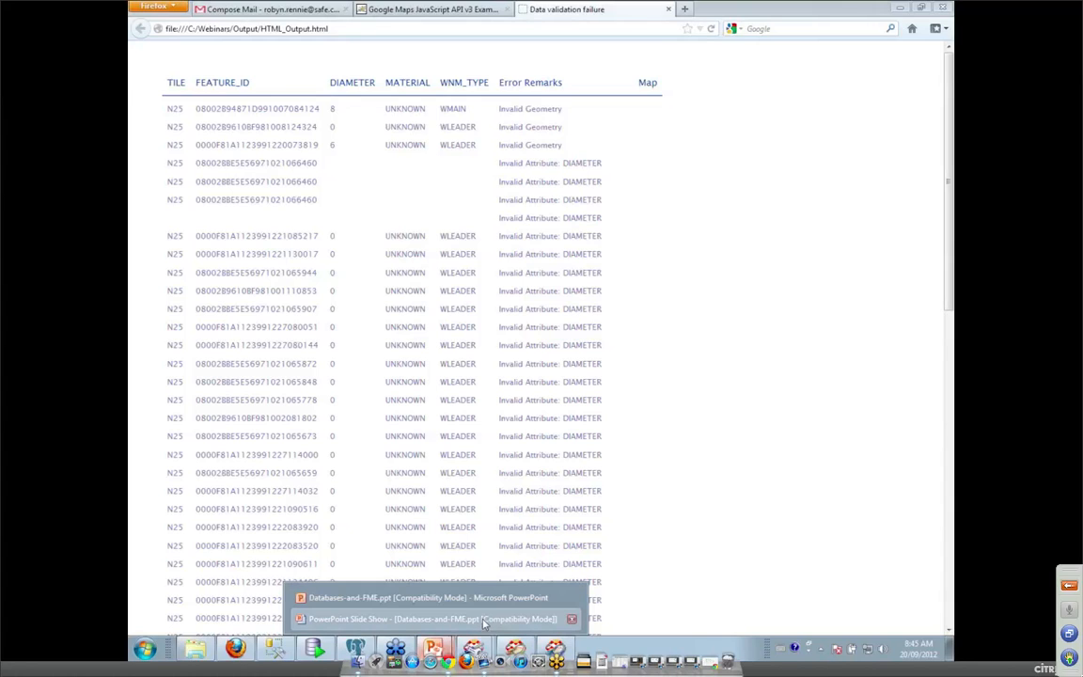
left_click(483, 622)
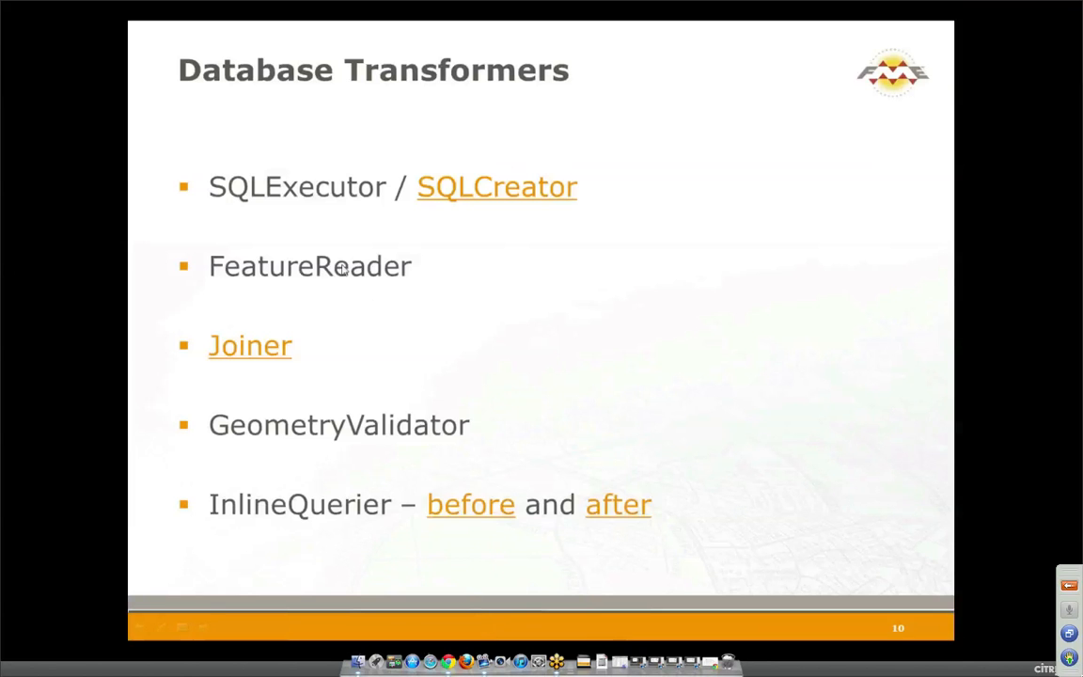
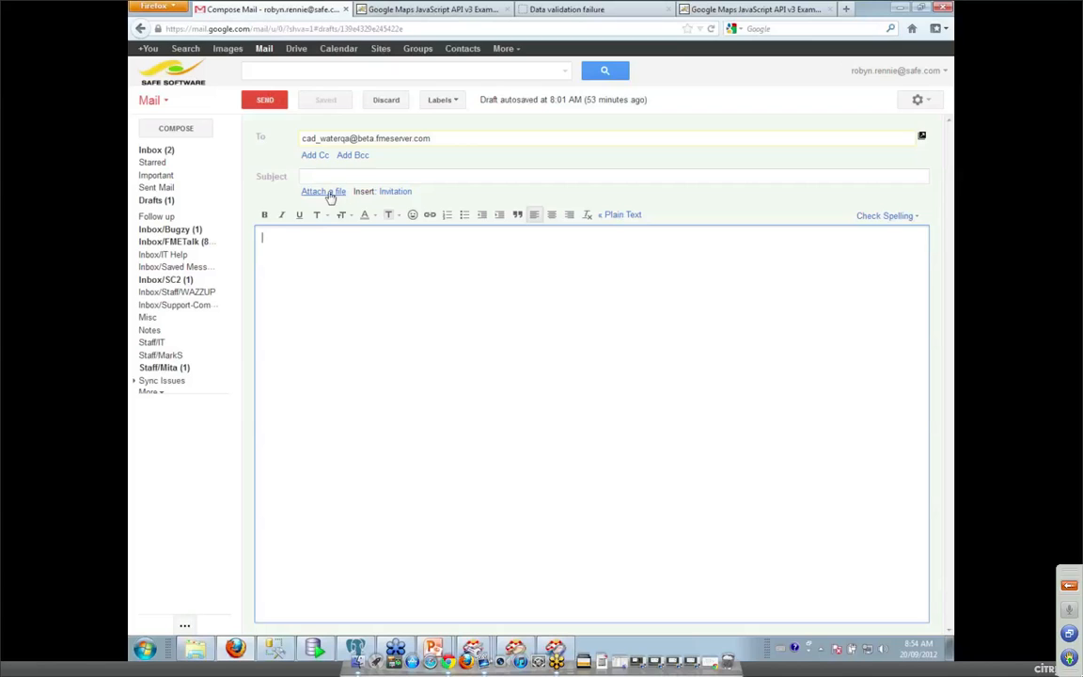
Attach distribution_N25_bad.dwg, add the subject 'here's my handiwork', and send it to the FME Server address.
left_click(329, 193)
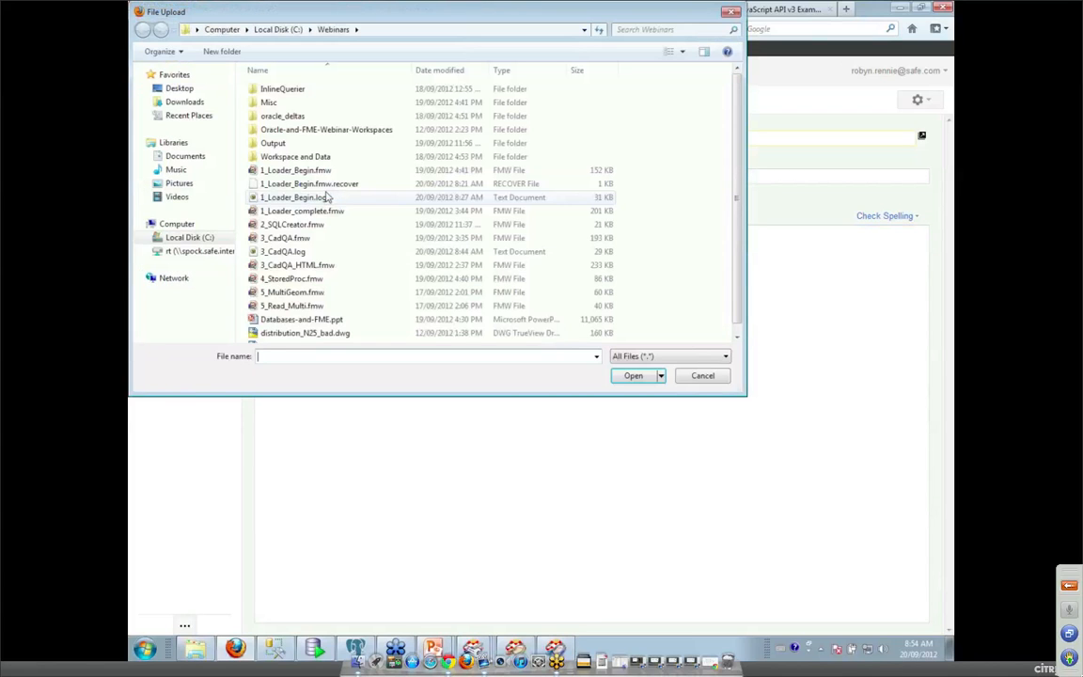
left_click(302, 335)
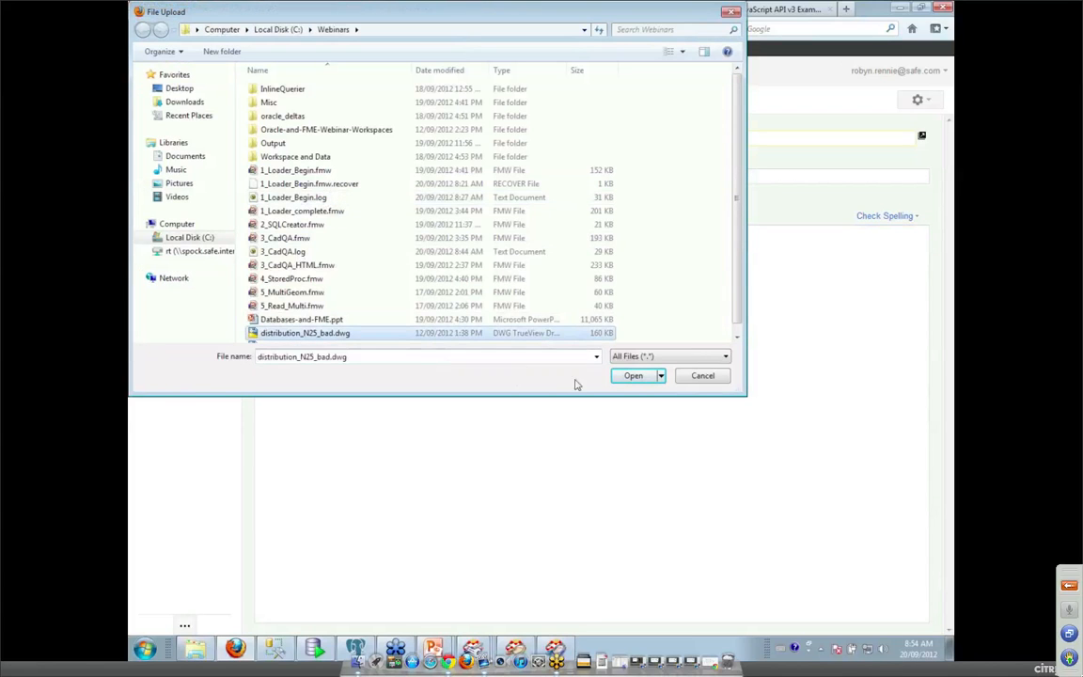
left_click(630, 377)
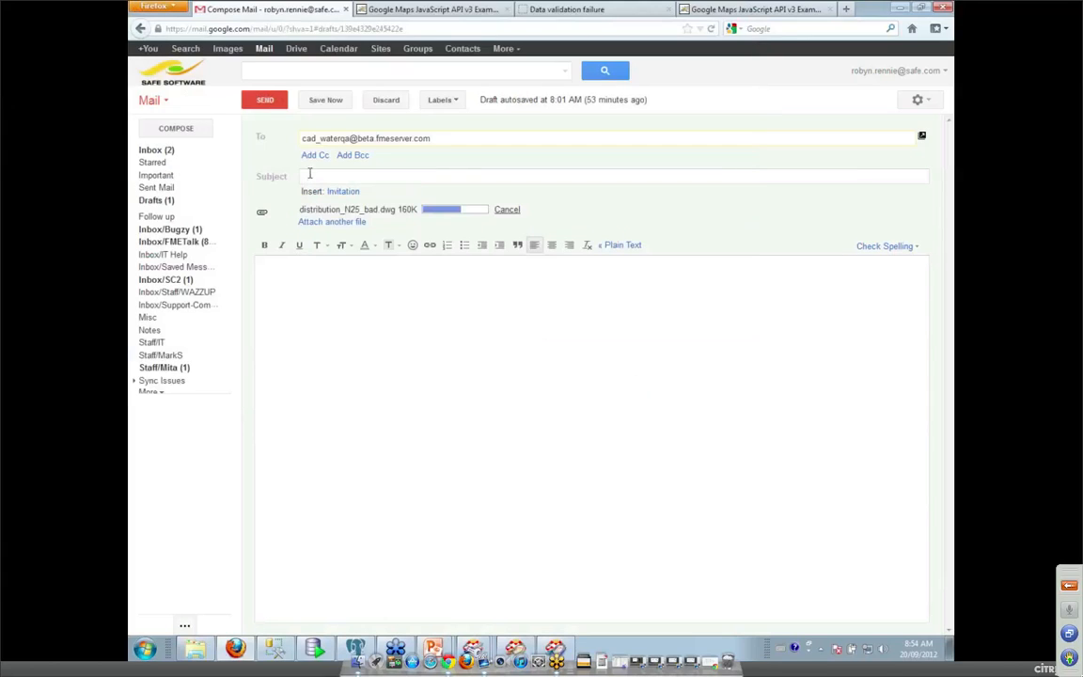
left_click(309, 176)
type("here's ")
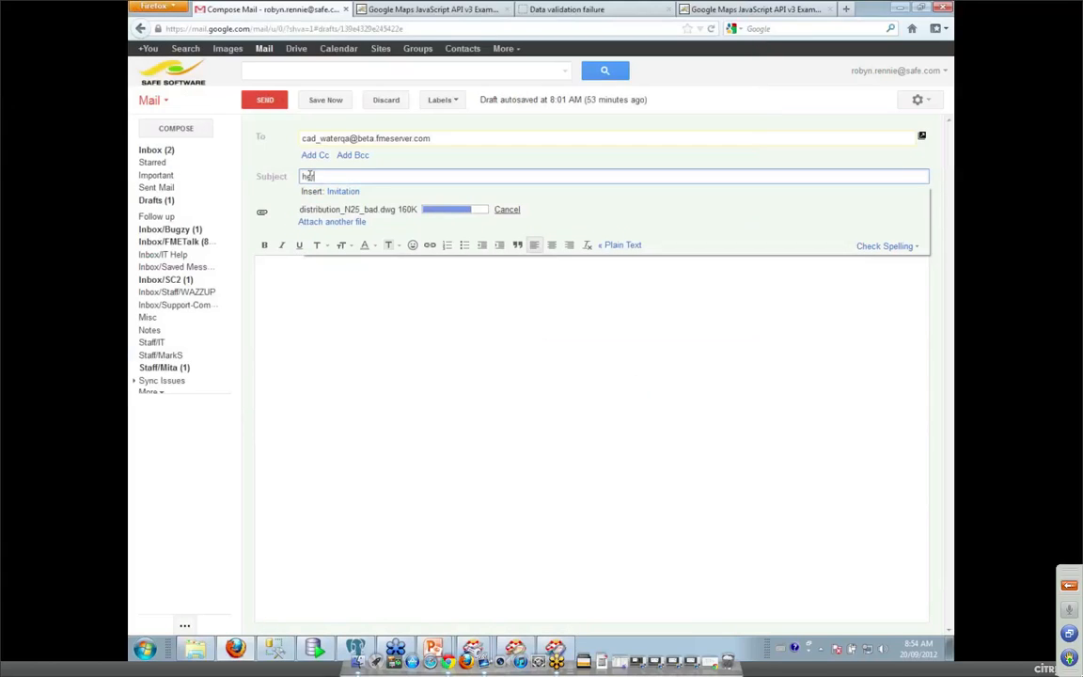
type("my handiwork")
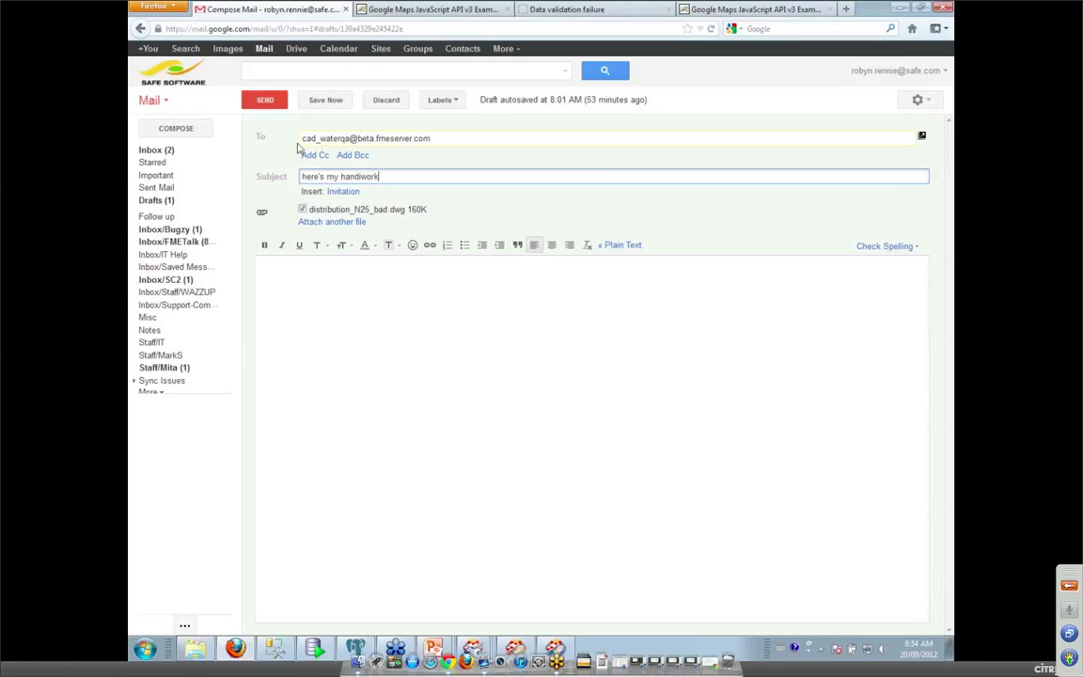
left_click(264, 100)
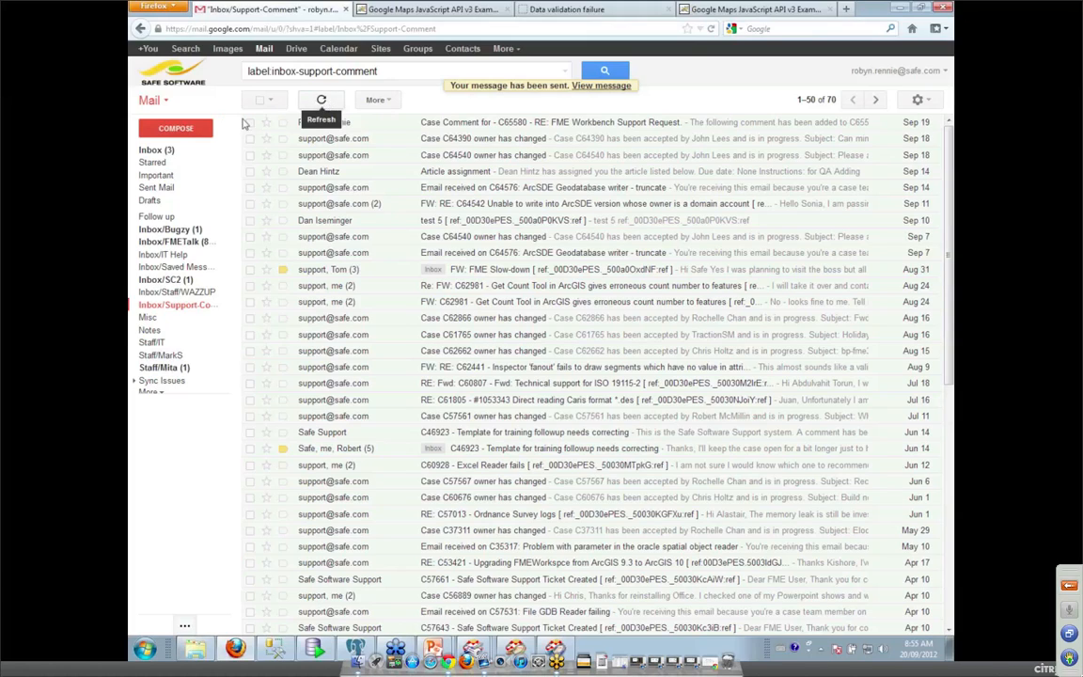
Open the inbox's 'QA for file … failed!' reply and scroll its HTML report of Invalid Attribute: DIAMETER features.
left_click(321, 102)
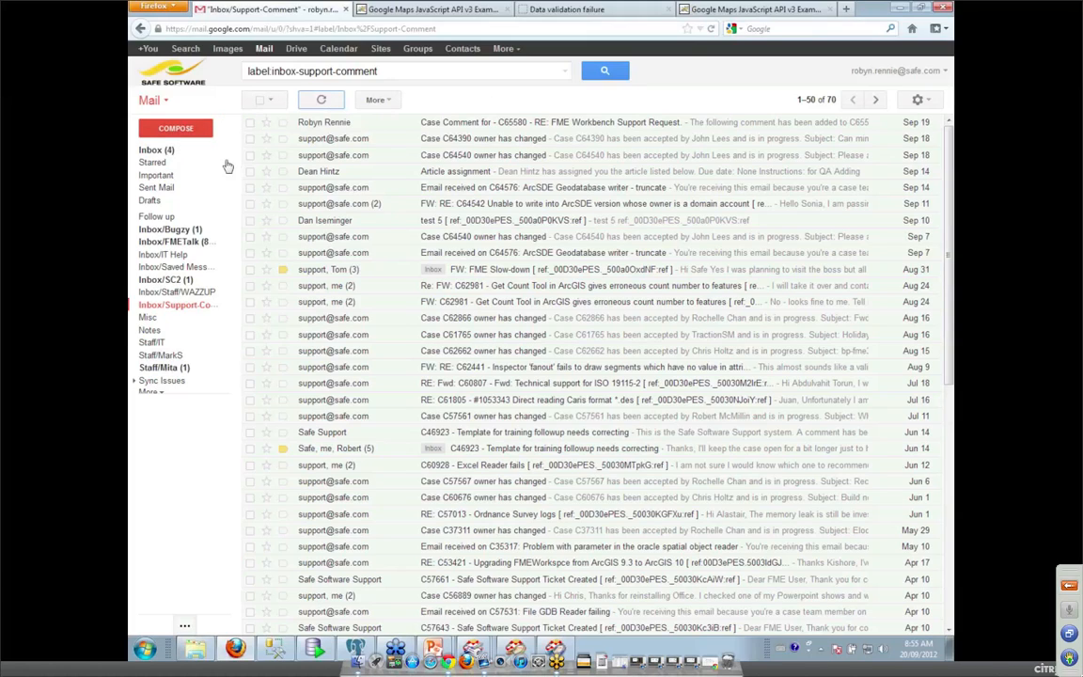
left_click(156, 151)
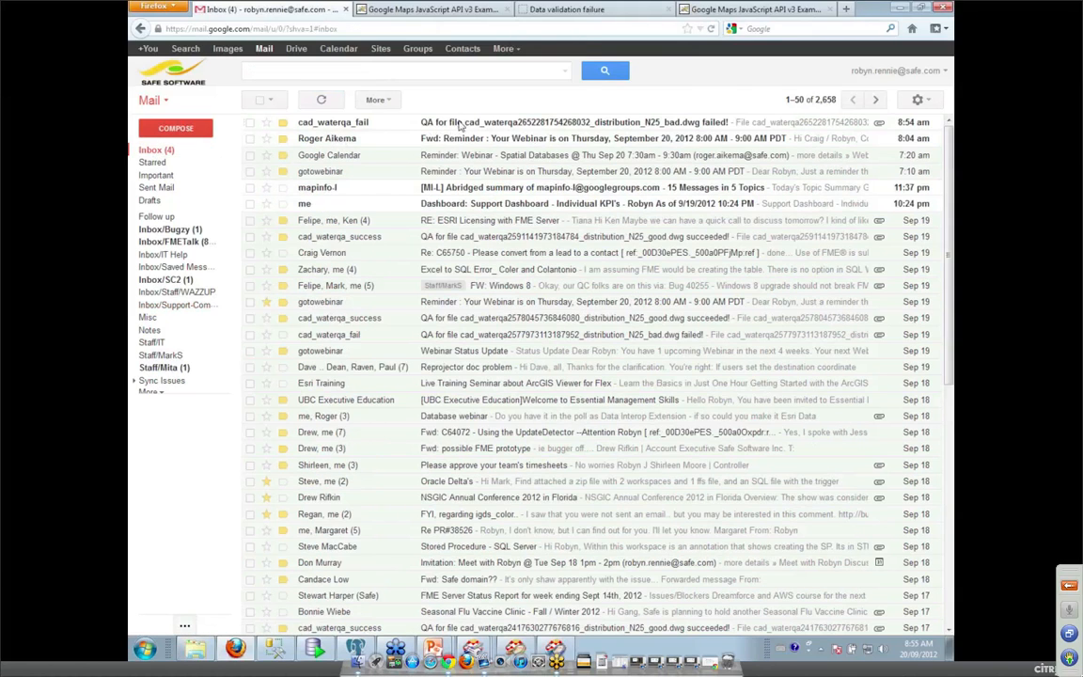
left_click(460, 125)
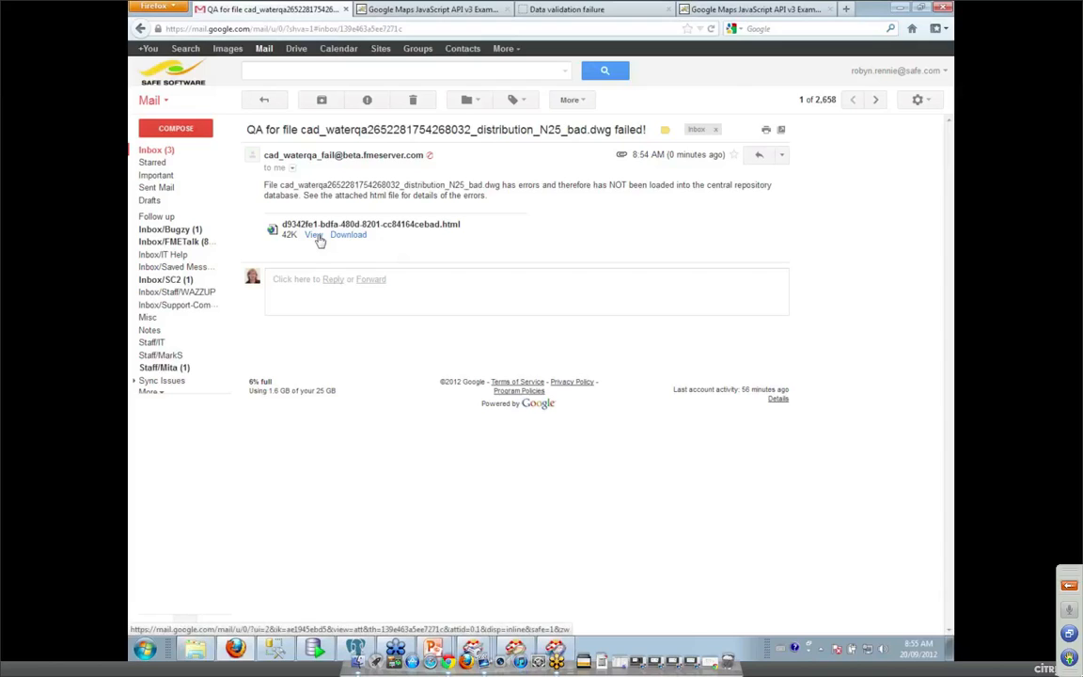
left_click(317, 236)
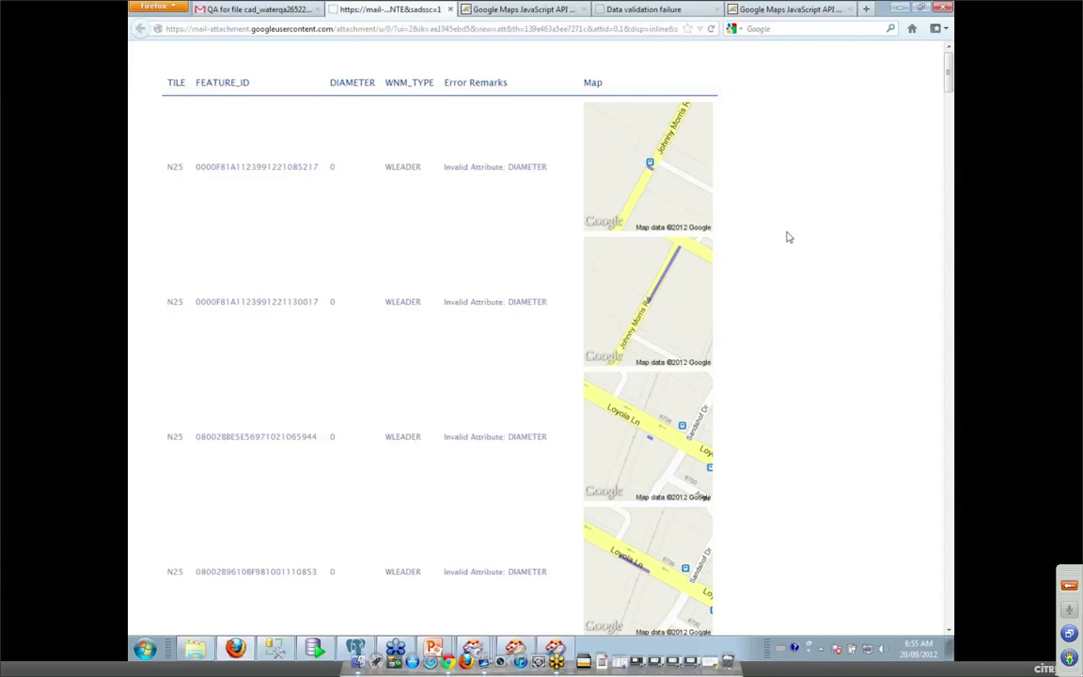
scroll(788, 237, "down", 7)
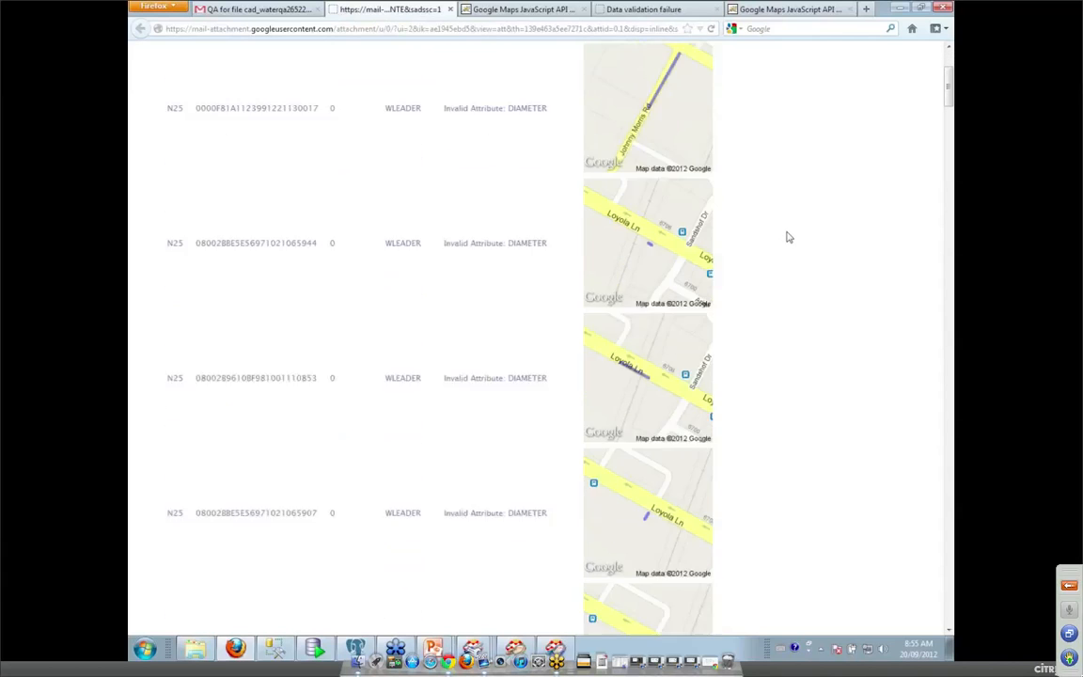
scroll(789, 238, "down", 4)
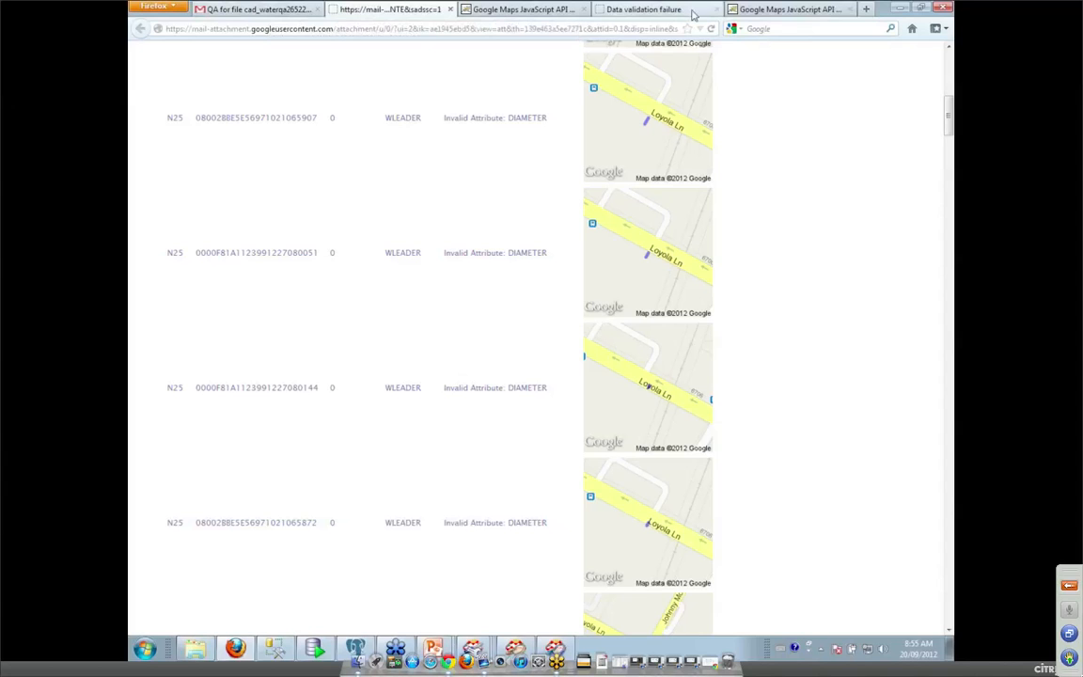
Copy the FME Server submission address from the Realtime Display page into a new message's recipient.
left_click(748, 9)
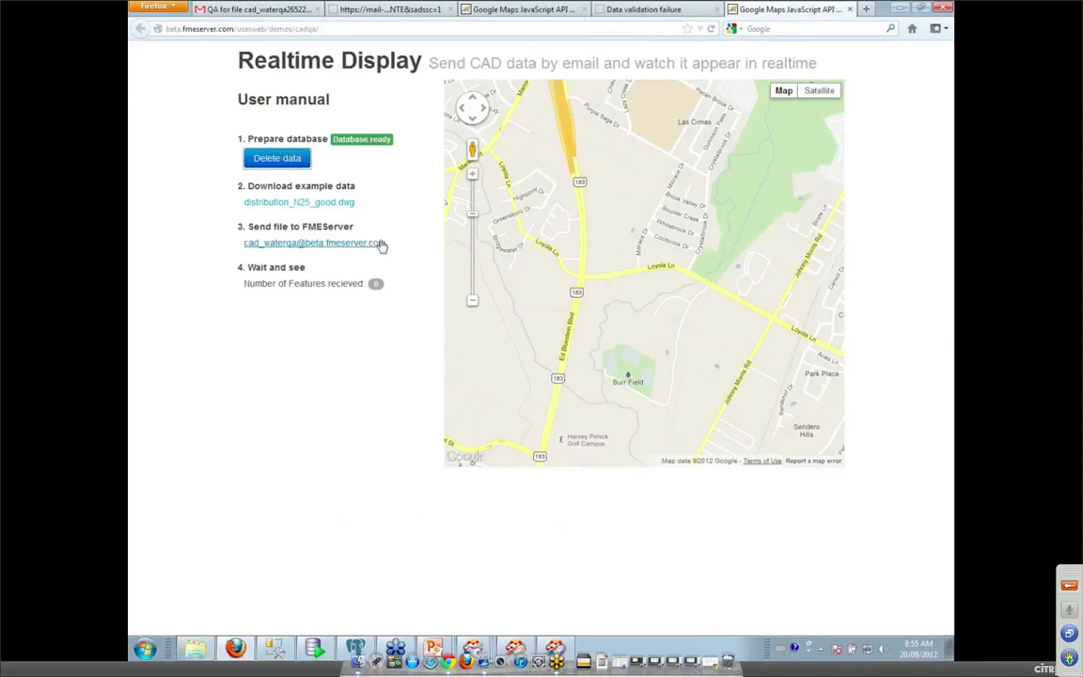
left_click_drag(396, 245, 248, 246)
key("ctrl+c")
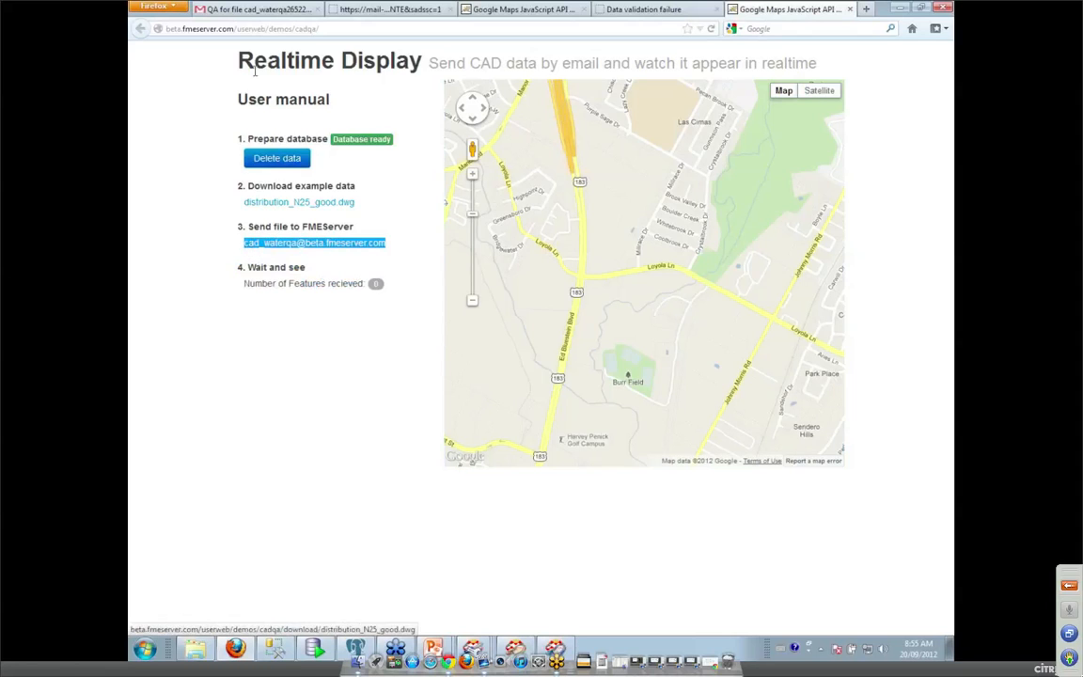
left_click(257, 9)
left_click(172, 129)
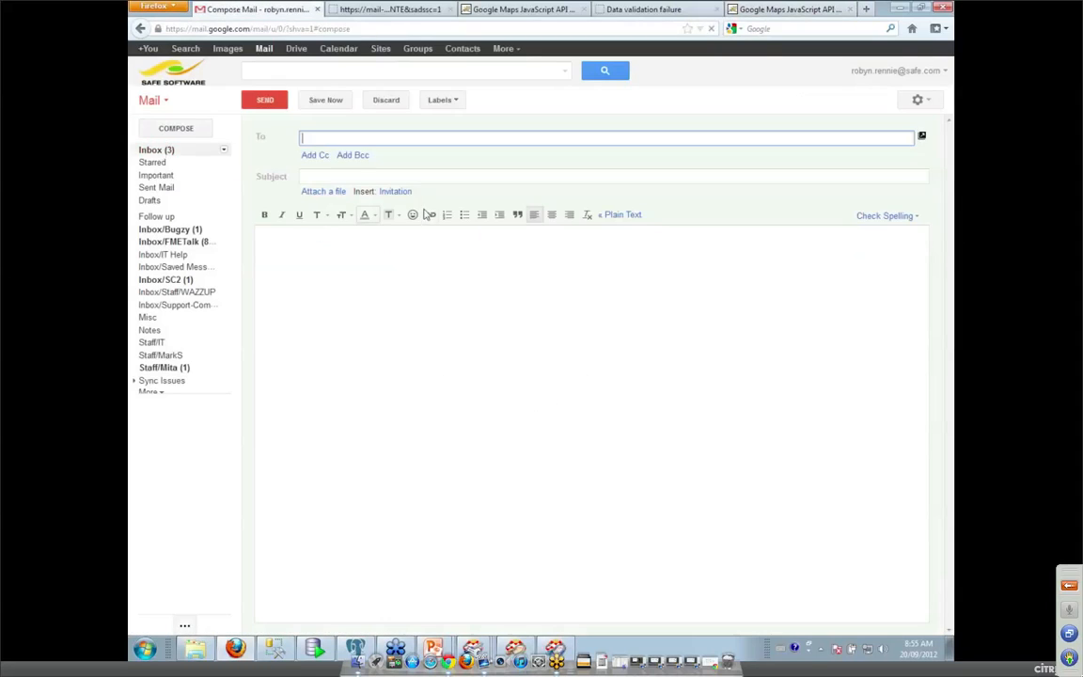
key("ctrl+v")
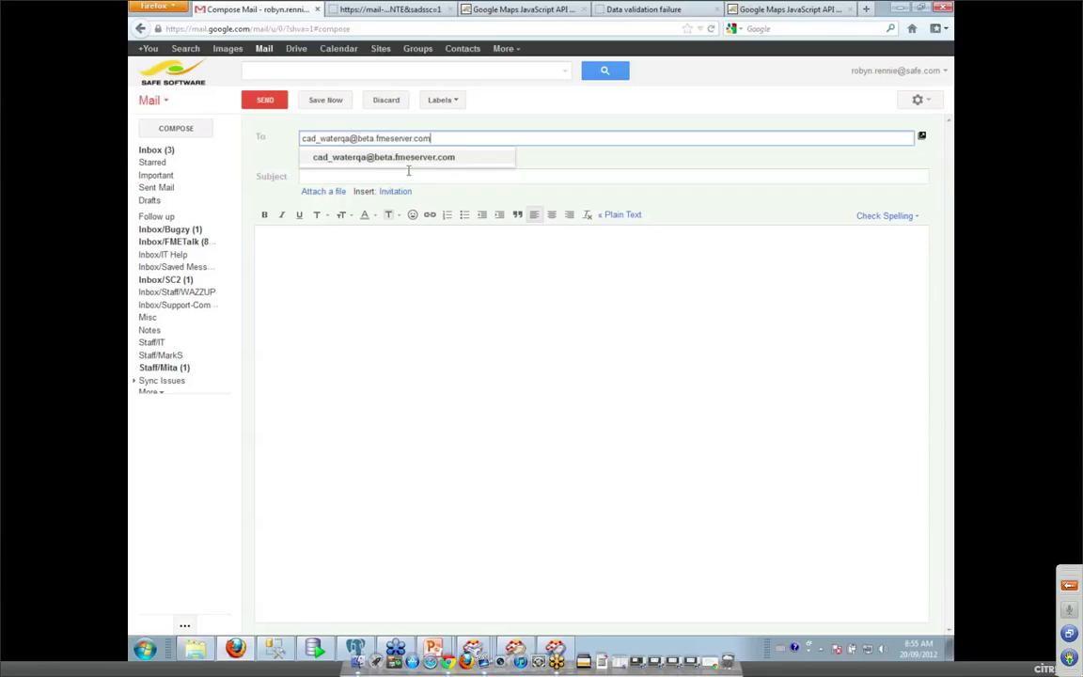
Attach distribution_N25_good.dwg, enter the subject 'try this one', and send.
left_click(322, 192)
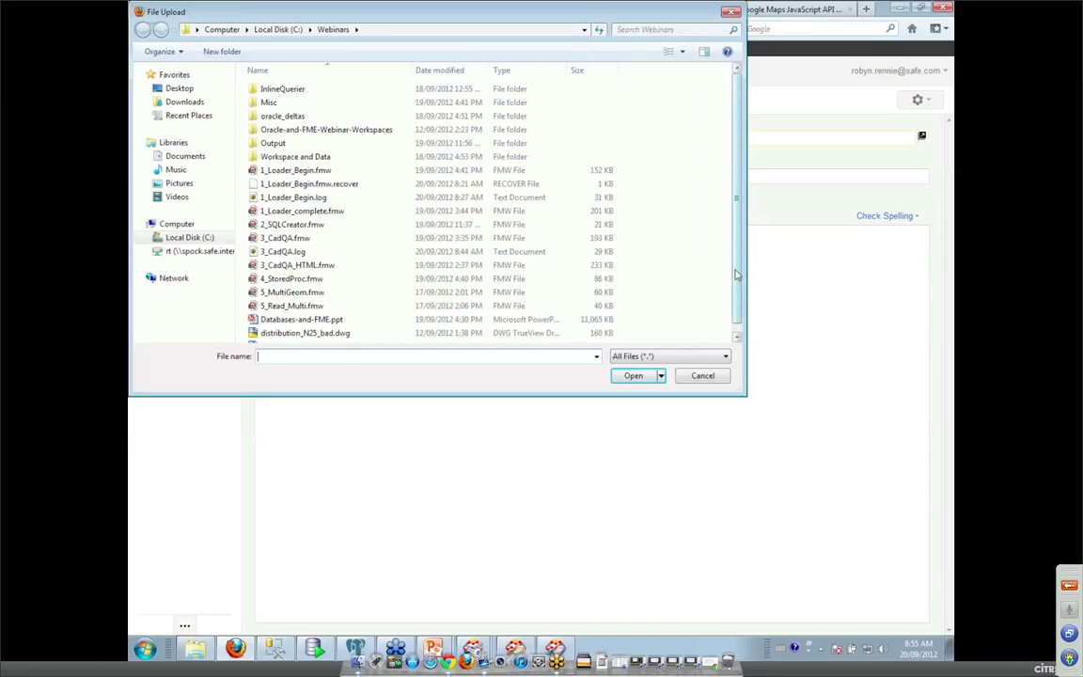
scroll(662, 242, "down", 1)
left_click(350, 335)
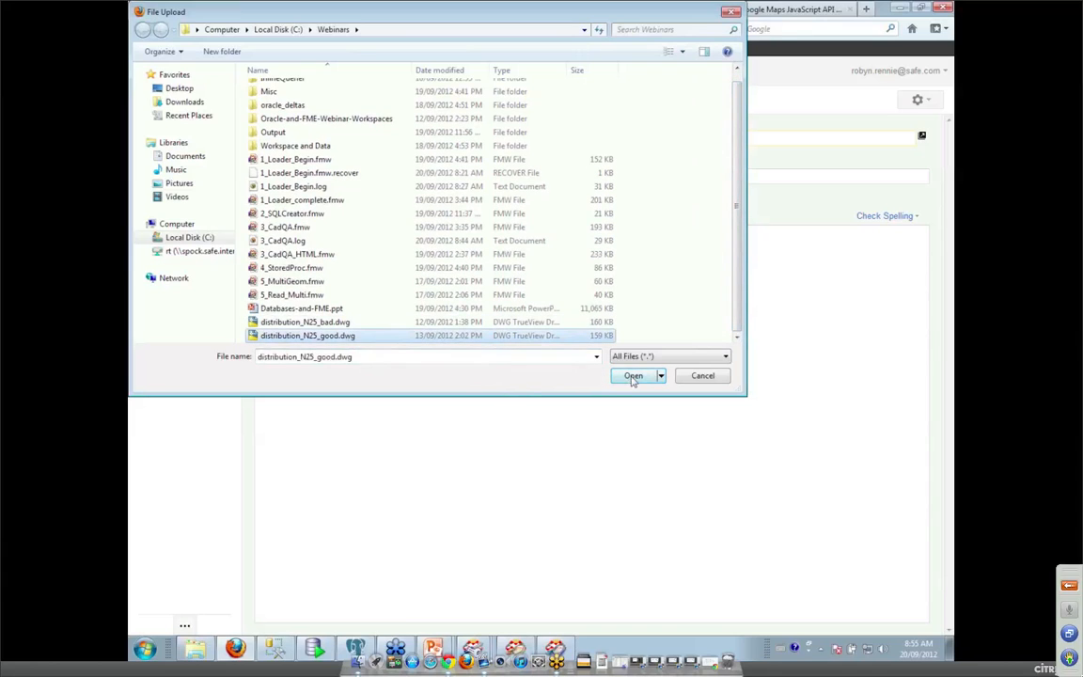
left_click(634, 375)
left_click(331, 176)
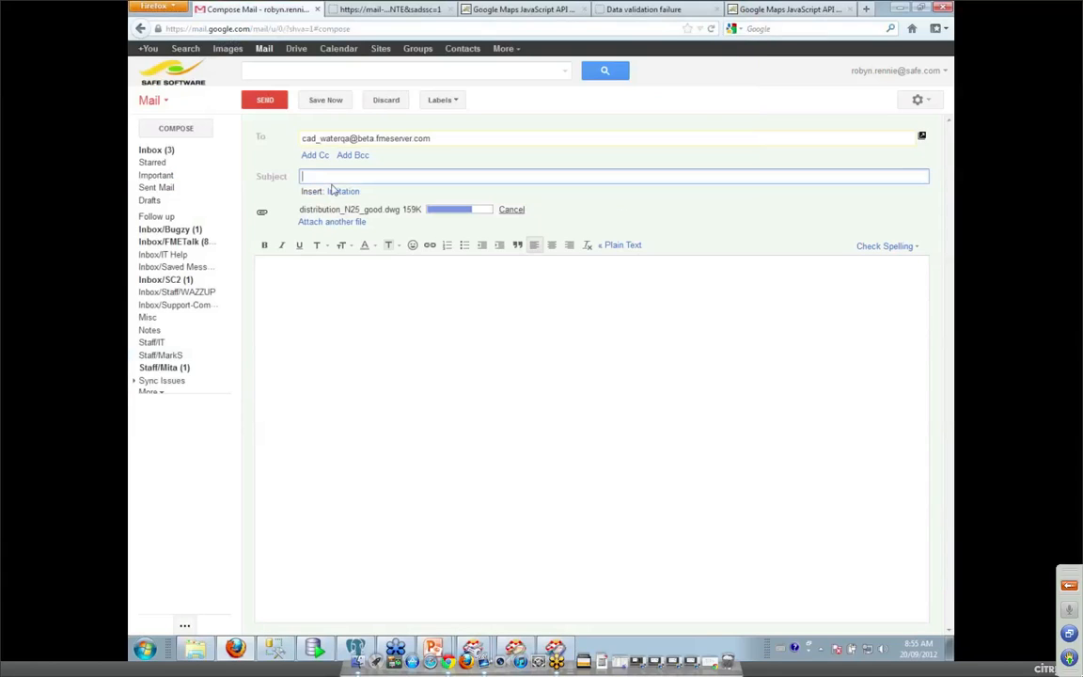
type("try this ojne")
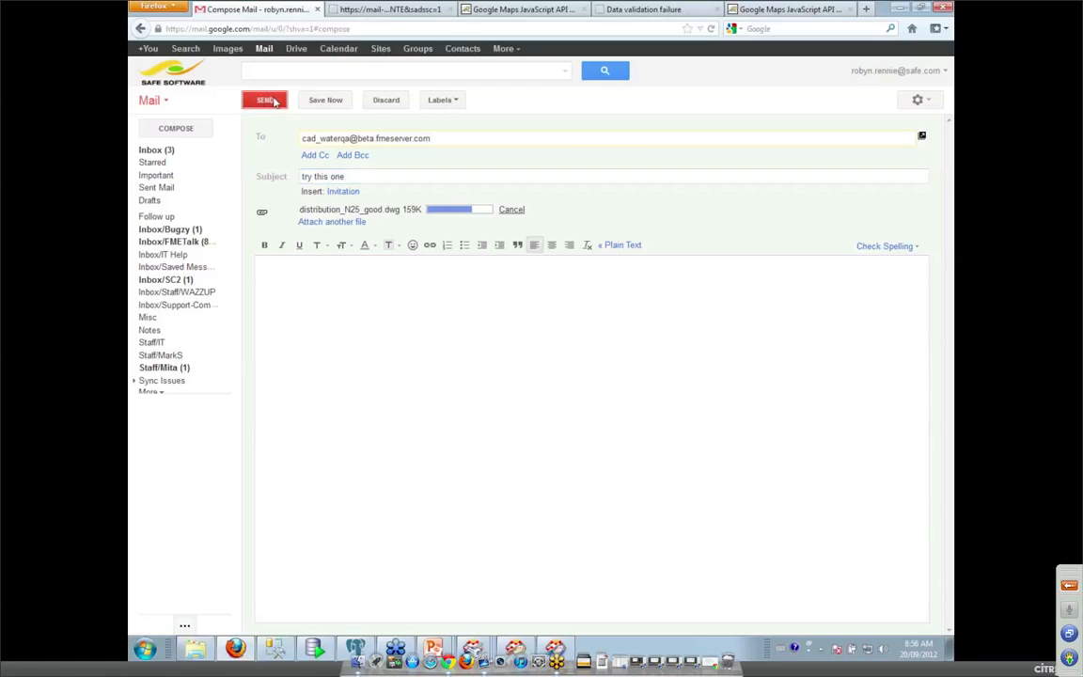
left_click(263, 101)
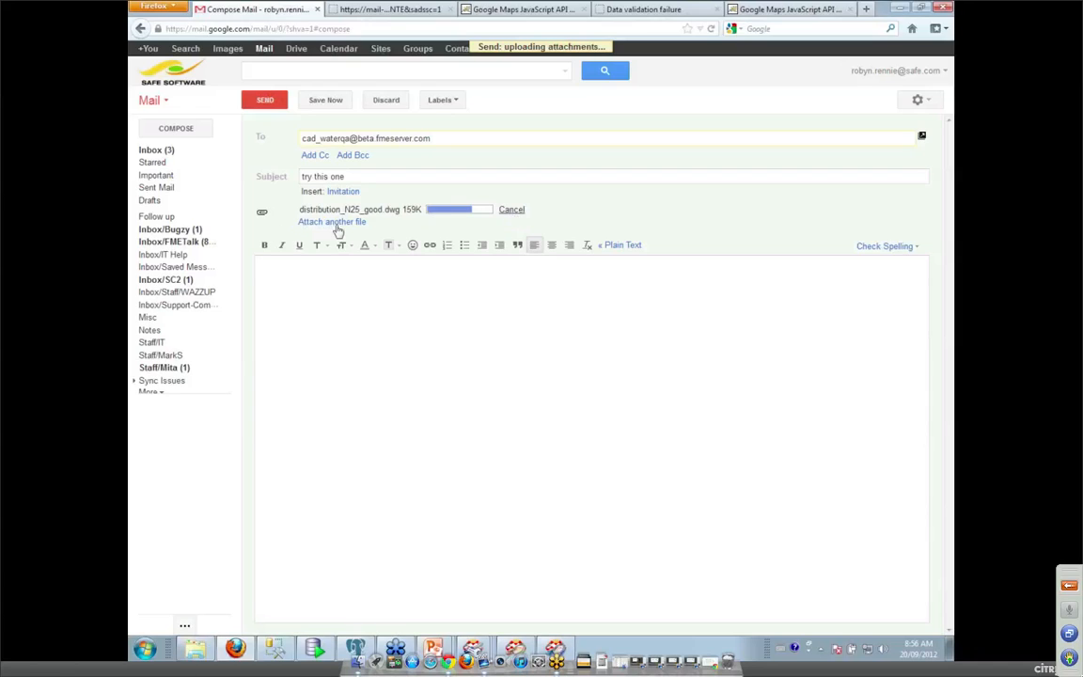
Cancel the stalled upload, re-attach distribution_N25_good.dwg, and send the message again.
left_click(512, 214)
left_click(319, 192)
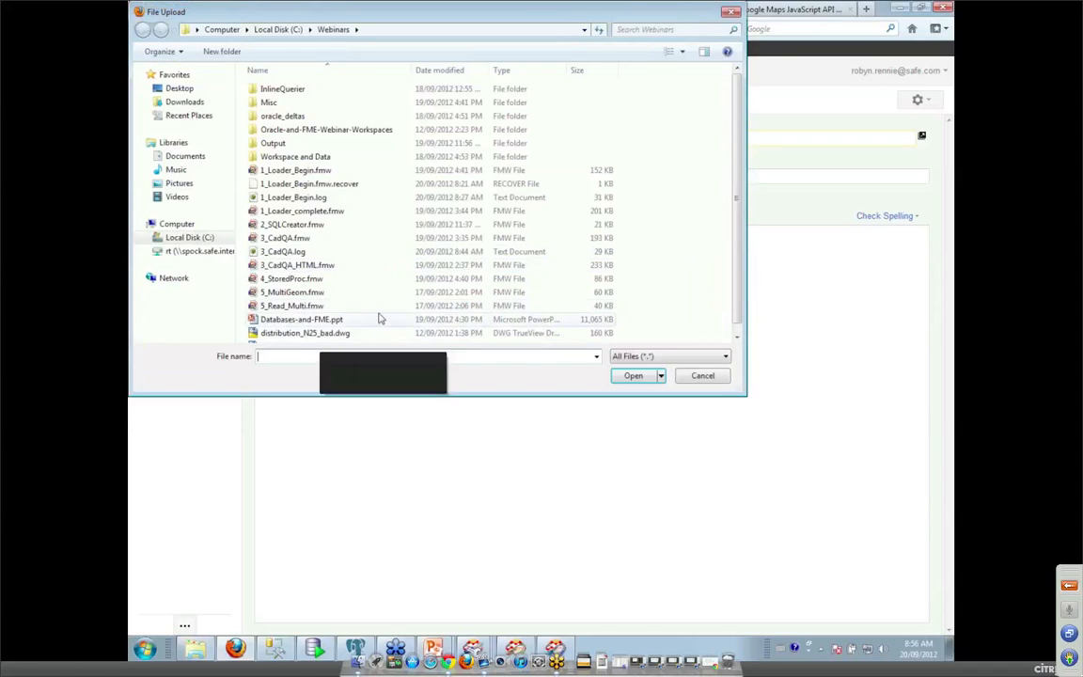
scroll(714, 273, "down", 1)
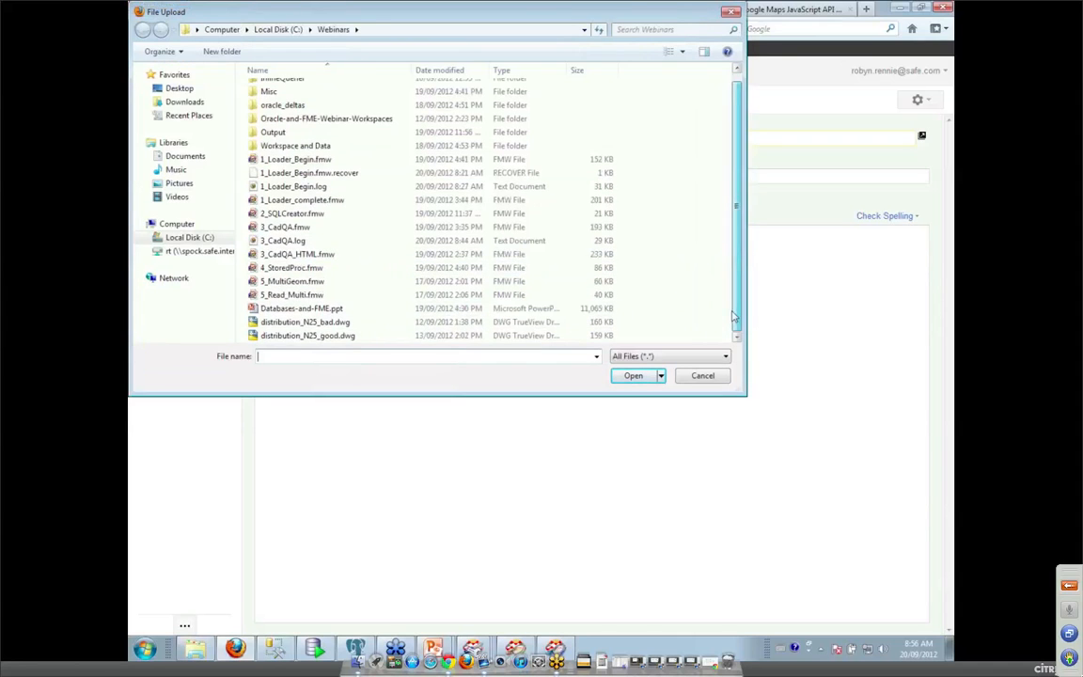
left_click(319, 336)
left_click(633, 375)
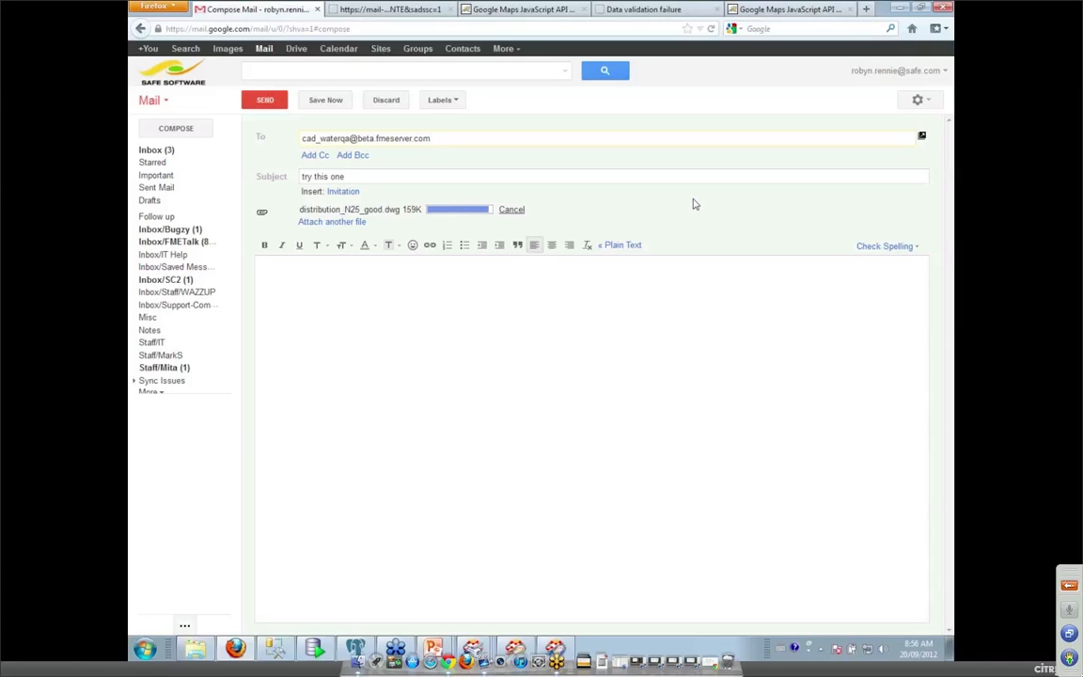
left_click(256, 99)
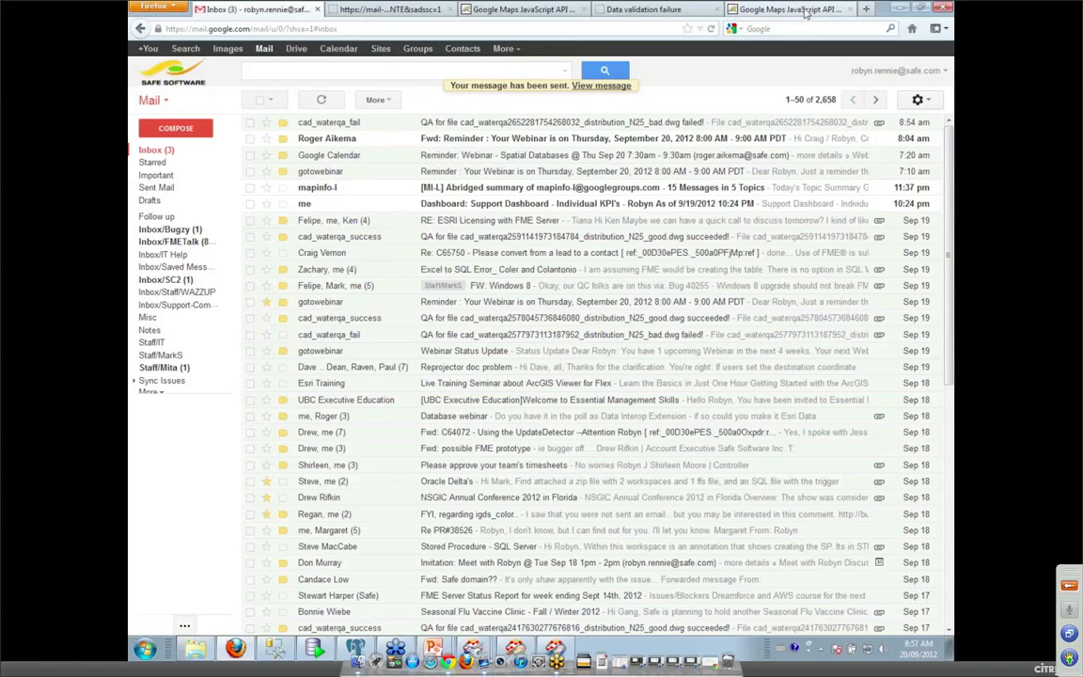
Check the water lines on the Realtime Display map and read the QA succeeded email for the good file.
left_click(799, 10)
mouse_move(433, 648)
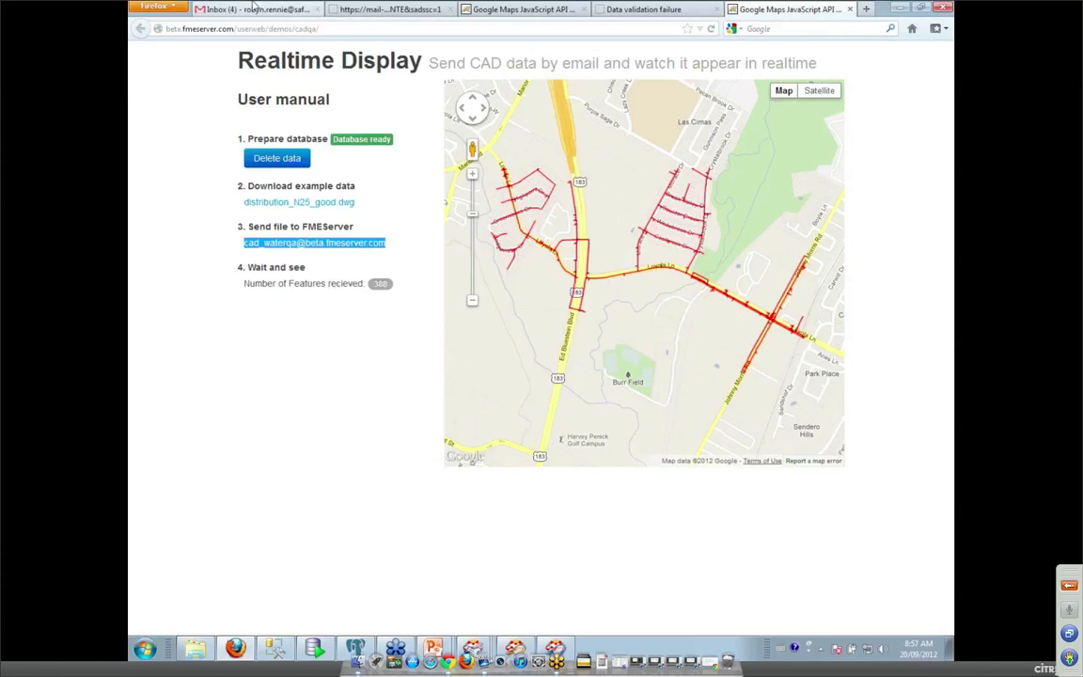
left_click(251, 9)
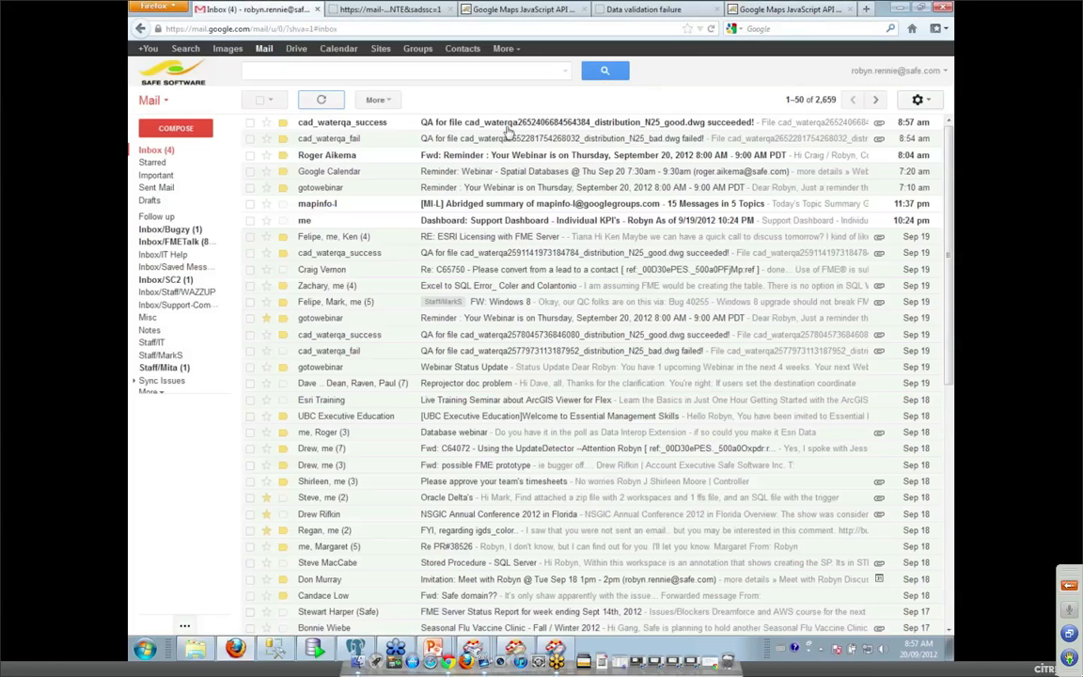
left_click(456, 119)
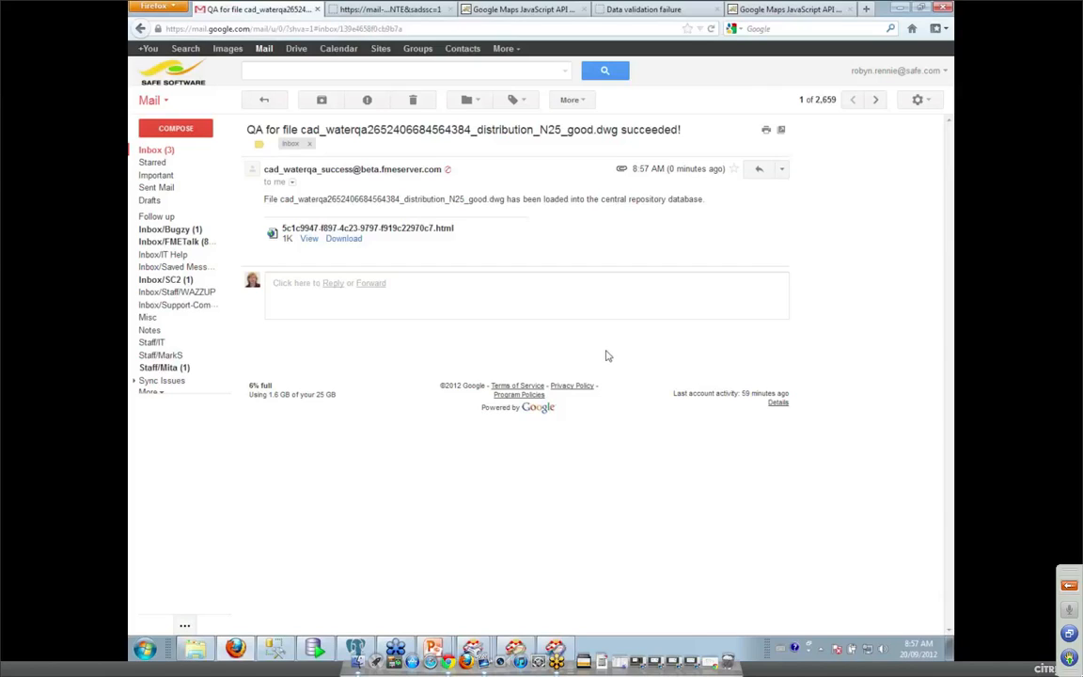
left_click(792, 12)
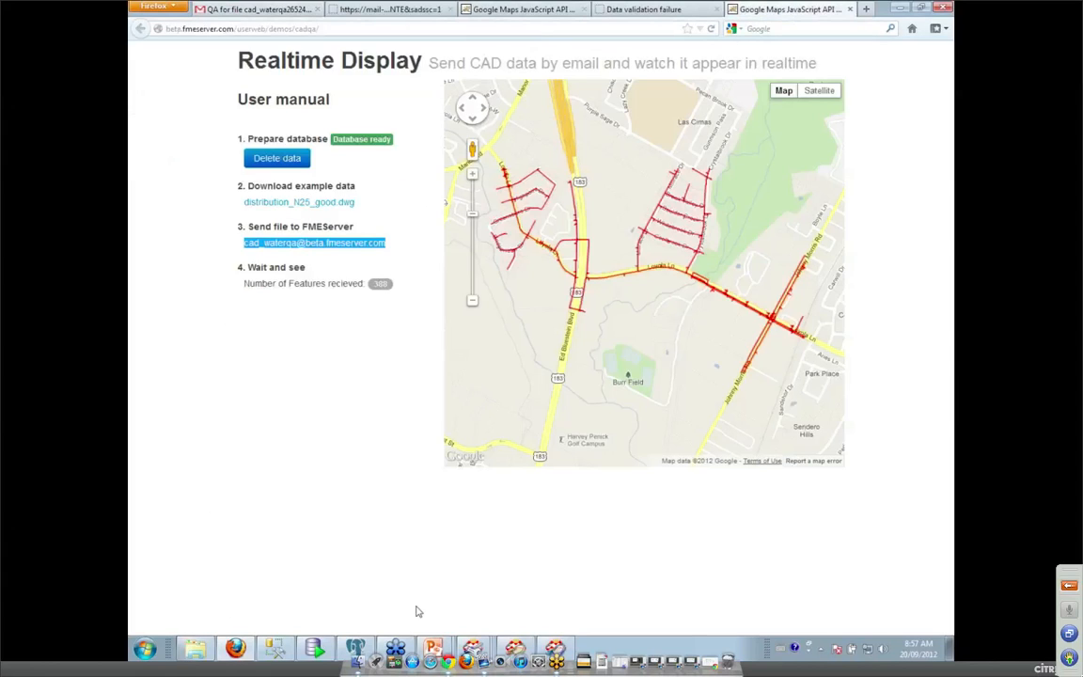
Return to the full-screen PowerPoint slideshow and advance to the FME Training slide.
left_click(434, 648)
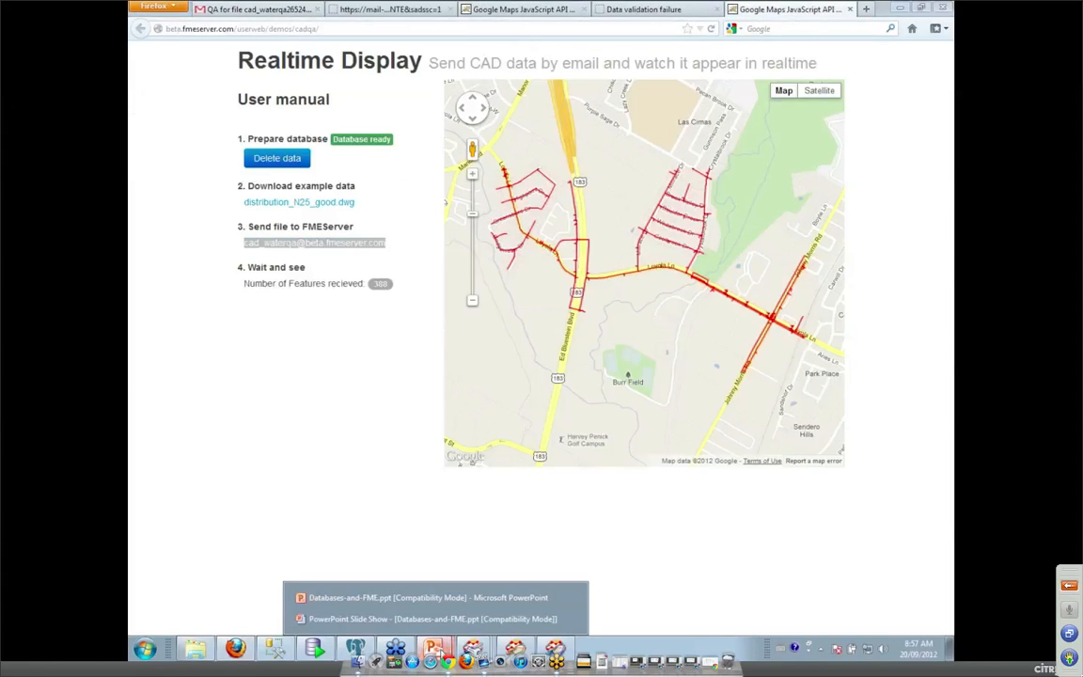
left_click(422, 622)
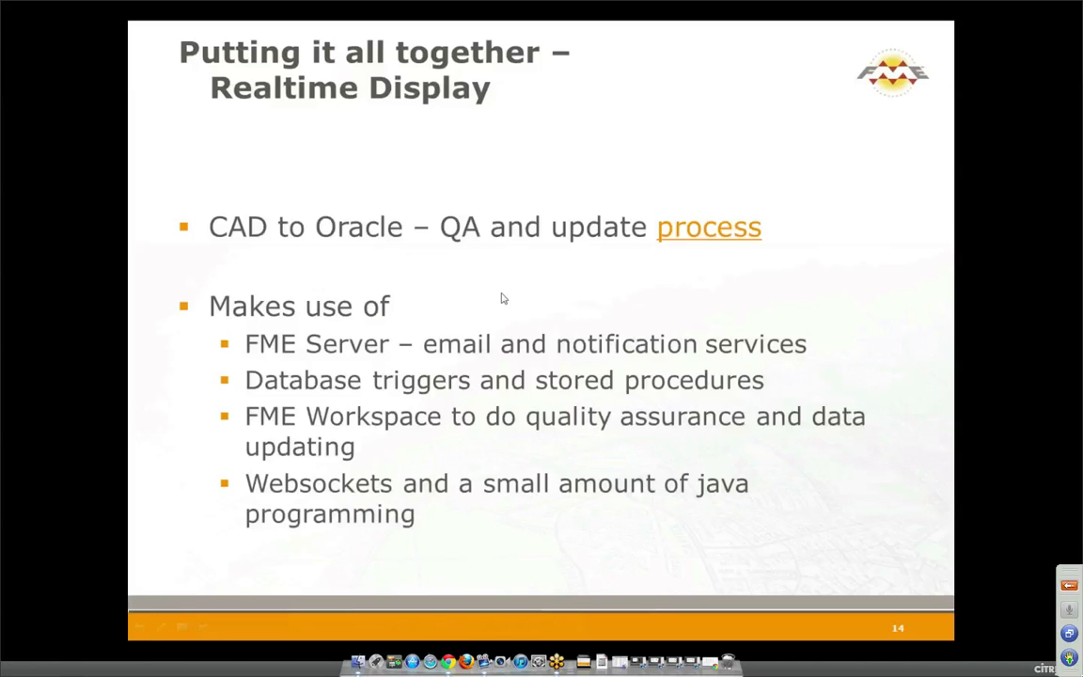
left_click(487, 319)
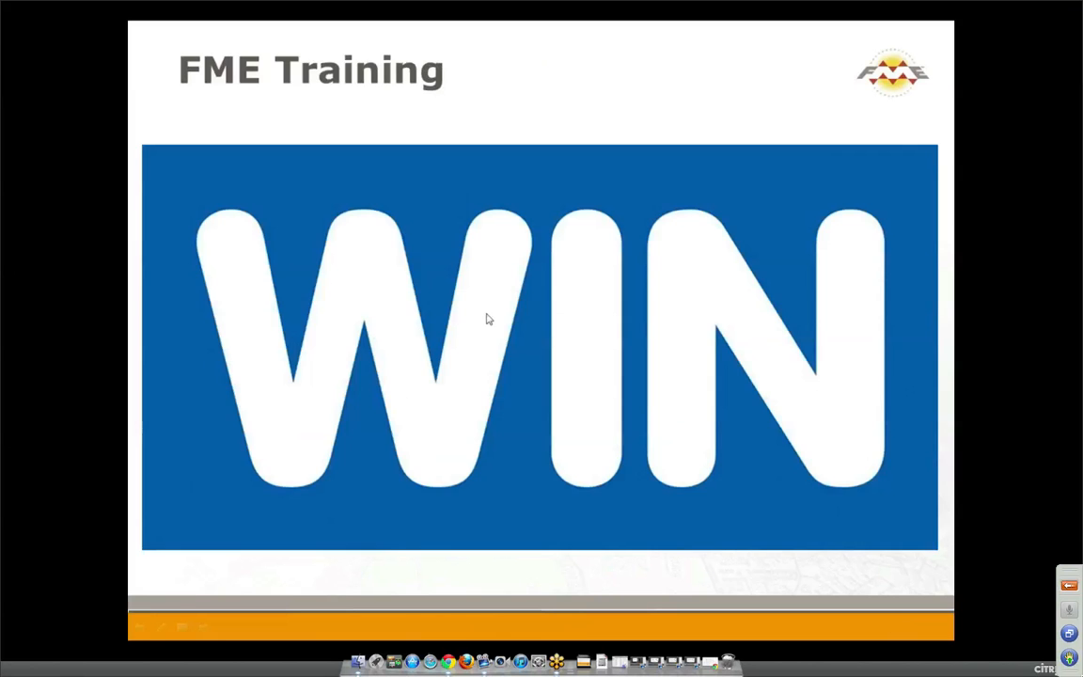